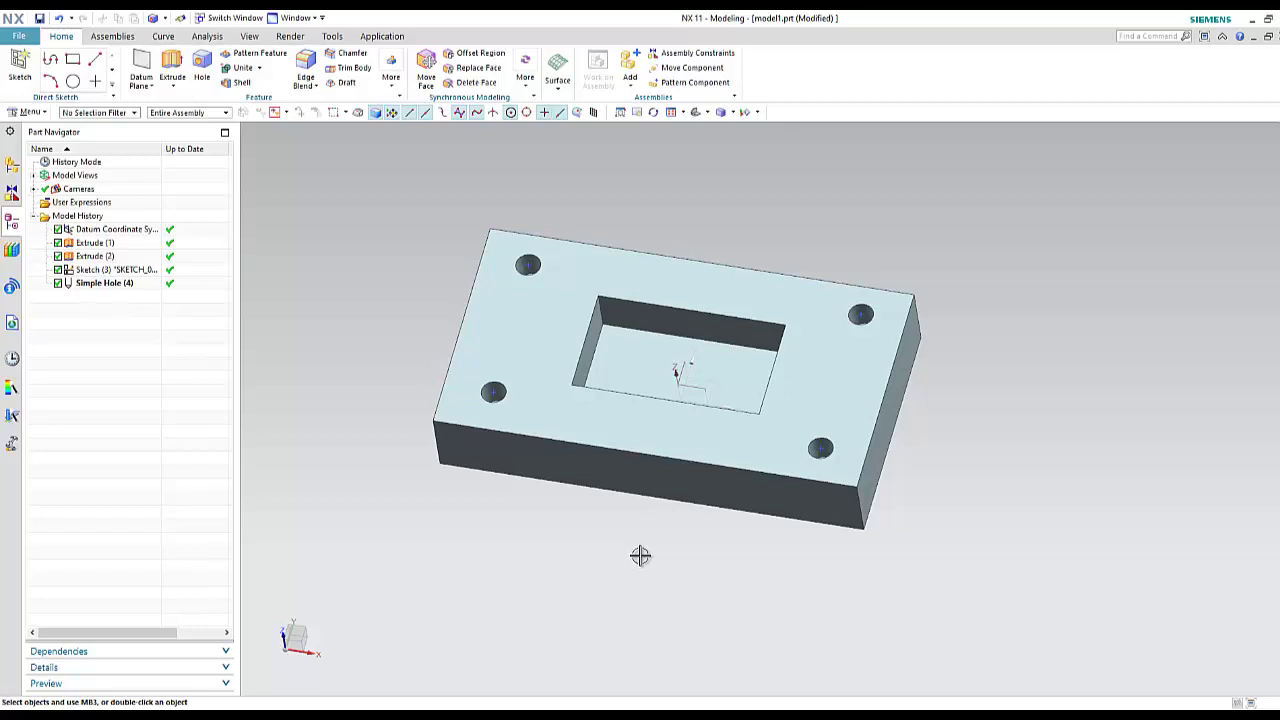
# Orbit and zoom around the plate to inspect it from several angles.
pyautogui.moveTo(640, 554); pyautogui.dragTo(614, 511, button='middle')
pyautogui.scroll(3, 614, 511)
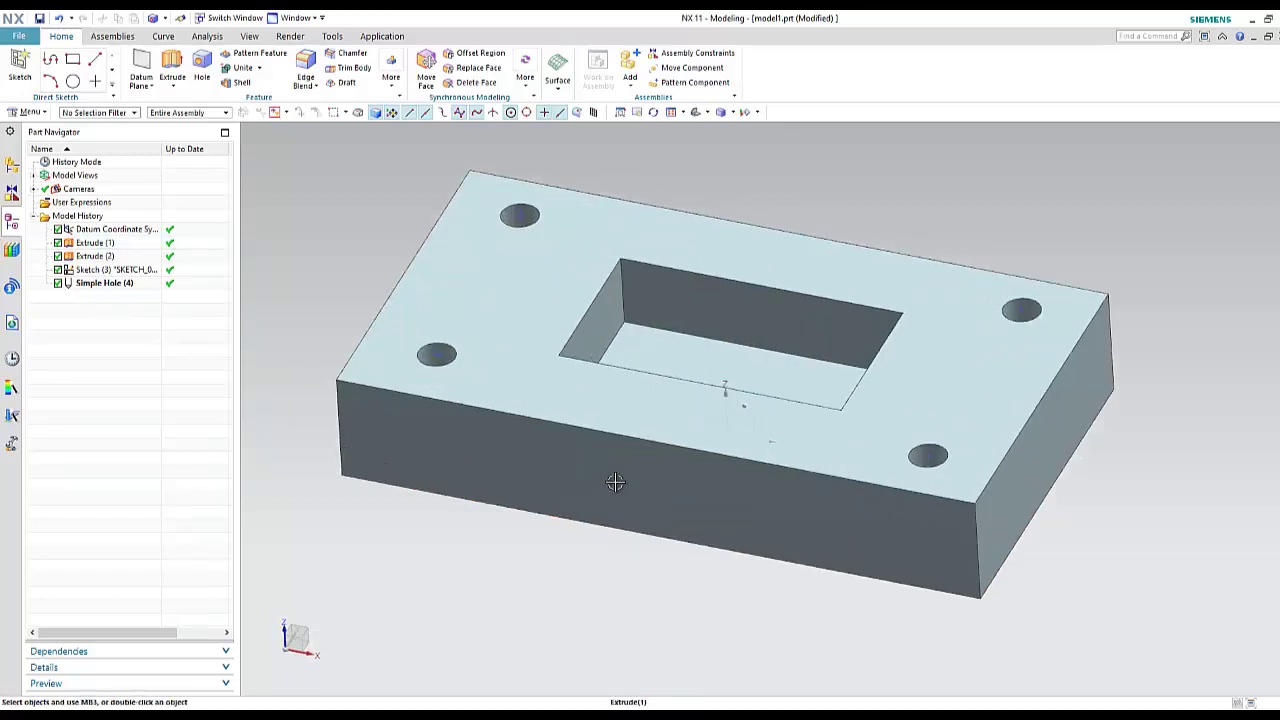
pyautogui.scroll(-3, 637, 498)
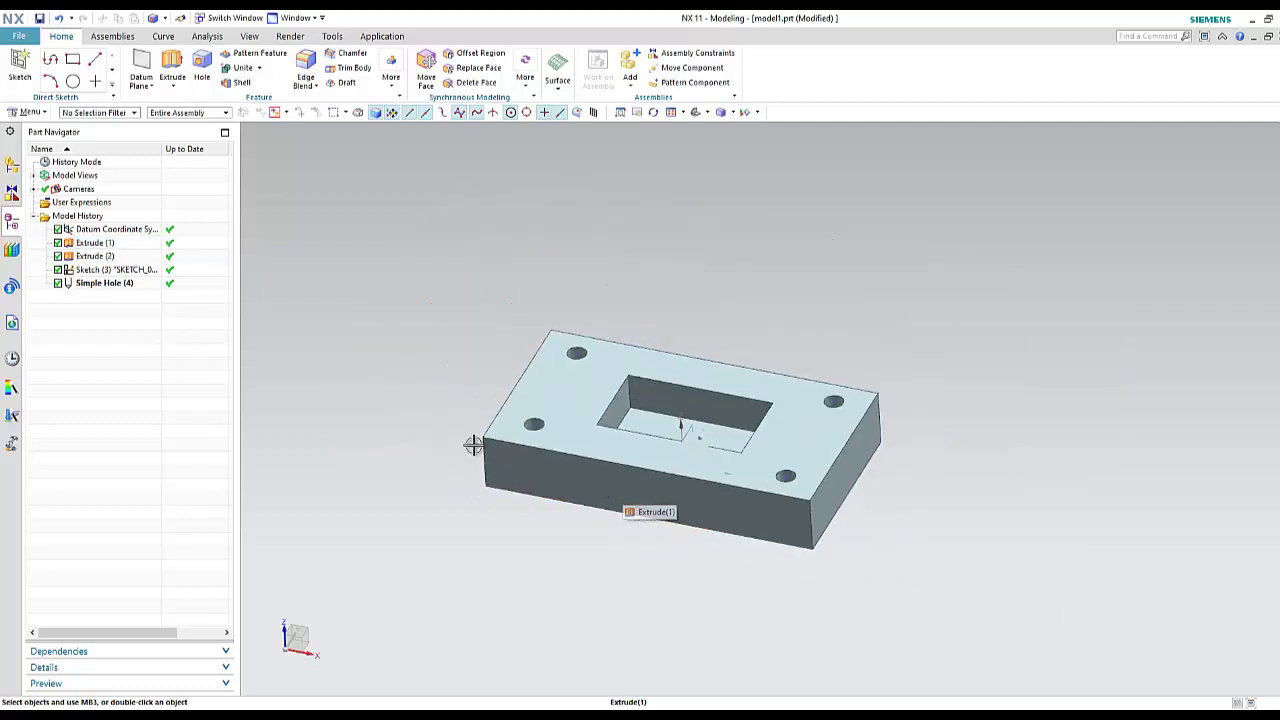
pyautogui.scroll(2, 437, 380)
pyautogui.scroll(-3, 435, 381)
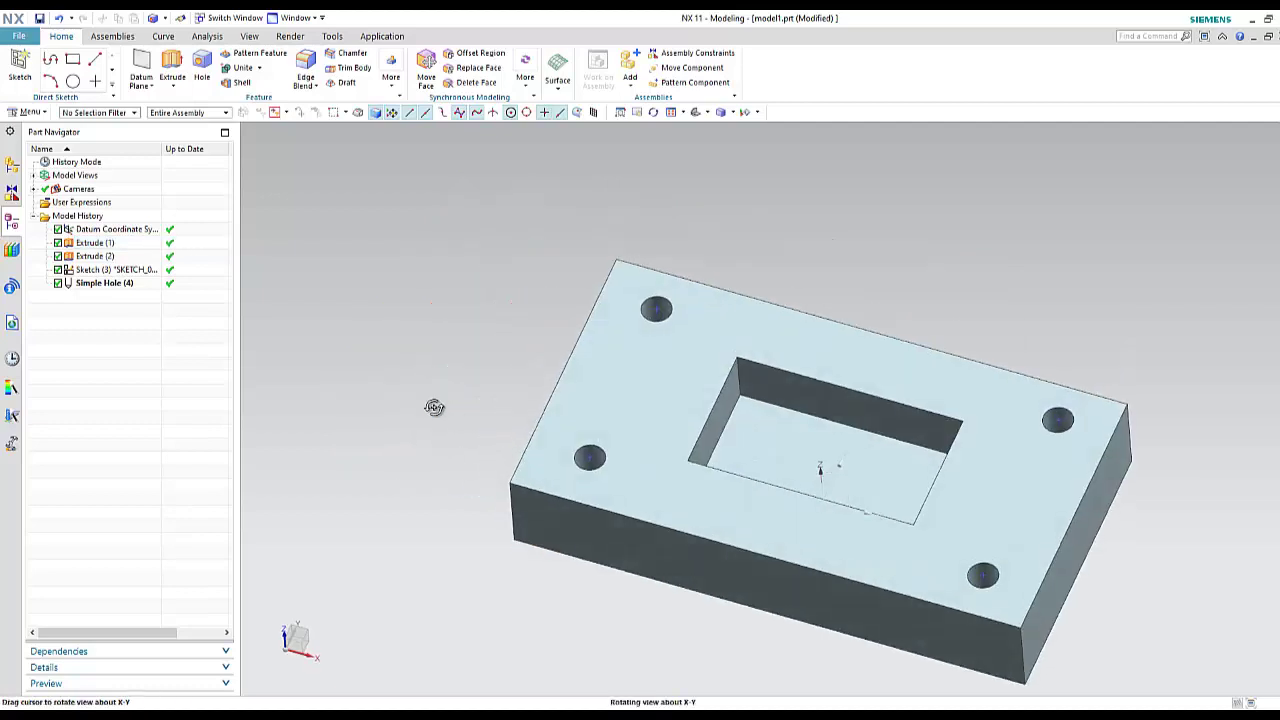
pyautogui.moveTo(654, 566); pyautogui.dragTo(640, 614, button='middle')
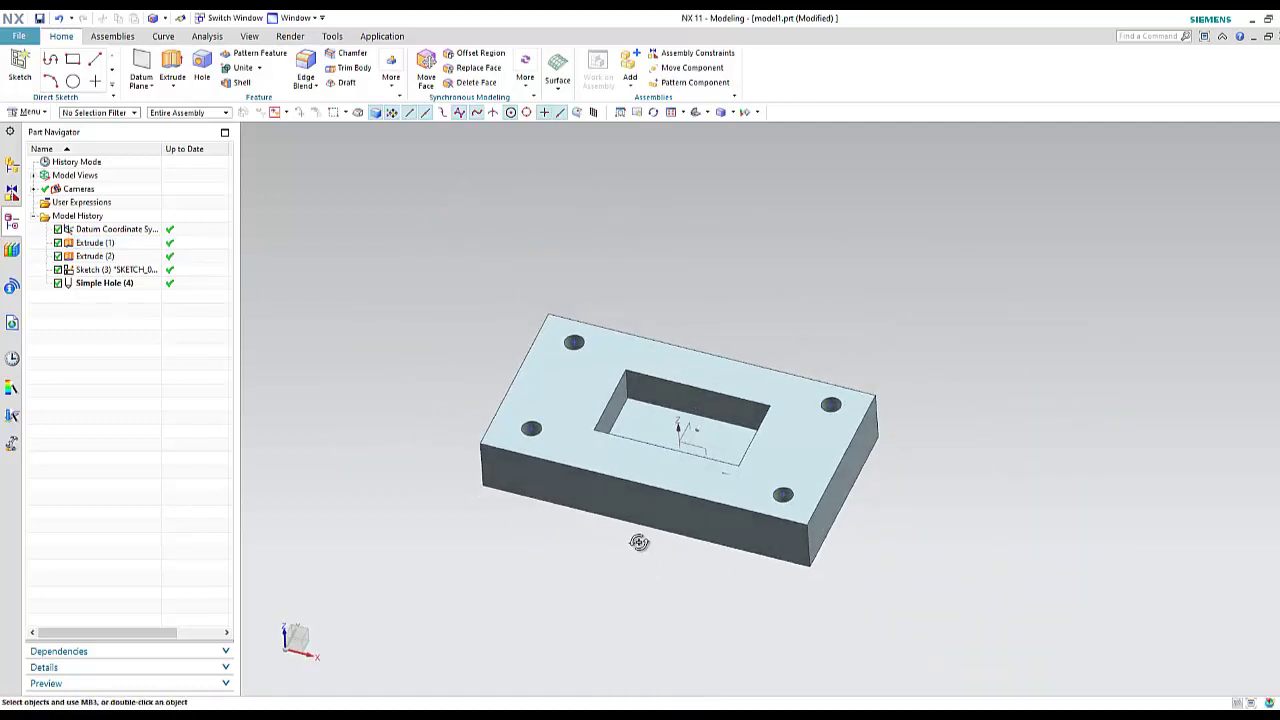
pyautogui.scroll(3, 640, 537)
pyautogui.scroll(-3, 640, 537)
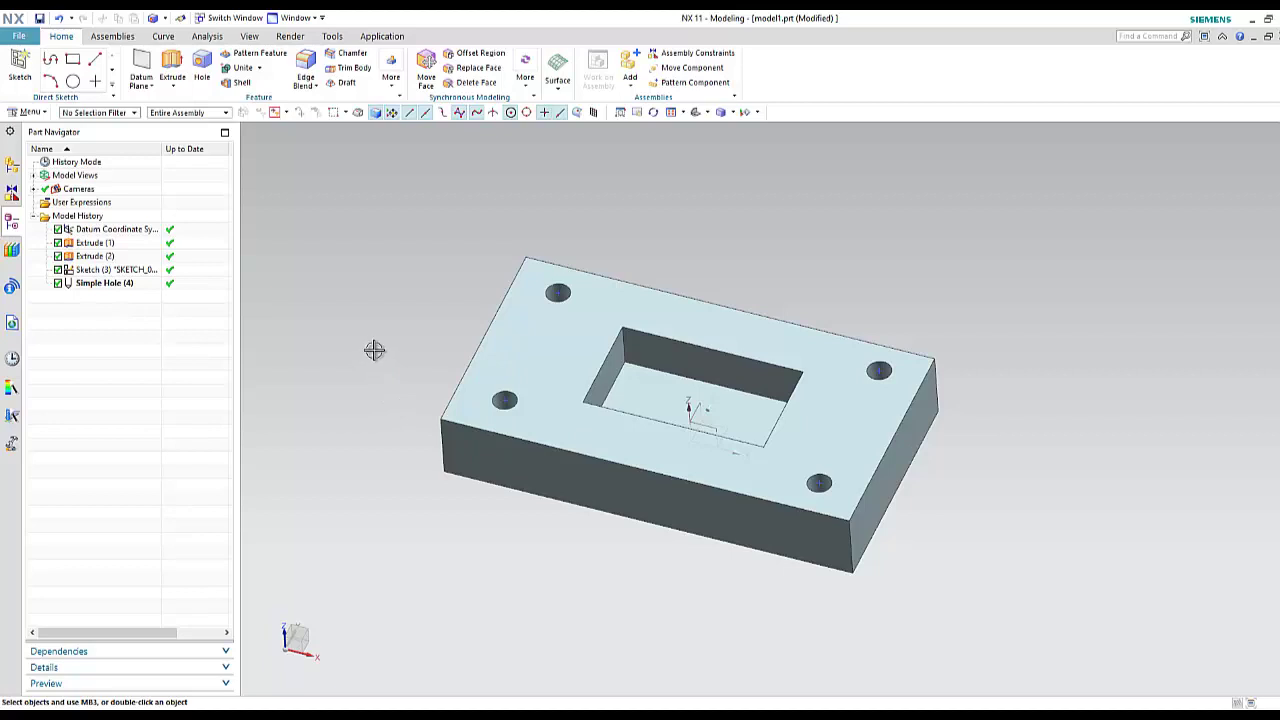
pyautogui.scroll(-1, 374, 349)
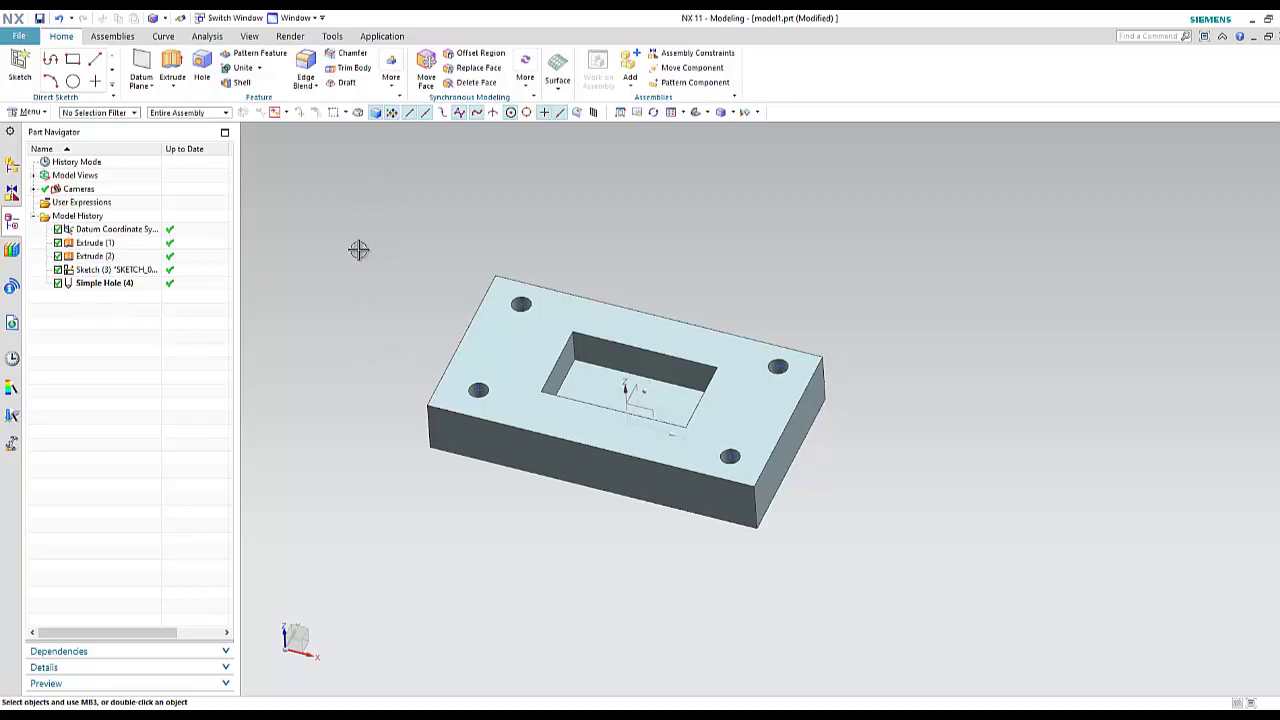
pyautogui.scroll(1, 386, 323)
pyautogui.scroll(-1, 397, 342)
pyautogui.scroll(1, 397, 338)
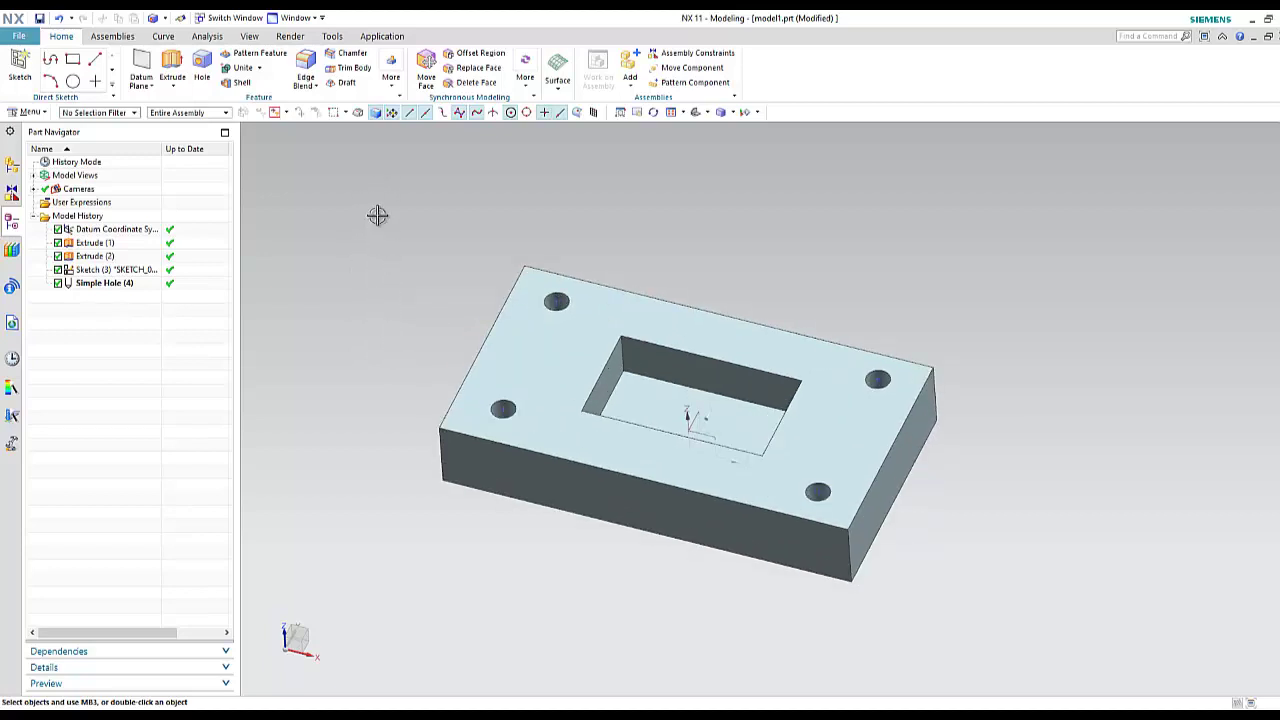
# Enter Manufacturing with the cam_general configuration and mill_contour setup.
pyautogui.click(380, 37)
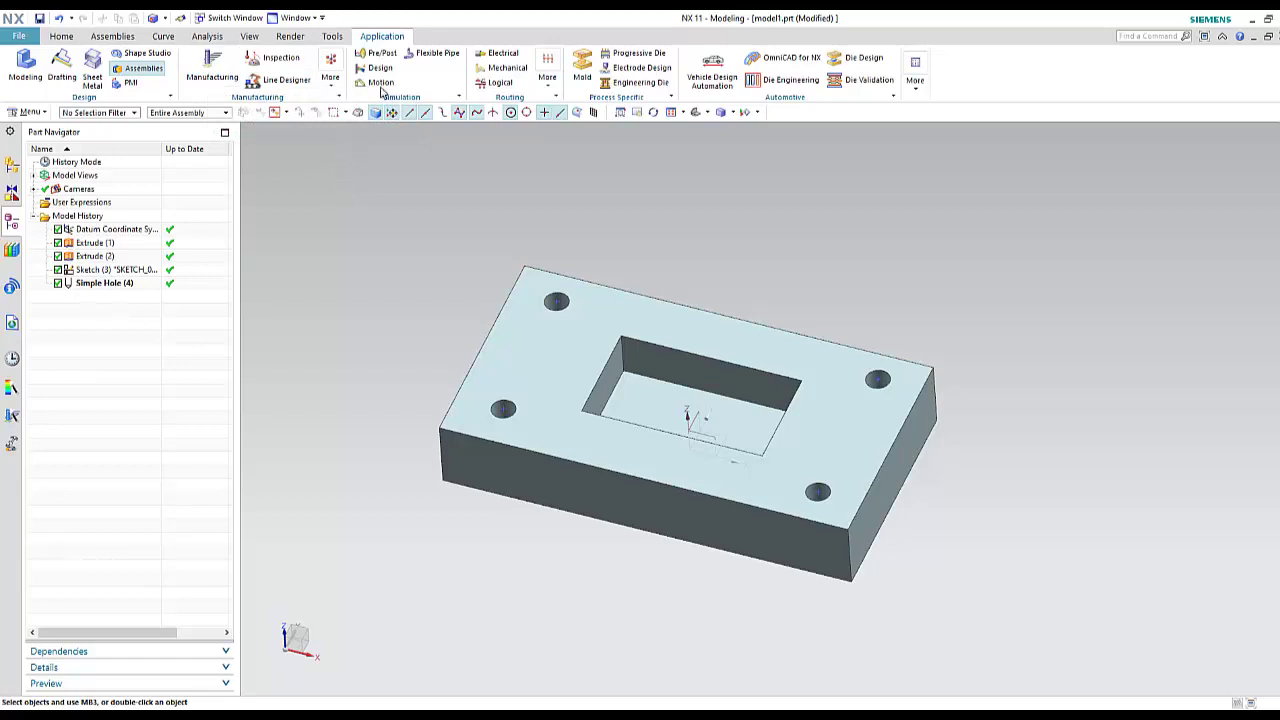
pyautogui.click(212, 68)
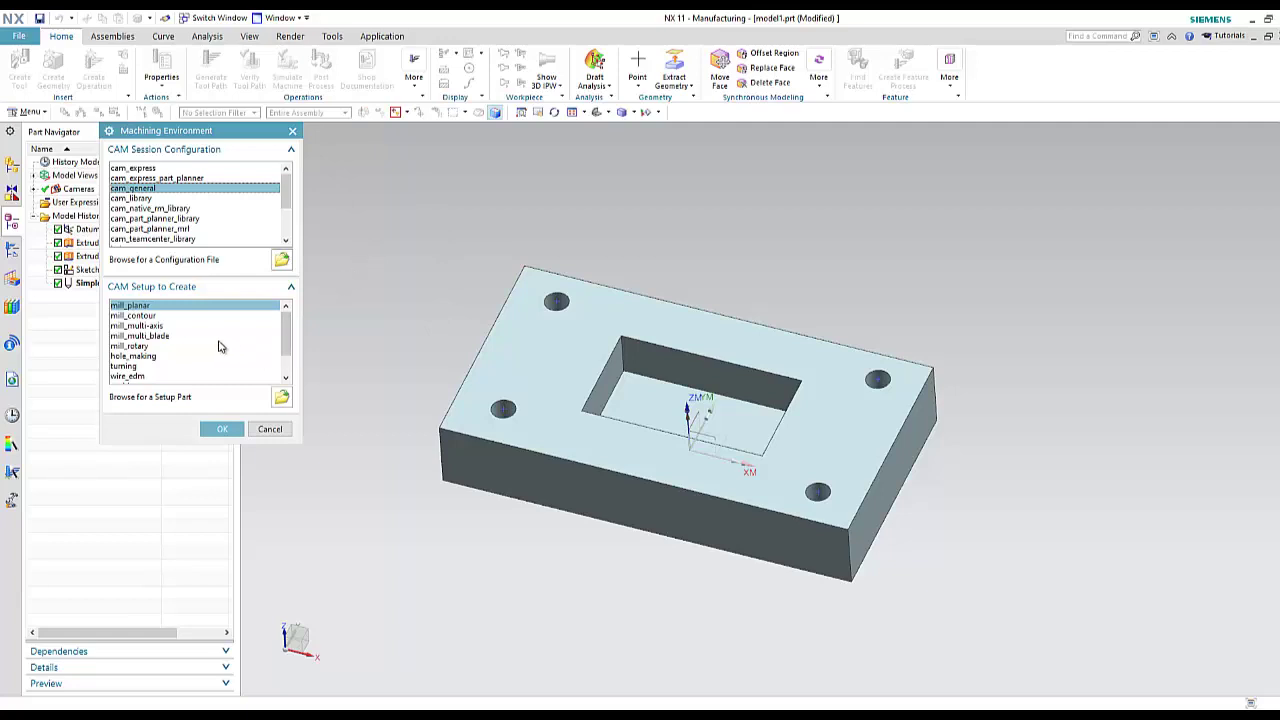
pyautogui.click(132, 316)
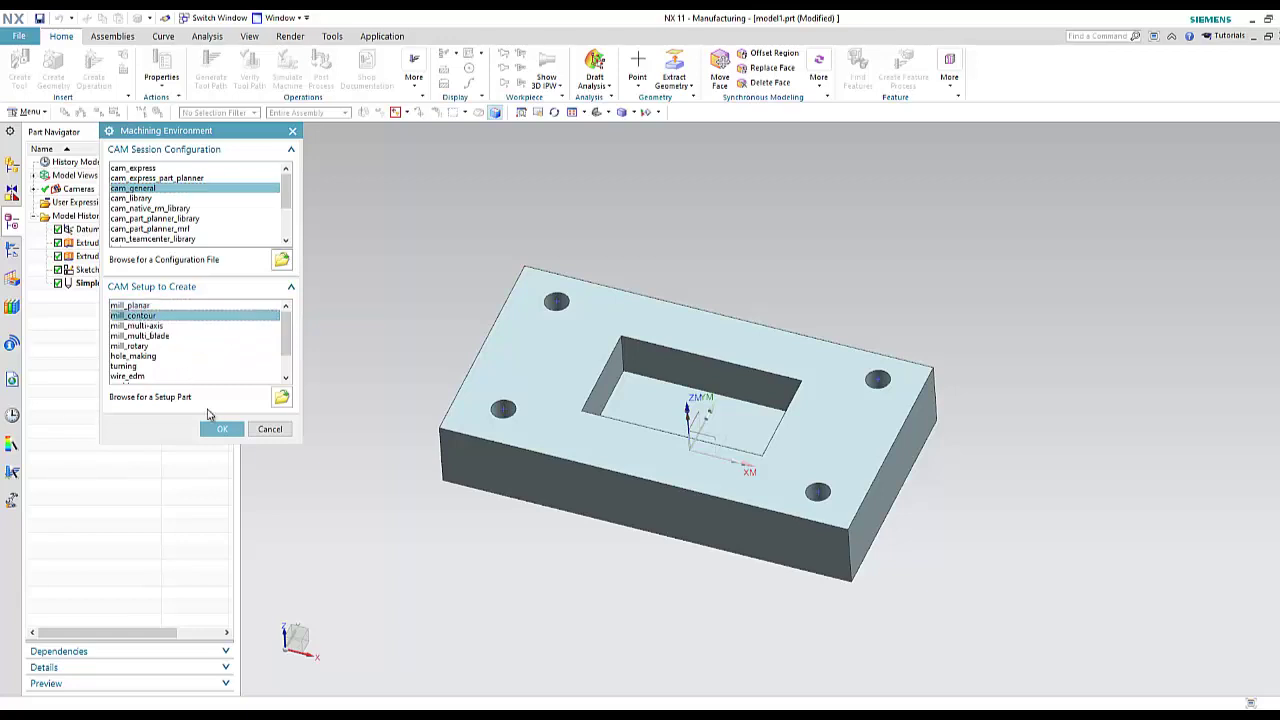
pyautogui.click(224, 429)
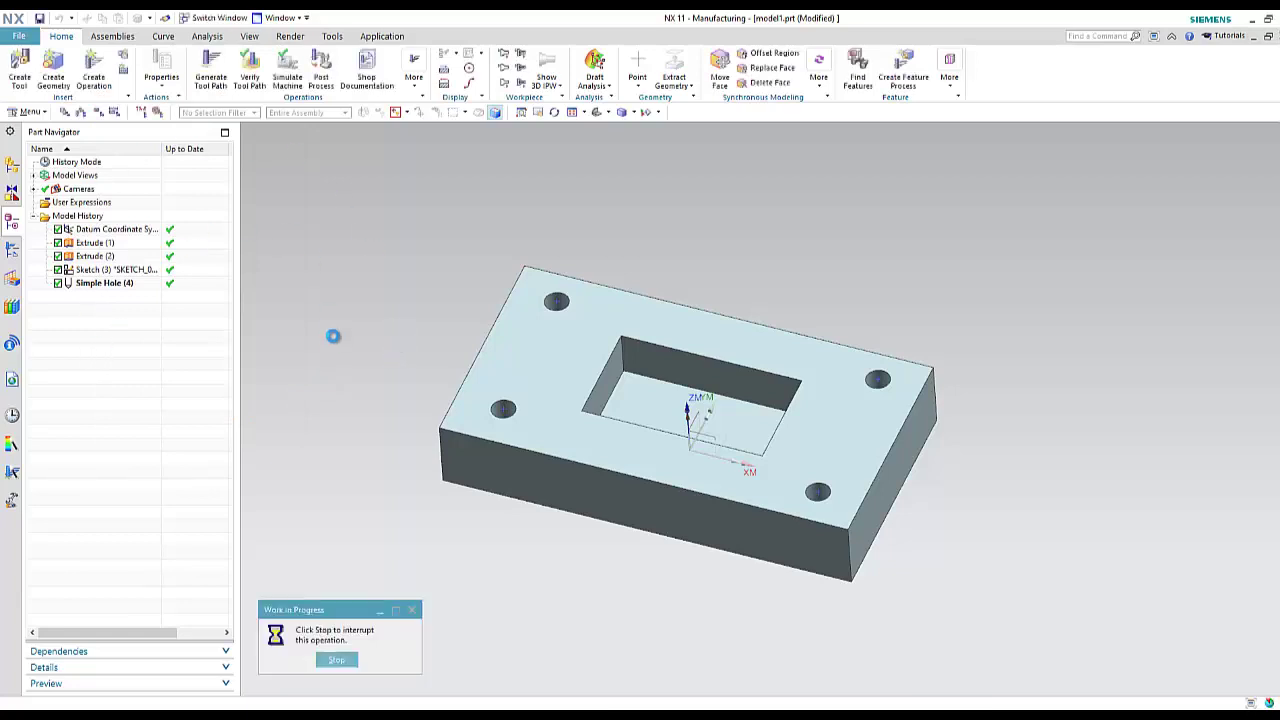
# Zoom in and out while the mill_contour setup finishes loading the program-order list.
pyautogui.scroll(1, 380, 379)
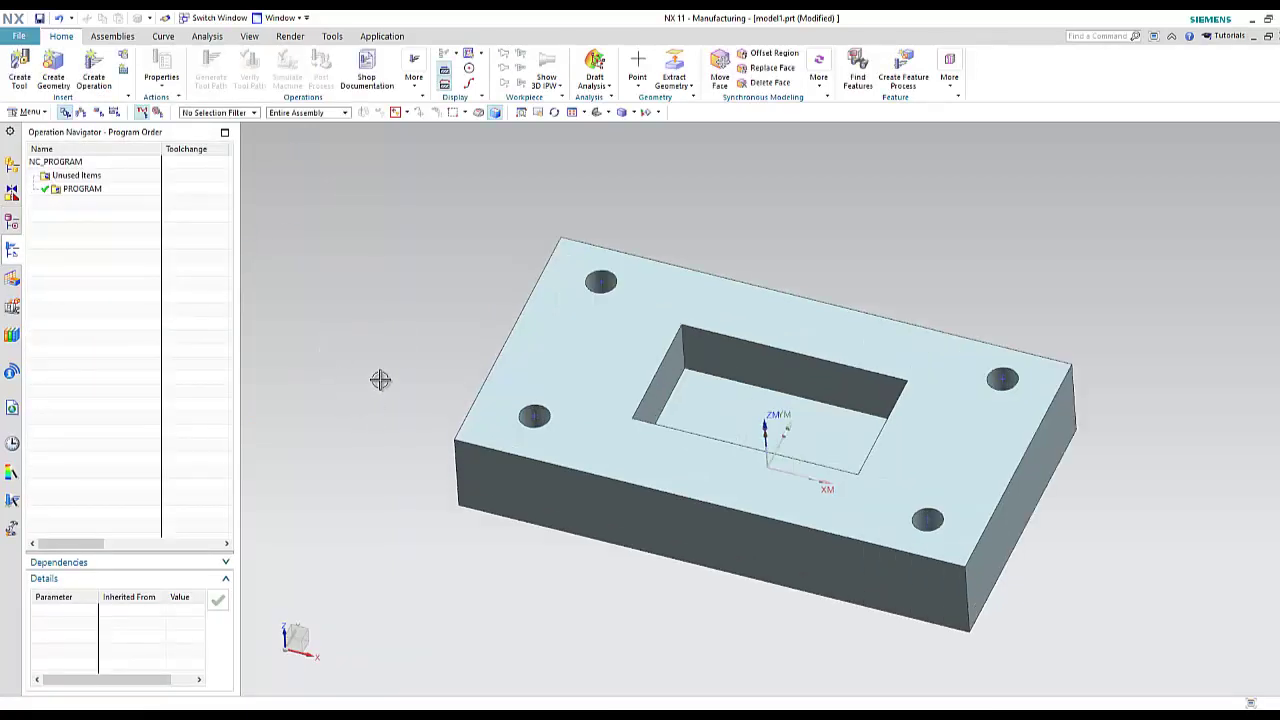
pyautogui.scroll(-2, 386, 383)
pyautogui.scroll(2, 417, 417)
pyautogui.scroll(-2, 405, 395)
pyautogui.scroll(1, 414, 387)
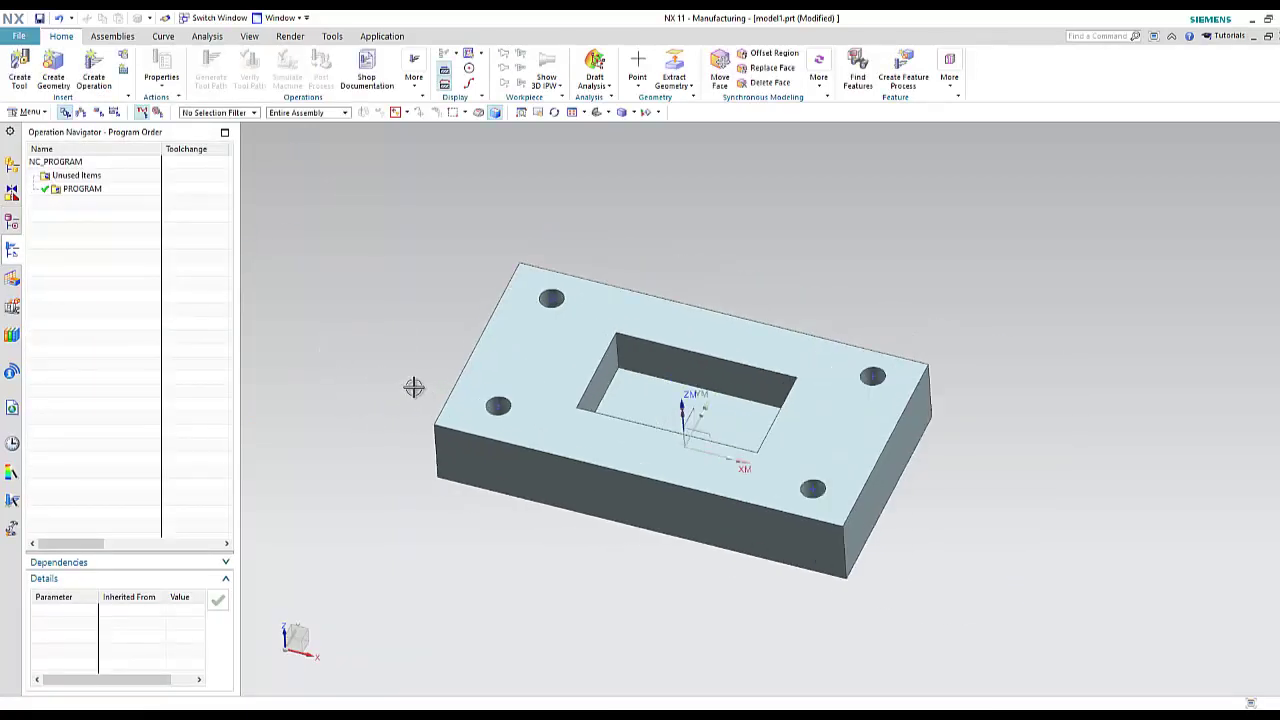
pyautogui.scroll(1, 414, 387)
pyautogui.scroll(-2, 414, 371)
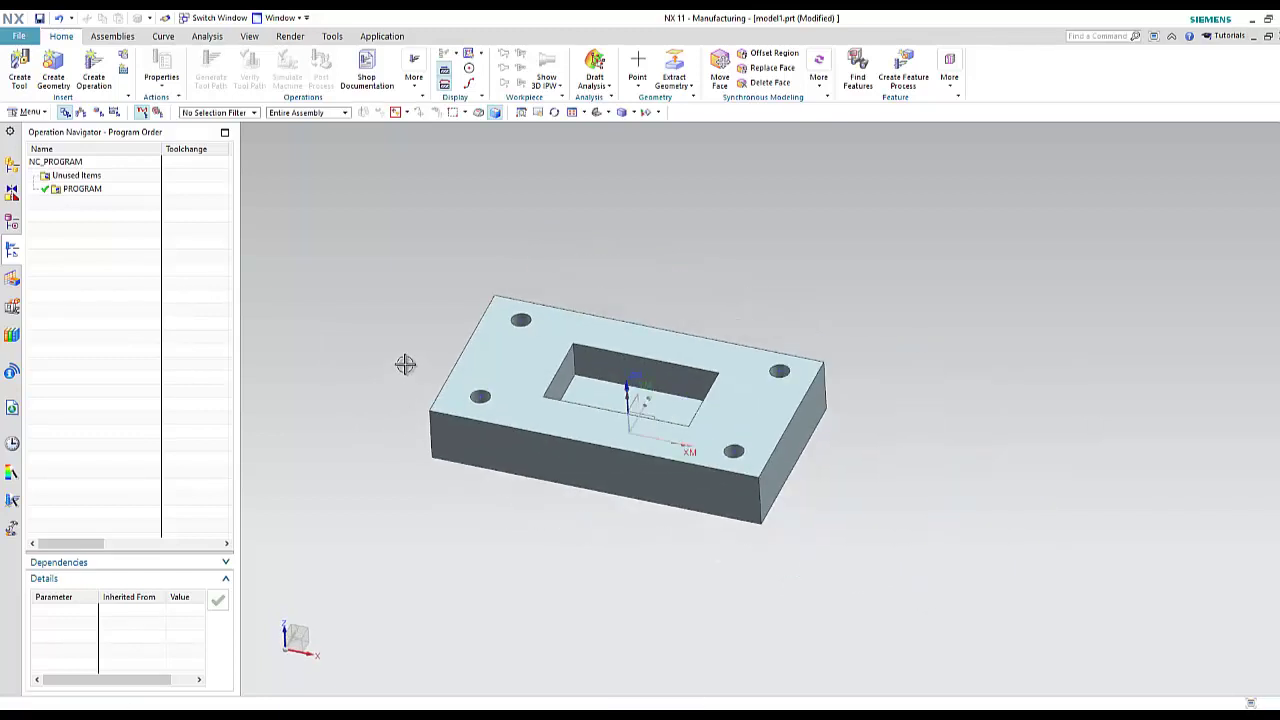
pyautogui.scroll(1, 405, 364)
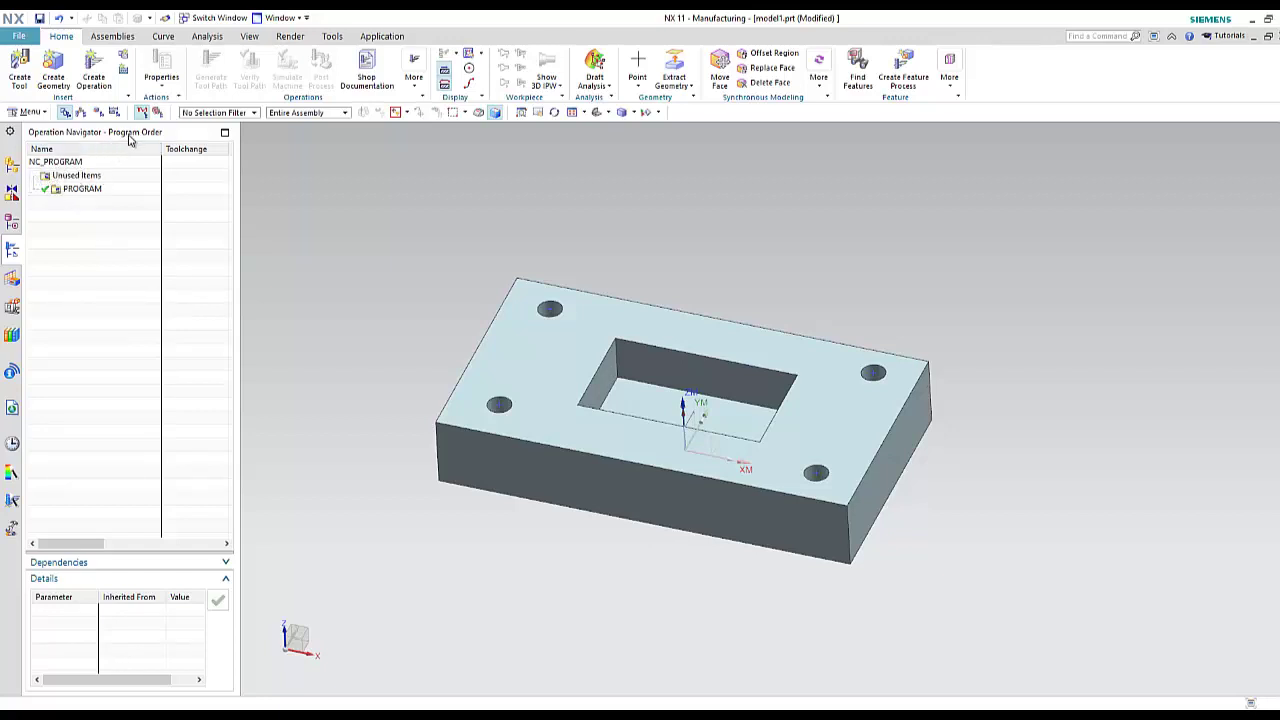
# Browse Machine Tool and Machining Method views, ending in Geometry view with MCS_MILL expanded.
pyautogui.click(81, 112)
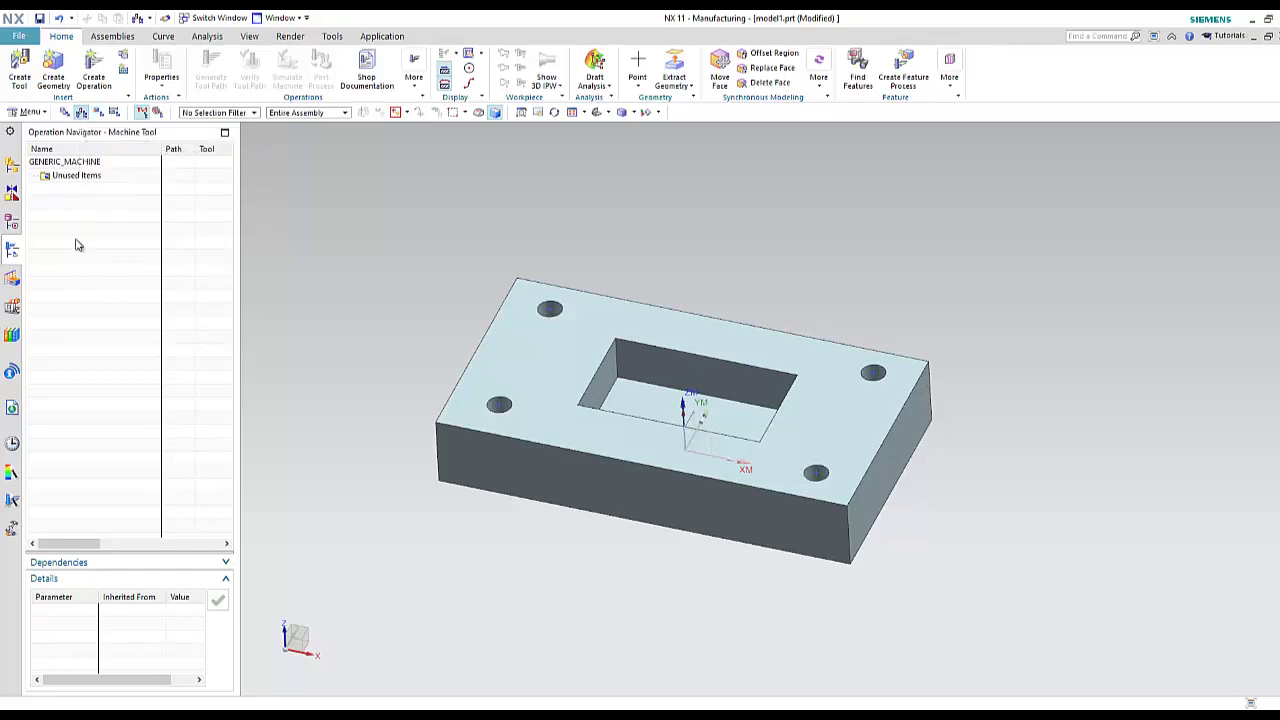
pyautogui.click(98, 111)
pyautogui.click(34, 190)
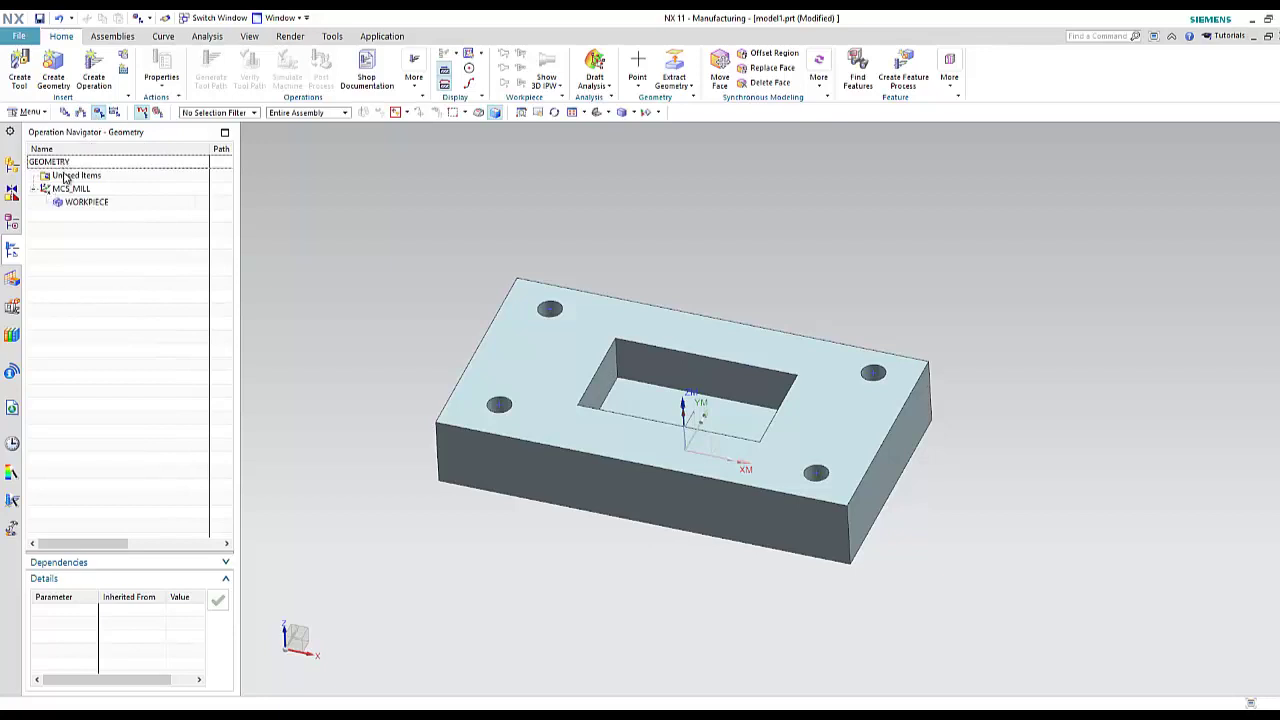
pyautogui.click(72, 190)
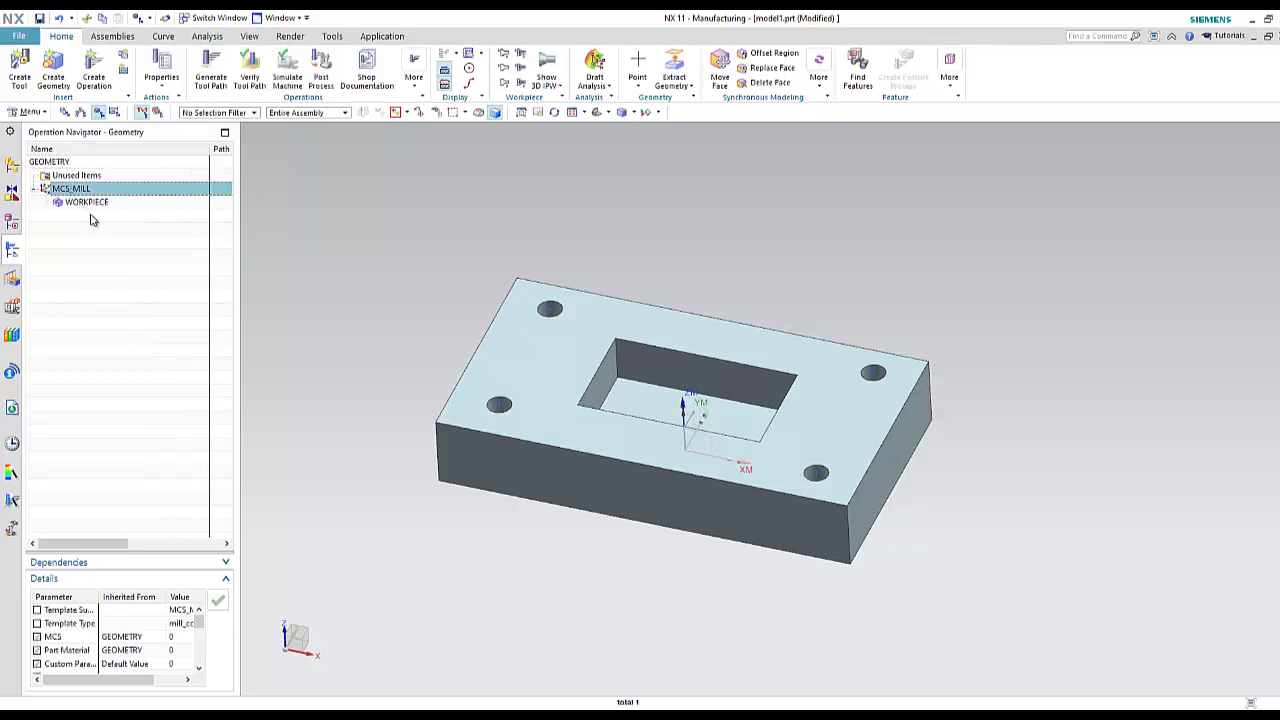
pyautogui.press('Down')
pyautogui.click(114, 111)
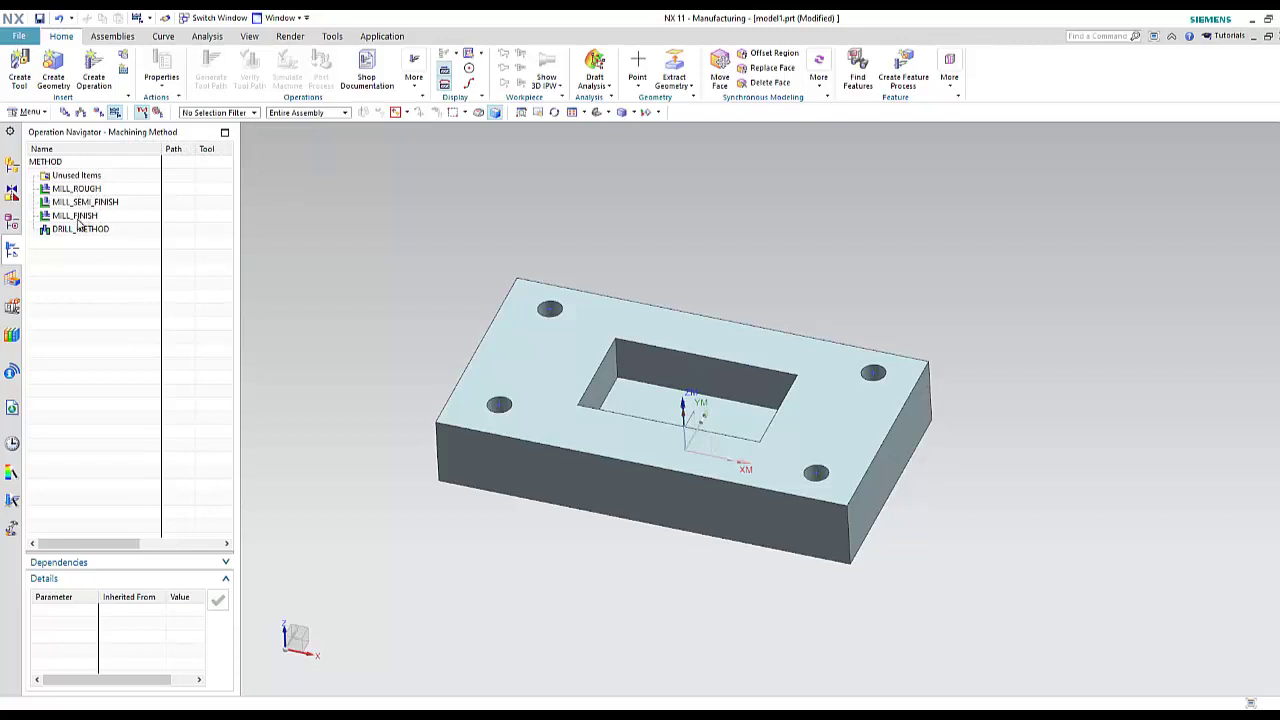
pyautogui.click(98, 112)
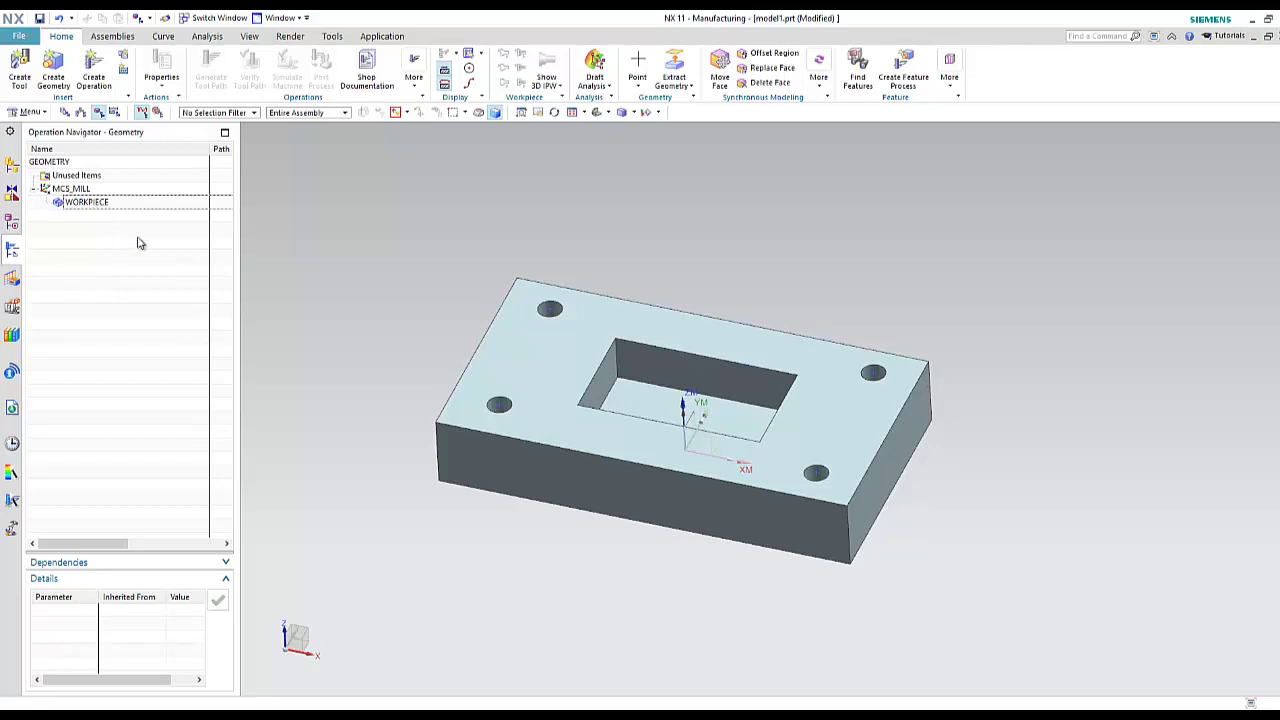
pyautogui.scroll(-2, 452, 364)
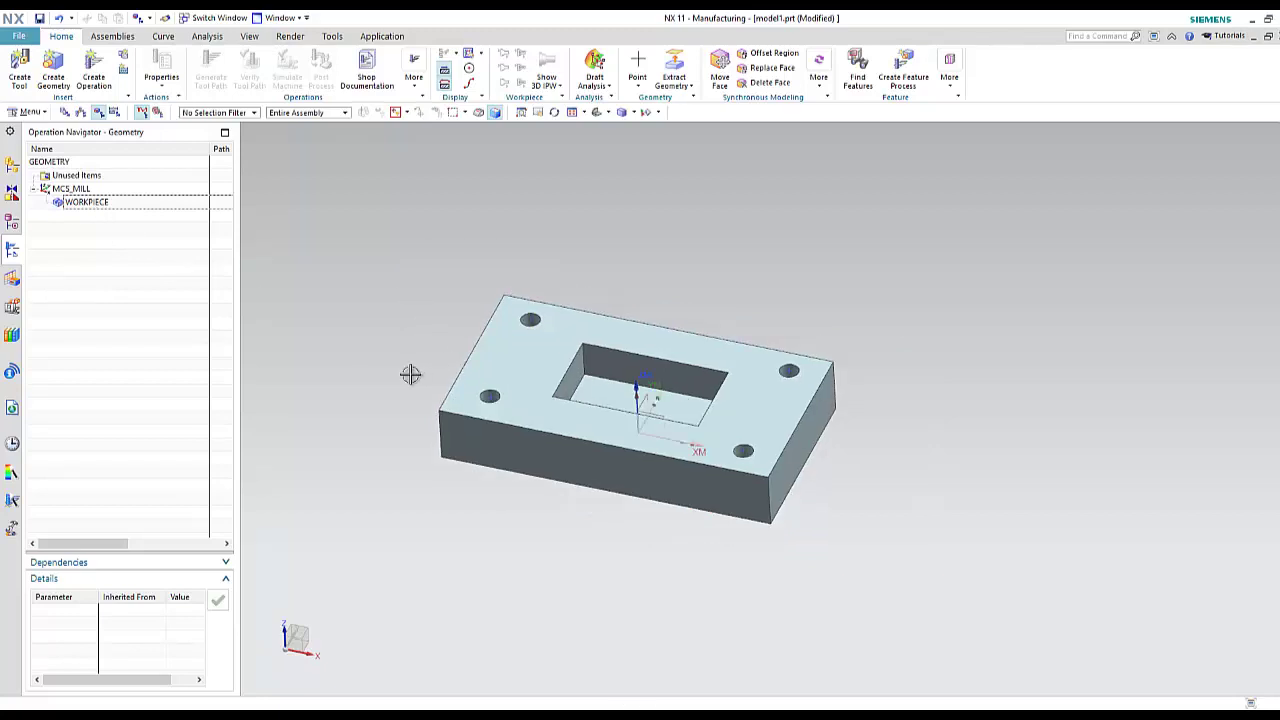
pyautogui.scroll(3, 411, 374)
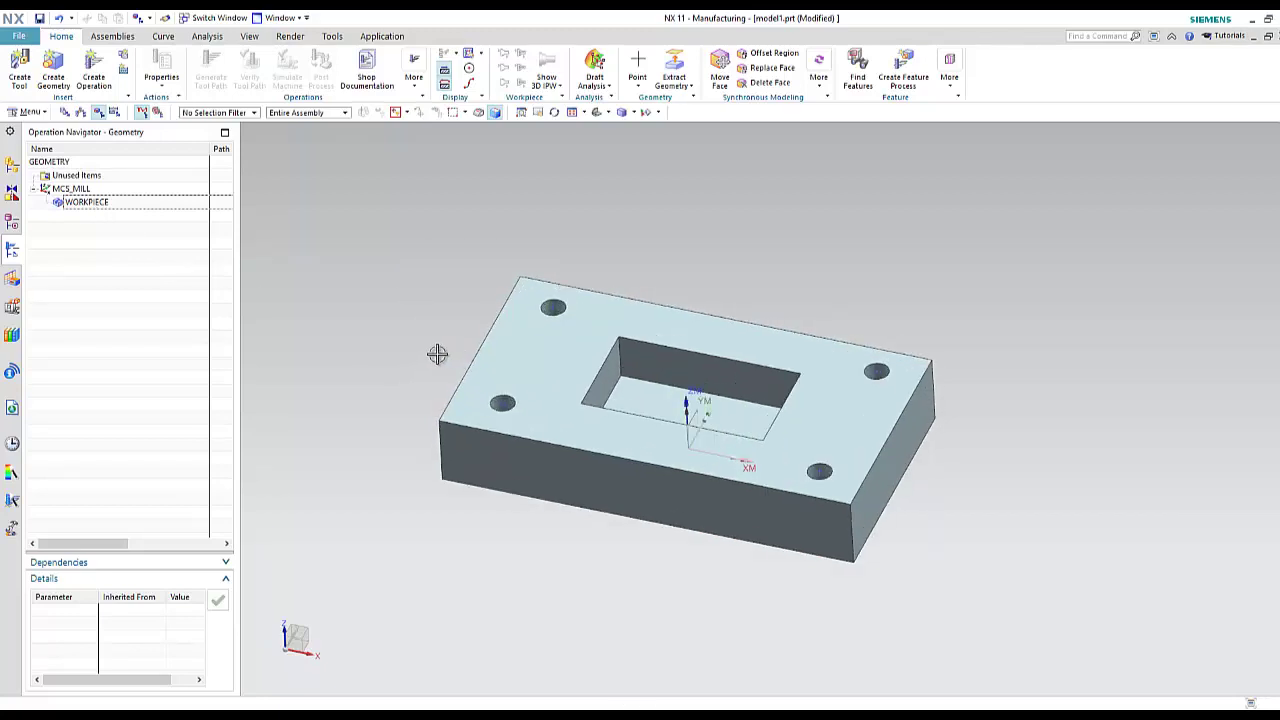
# Assign the plate solid as WORKPIECE part geometry, display it, and start Specify Blank.
pyautogui.doubleClick(98, 205)
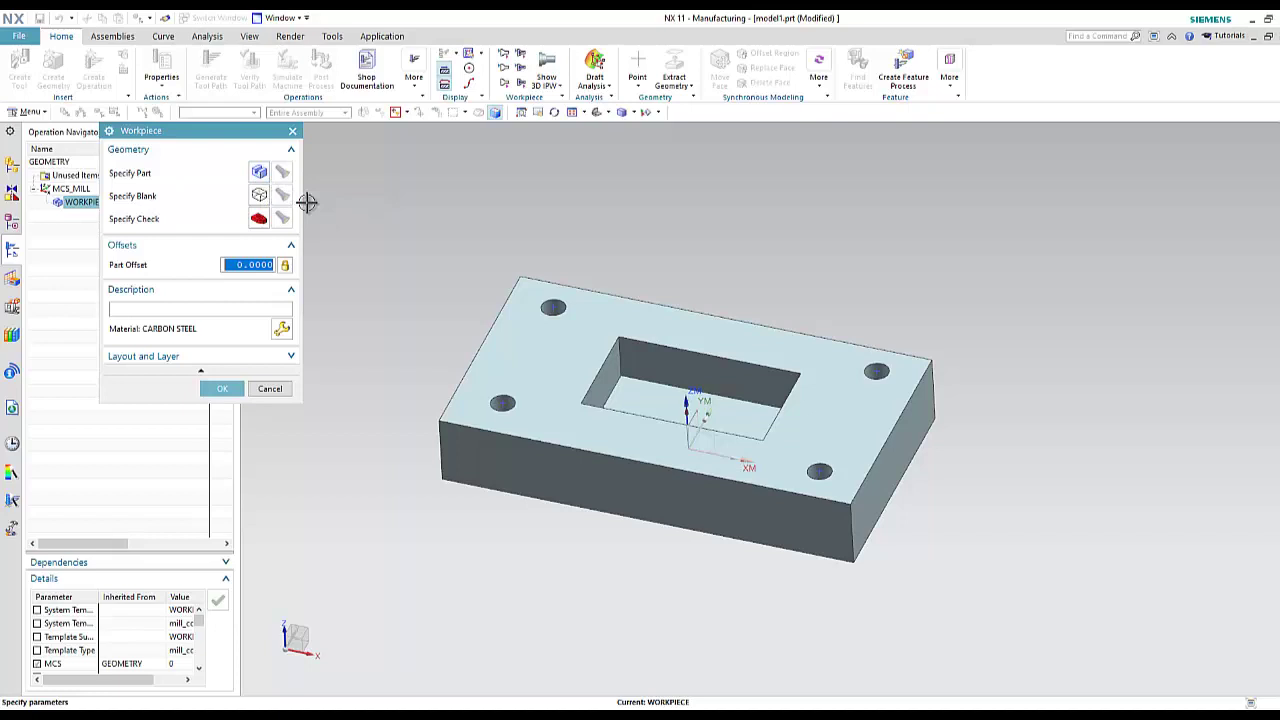
pyautogui.click(259, 172)
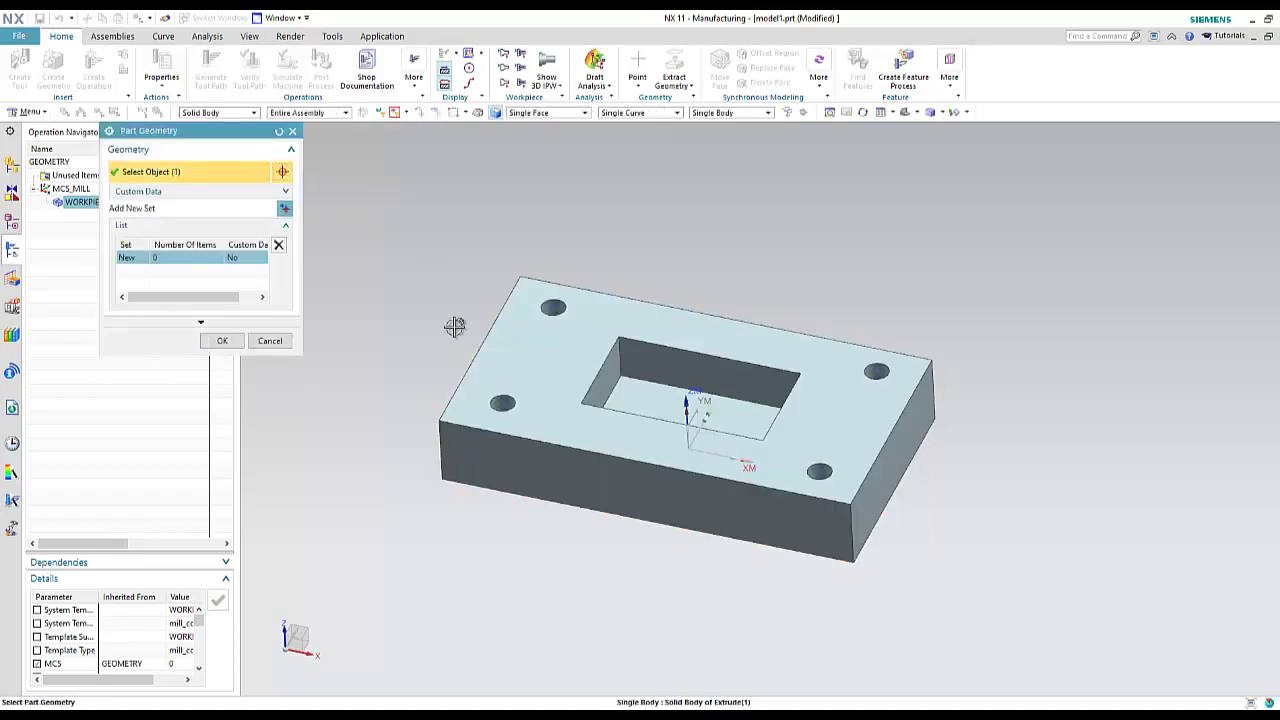
pyautogui.middleClick(376, 282)
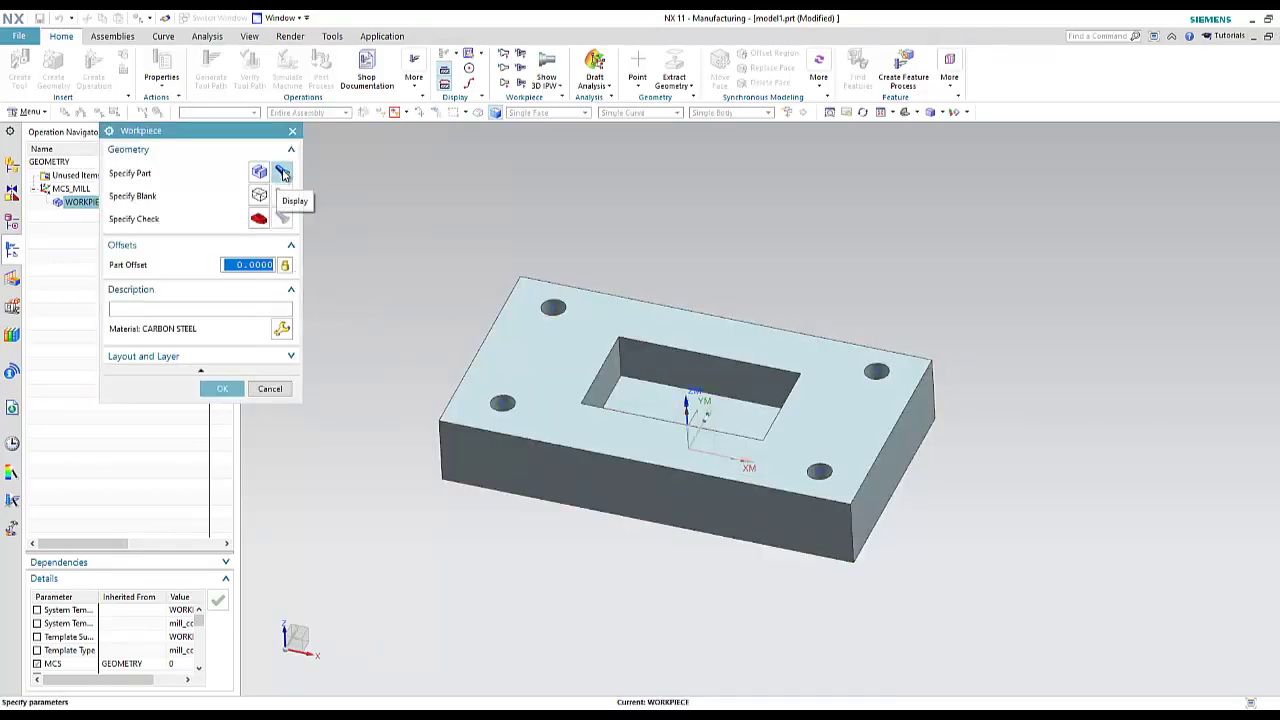
pyautogui.click(283, 173)
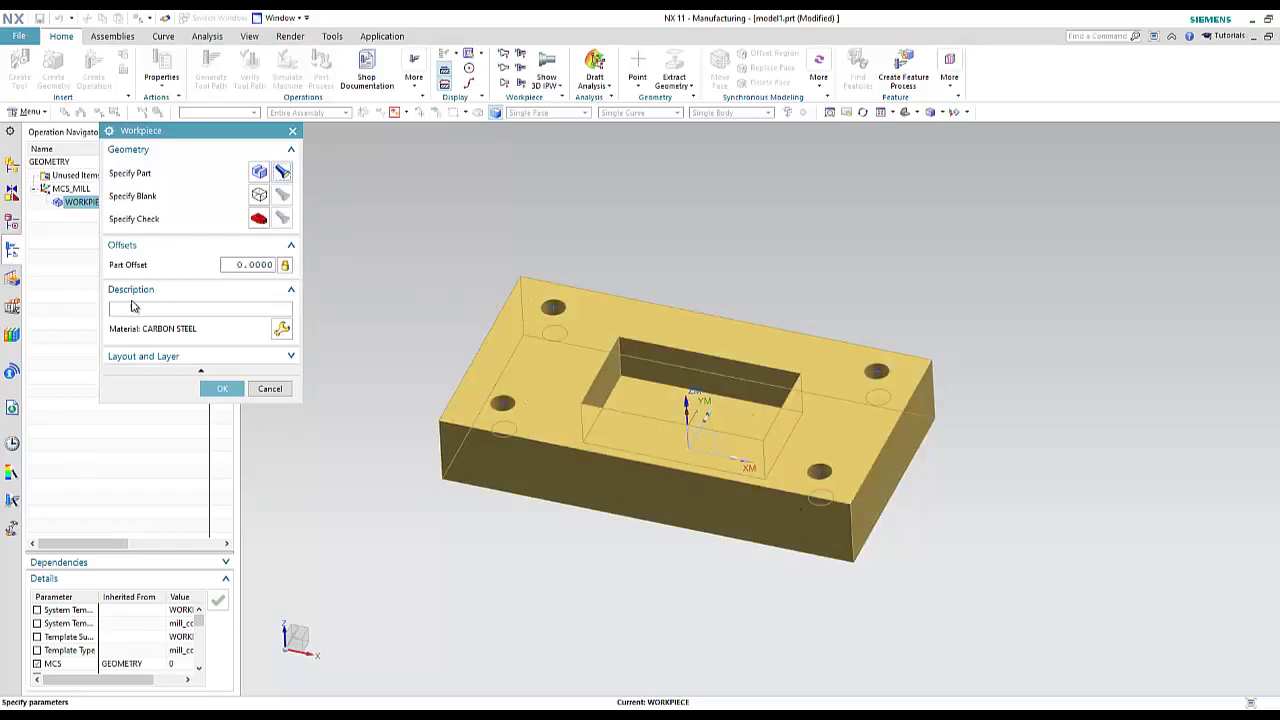
pyautogui.click(259, 195)
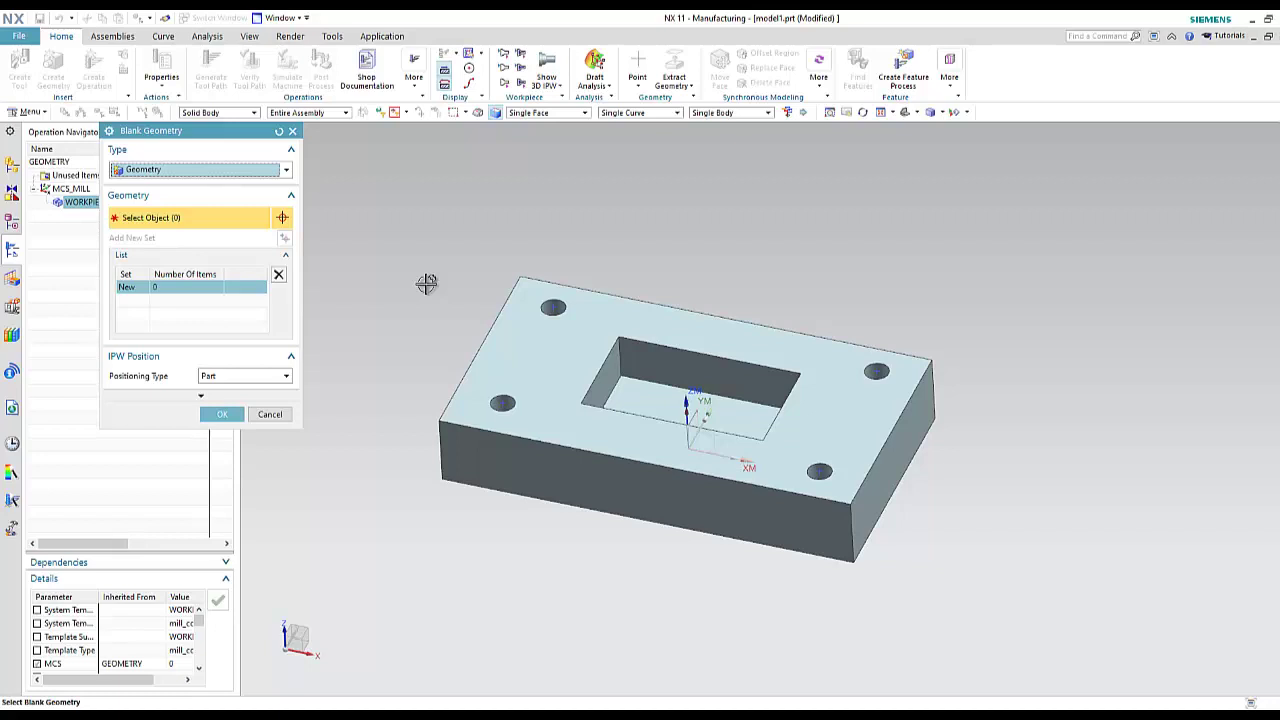
# Set the blank type to Offset from Part, keeping the offset at 0.0000.
pyautogui.click(252, 171)
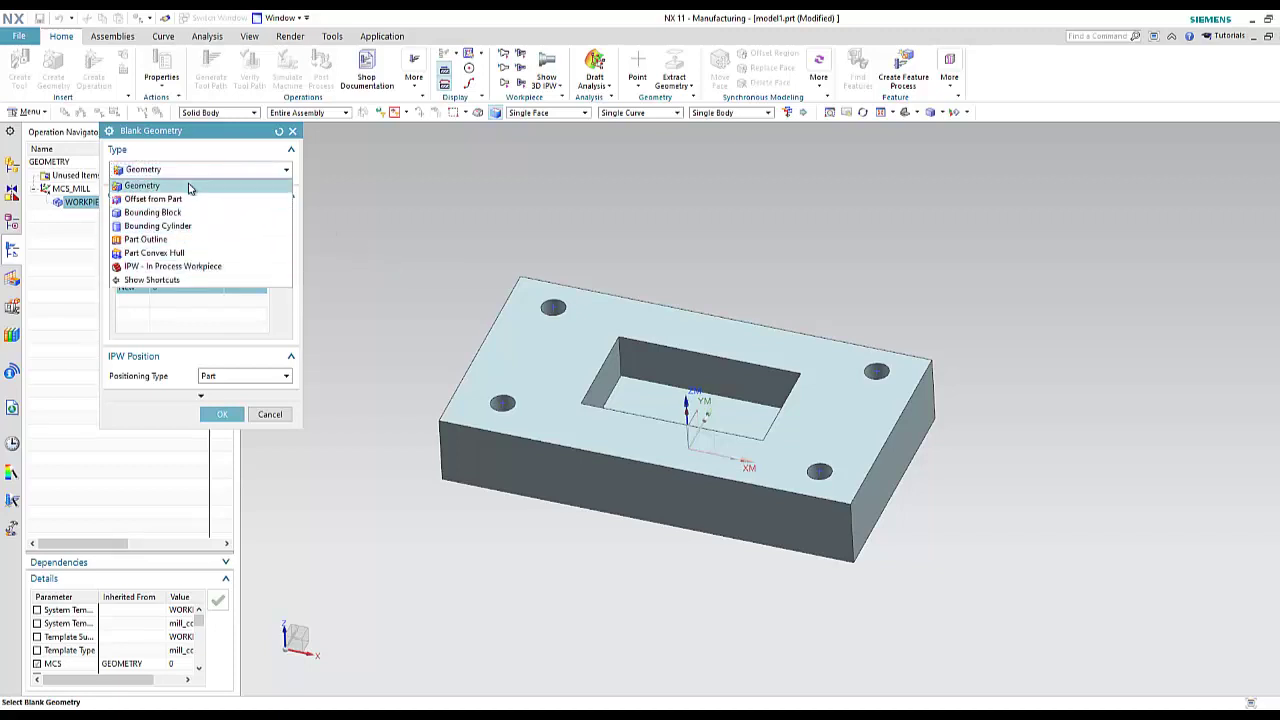
pyautogui.click(143, 187)
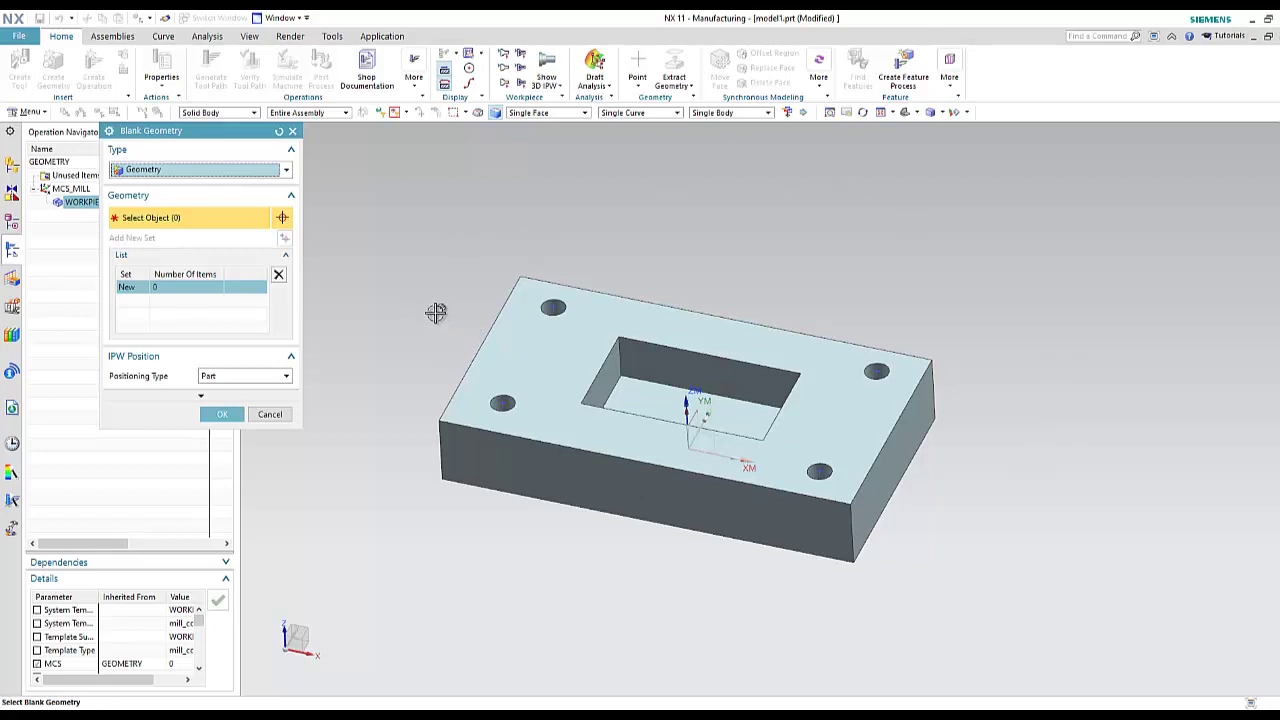
pyautogui.click(216, 170)
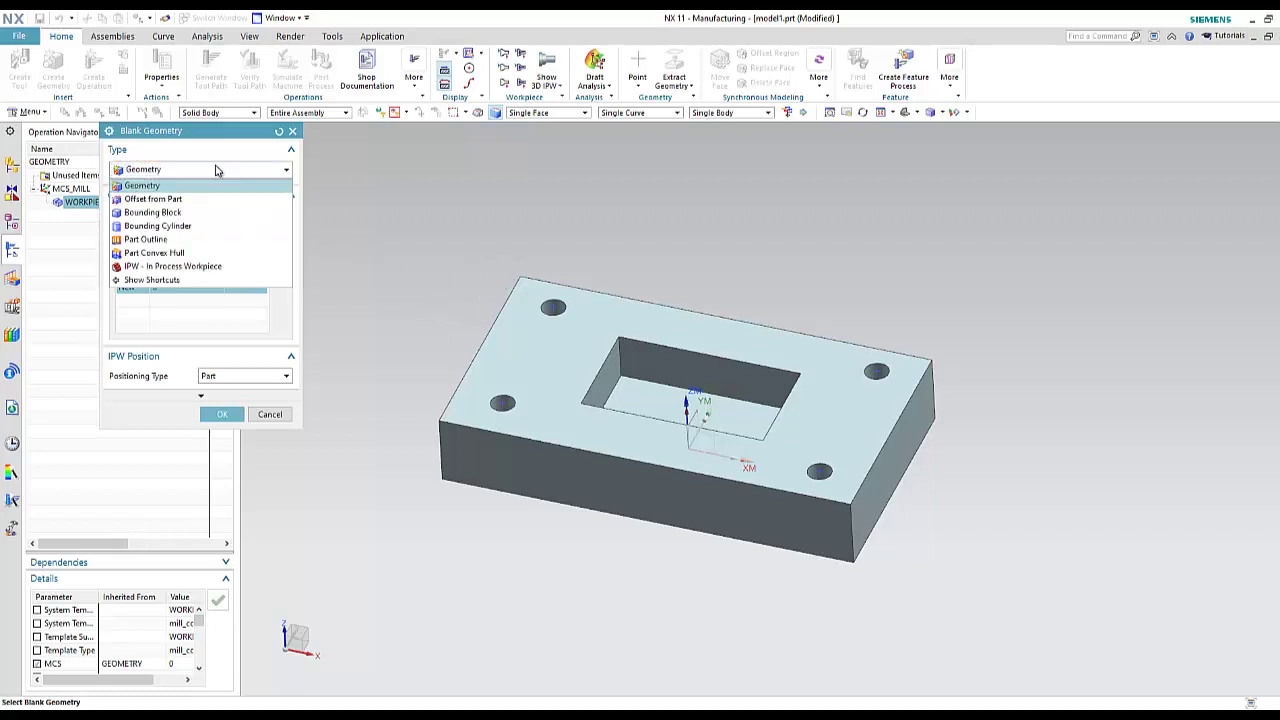
pyautogui.click(153, 199)
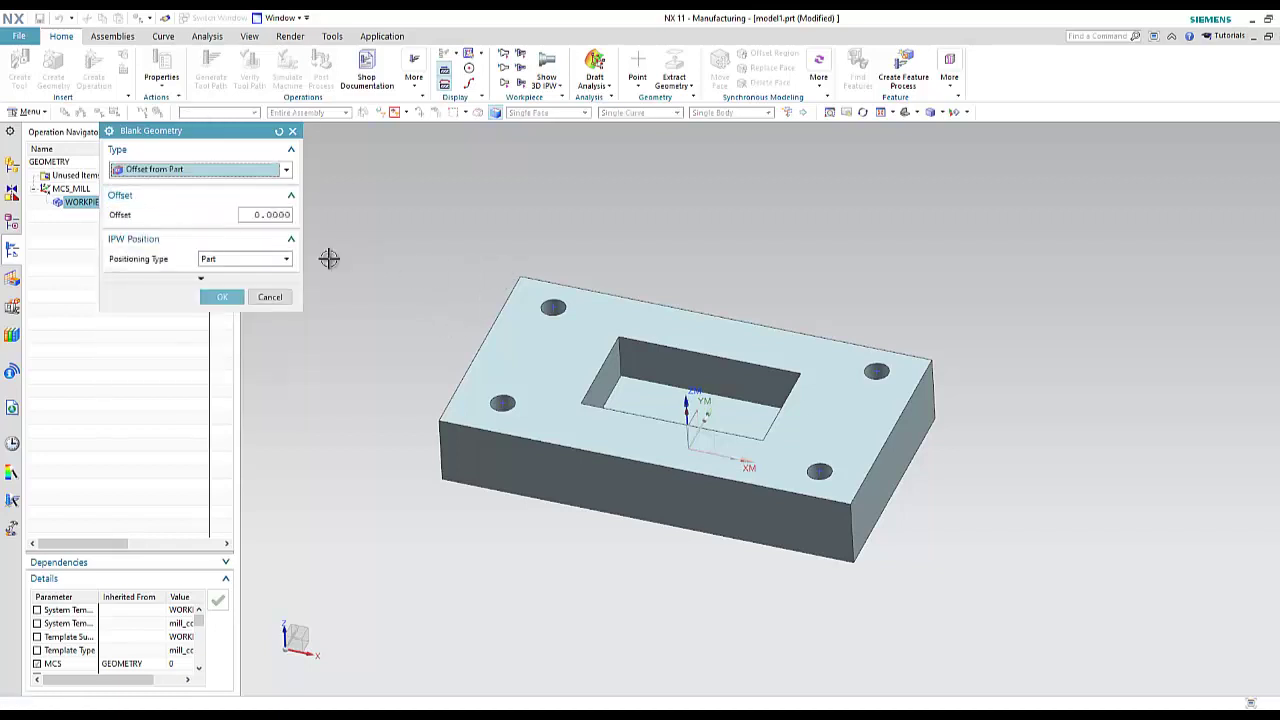
pyautogui.click(256, 215)
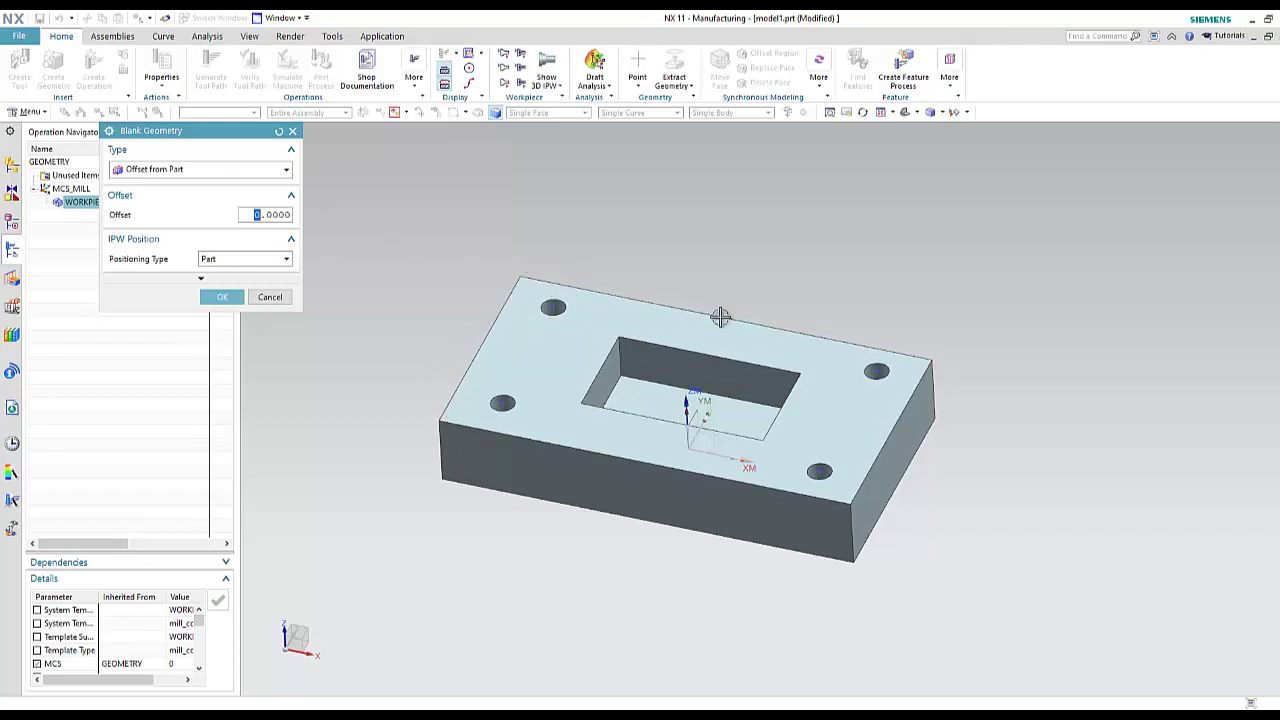
# Switch the blank type to Bounding Block and drag its top face upward.
pyautogui.click(268, 172)
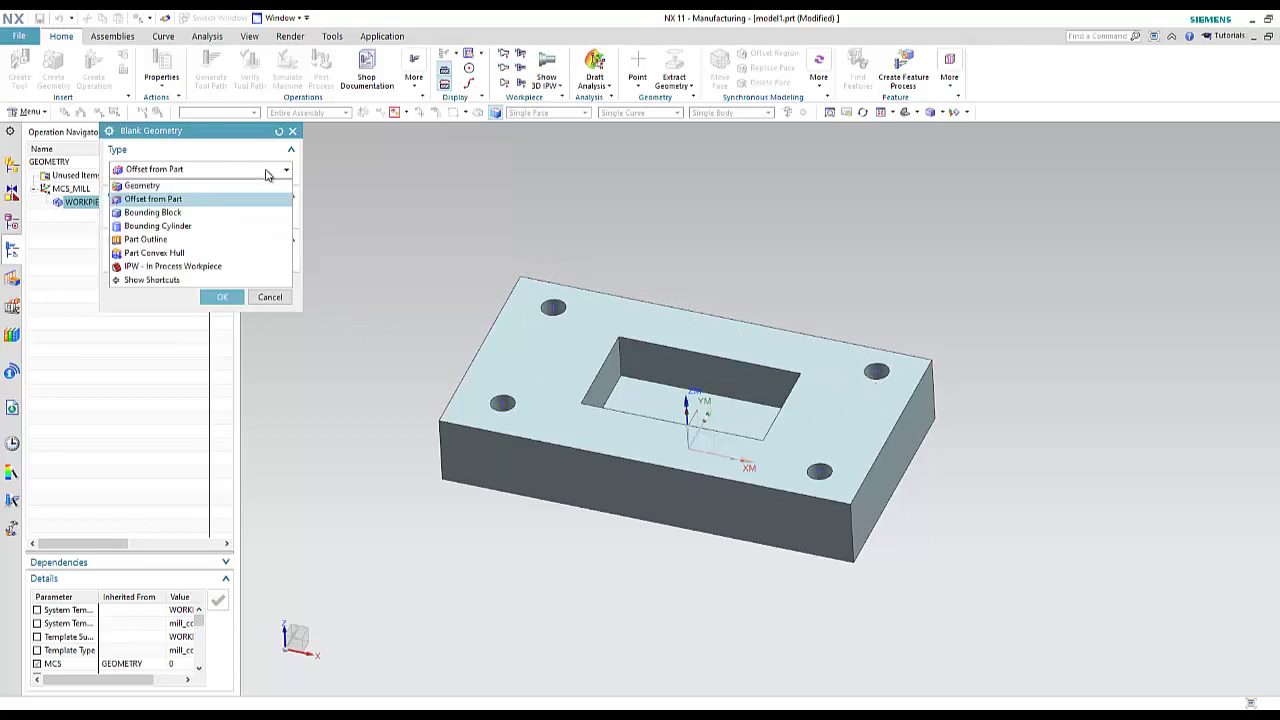
pyautogui.click(163, 212)
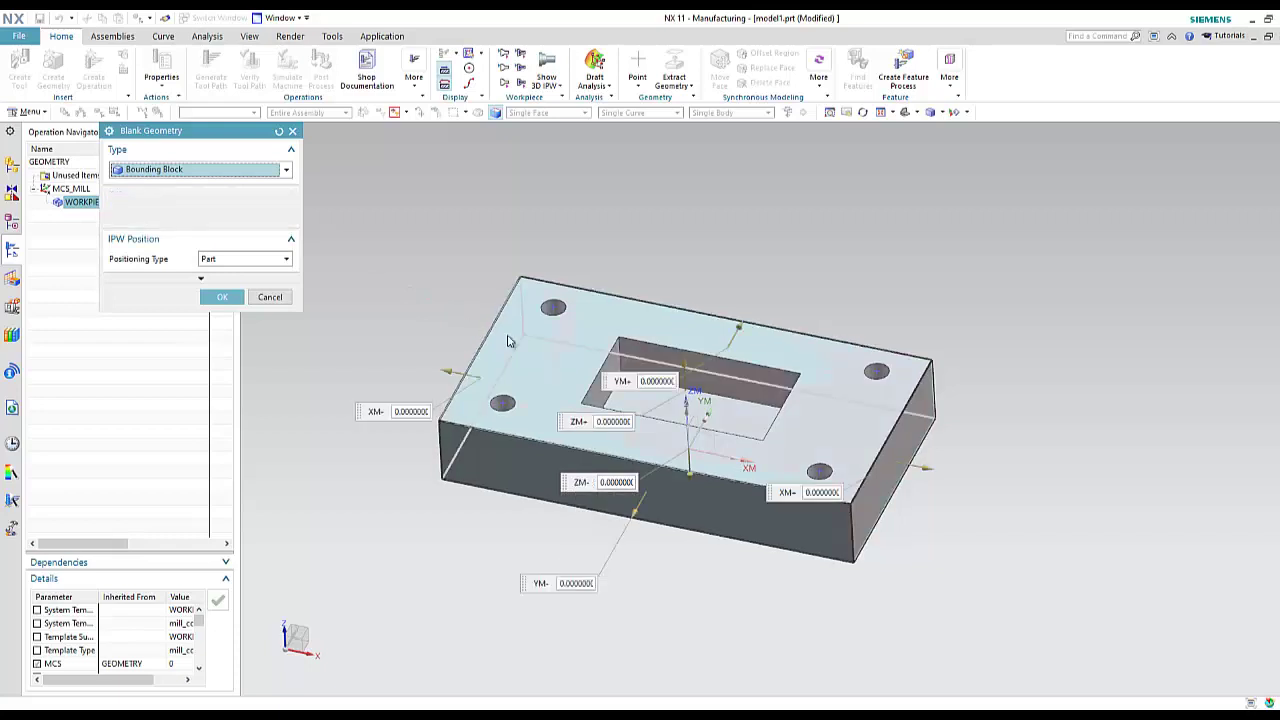
pyautogui.moveTo(469, 549); pyautogui.dragTo(466, 520, button='middle')
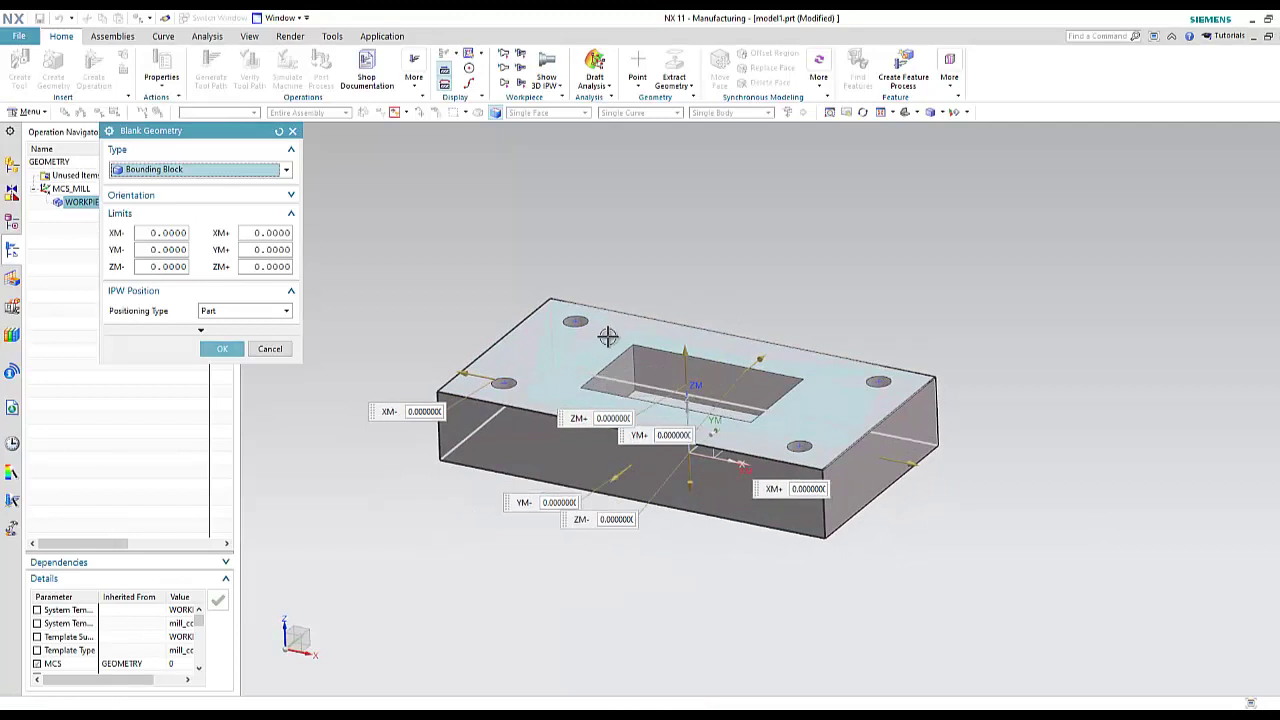
pyautogui.scroll(2, 694, 405)
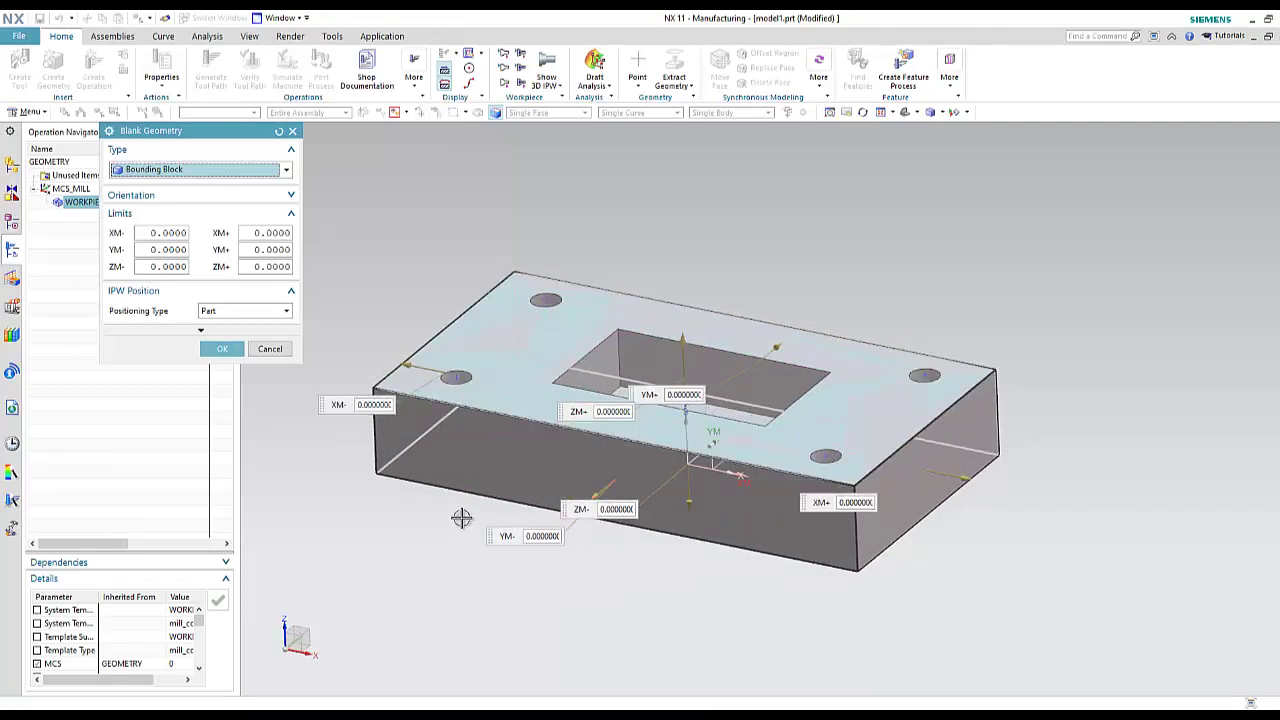
pyautogui.moveTo(461, 517)
pyautogui.mouseDown(button='middle')
pyautogui.moveTo(477, 491)
pyautogui.moveTo(458, 513)
pyautogui.mouseUp(button='middle')
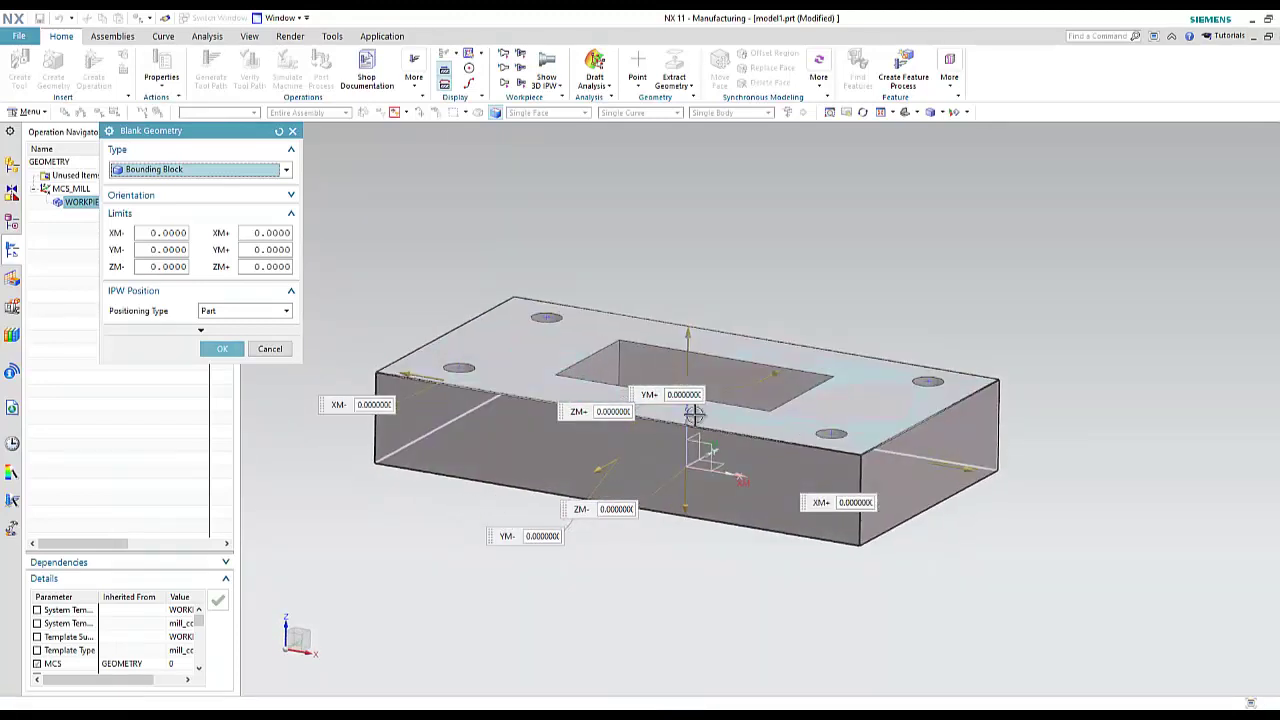
pyautogui.moveTo(693, 414); pyautogui.dragTo(675, 300)
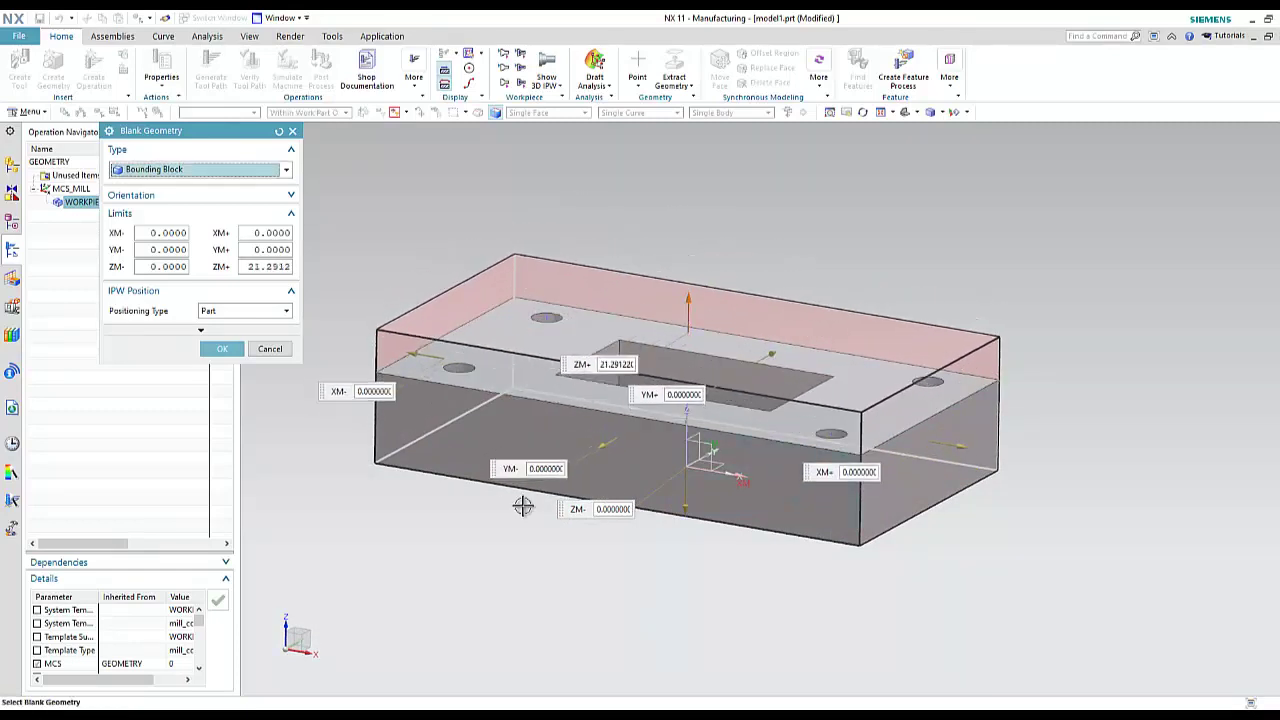
pyautogui.moveTo(523, 506); pyautogui.dragTo(482, 536, button='middle')
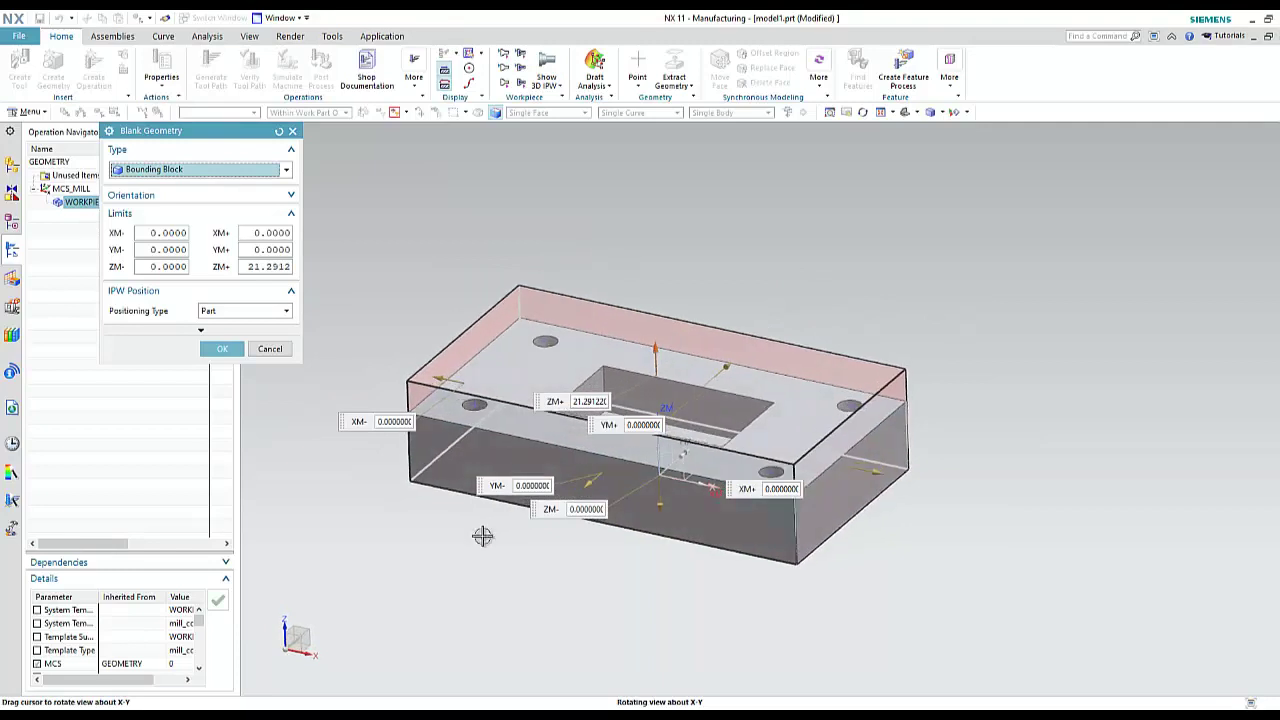
# Briefly try Bounding Cylinder, return to Bounding Block with ZM+ 28.8114, and confirm.
pyautogui.click(222, 170)
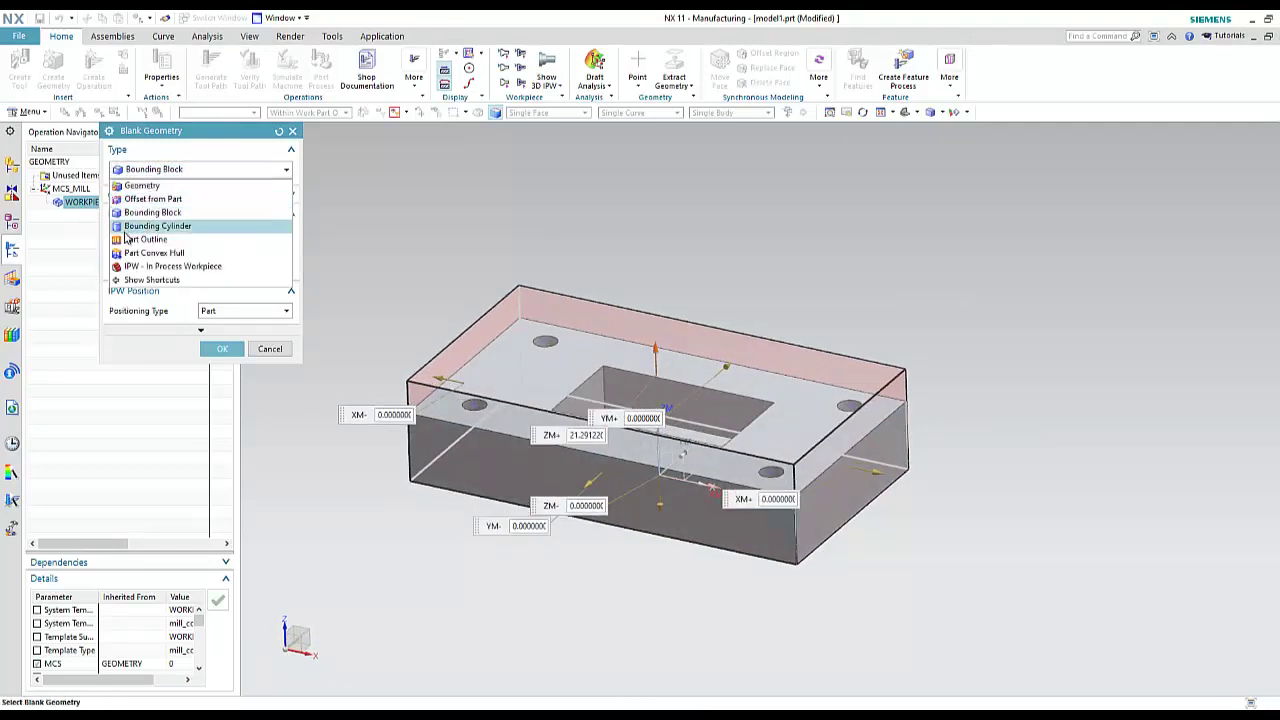
pyautogui.click(163, 226)
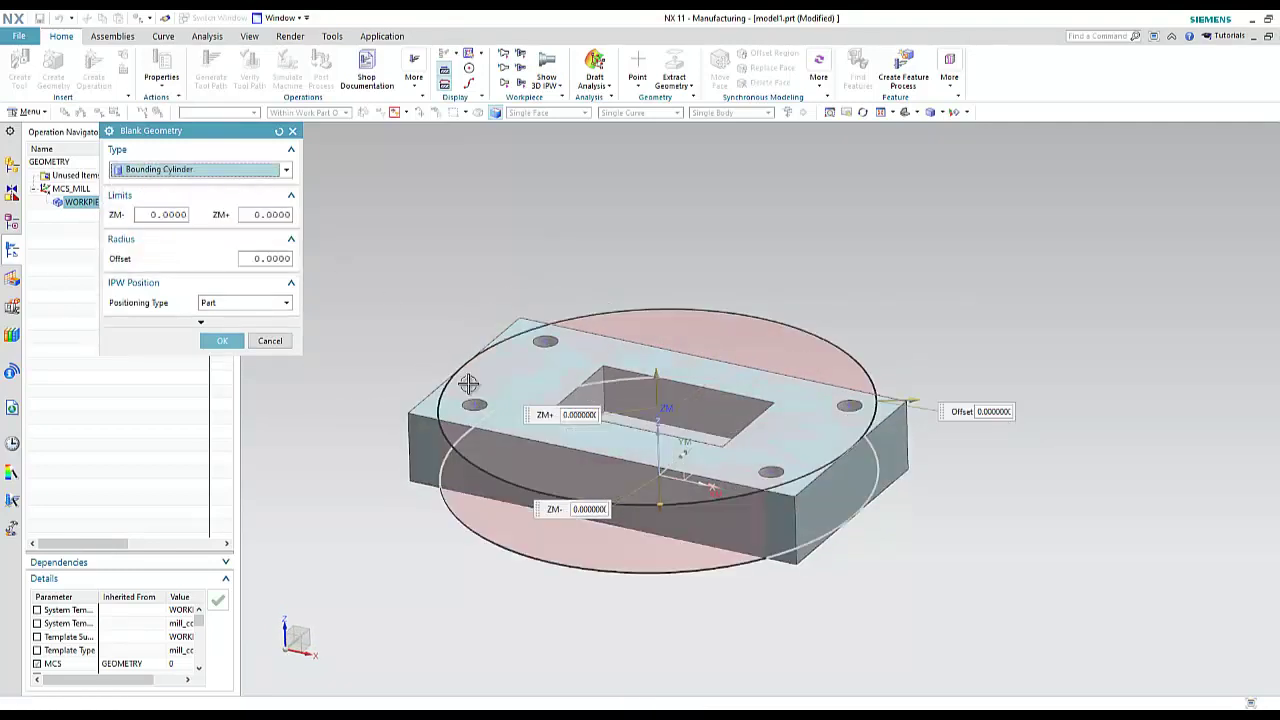
pyautogui.moveTo(400, 360)
pyautogui.mouseDown(button='middle')
pyautogui.moveTo(418, 413)
pyautogui.moveTo(414, 374)
pyautogui.moveTo(397, 383)
pyautogui.moveTo(403, 350)
pyautogui.moveTo(411, 382)
pyautogui.mouseUp(button='middle')
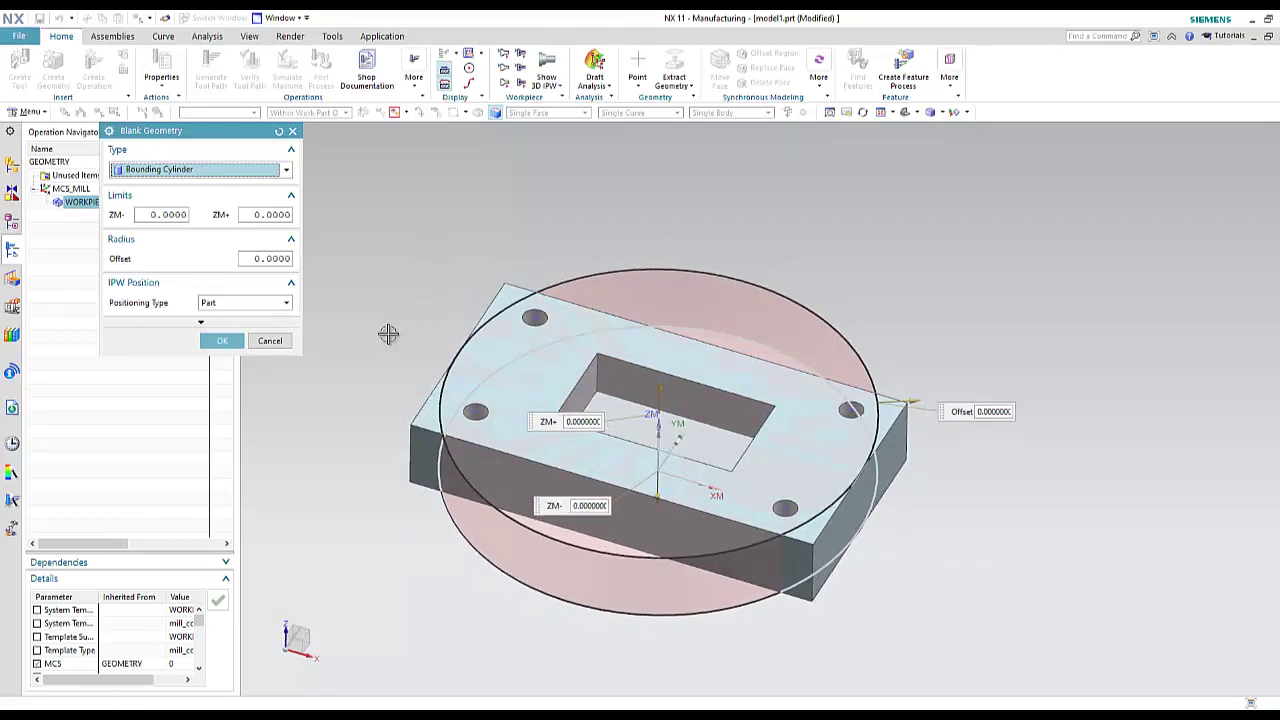
pyautogui.click(268, 172)
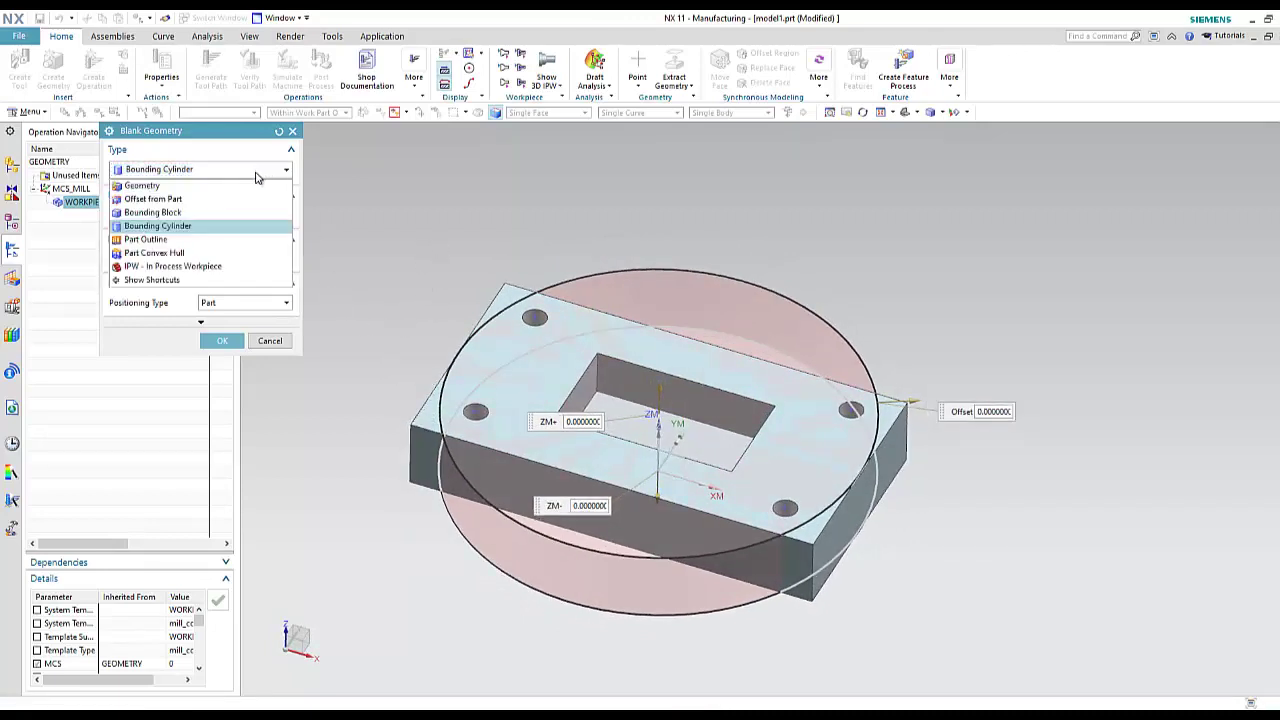
pyautogui.click(170, 212)
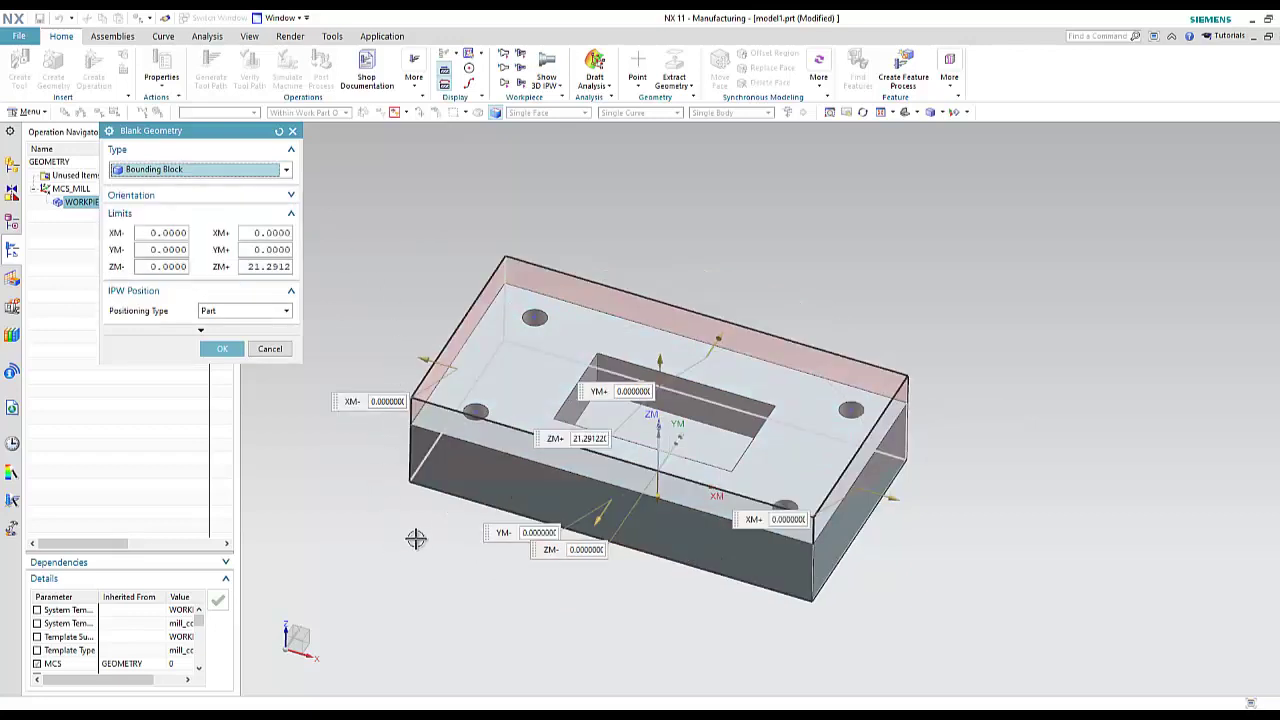
pyautogui.moveTo(414, 534); pyautogui.dragTo(418, 512, button='middle')
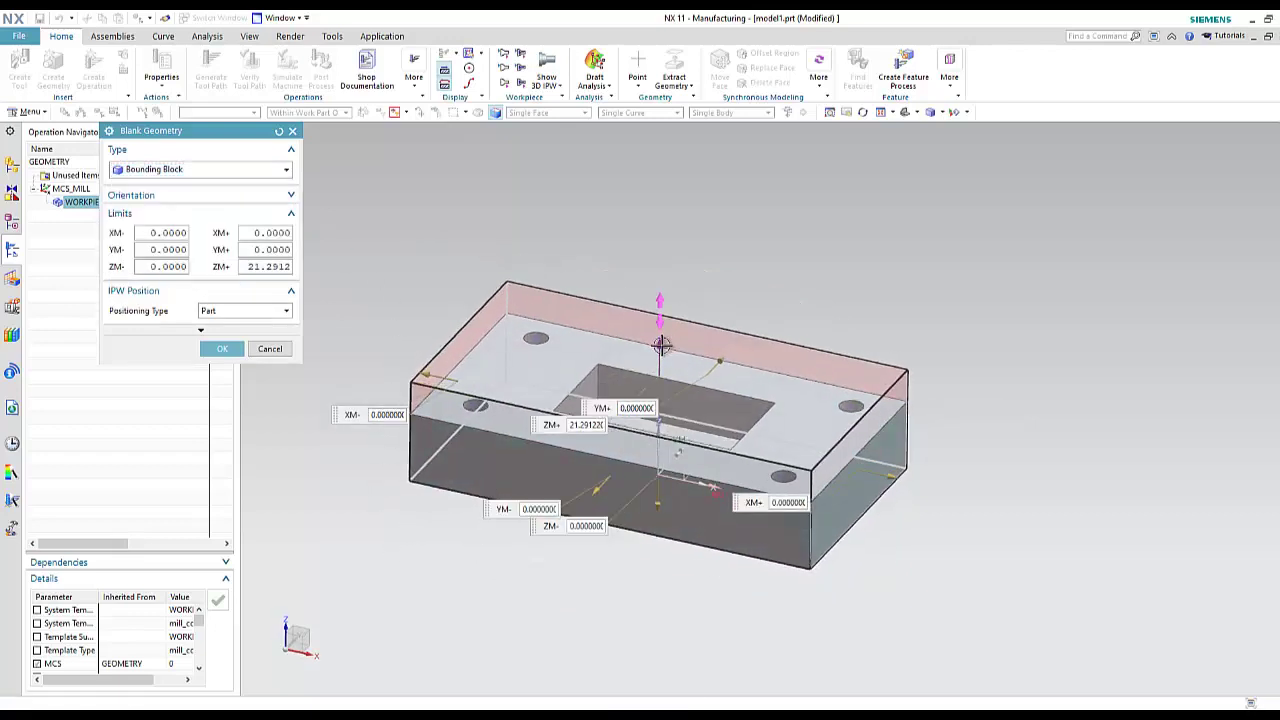
pyautogui.moveTo(663, 340); pyautogui.dragTo(662, 330)
pyautogui.moveTo(543, 545)
pyautogui.mouseDown(button='middle')
pyautogui.moveTo(560, 549)
pyautogui.moveTo(566, 530)
pyautogui.moveTo(551, 543)
pyautogui.moveTo(557, 560)
pyautogui.mouseUp(button='middle')
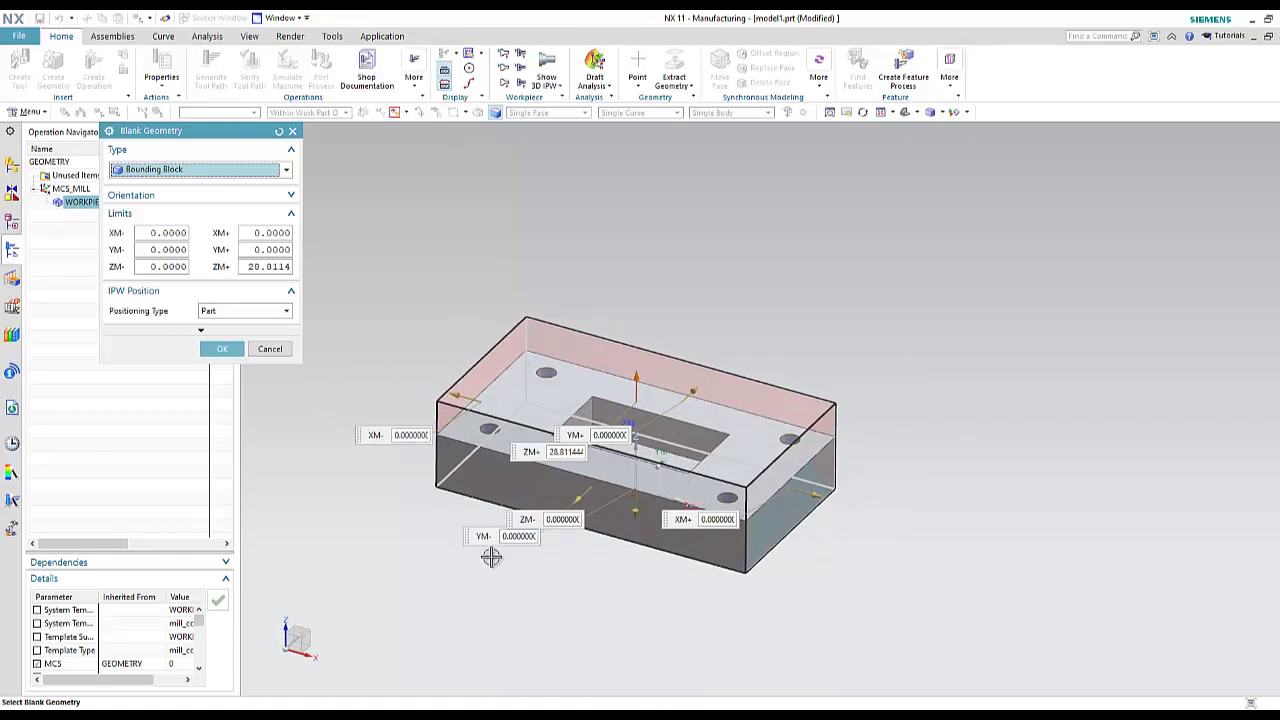
pyautogui.moveTo(492, 556); pyautogui.dragTo(497, 536, button='middle')
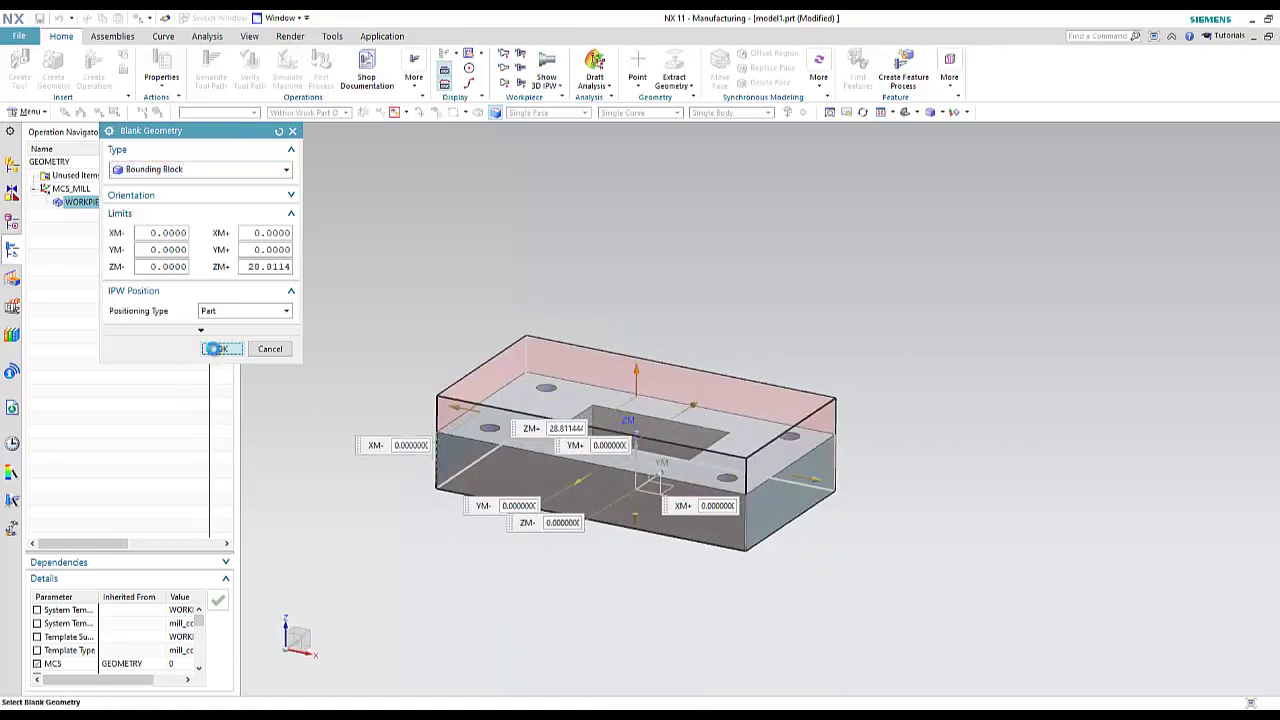
pyautogui.click(215, 350)
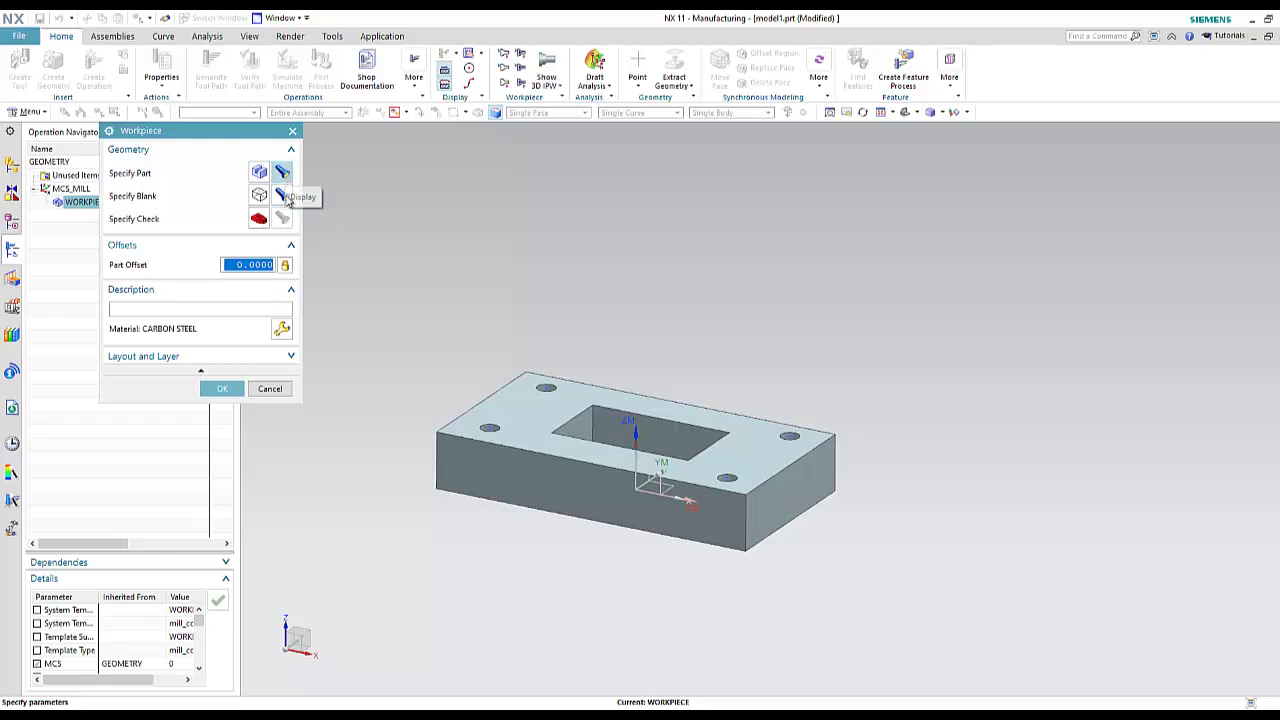
# Set the workpiece material to MAT0_00059 ALLOY STEEL and close the Workpiece dialog.
pyautogui.click(282, 195)
pyautogui.moveTo(443, 549)
pyautogui.mouseDown(button='middle')
pyautogui.moveTo(474, 528)
pyautogui.moveTo(457, 560)
pyautogui.mouseUp(button='middle')
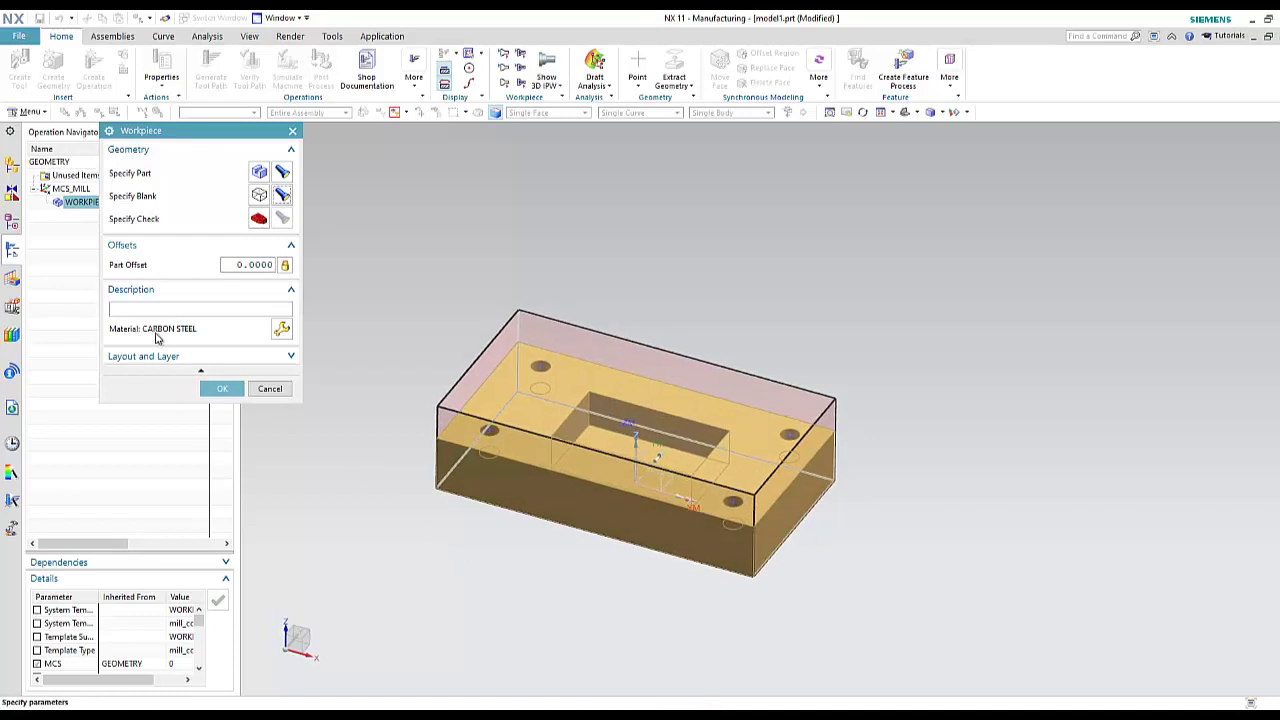
pyautogui.click(282, 329)
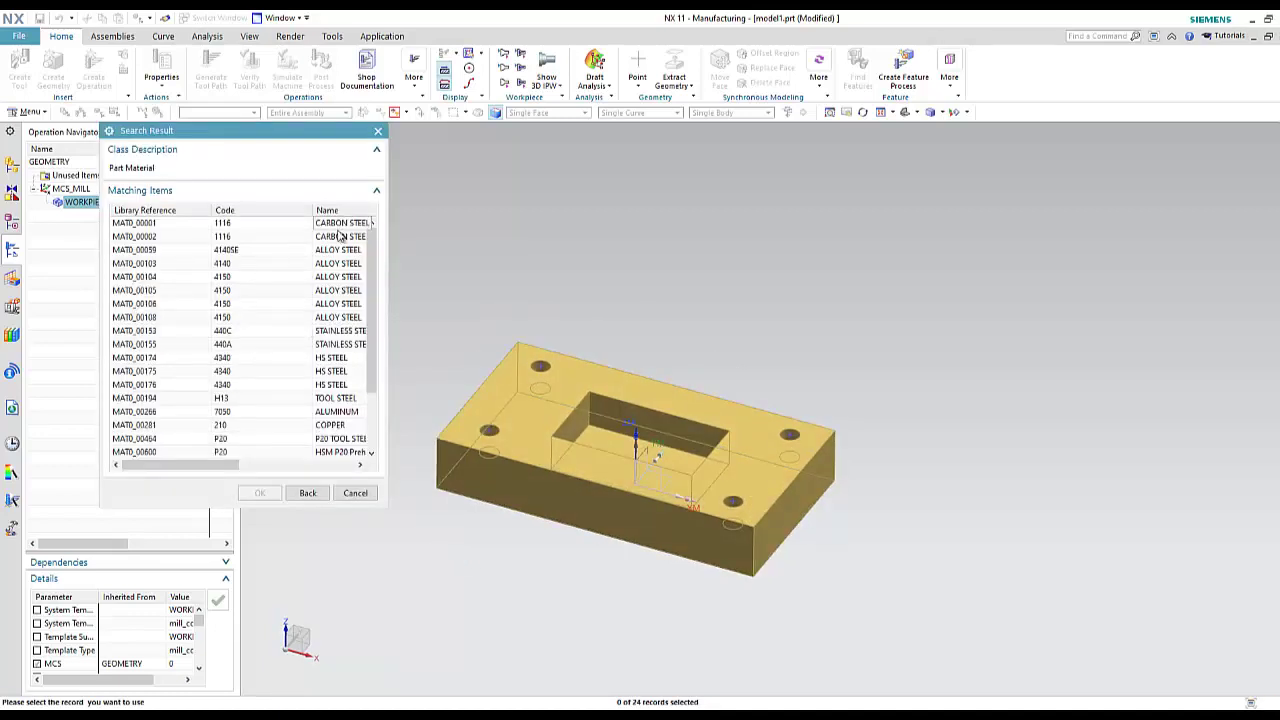
pyautogui.click(339, 252)
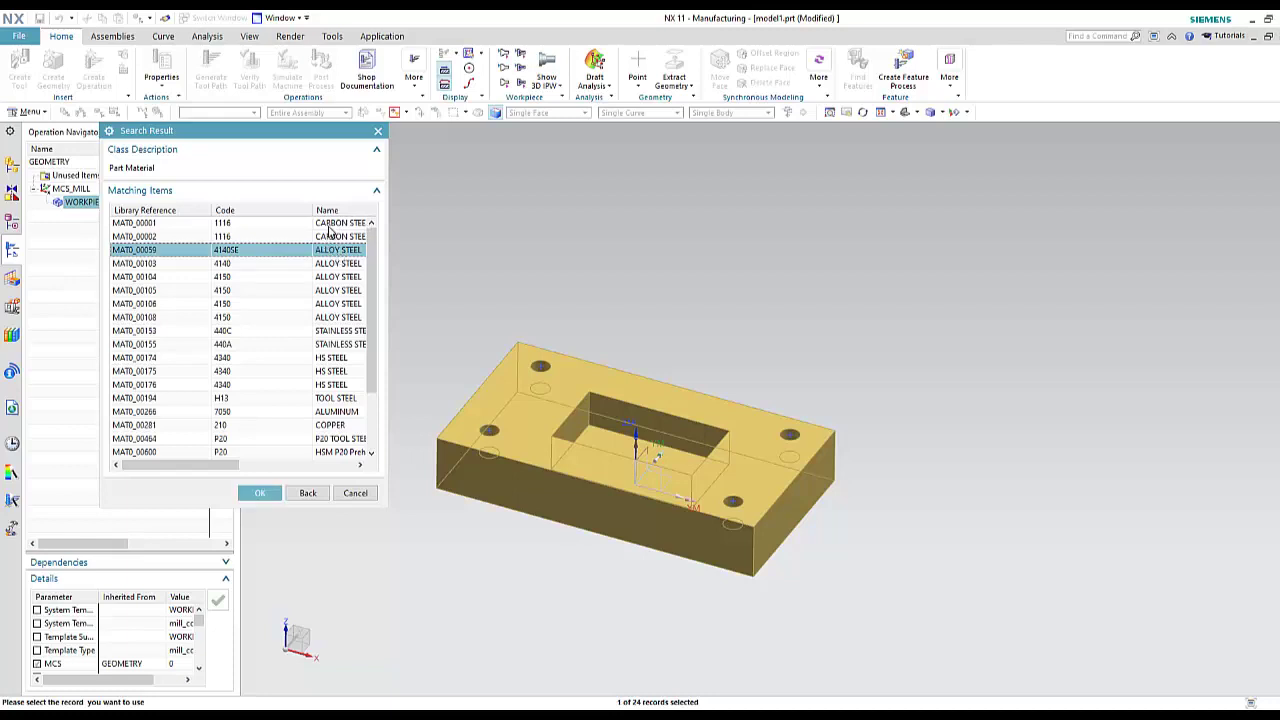
pyautogui.click(259, 492)
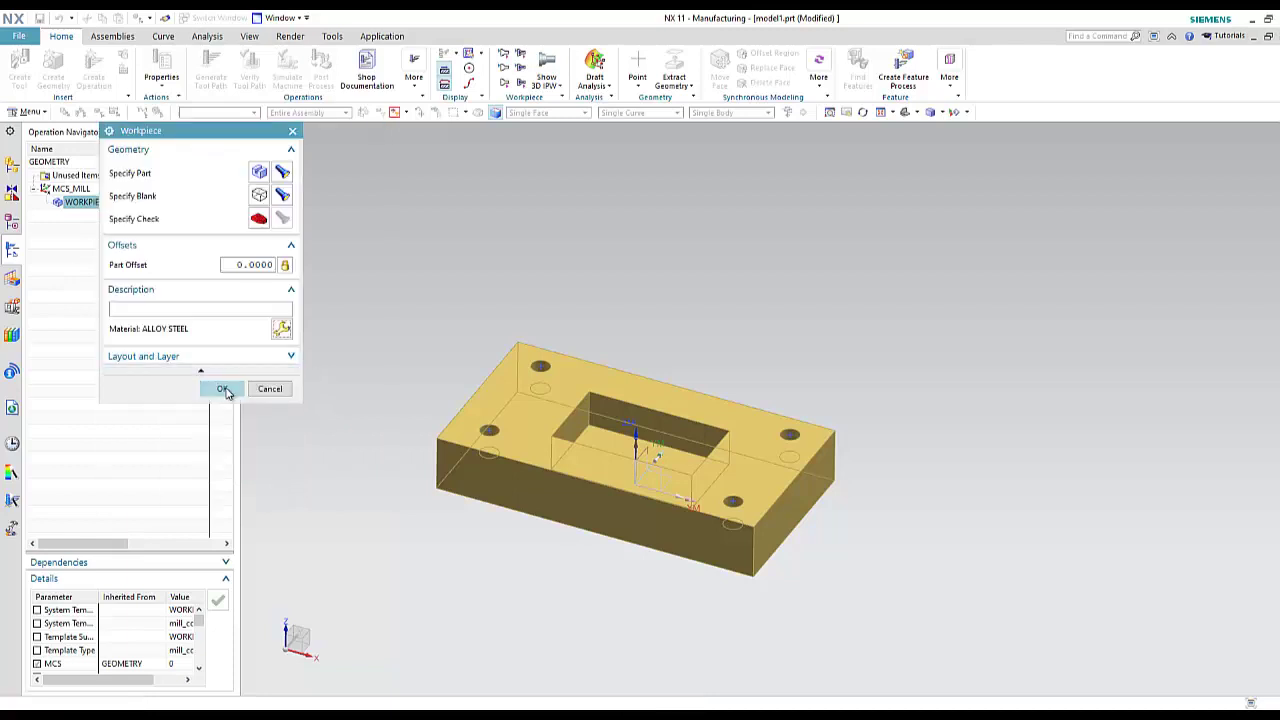
pyautogui.click(223, 389)
# Orbit the plate and review the WORKPIECE node in the geometry navigator.
pyautogui.click(127, 294)
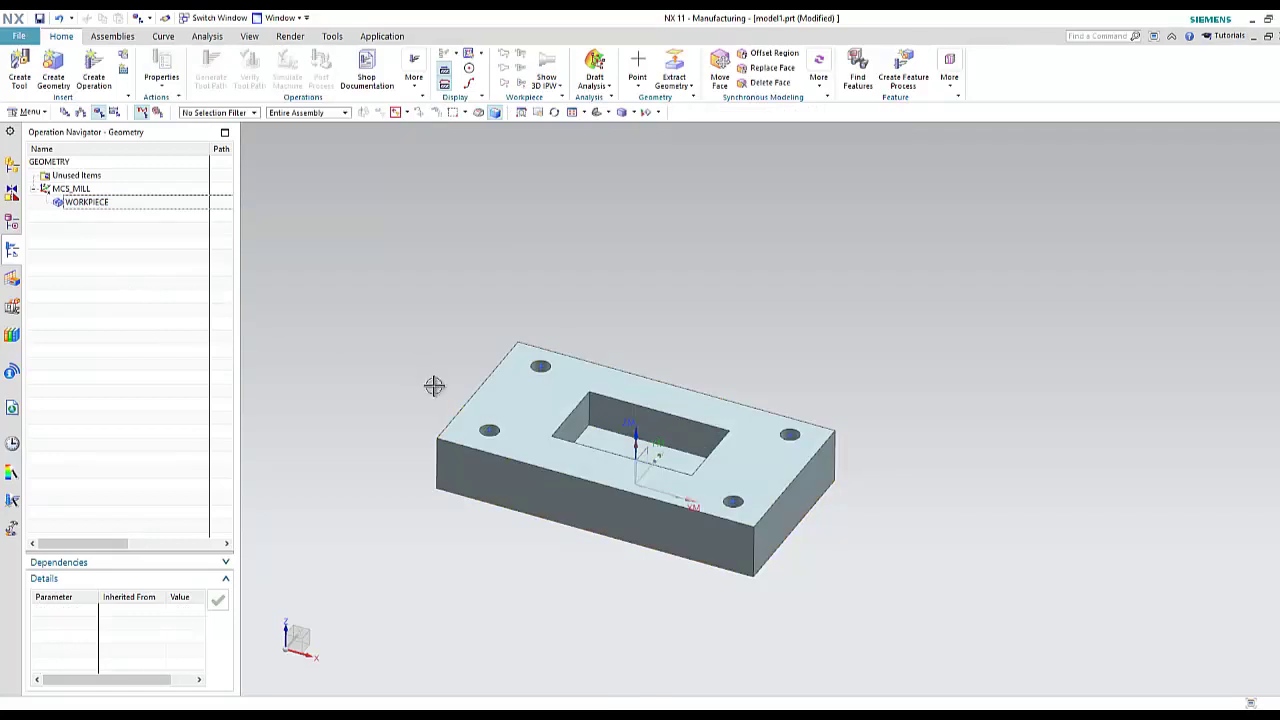
pyautogui.moveTo(434, 383); pyautogui.dragTo(403, 463, button='middle')
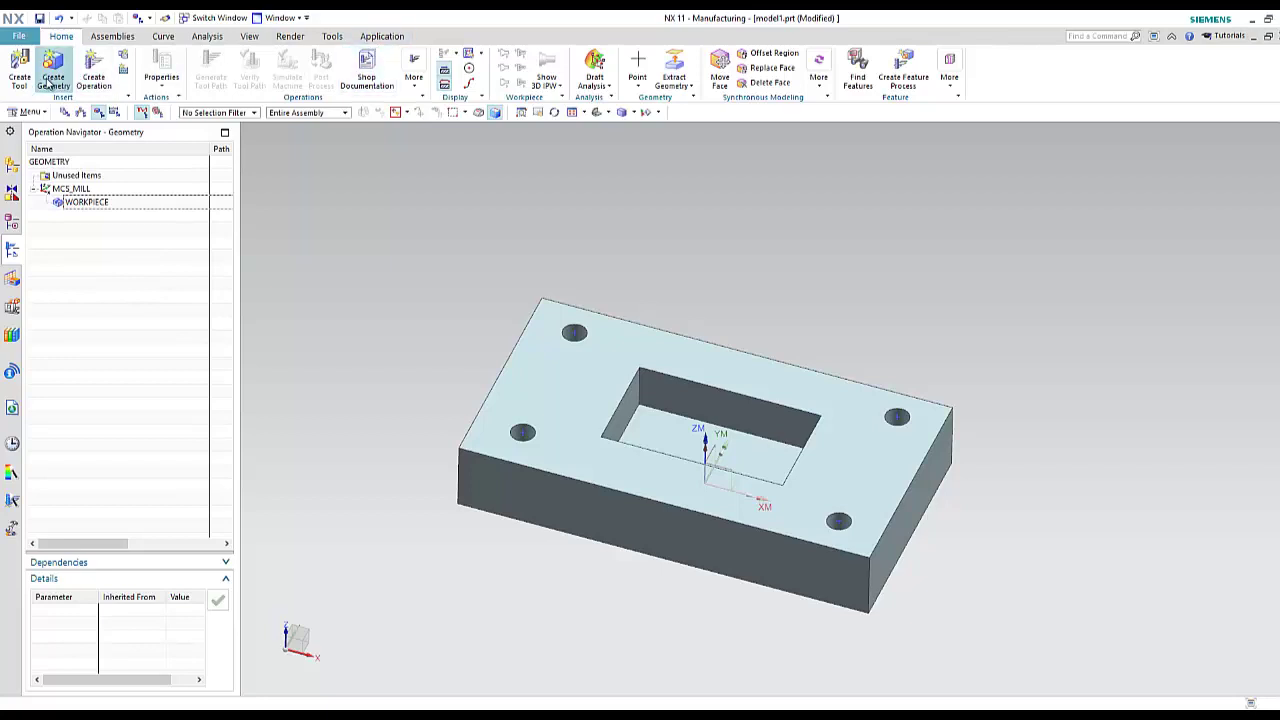
pyautogui.click(91, 204)
pyautogui.moveTo(523, 337); pyautogui.dragTo(416, 524, button='middle')
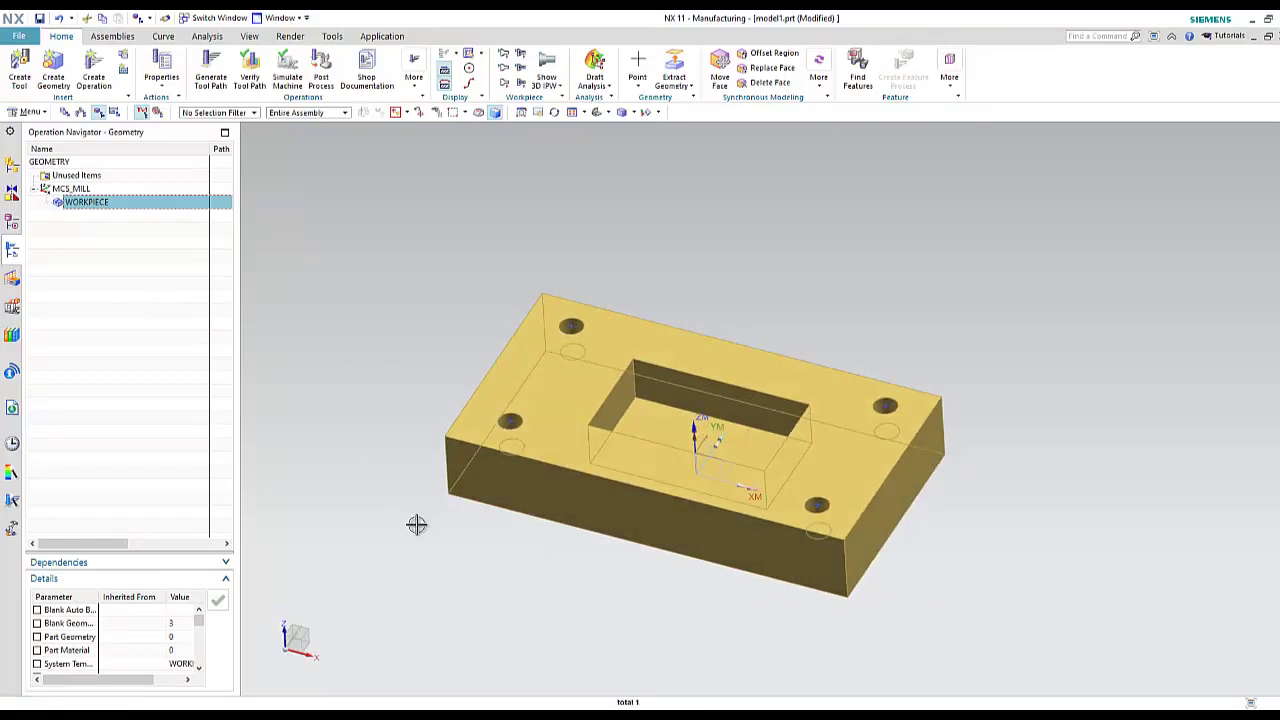
pyautogui.click(84, 268)
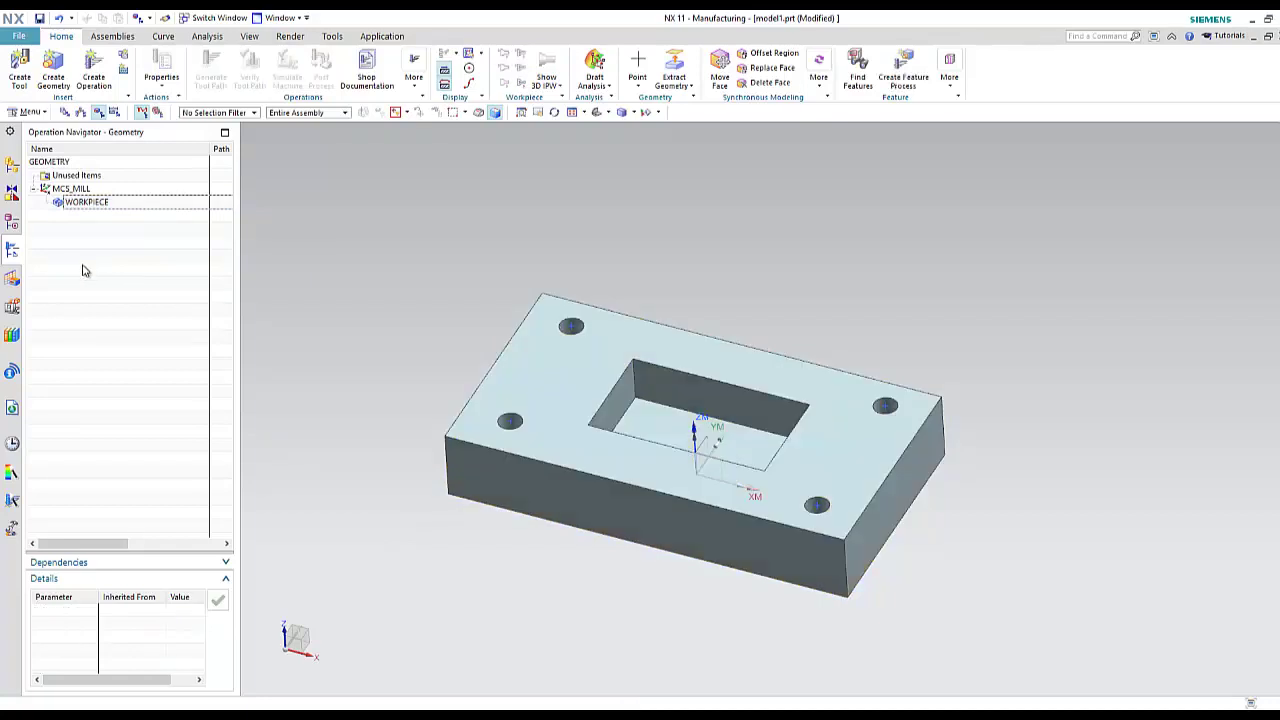
# Create an end mill with 18 mm diameter, 100 mm length, tool number 1 and HSS material.
pyautogui.click(19, 68)
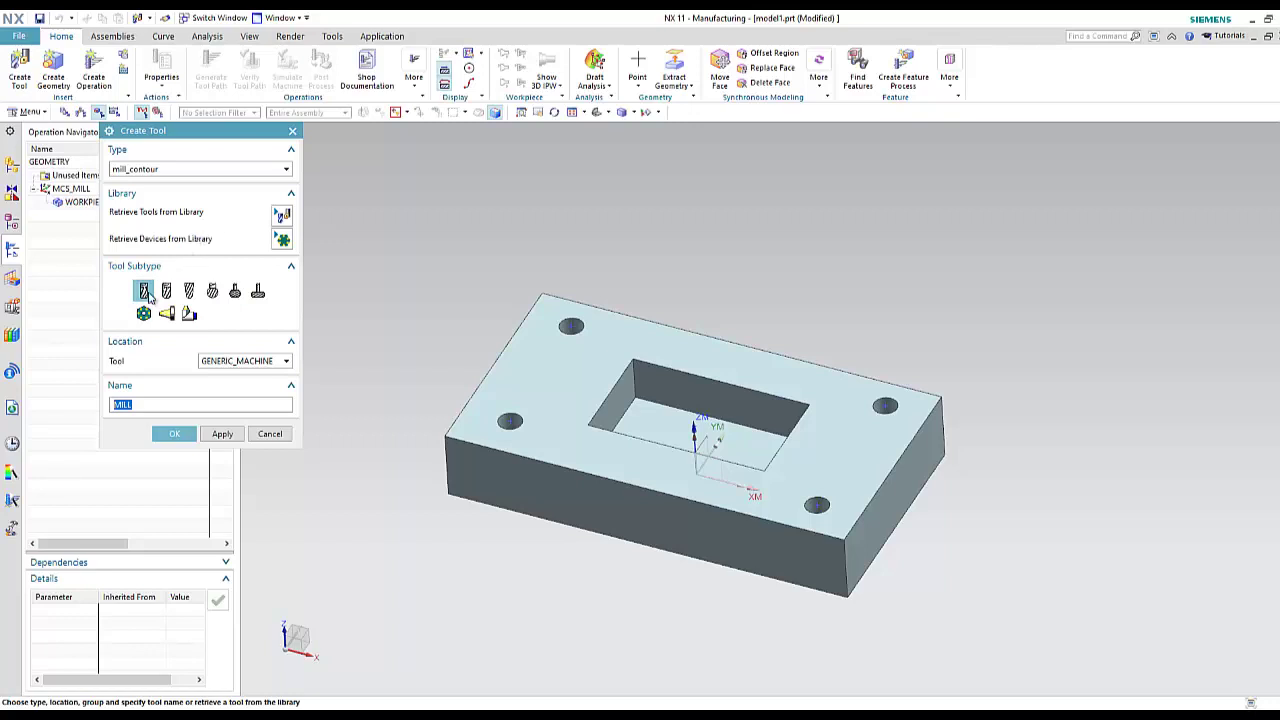
pyautogui.click(189, 291)
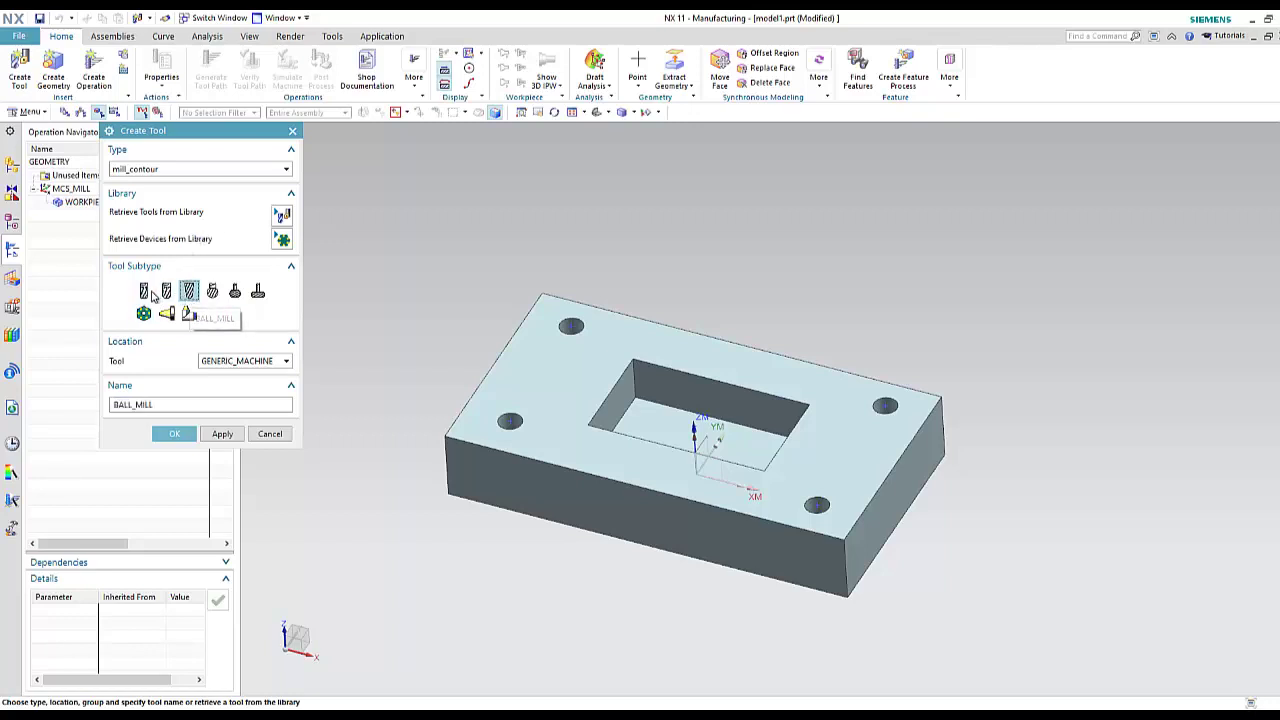
pyautogui.click(168, 433)
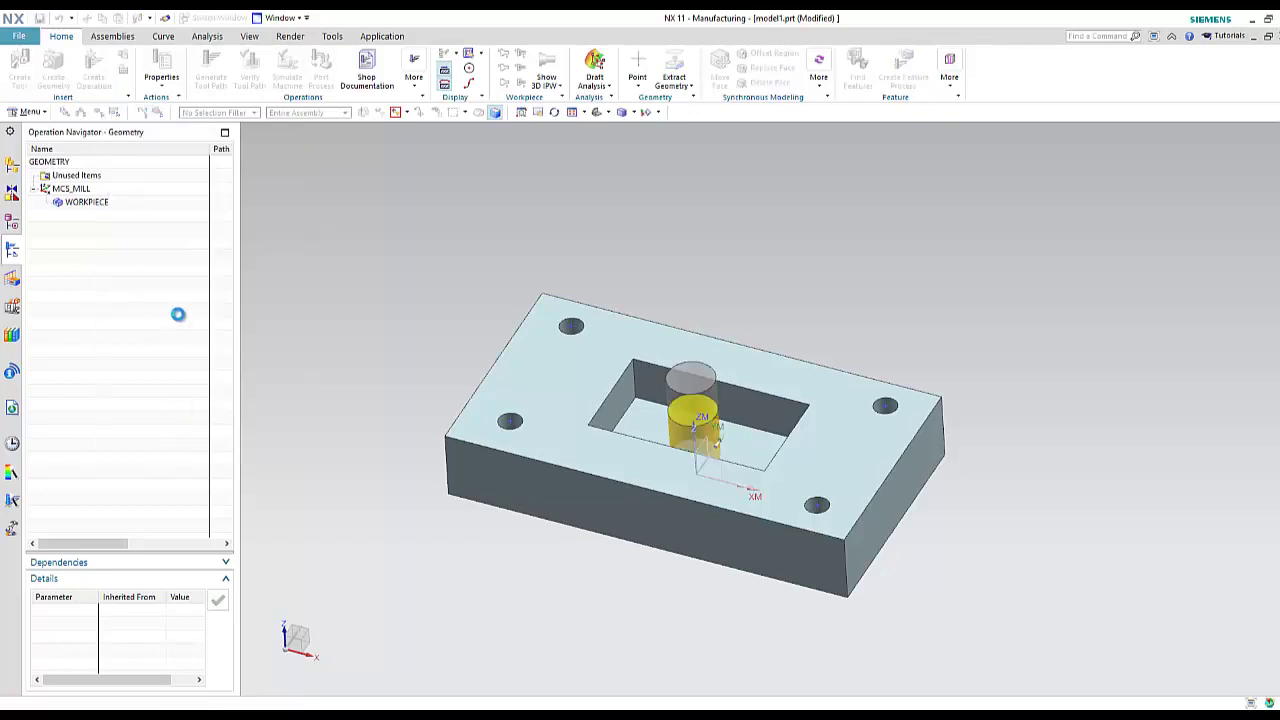
pyautogui.moveTo(243, 289); pyautogui.dragTo(253, 289)
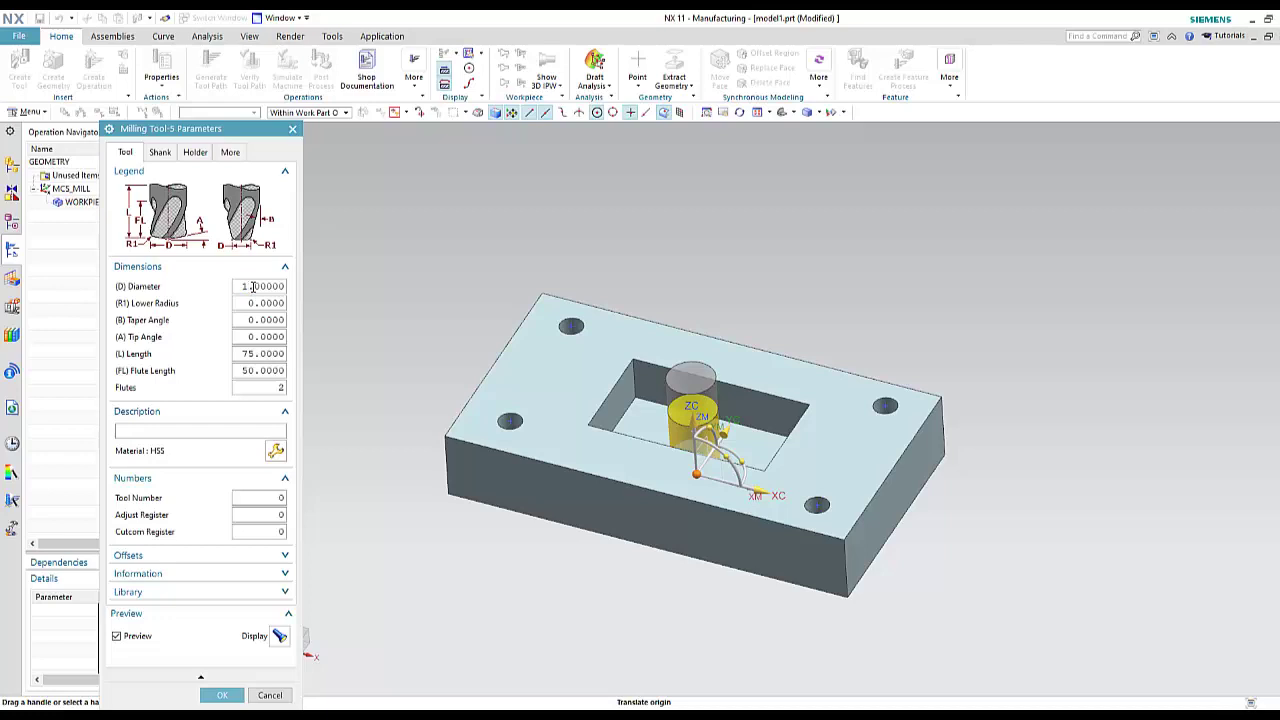
pyautogui.write('18')
pyautogui.press('Return')
pyautogui.moveTo(241, 354); pyautogui.dragTo(256, 354)
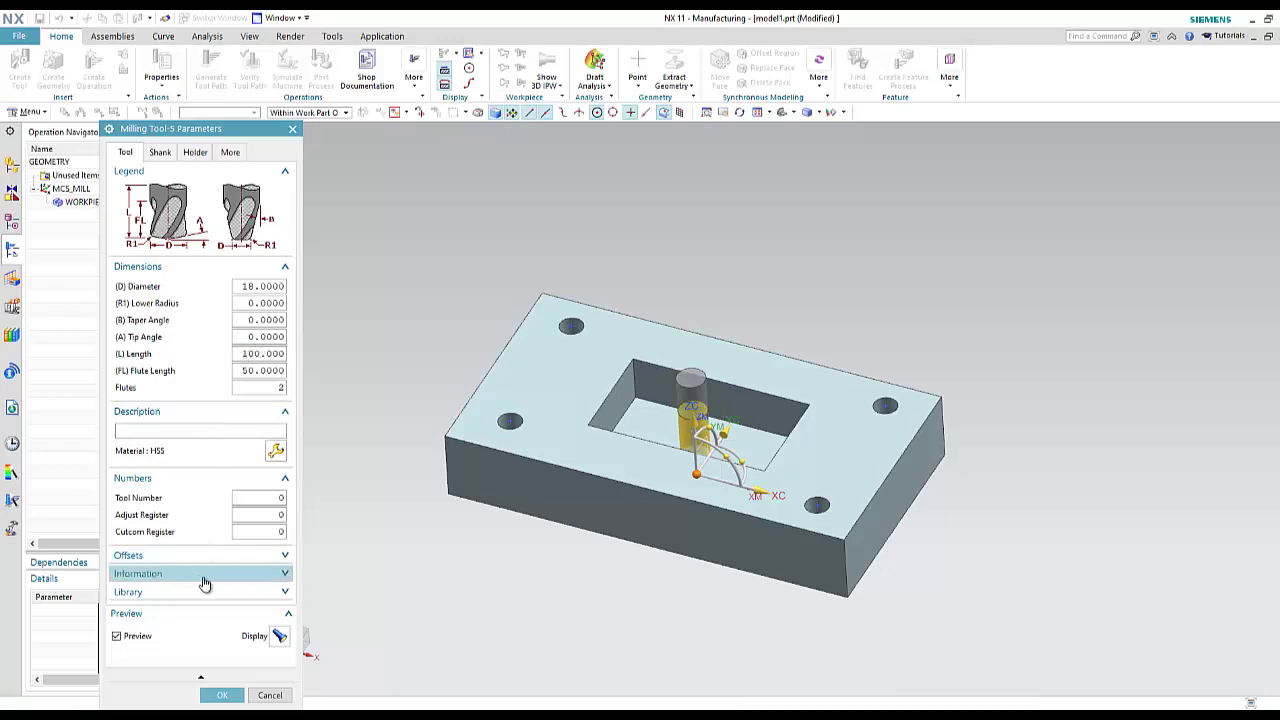
pyautogui.click(280, 497)
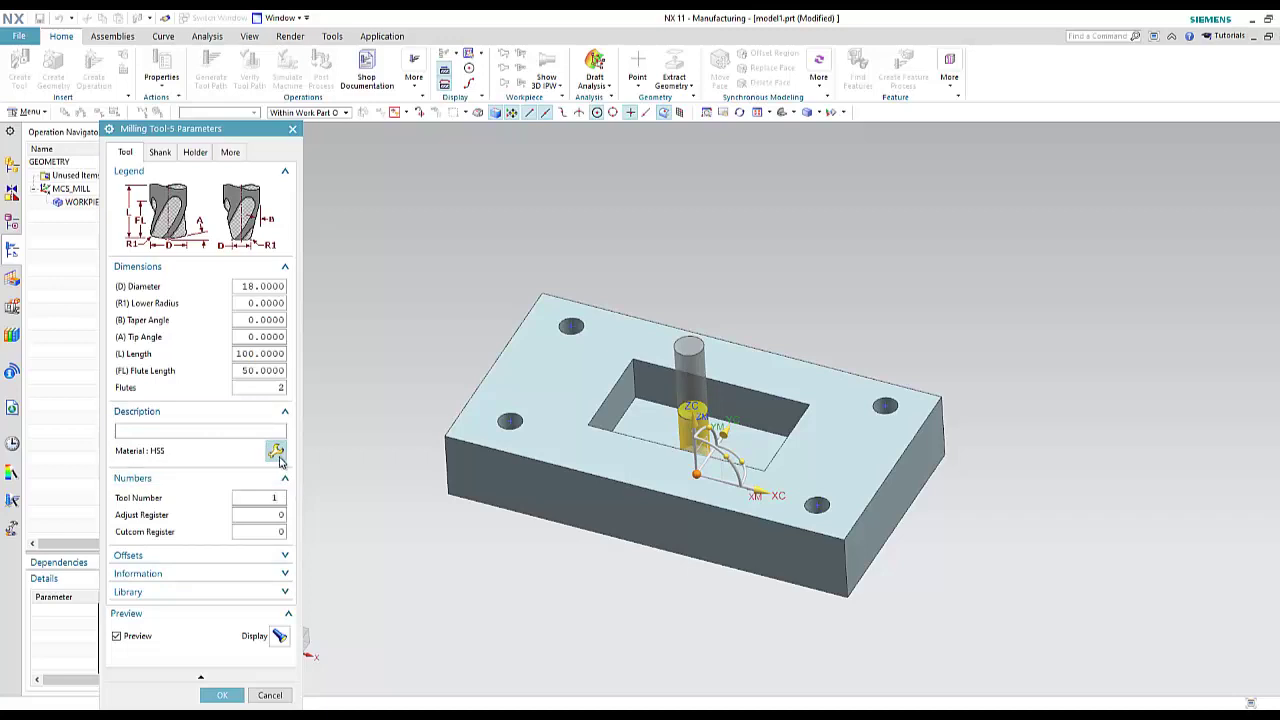
pyautogui.click(276, 451)
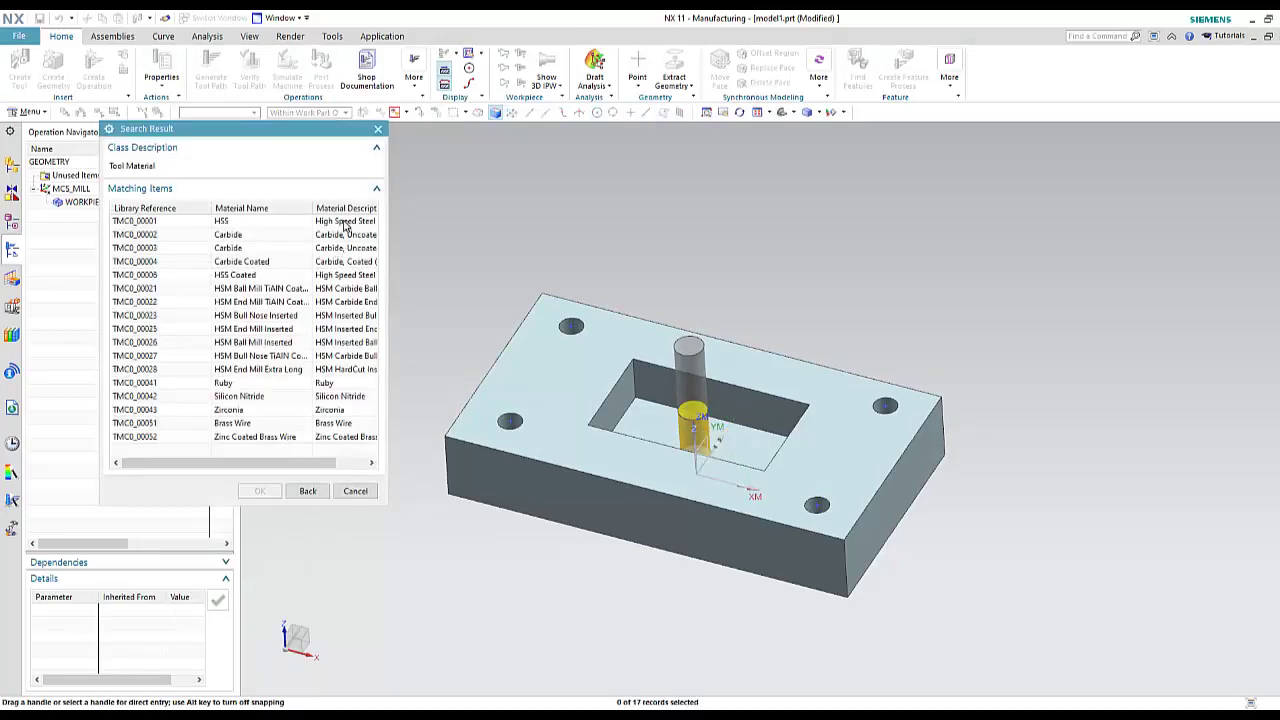
pyautogui.click(345, 221)
pyautogui.click(259, 490)
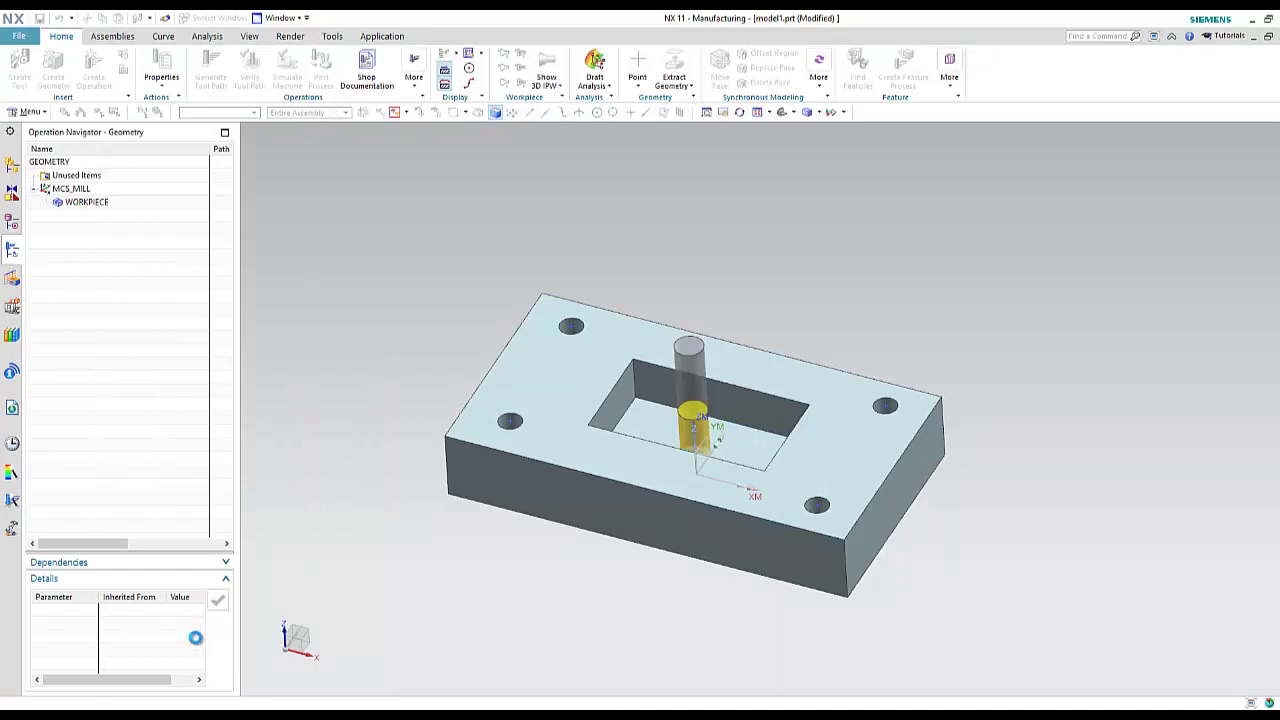
pyautogui.click(214, 694)
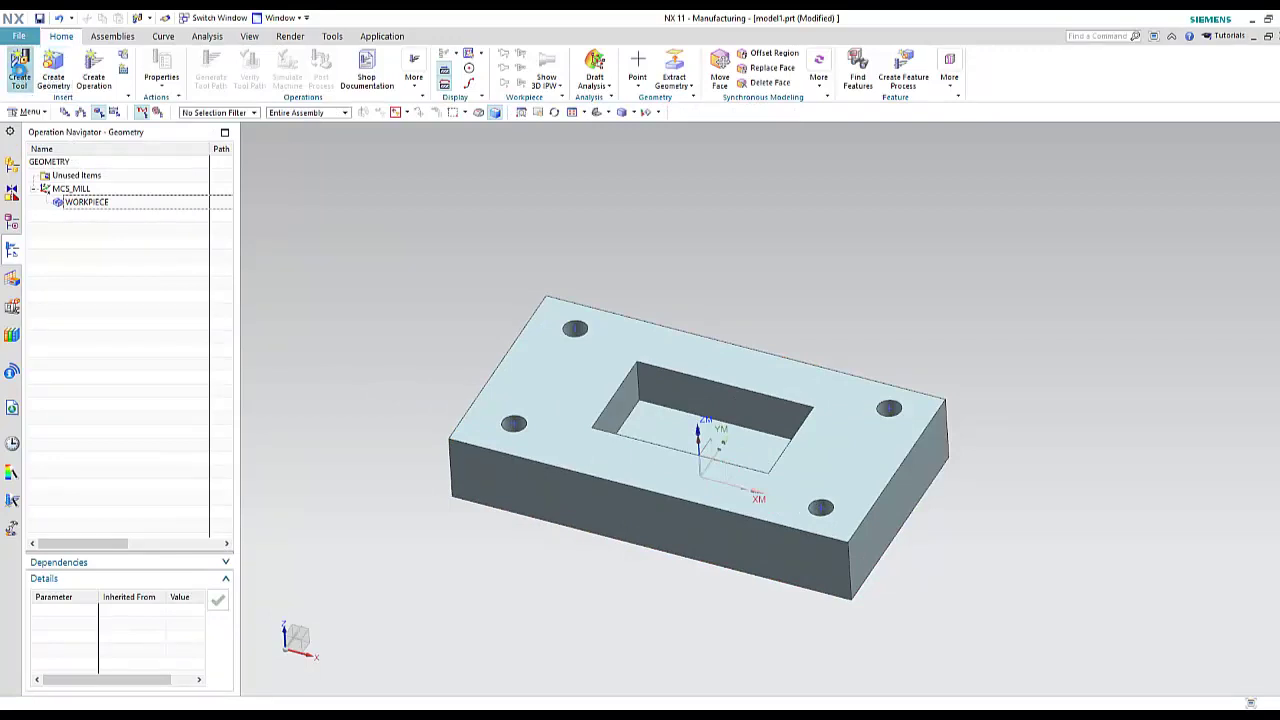
# Search the tool library's End Mill (non indexable) class for 10 mm diameter tools.
pyautogui.click(19, 70)
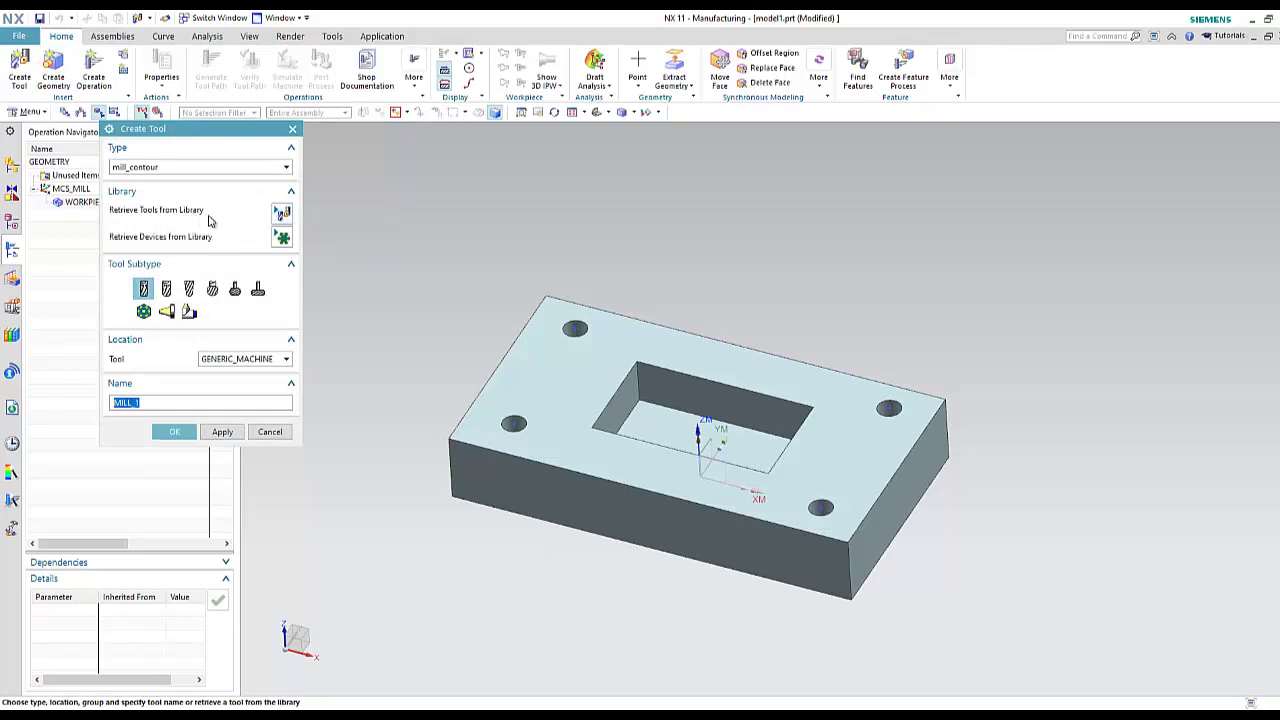
pyautogui.click(282, 213)
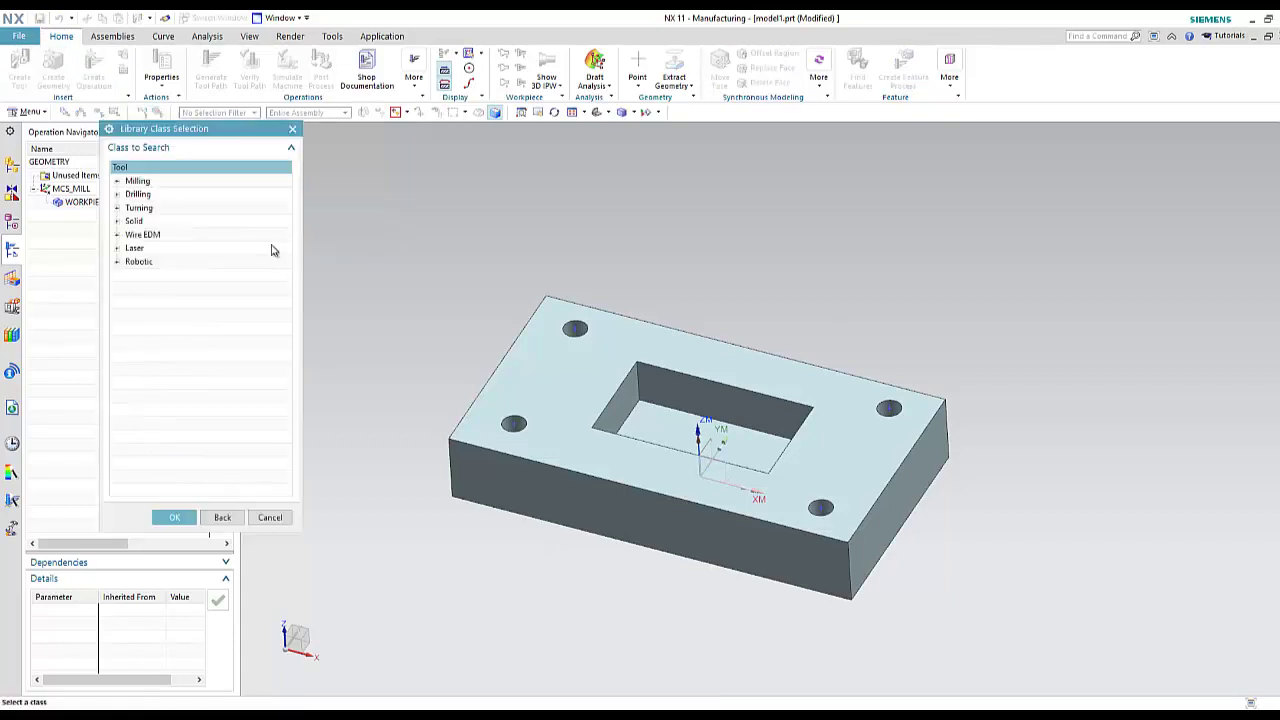
pyautogui.click(117, 181)
pyautogui.click(165, 194)
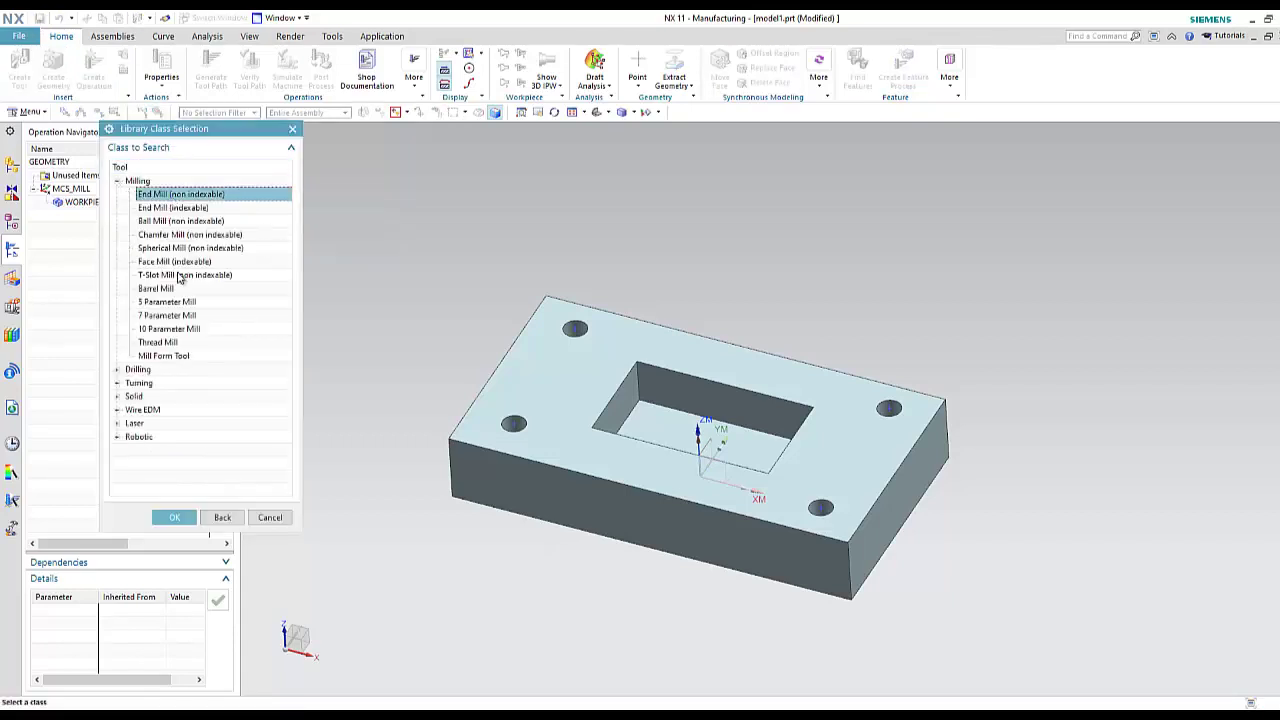
pyautogui.click(188, 516)
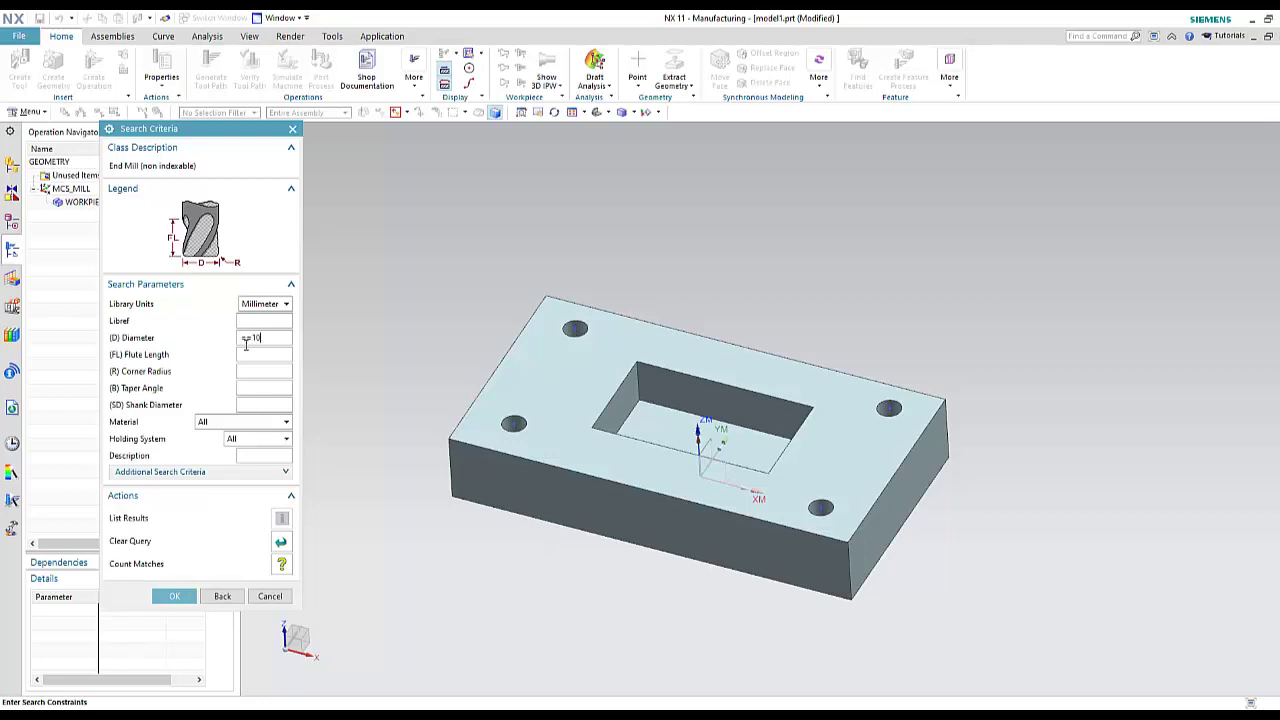
pyautogui.click(176, 595)
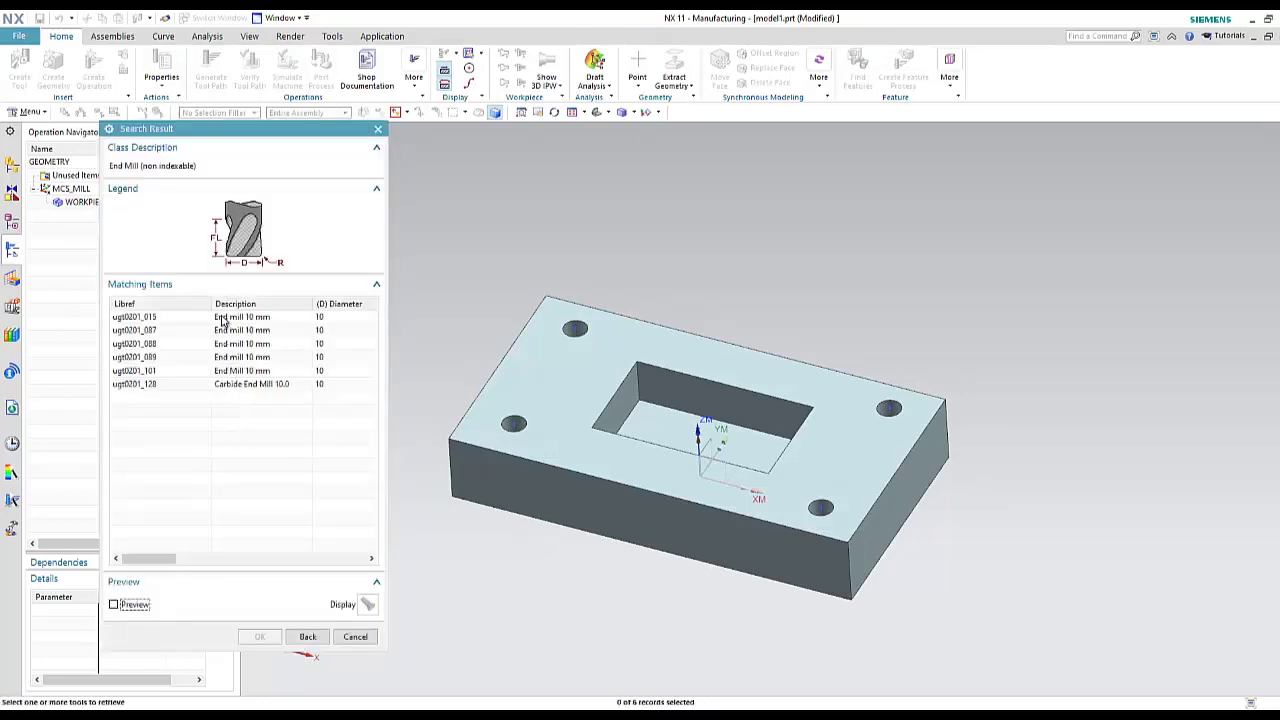
pyautogui.click(229, 318)
pyautogui.press('Down')
pyautogui.press('Down')
pyautogui.press('Down')
pyautogui.press('Down')
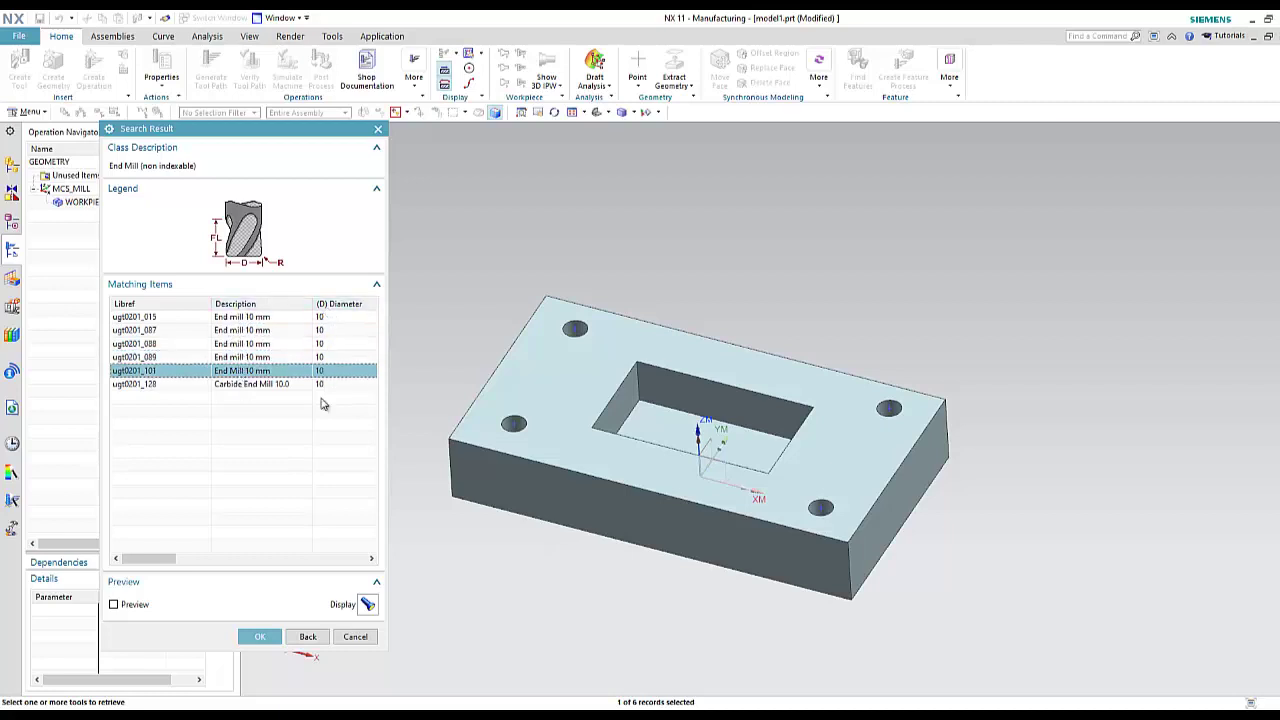
# Widen the search to diameter >=10, review the 42 matches, and cancel back to Create Tool.
pyautogui.click(307, 636)
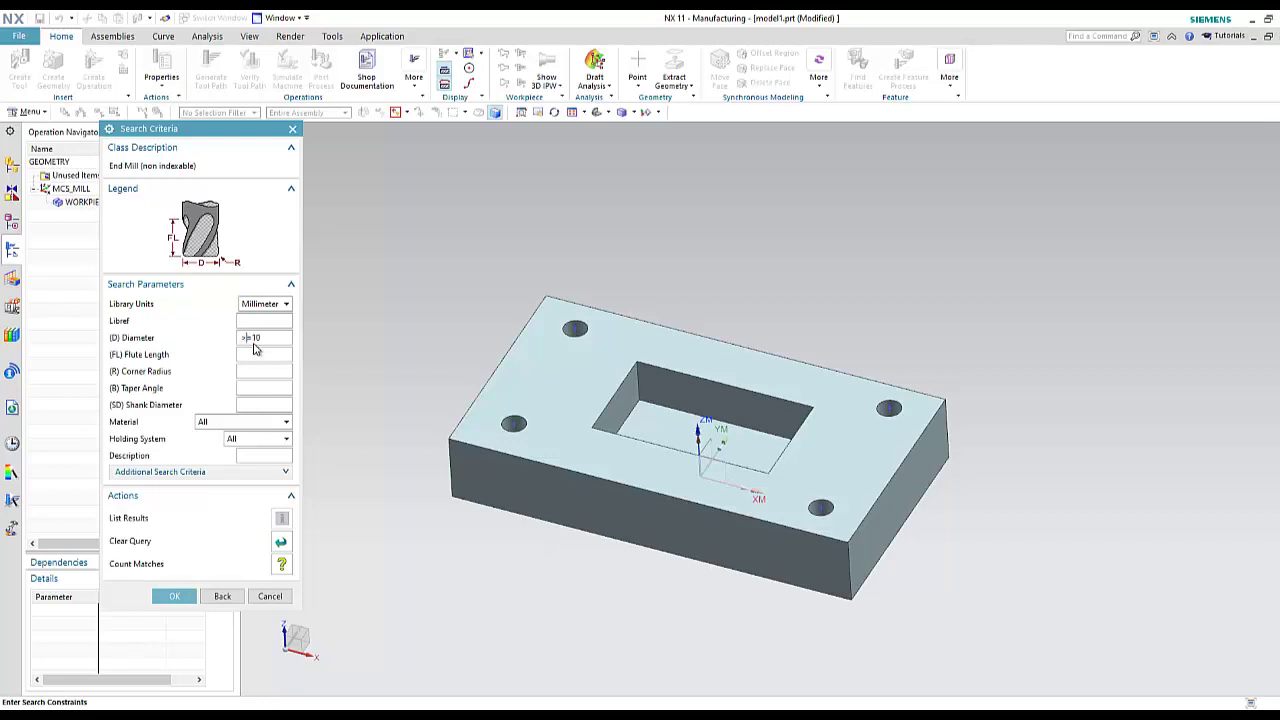
pyautogui.click(190, 595)
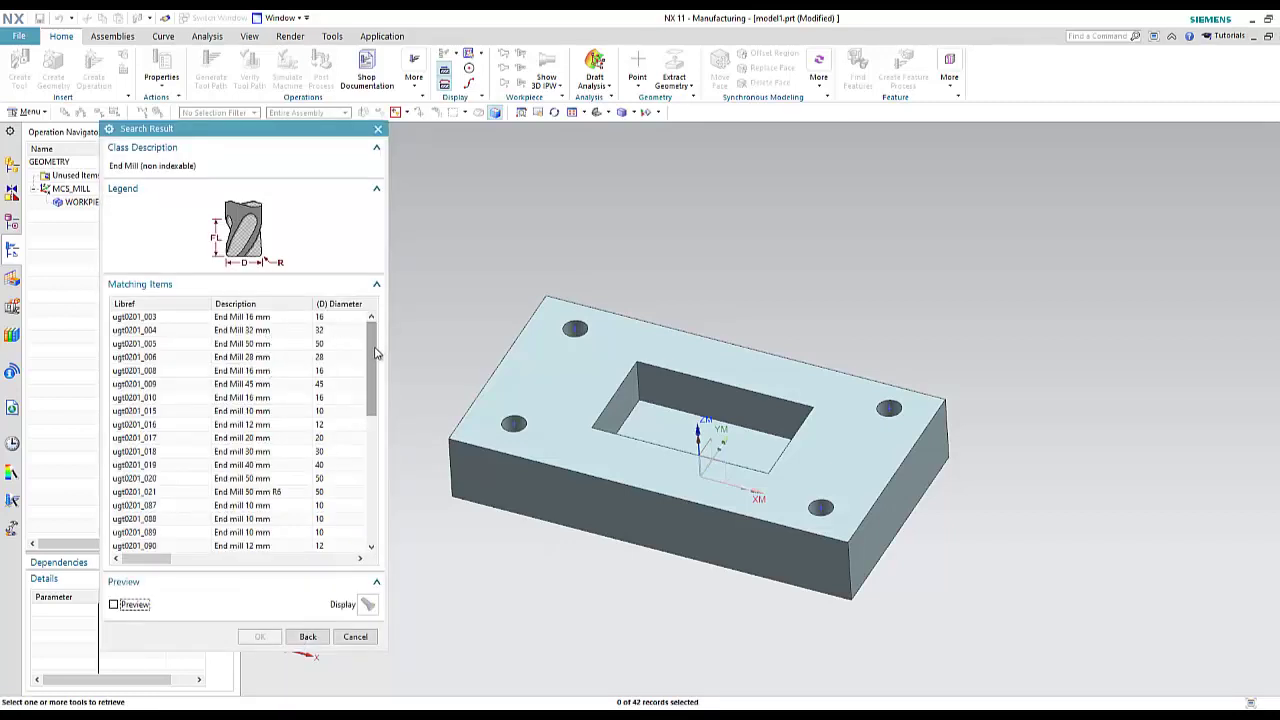
pyautogui.moveTo(376, 352)
pyautogui.mouseDown()
pyautogui.moveTo(377, 463)
pyautogui.moveTo(379, 341)
pyautogui.moveTo(376, 470)
pyautogui.moveTo(358, 334)
pyautogui.mouseUp()
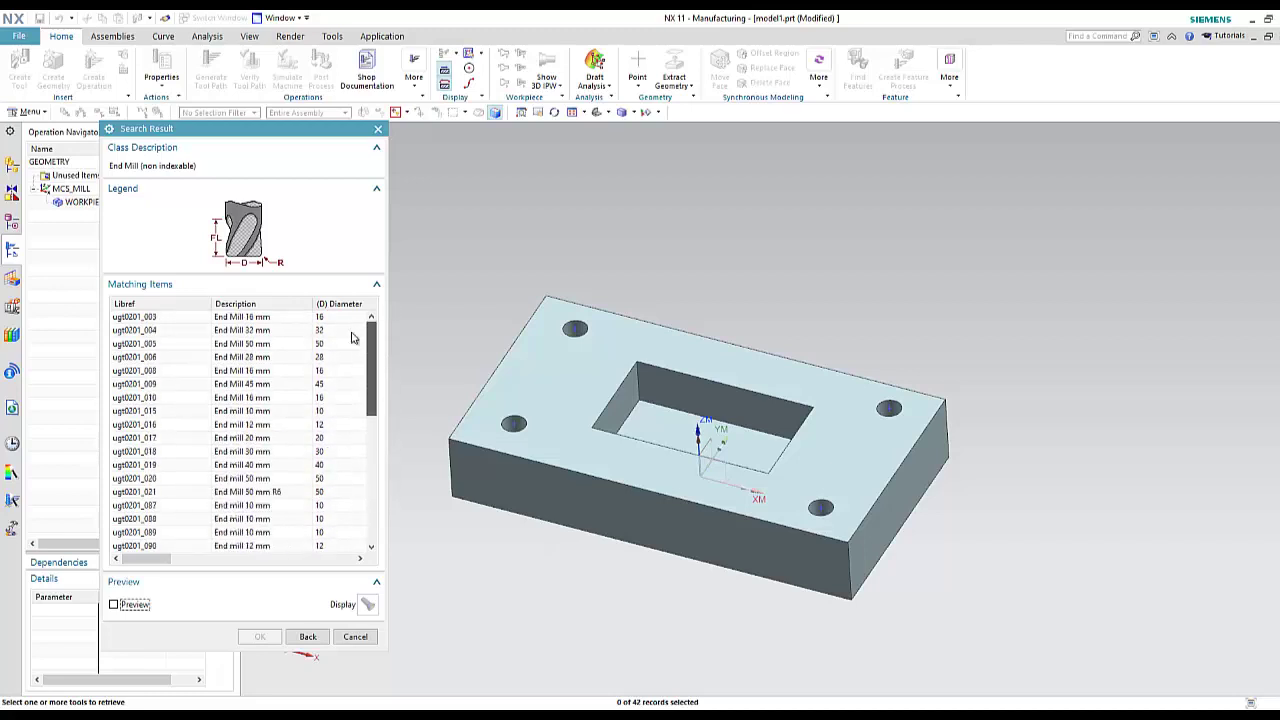
pyautogui.click(350, 637)
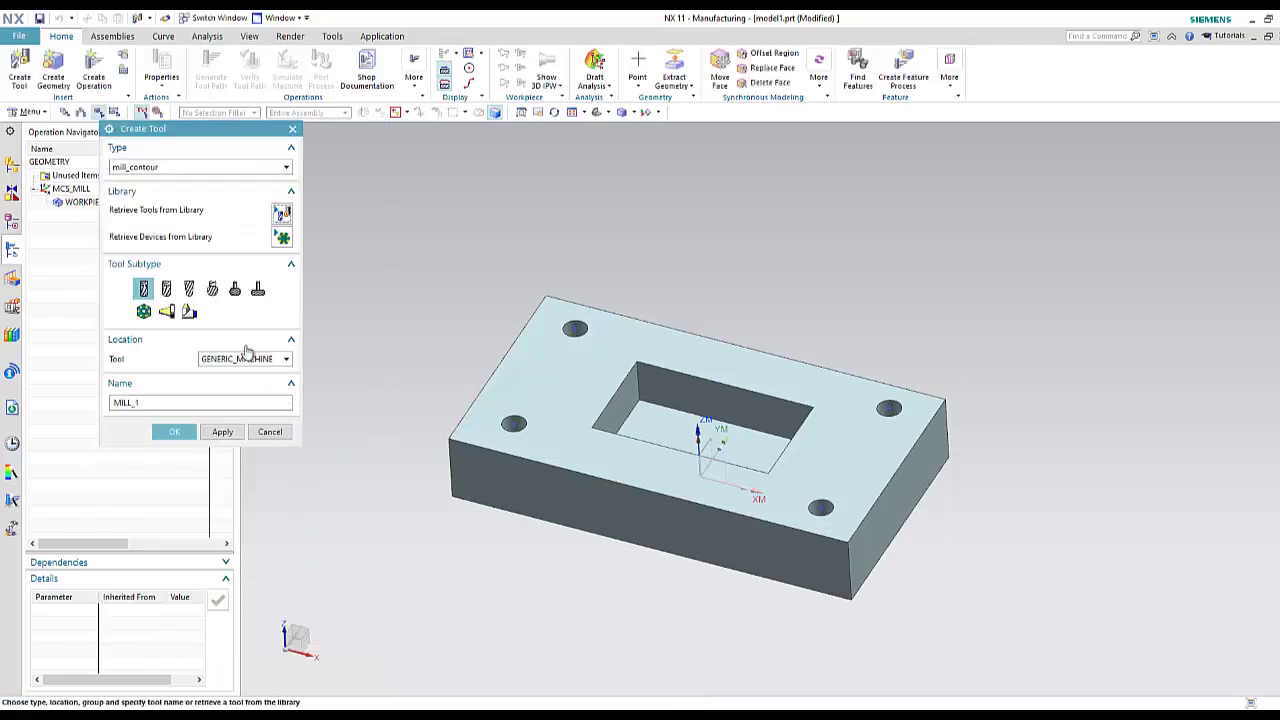
# Cancel Create Tool and switch the navigator to Machine Tool view to inspect the MILL tool.
pyautogui.click(270, 432)
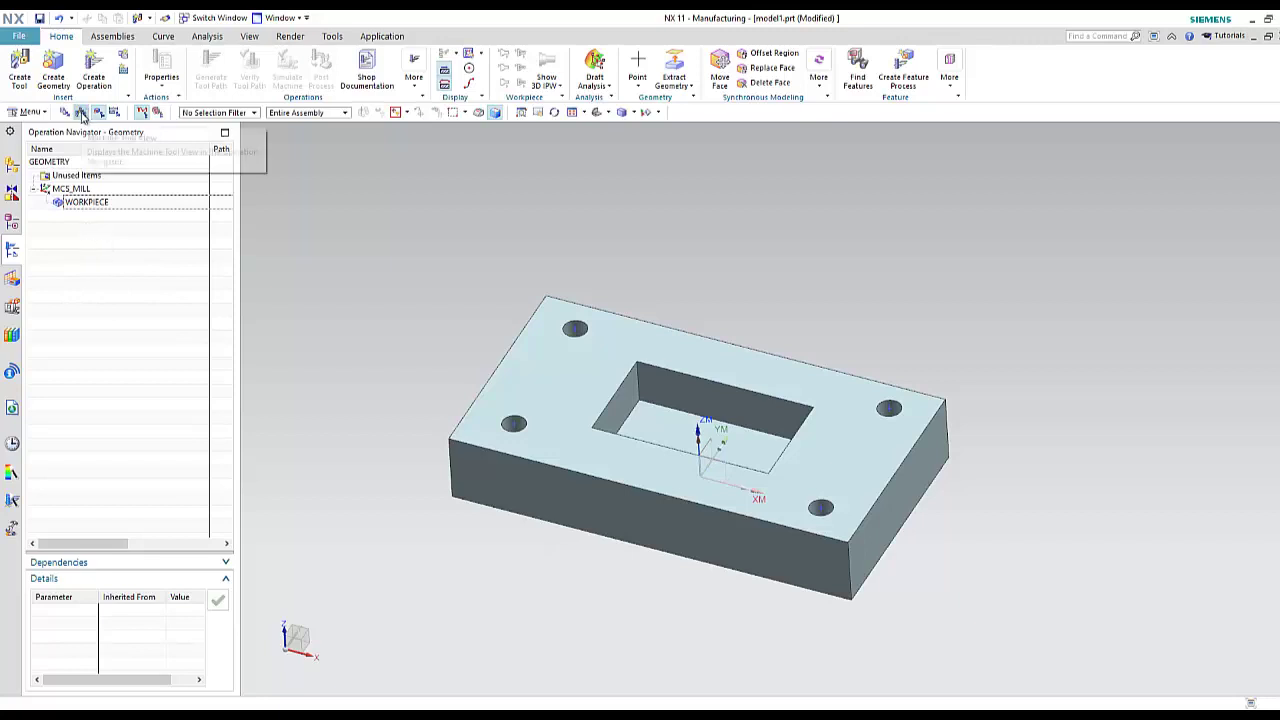
pyautogui.click(80, 112)
pyautogui.click(60, 190)
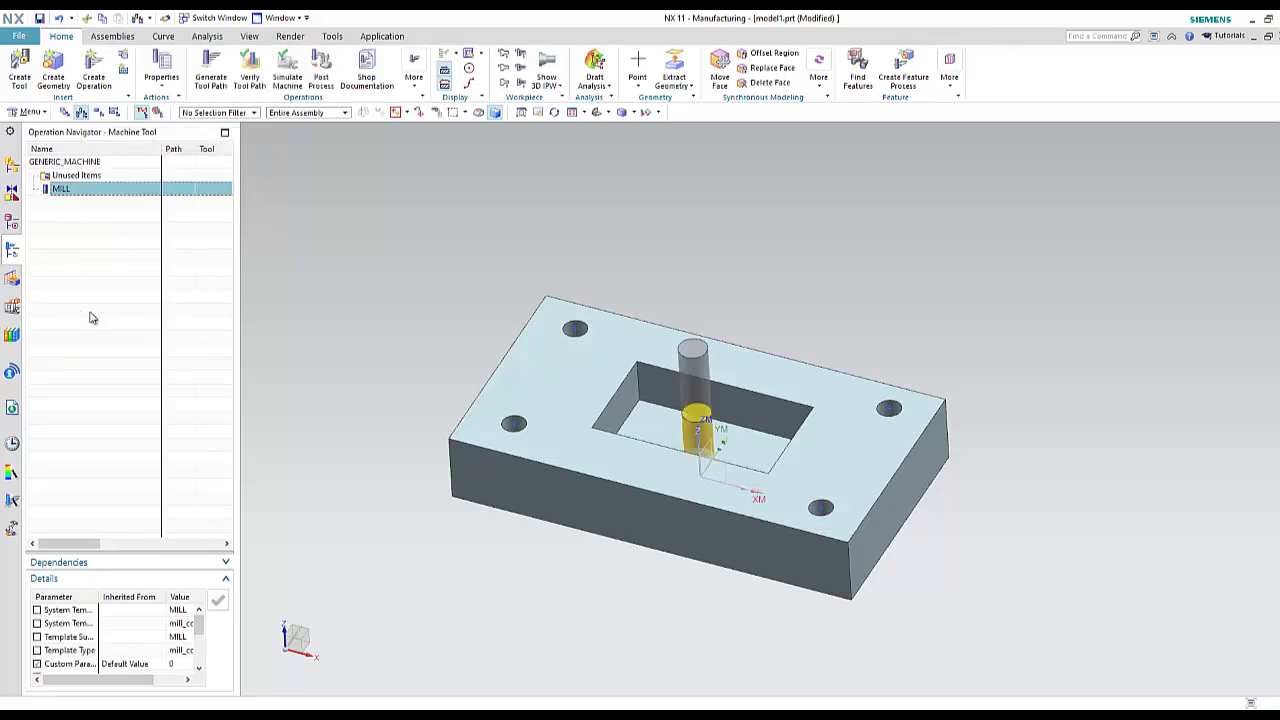
pyautogui.click(77, 264)
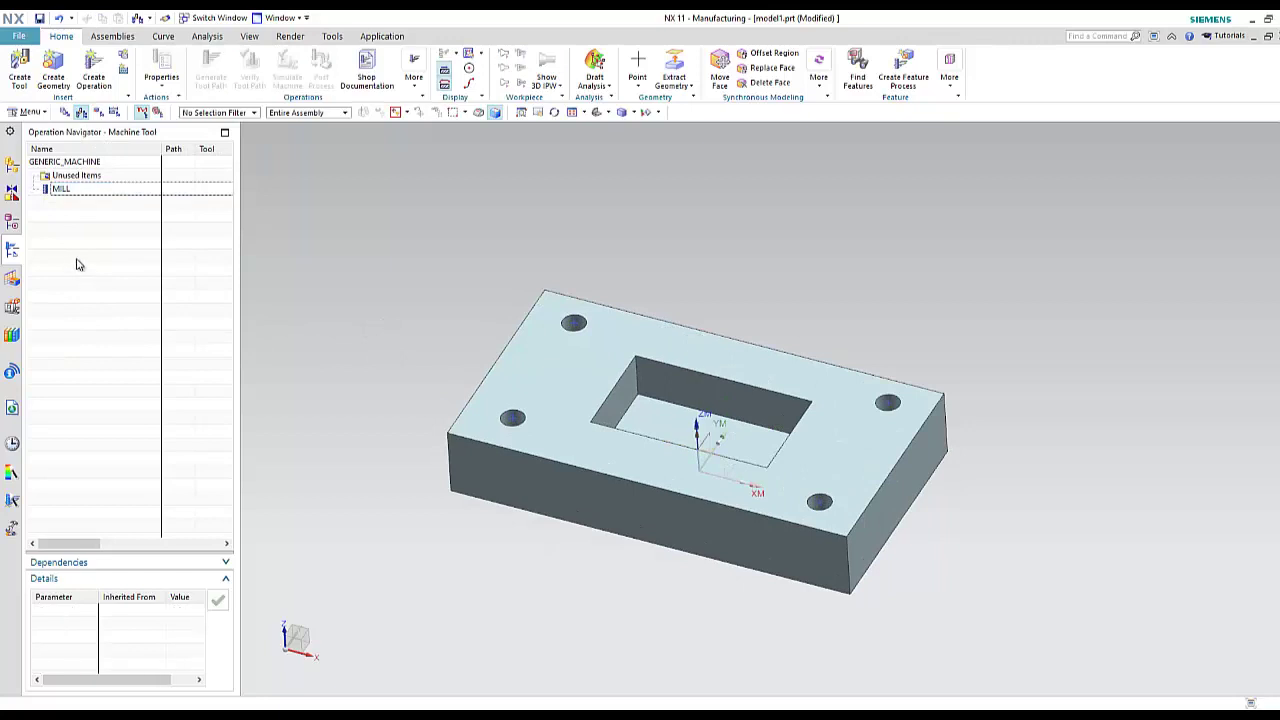
# Create BALL_MILL with 15 mm ball diameter, 100 mm length and tool number 2.
pyautogui.click(19, 68)
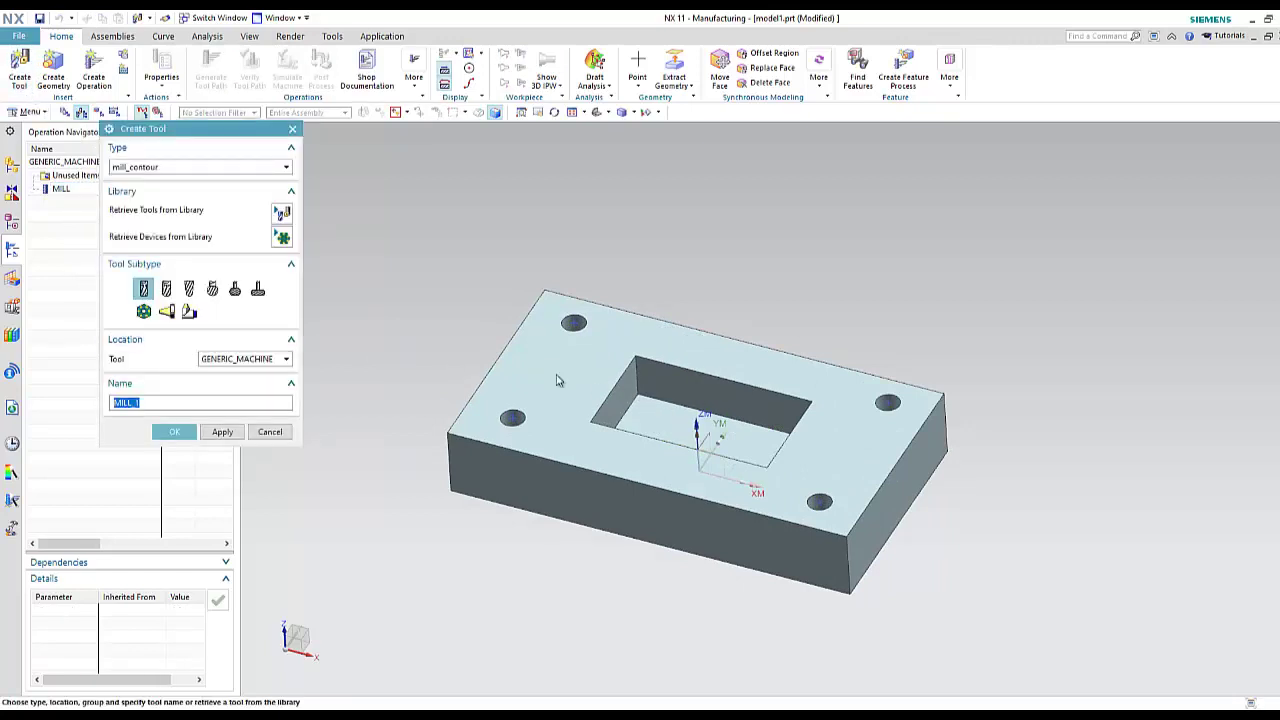
pyautogui.click(189, 289)
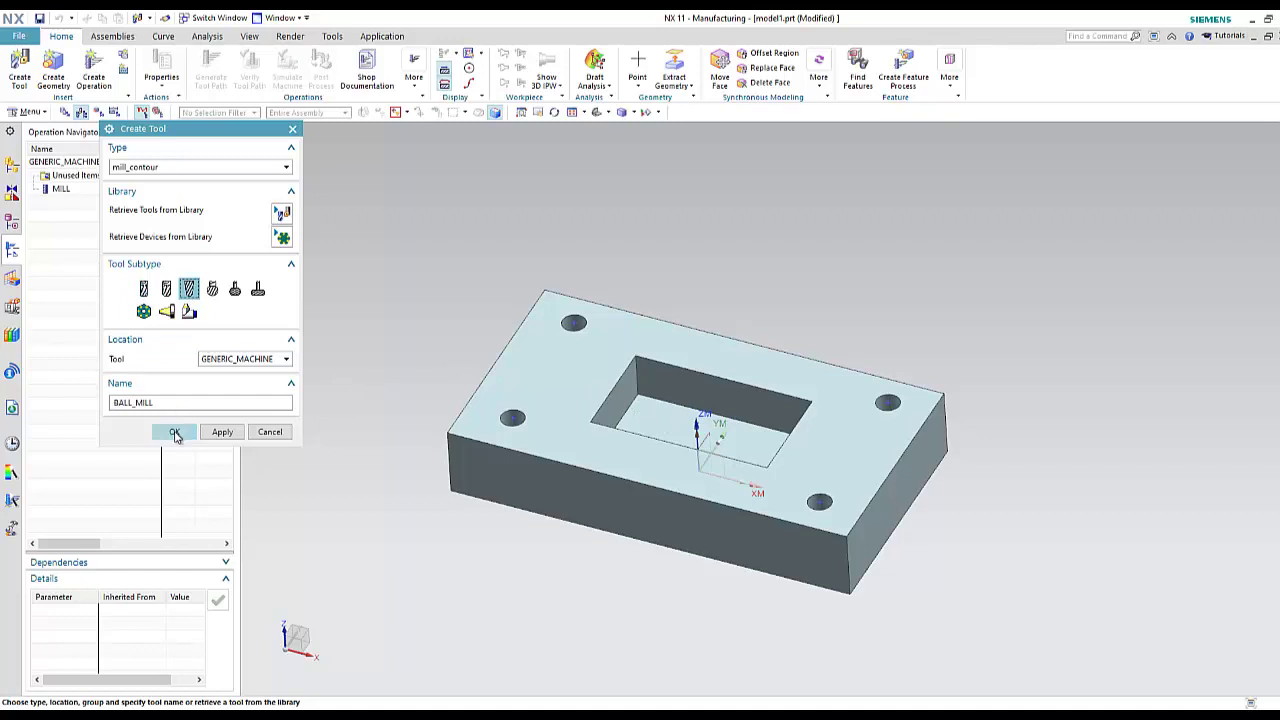
pyautogui.click(175, 432)
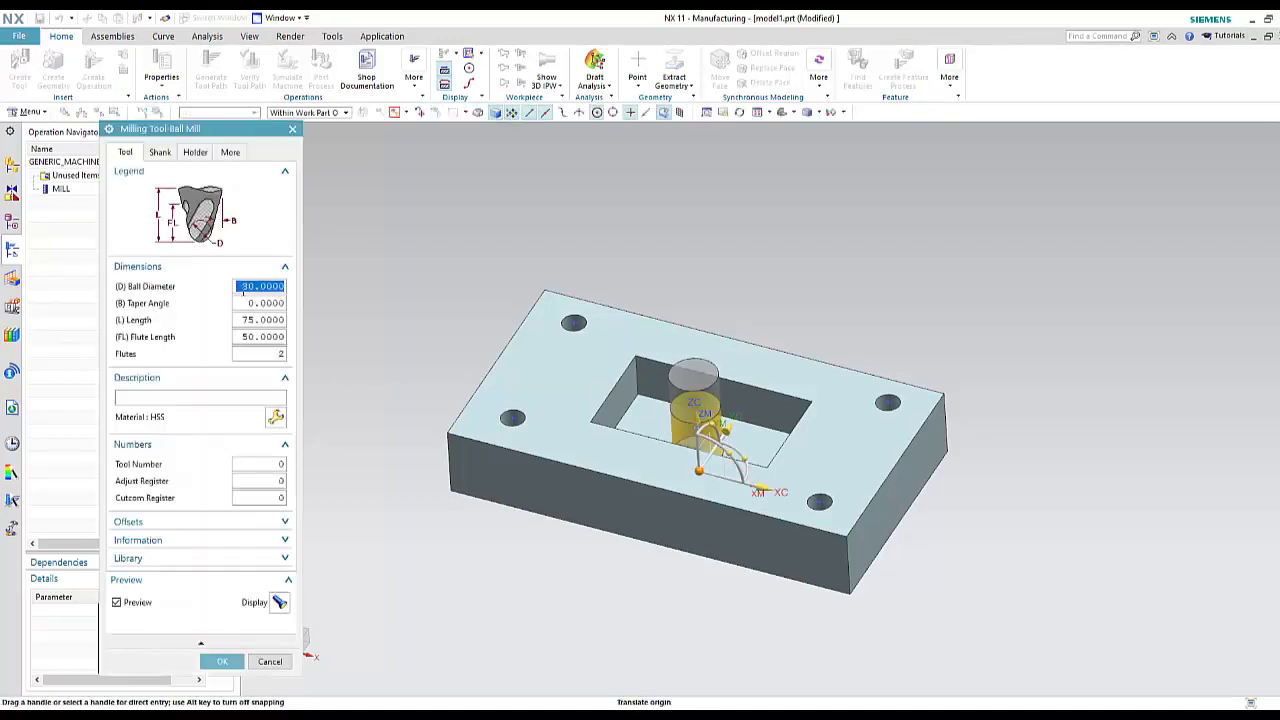
pyautogui.write('15')
pyautogui.moveTo(243, 321); pyautogui.dragTo(250, 320)
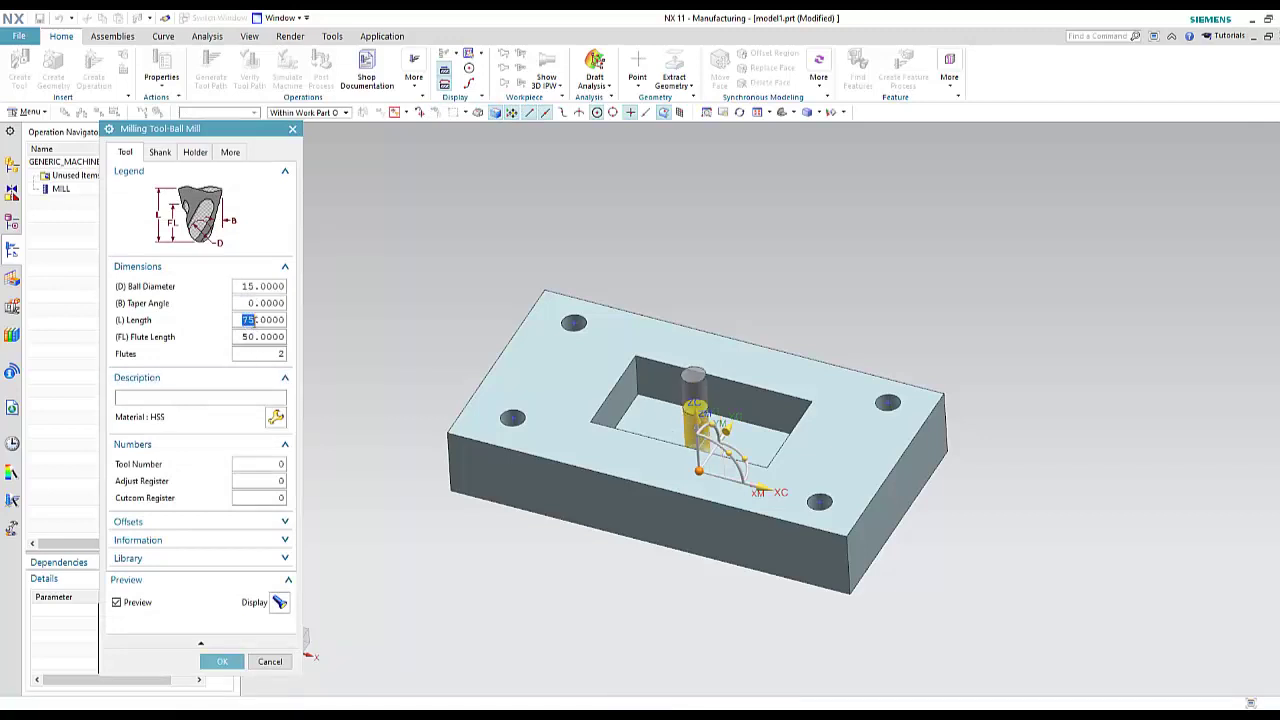
pyautogui.doubleClick(284, 463)
pyautogui.write('2')
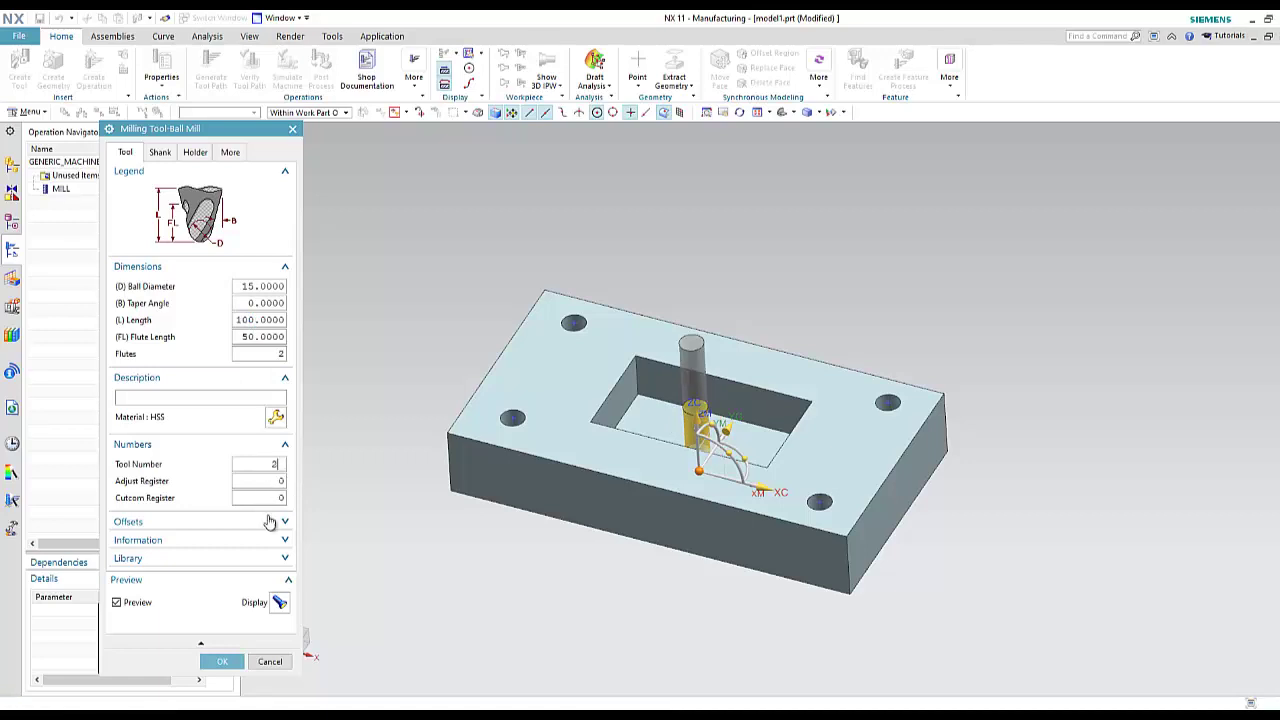
pyautogui.click(222, 662)
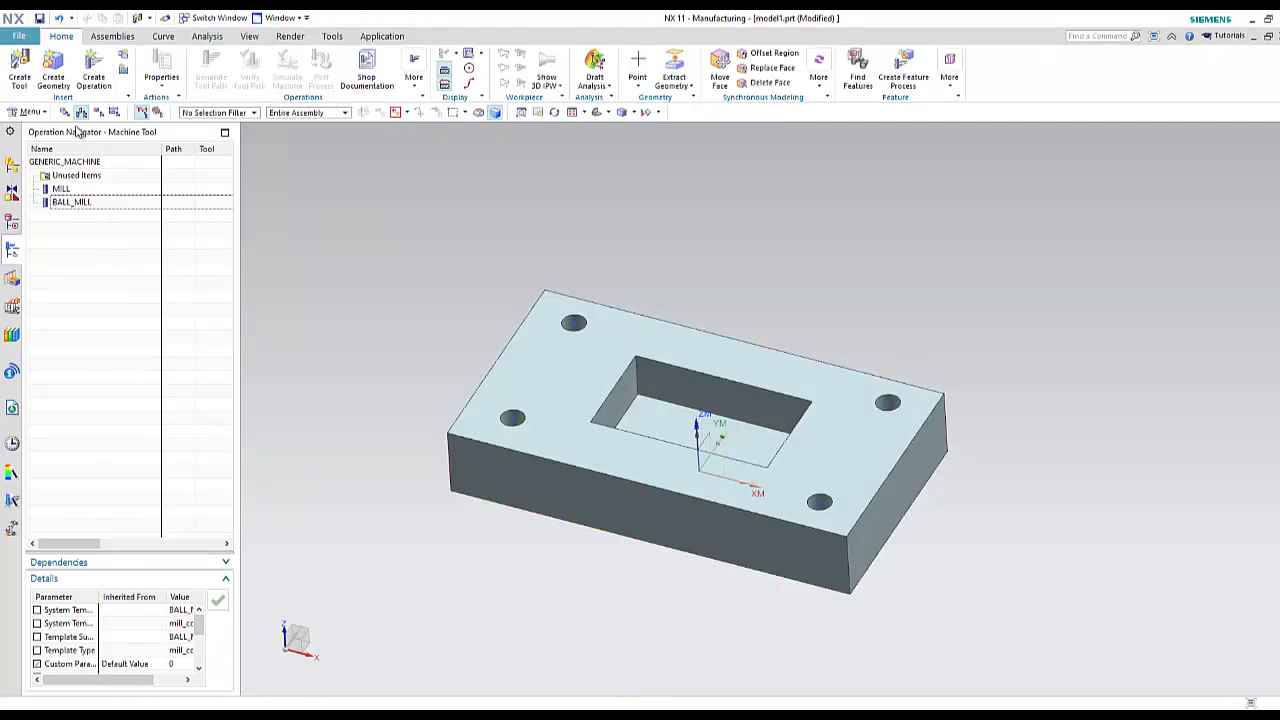
# Create a hole_making centre drill tool, CENTERDRILL, with a 10 diameter.
pyautogui.click(20, 76)
pyautogui.click(233, 167)
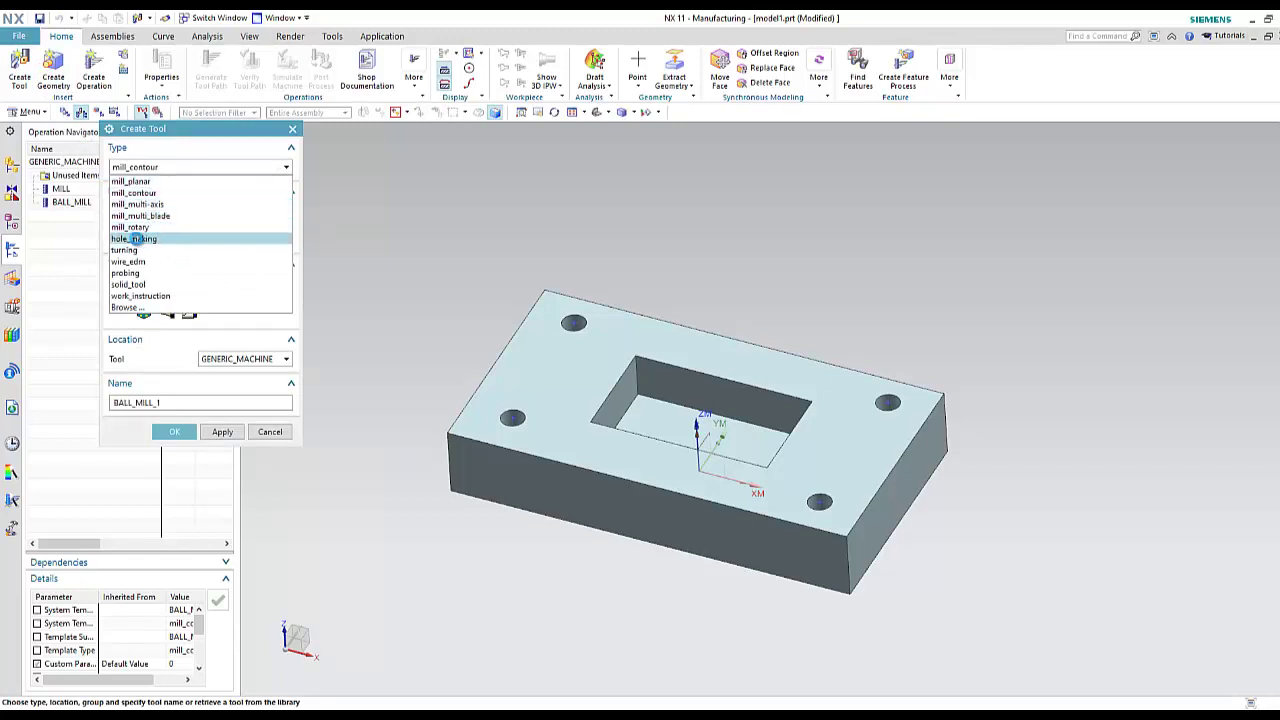
pyautogui.click(140, 239)
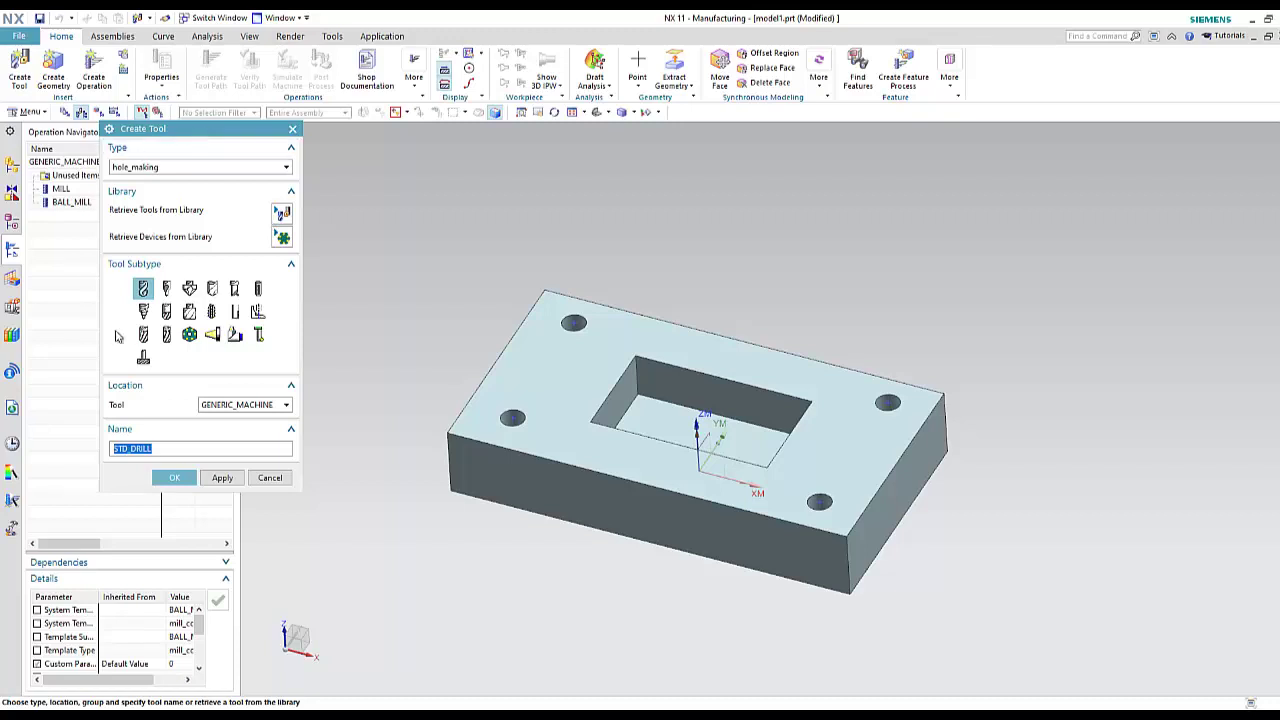
pyautogui.click(166, 289)
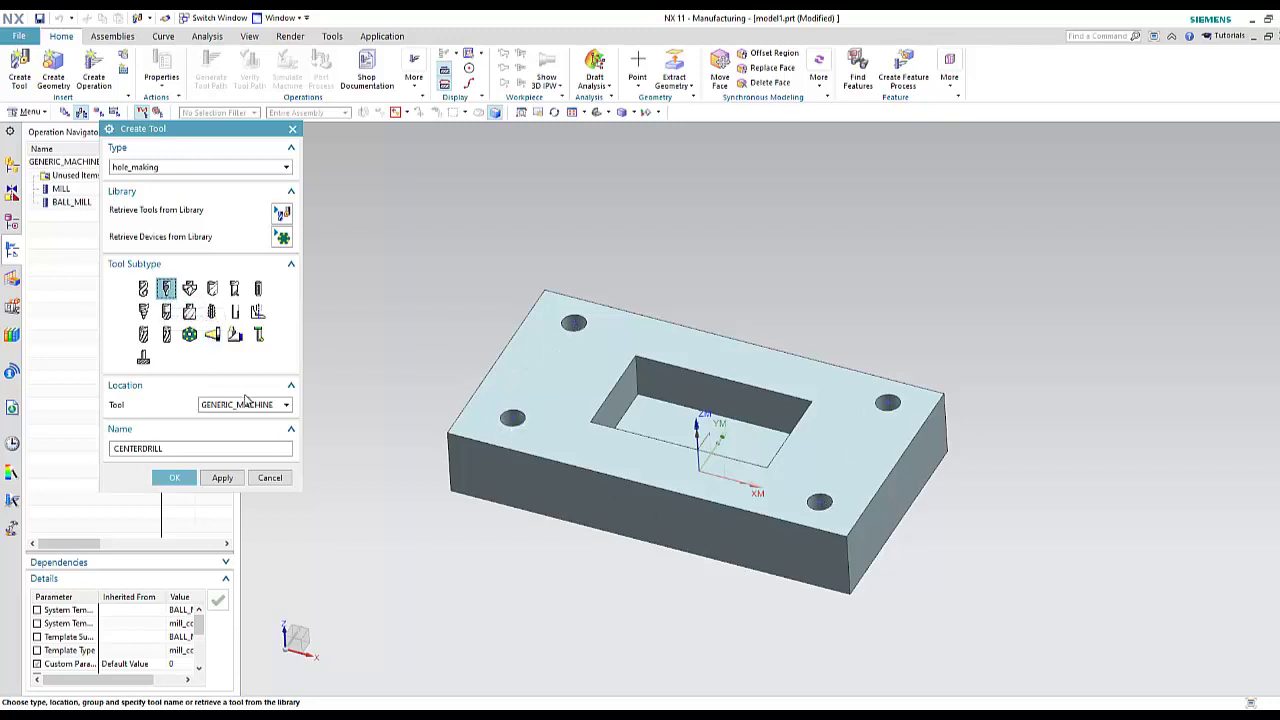
pyautogui.click(174, 477)
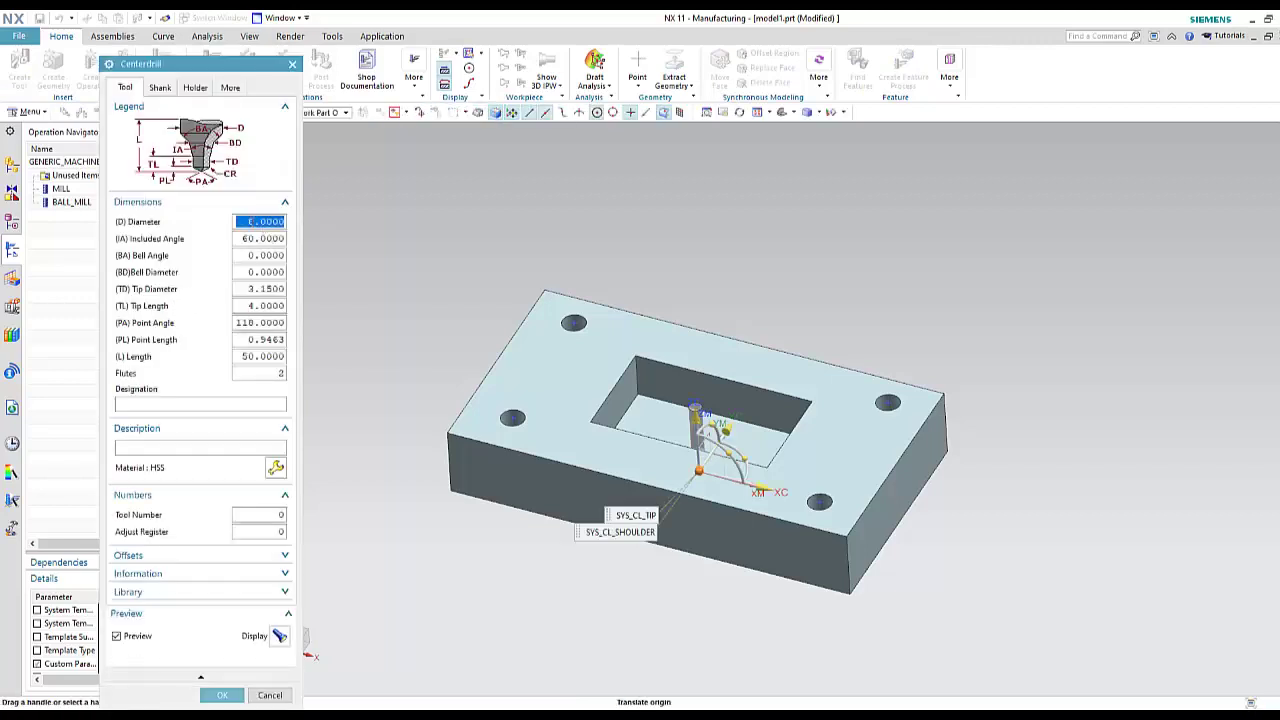
pyautogui.click(251, 221)
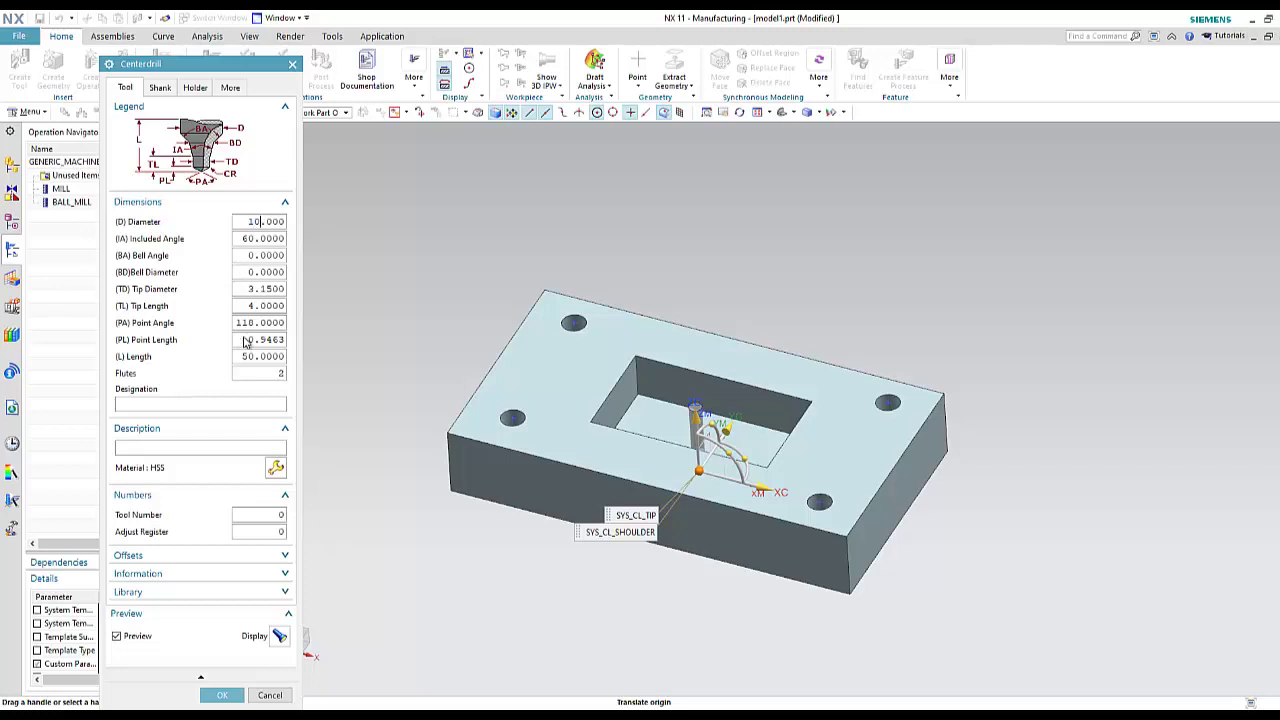
pyautogui.click(222, 695)
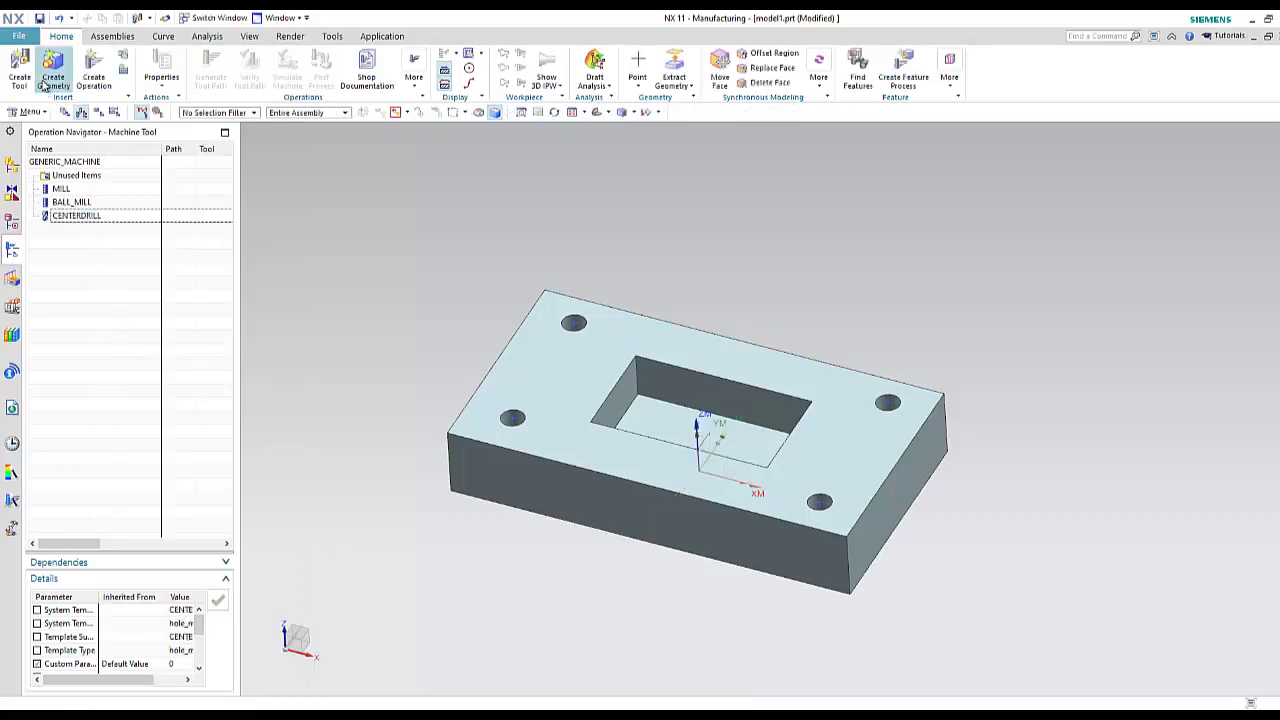
# Add a hole_making STD_DRILL tool with 15 diameter, 118 point angle and length 80.
pyautogui.click(19, 72)
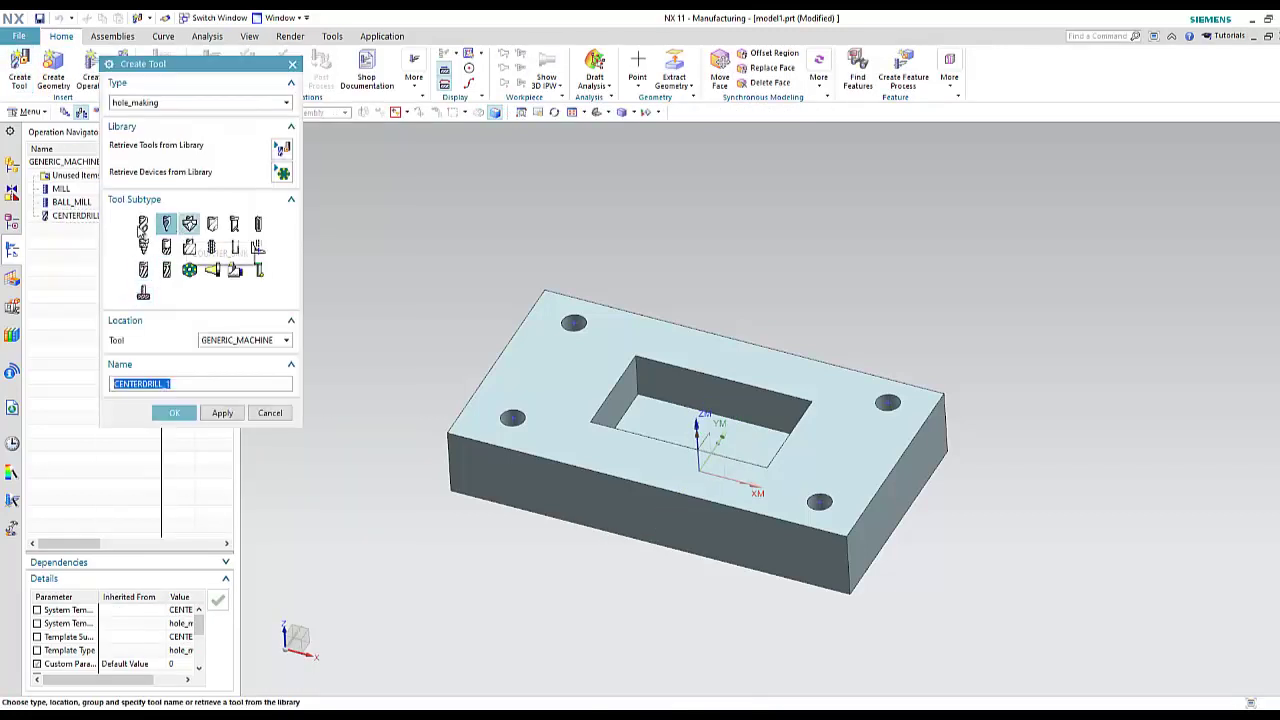
pyautogui.click(142, 224)
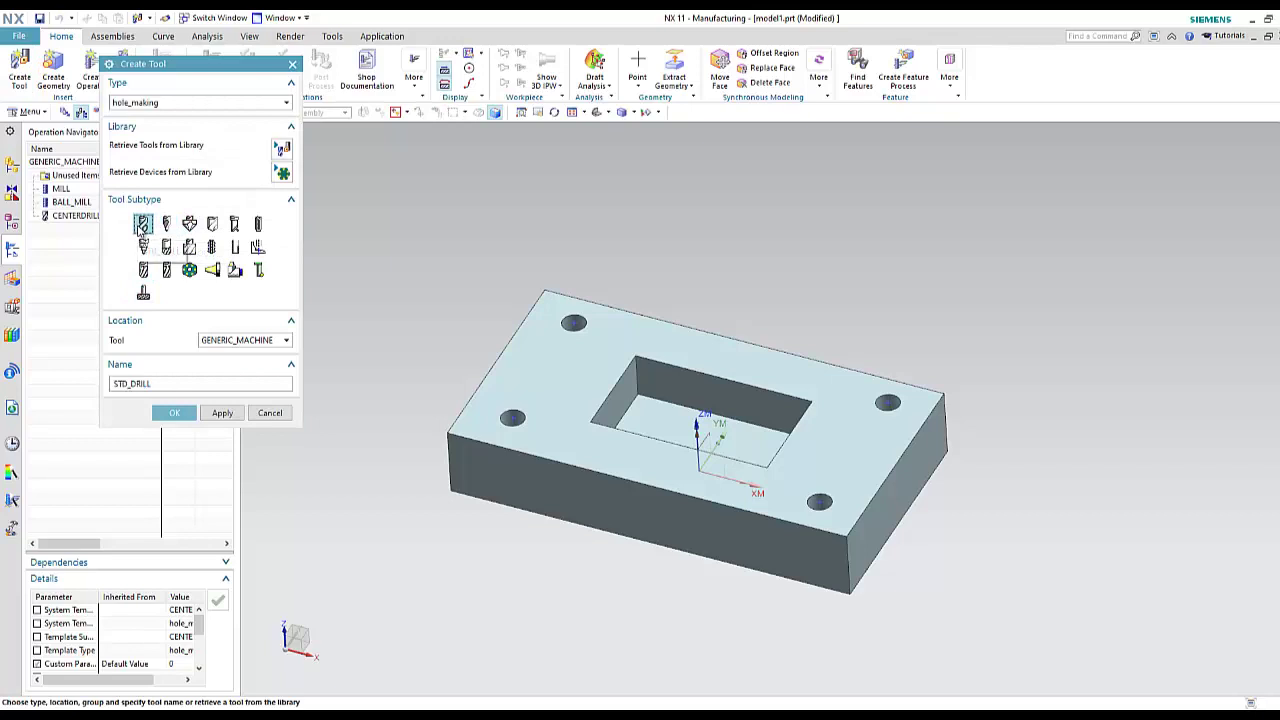
pyautogui.click(174, 412)
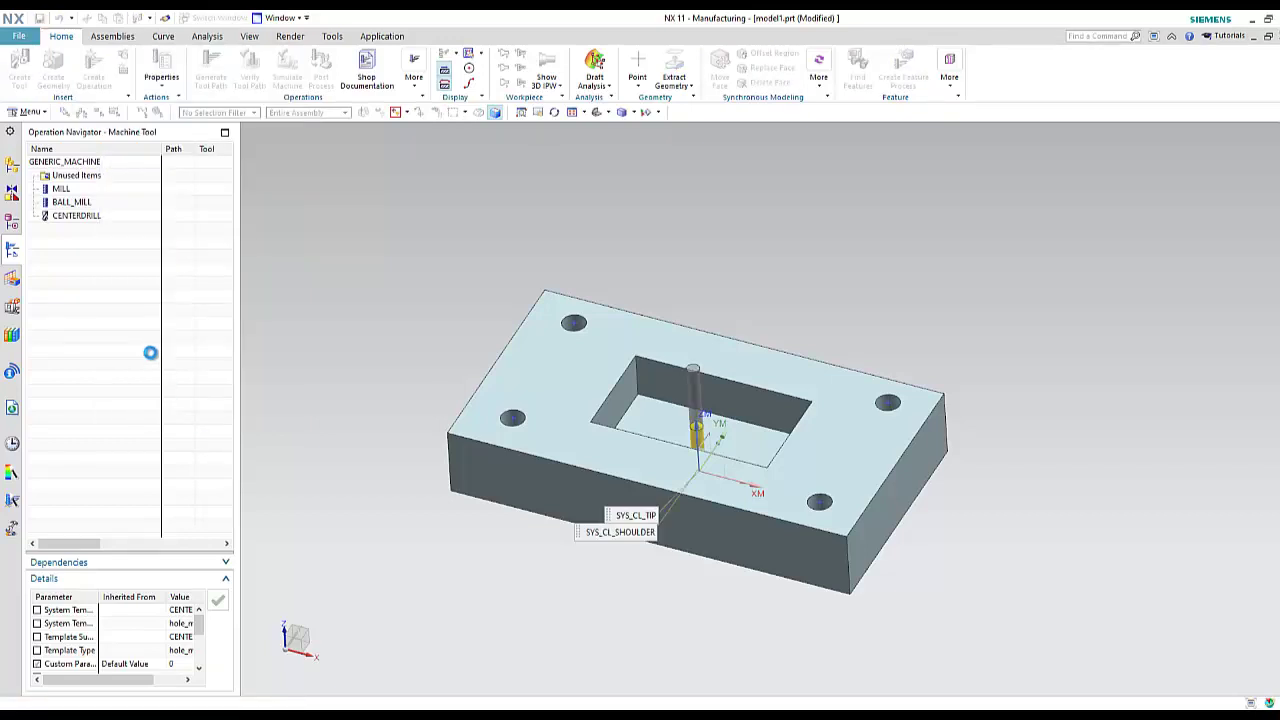
pyautogui.click(252, 221)
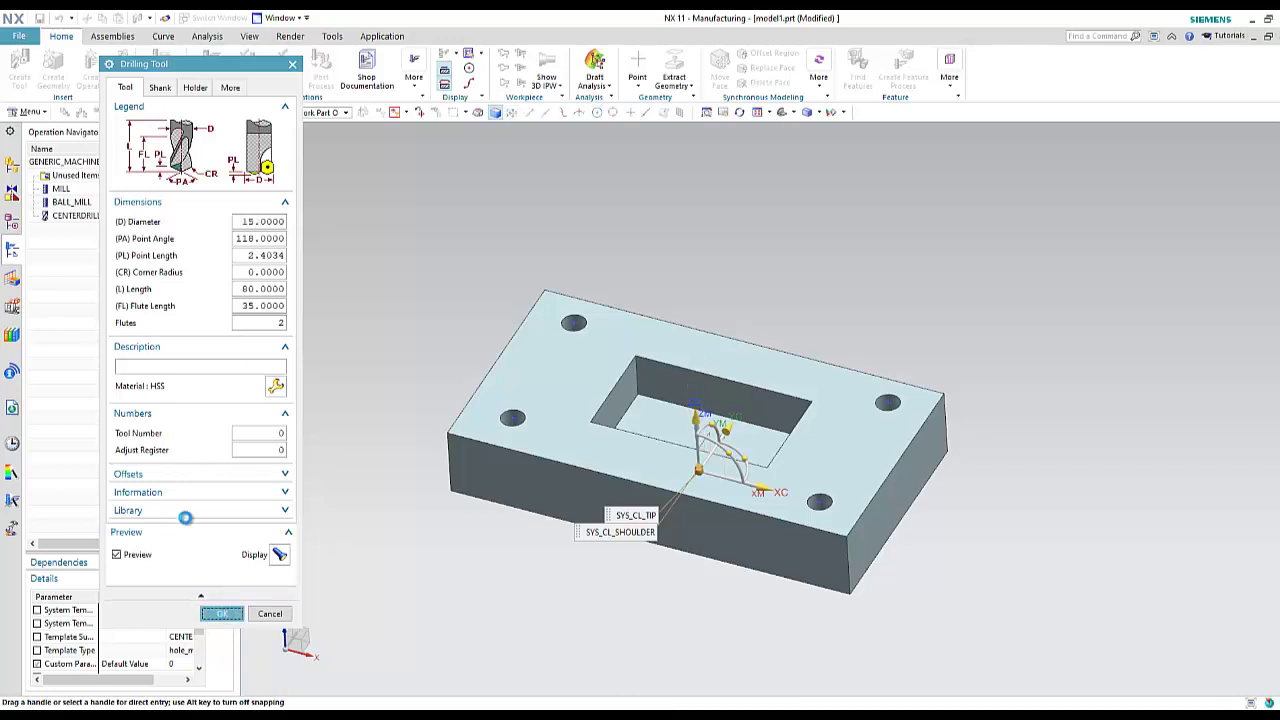
pyautogui.click(222, 613)
pyautogui.moveTo(78, 229); pyautogui.dragTo(72, 207)
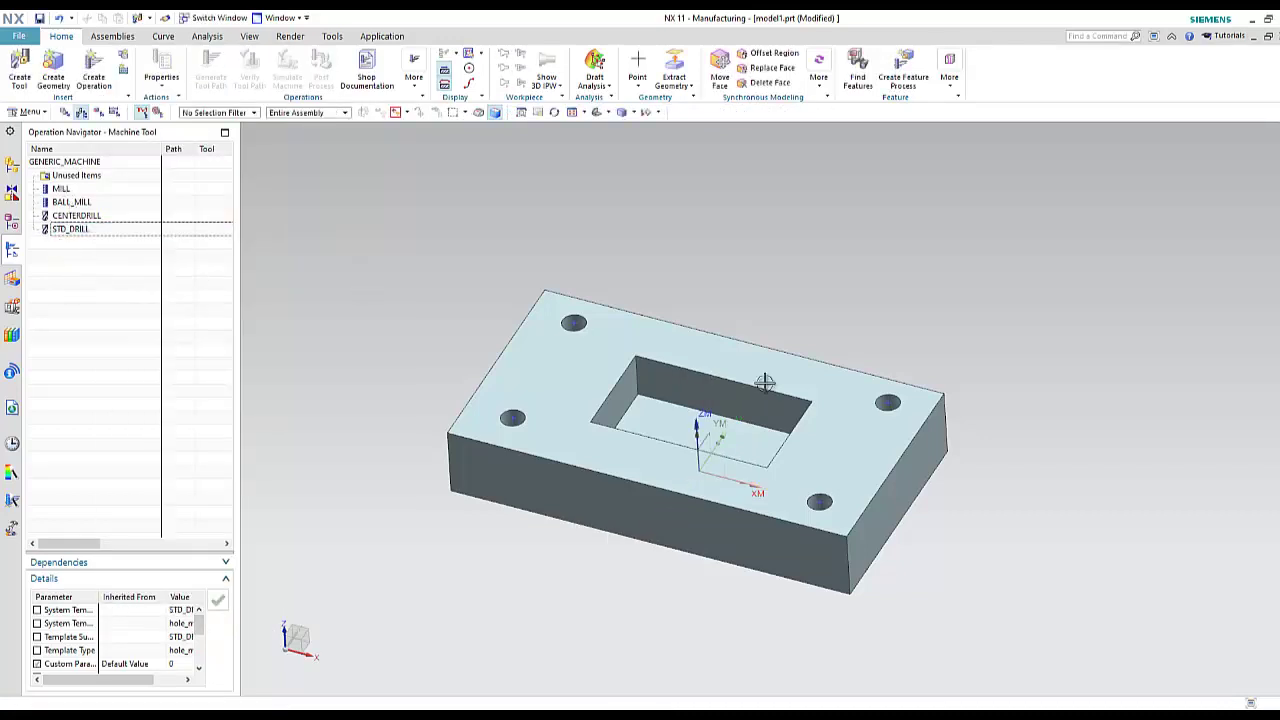
pyautogui.scroll(-2, 449, 411)
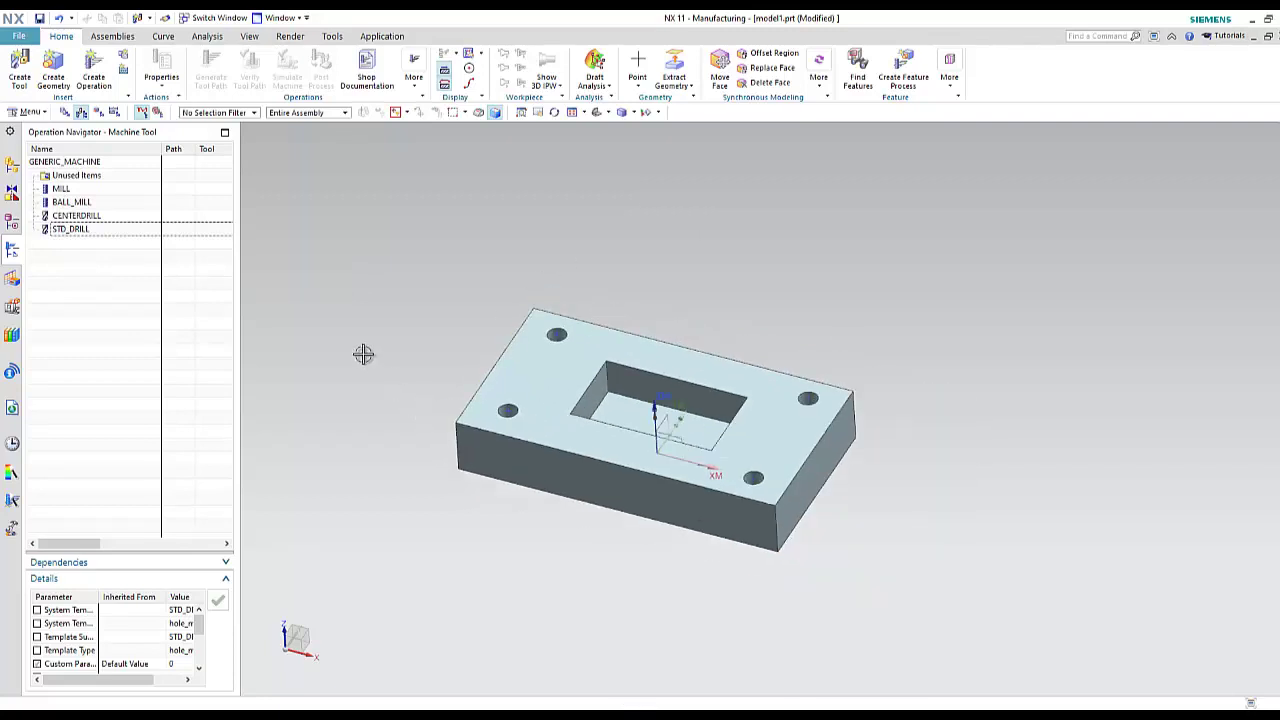
pyautogui.scroll(2, 374, 380)
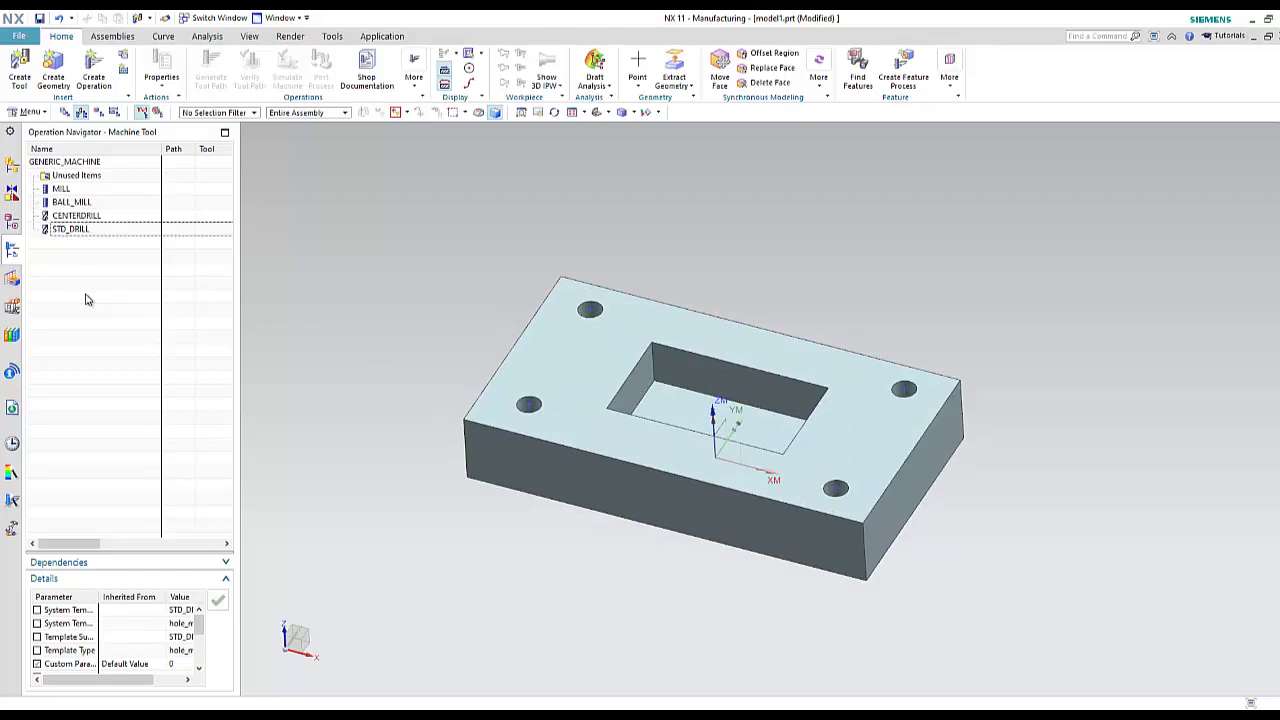
# Check the WORKPIECE geometry group on the part, then return to the machine tool list.
pyautogui.click(82, 114)
pyautogui.click(80, 202)
pyautogui.click(134, 285)
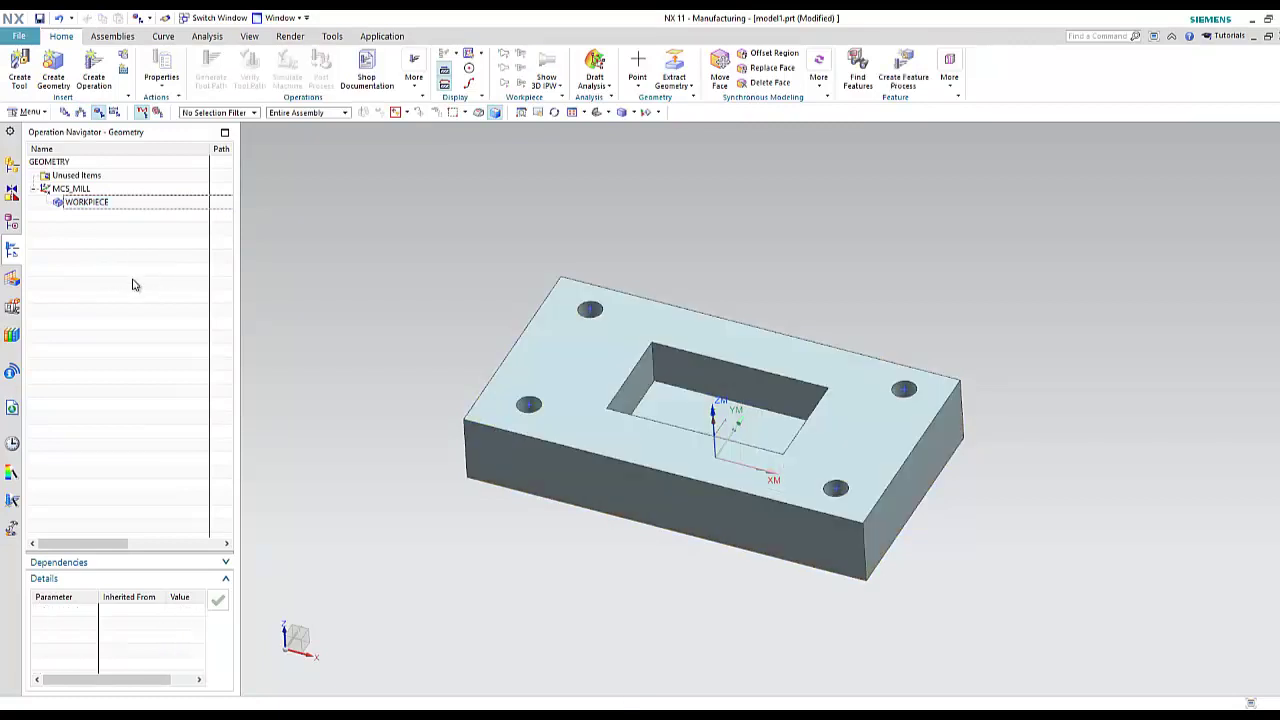
pyautogui.click(81, 112)
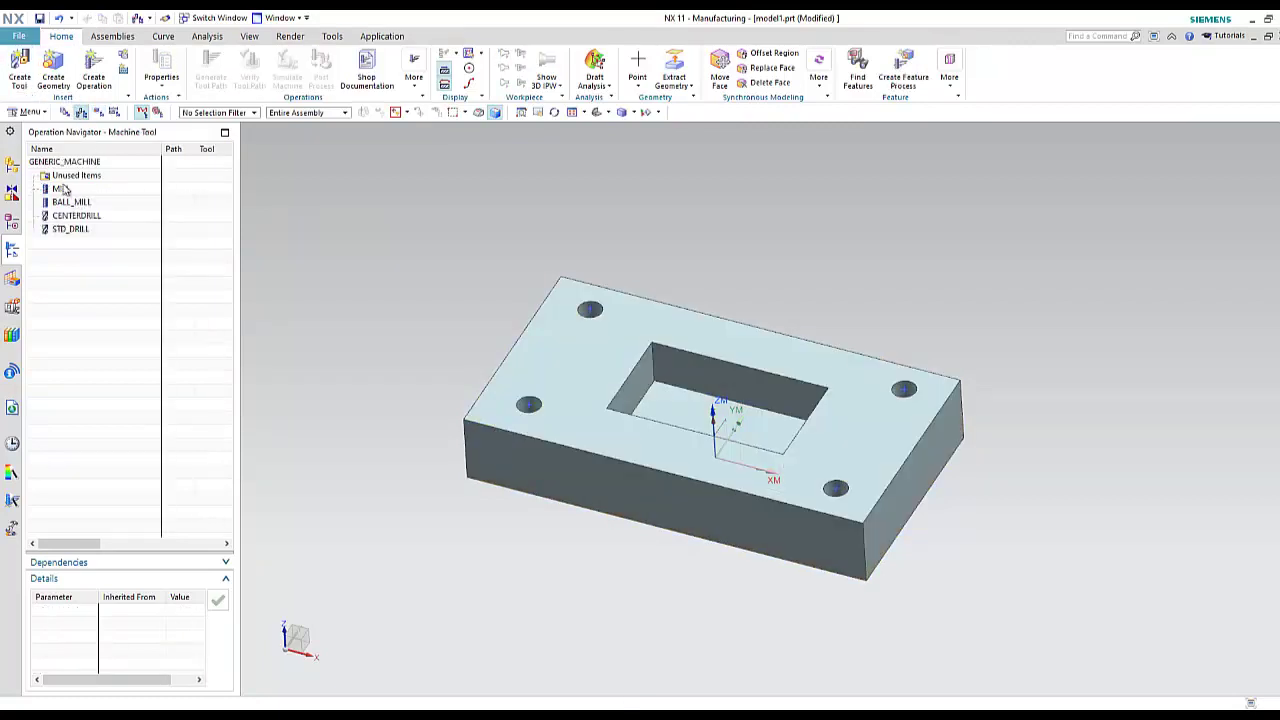
pyautogui.click(96, 317)
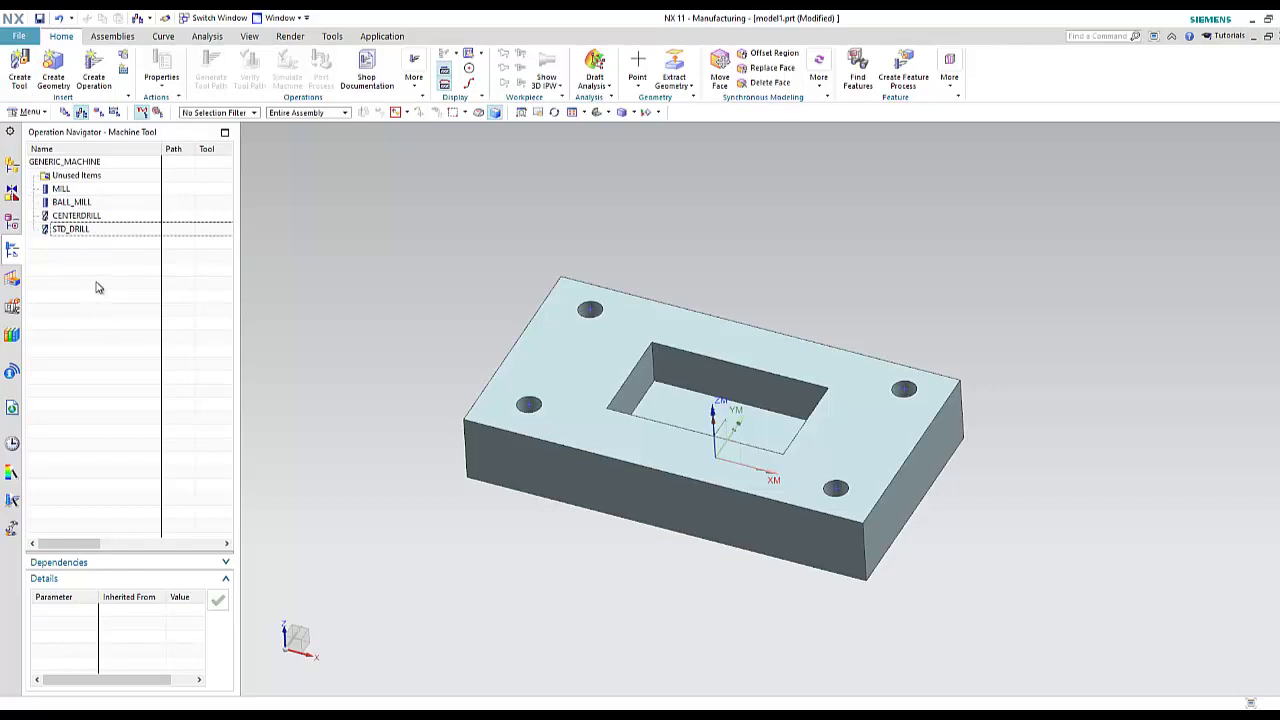
# Begin a new machining operation of type mill_contour.
pyautogui.click(92, 80)
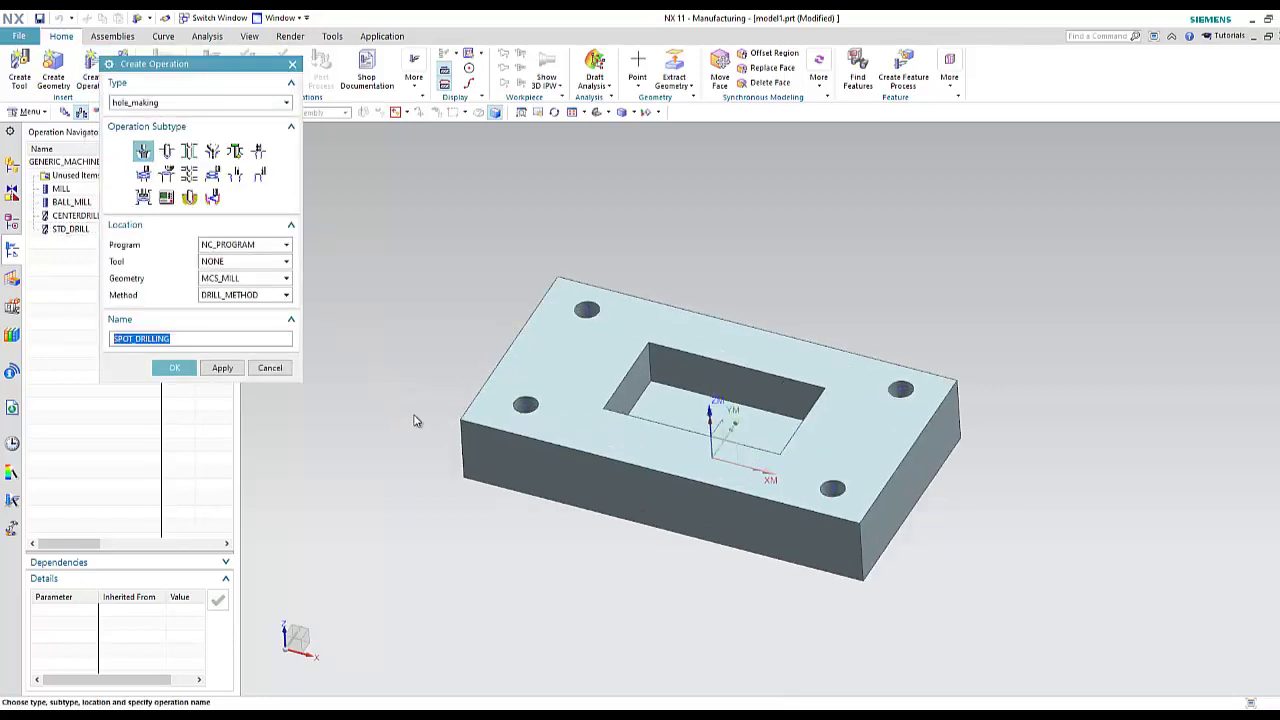
pyautogui.click(185, 102)
pyautogui.click(153, 124)
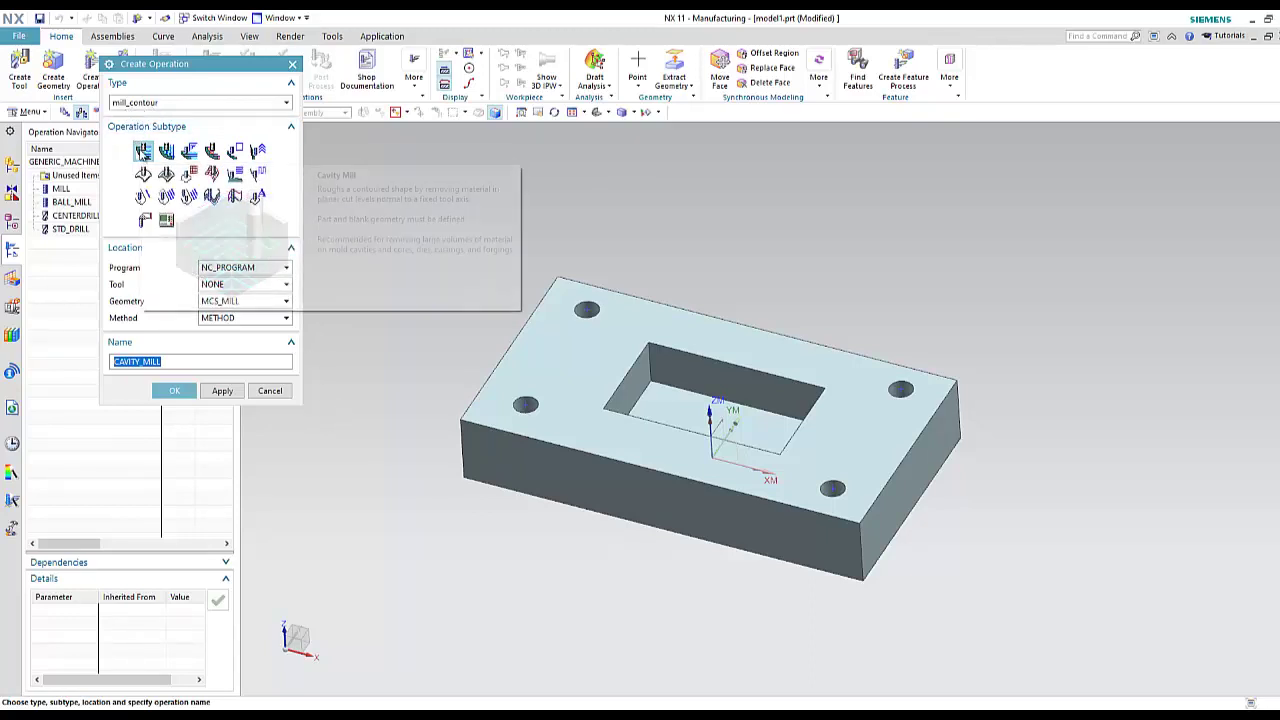
# Create a Cavity Mill operation under PROGRAM with tool MILL, geometry WORKPIECE and method MILL_ROUGH.
pyautogui.moveTo(143, 152)
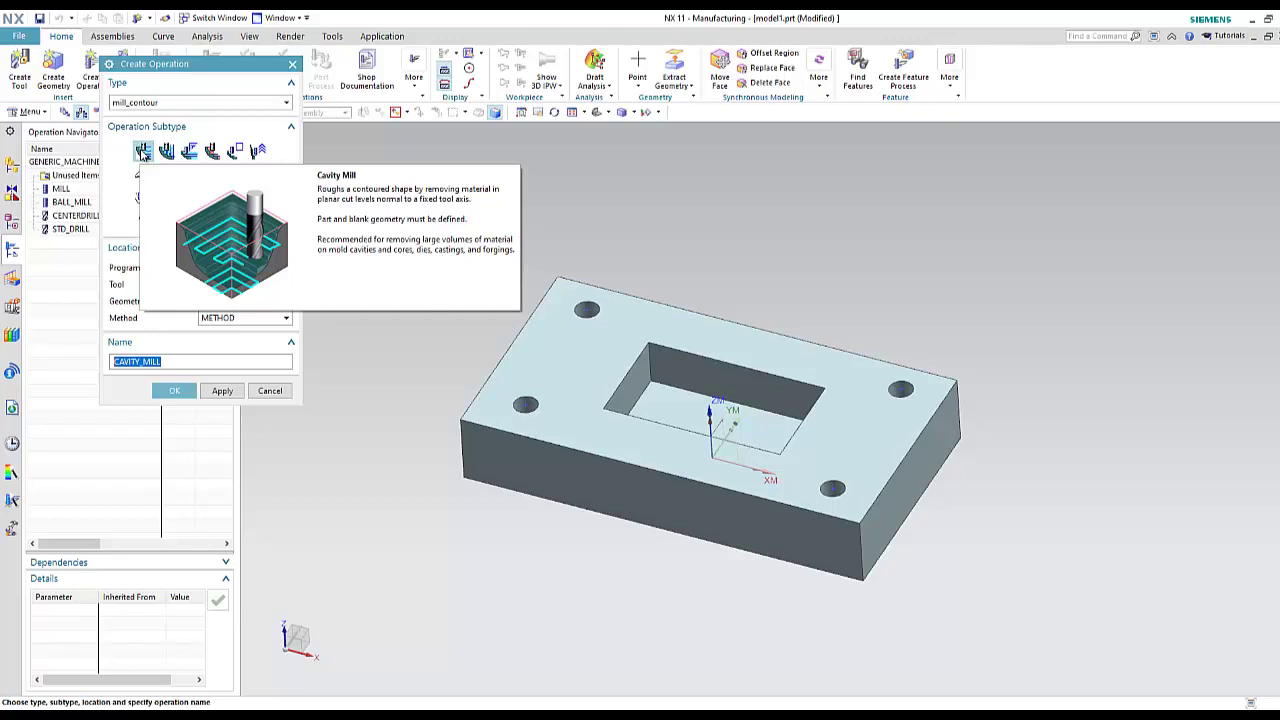
pyautogui.click(244, 267)
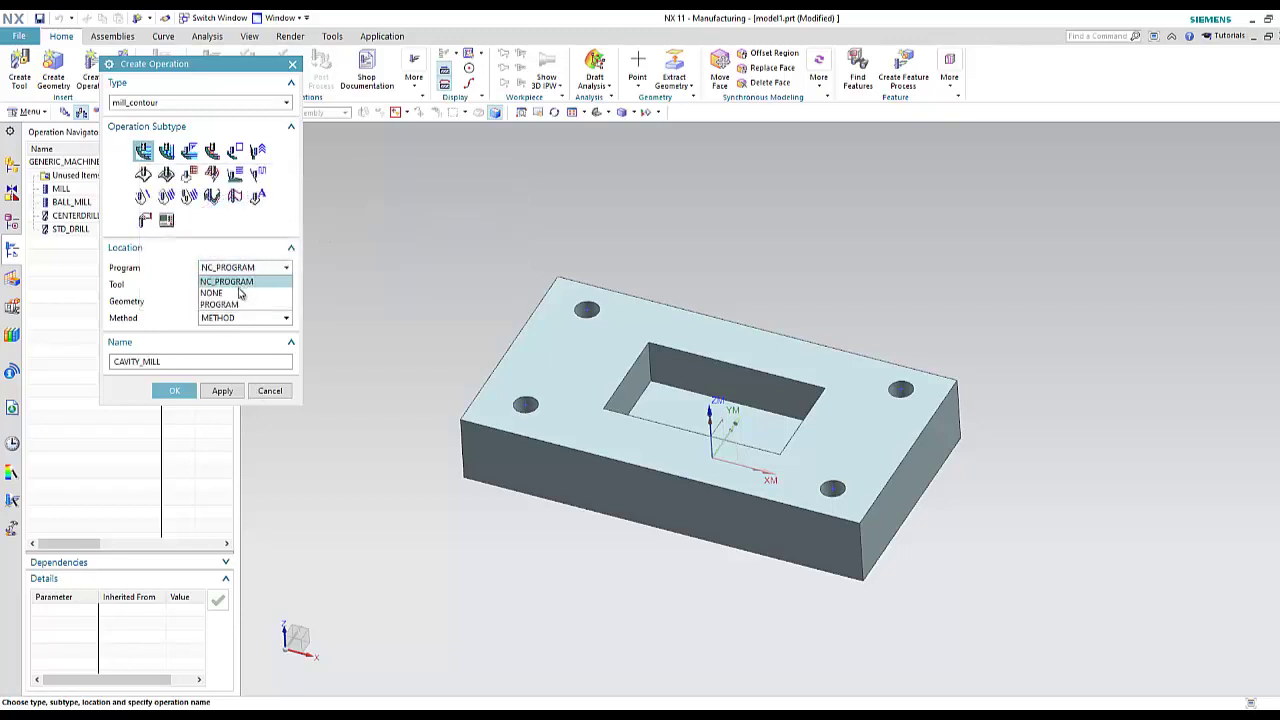
pyautogui.click(219, 305)
pyautogui.click(240, 285)
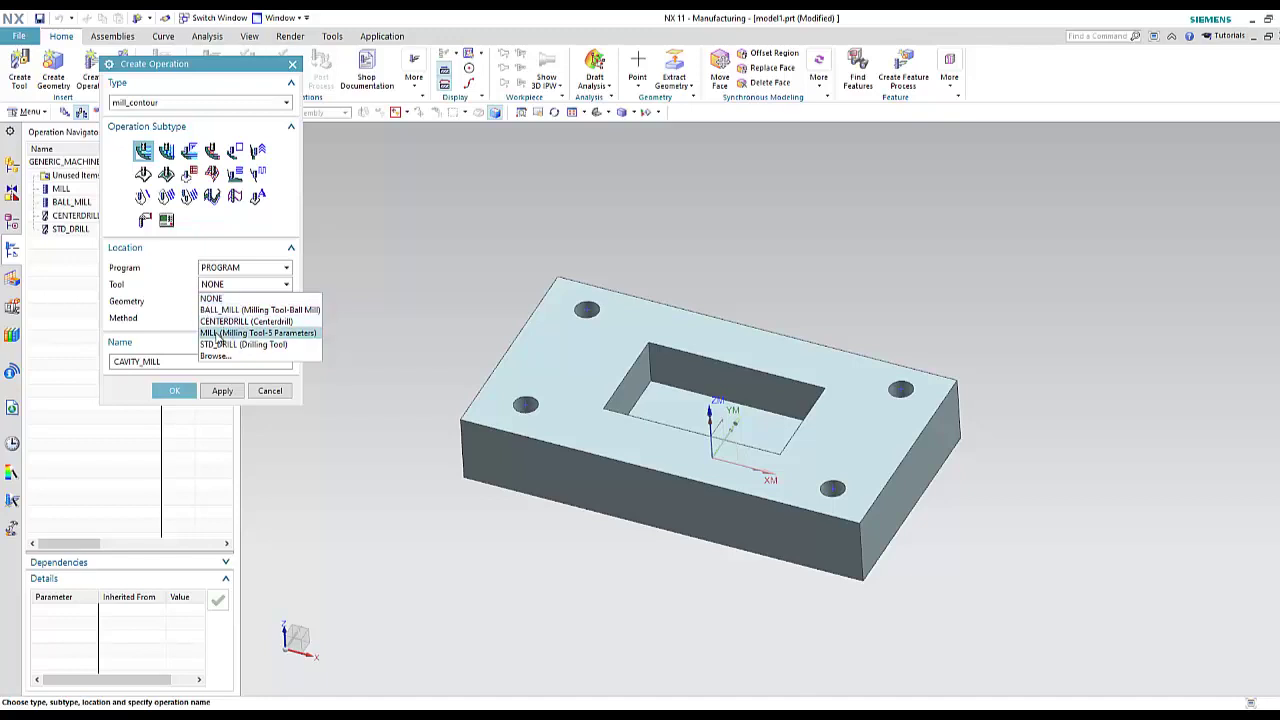
pyautogui.click(219, 333)
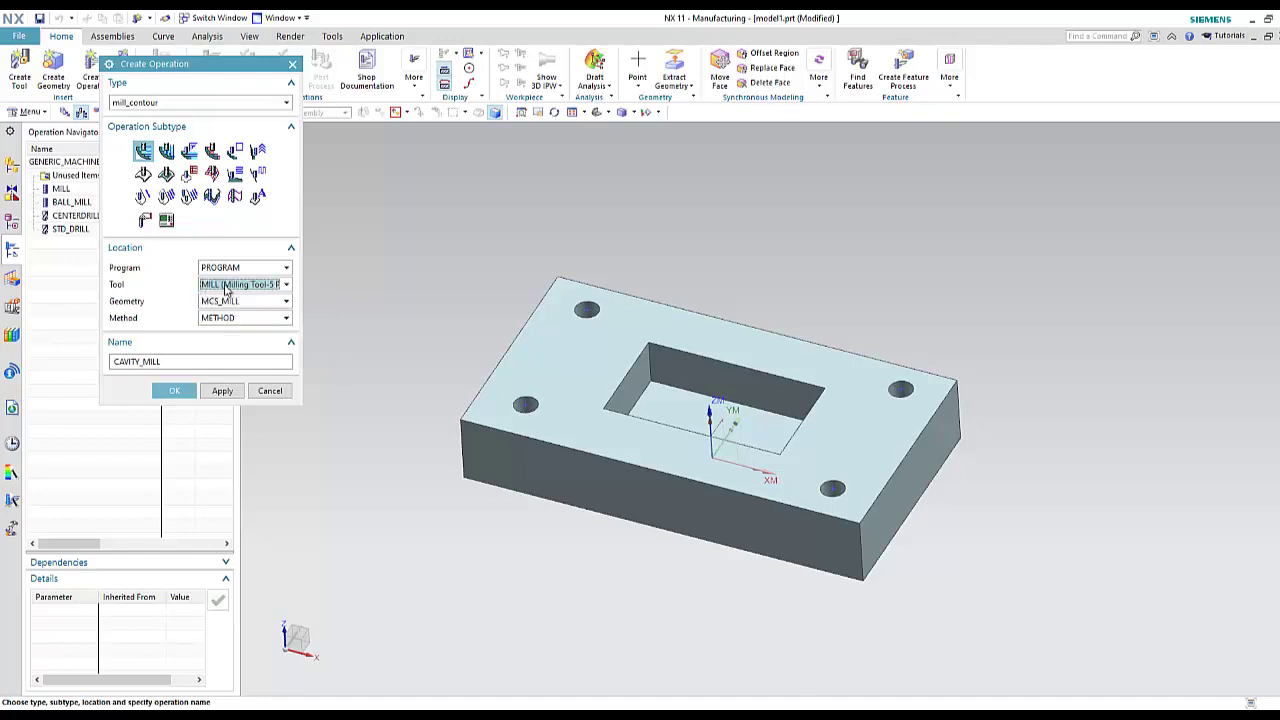
pyautogui.click(233, 301)
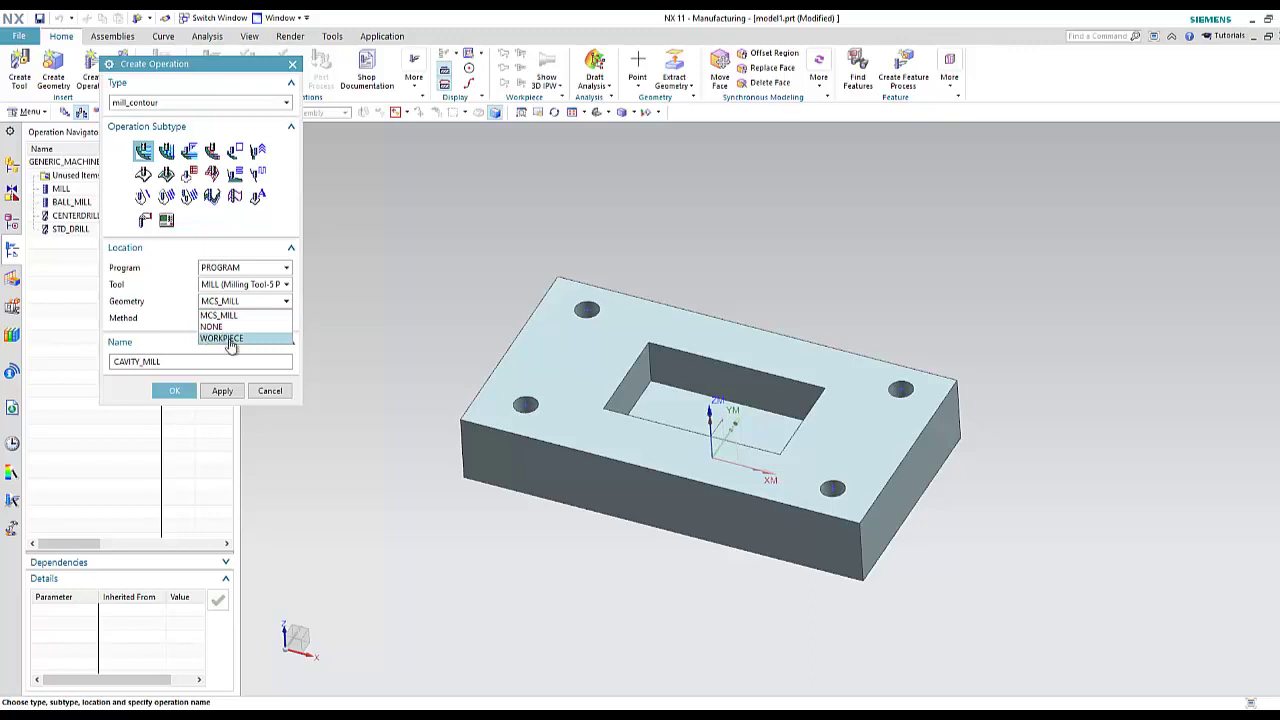
pyautogui.click(231, 339)
pyautogui.click(235, 318)
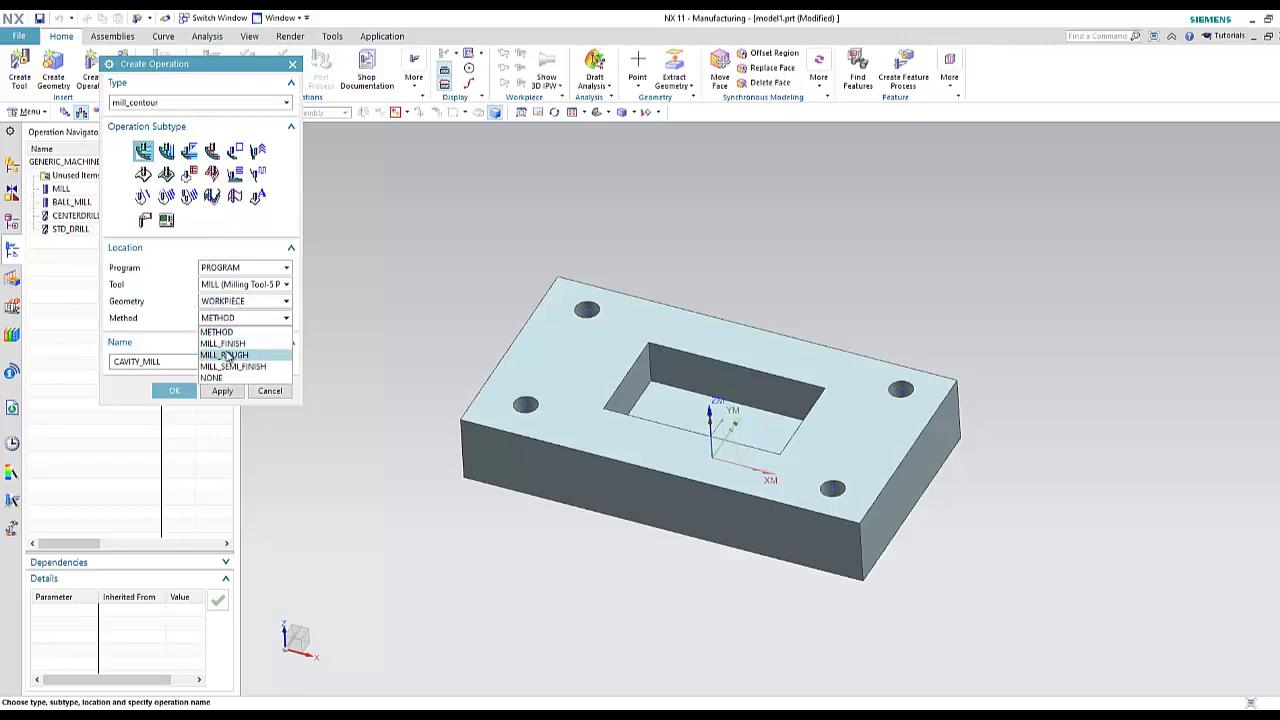
pyautogui.click(229, 355)
pyautogui.click(174, 391)
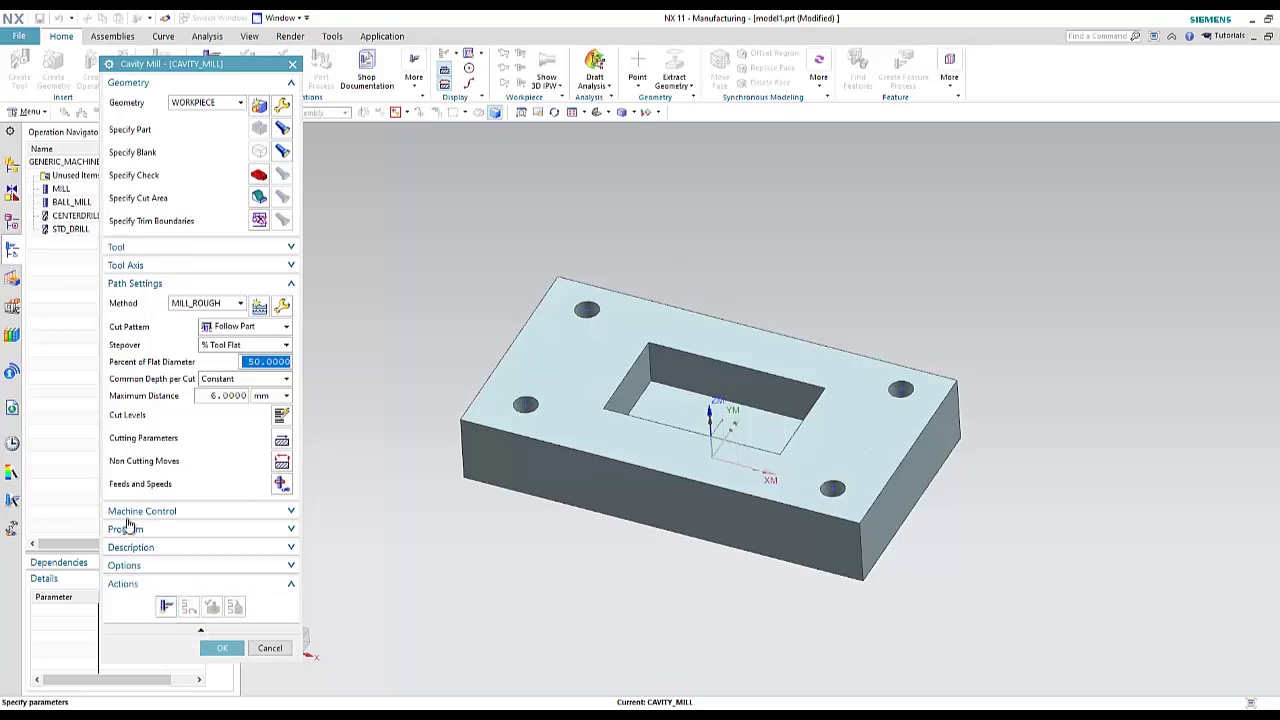
# Generate the CAVITY_MILL toolpath and view its Follow Part passes over the plate and pocket.
pyautogui.click(166, 606)
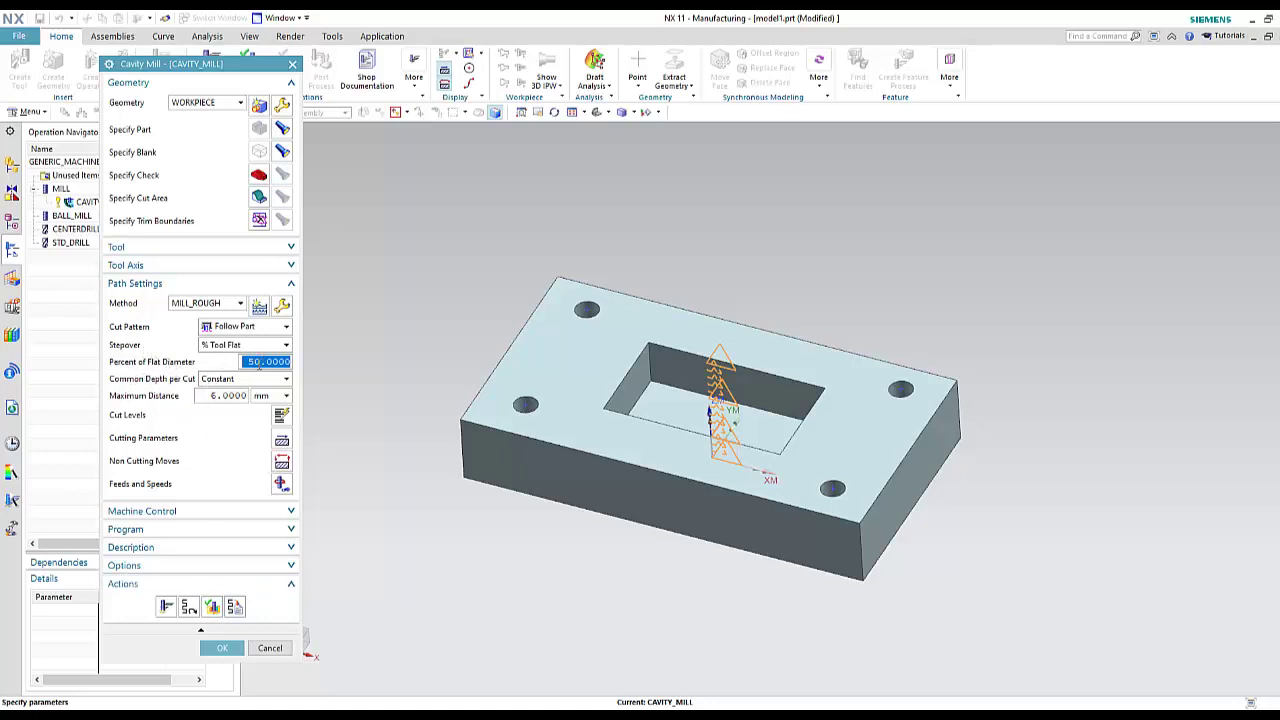
pyautogui.click(166, 606)
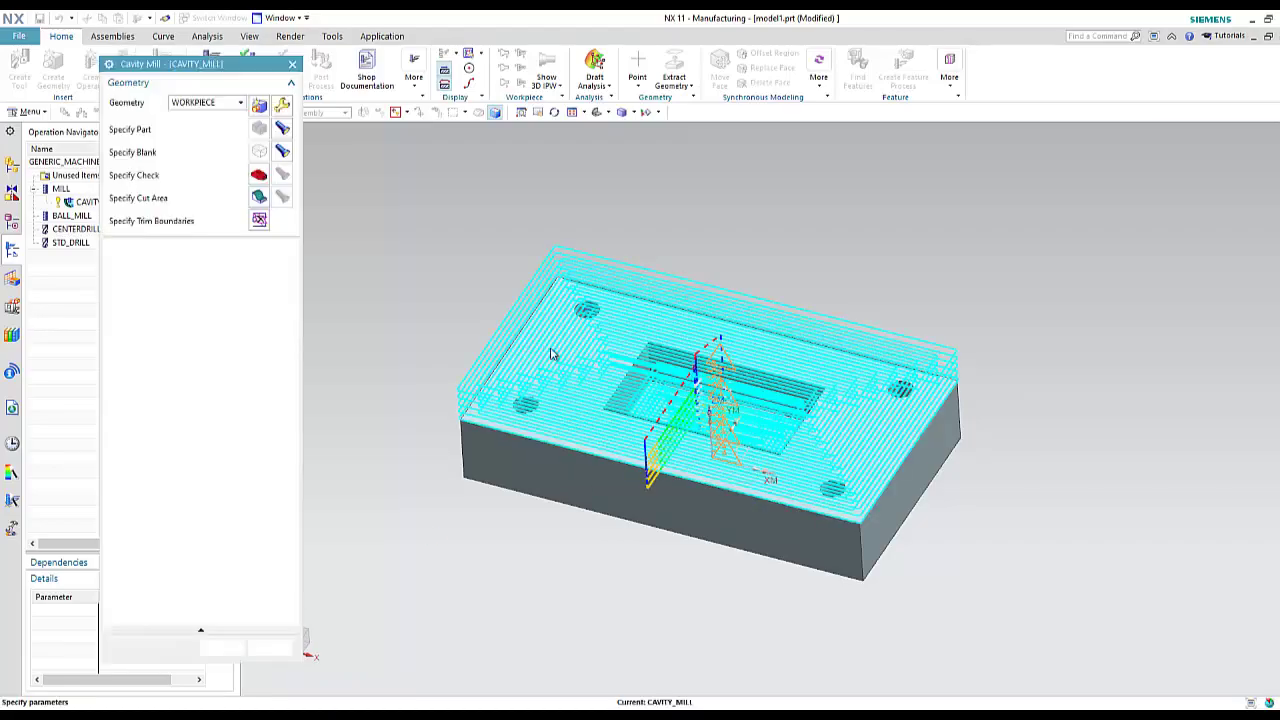
pyautogui.scroll(5, 551, 349)
pyautogui.moveTo(551, 349); pyautogui.dragTo(537, 400, button='middle')
pyautogui.scroll(-5, 533, 396)
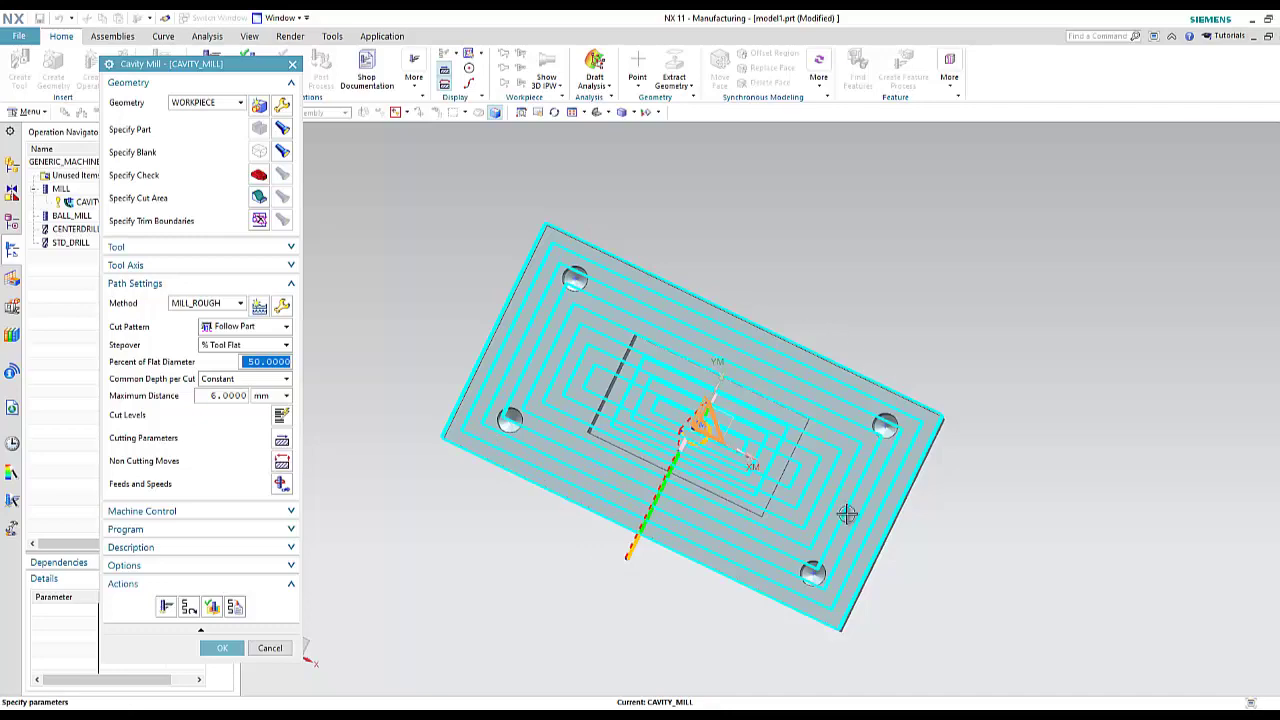
pyautogui.scroll(2, 781, 561)
pyautogui.scroll(2, 781, 561)
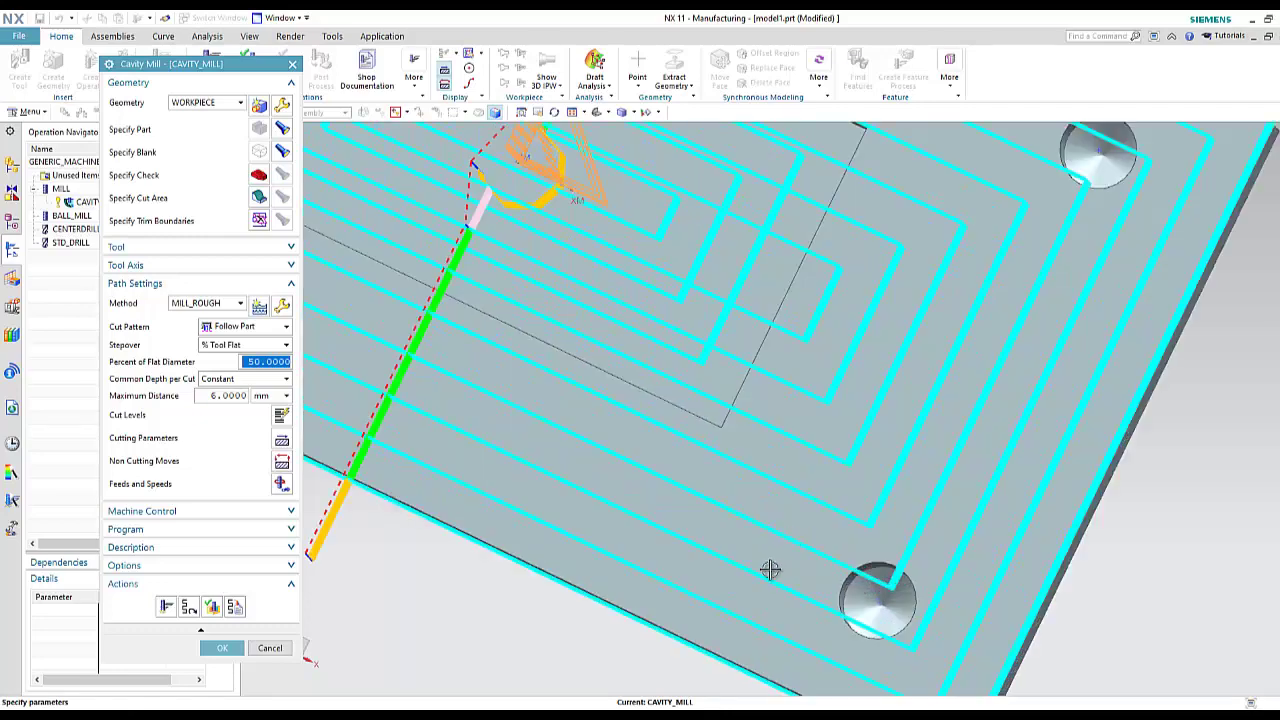
# Set stepover to 20 percent of flat diameter, regenerate, and inspect the denser toolpath edge-on.
pyautogui.click(252, 361)
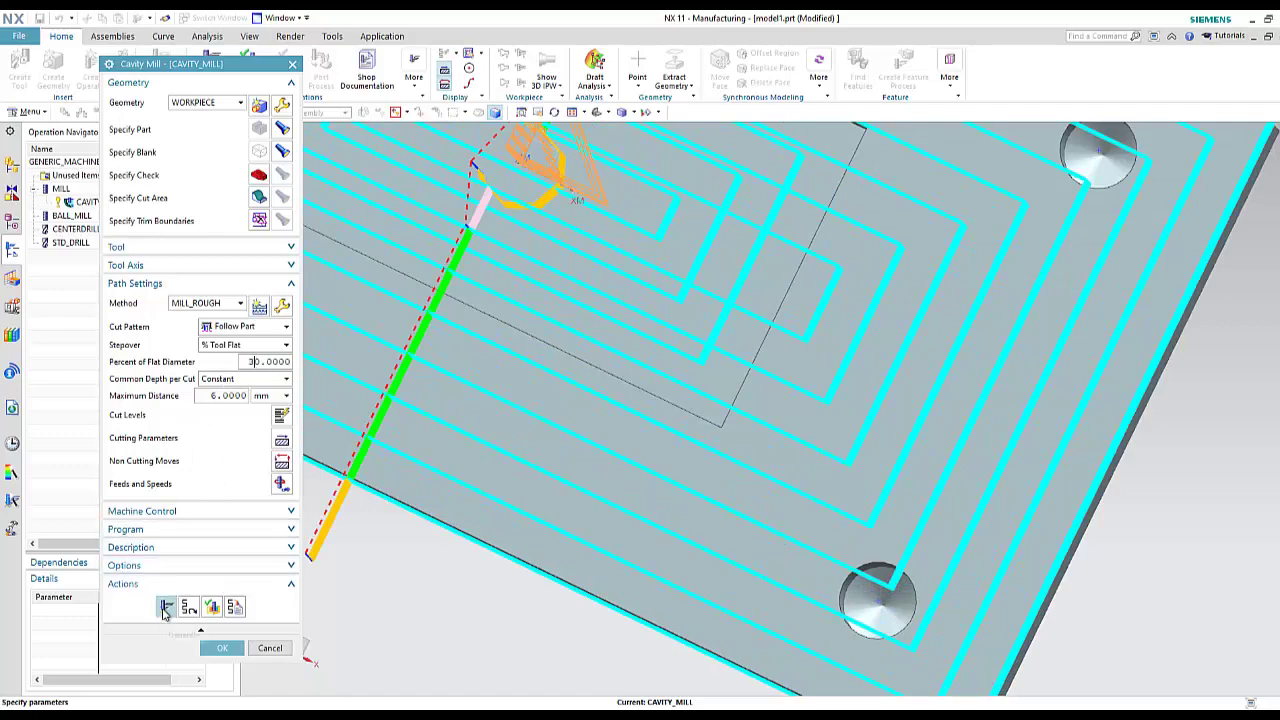
pyautogui.middleClick(642, 452)
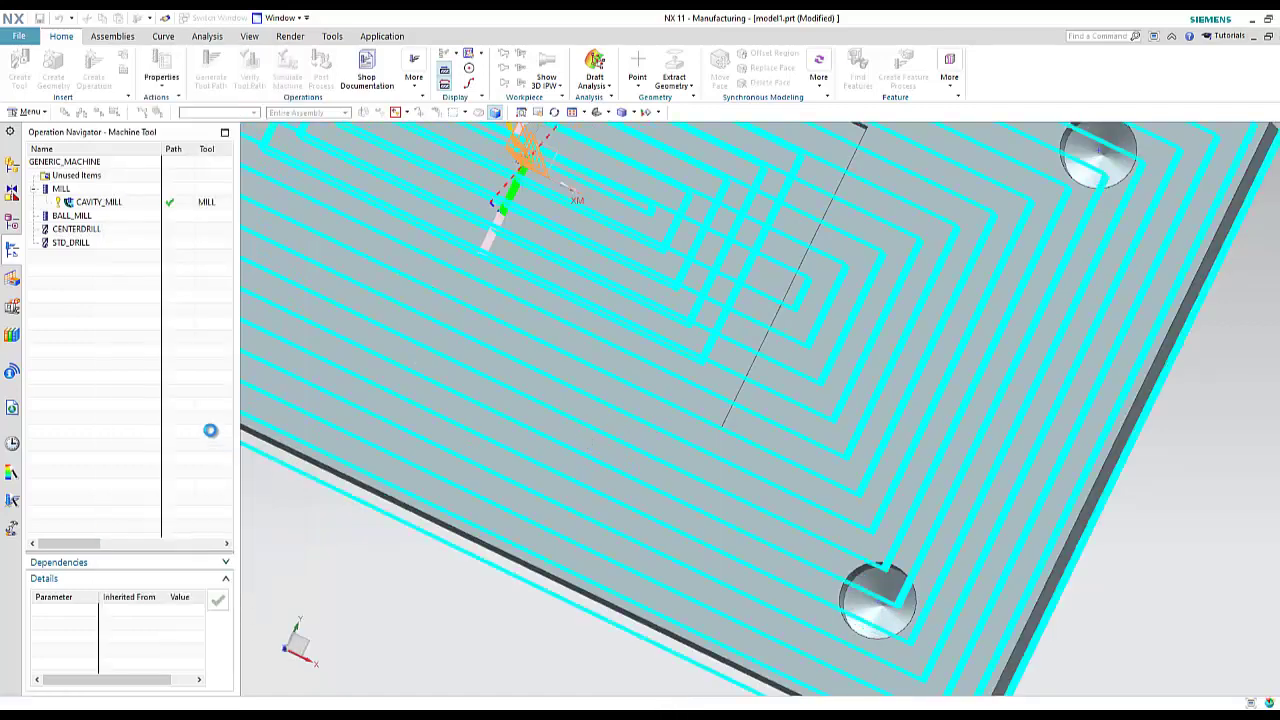
pyautogui.click(249, 361)
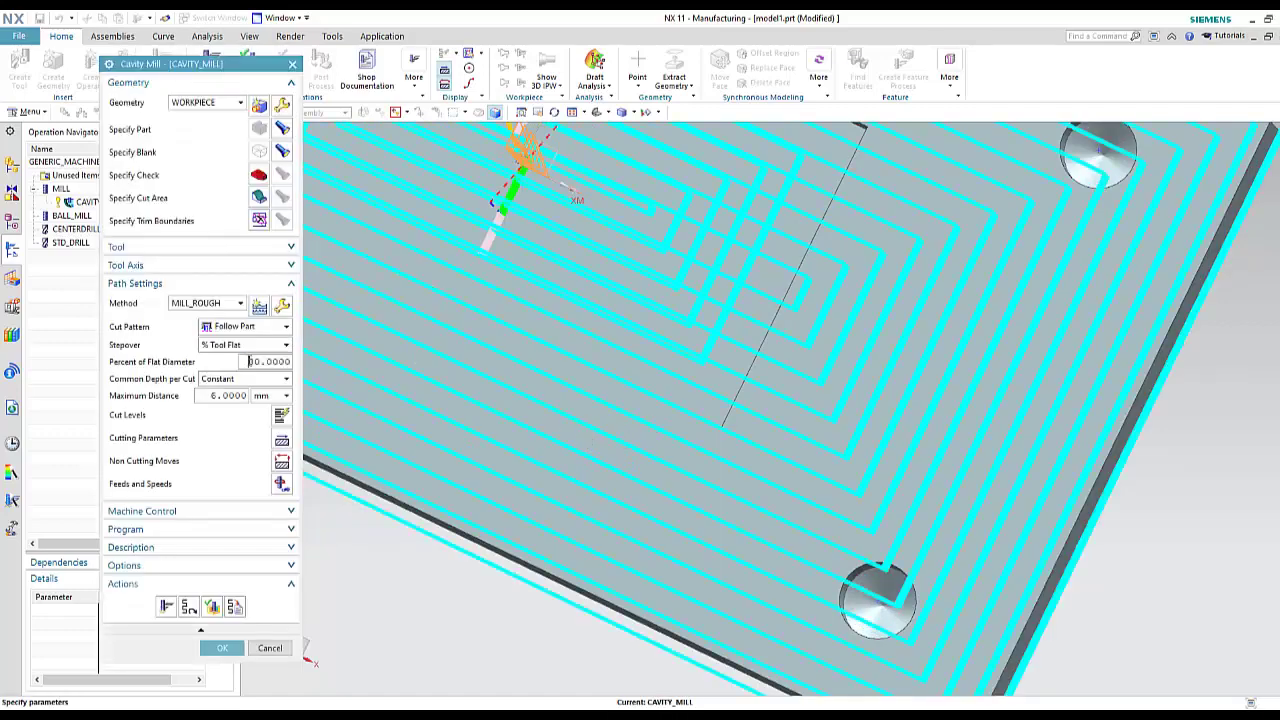
pyautogui.write('2')
pyautogui.middleClick(591, 447)
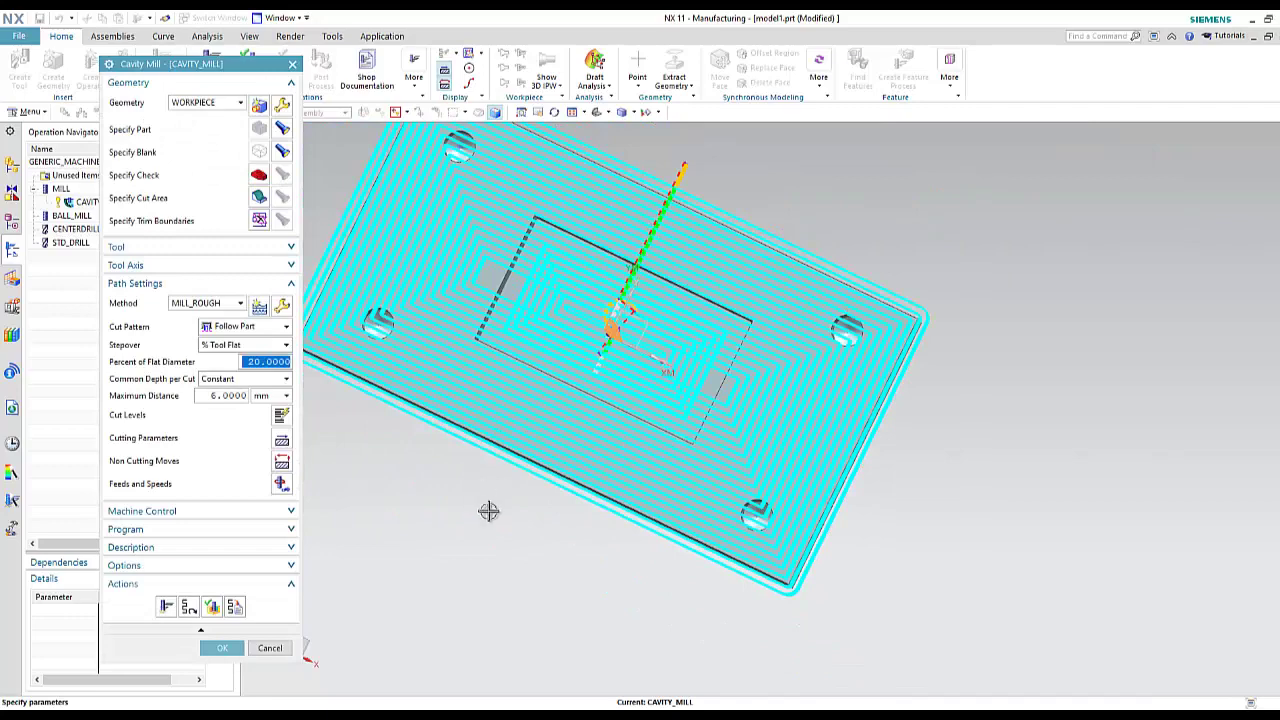
pyautogui.moveTo(491, 509); pyautogui.dragTo(489, 480, button='middle')
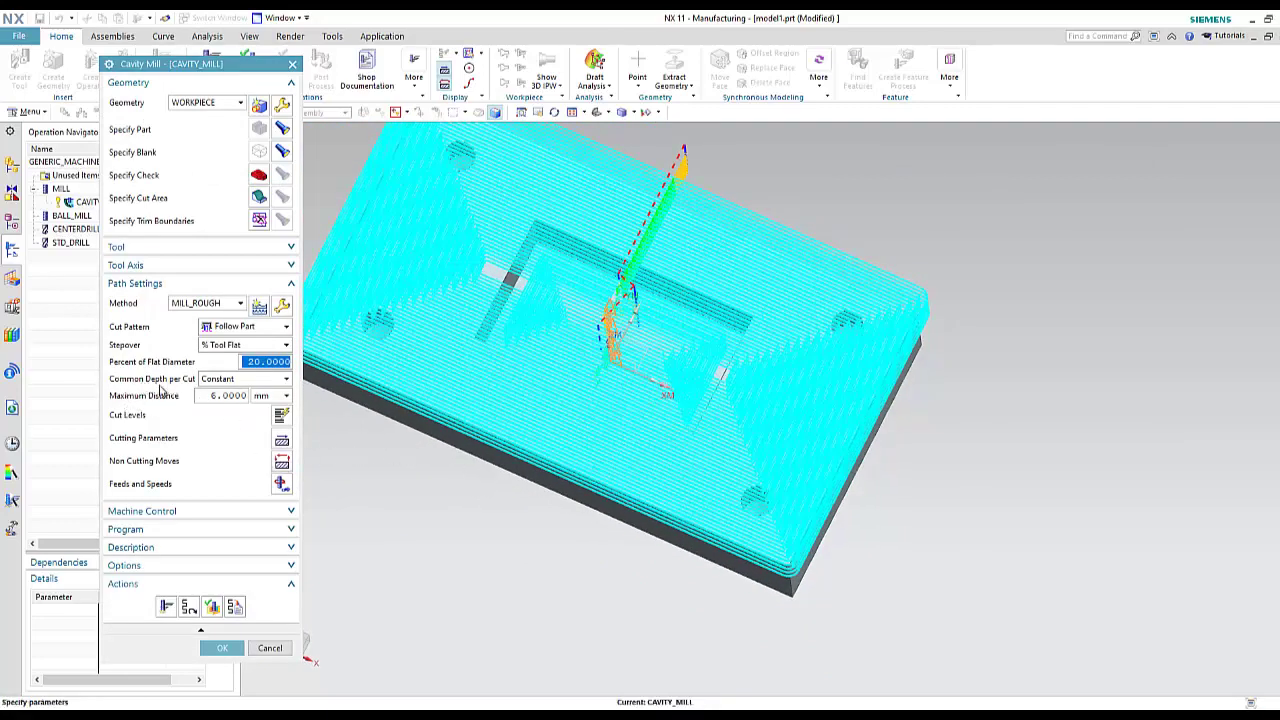
pyautogui.moveTo(569, 523); pyautogui.dragTo(595, 463, button='middle')
pyautogui.scroll(5, 330, 255)
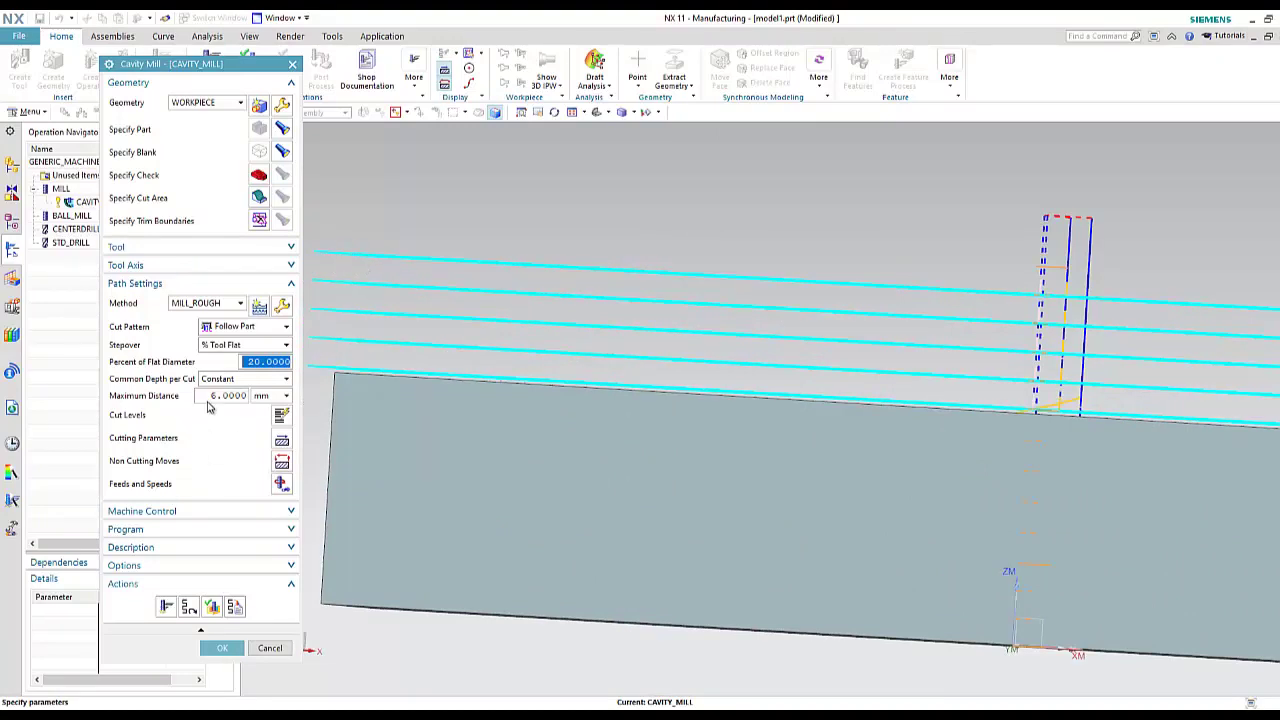
# Set the maximum cut depth to 2 mm and regenerate the toolpath.
pyautogui.click(214, 395)
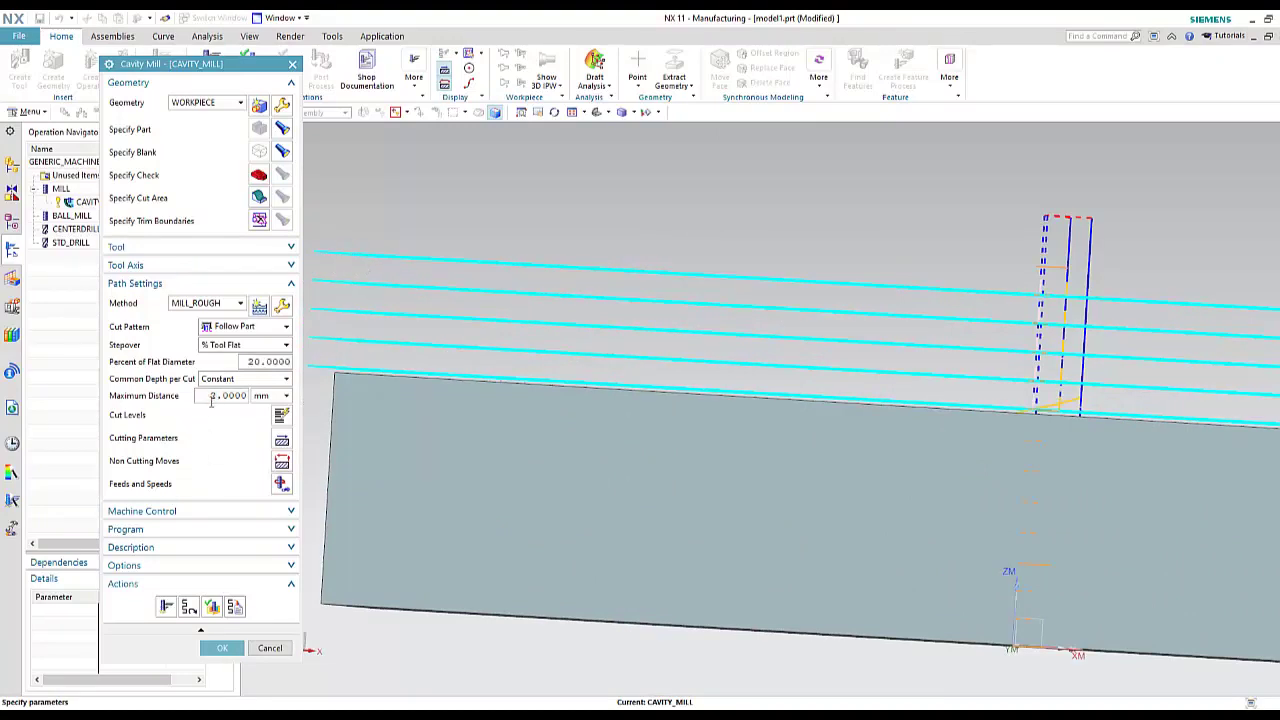
pyautogui.click(166, 606)
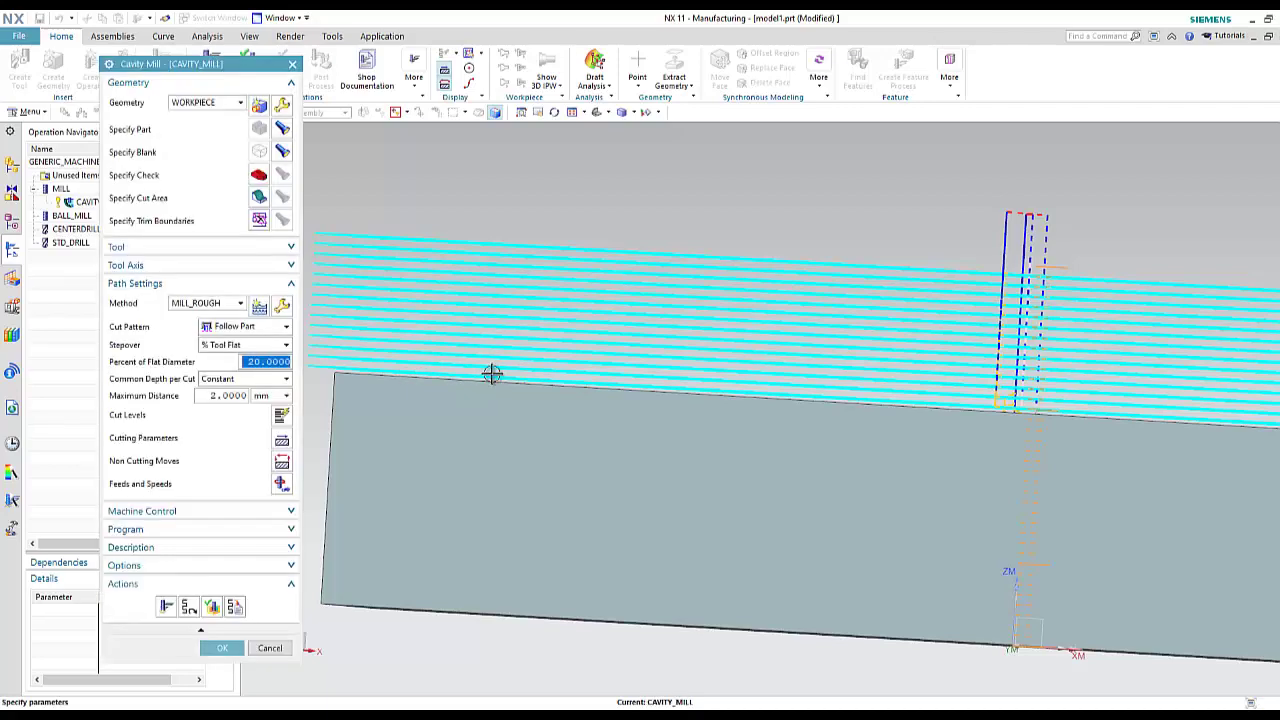
pyautogui.scroll(-3, 492, 374)
# Orbit and zoom around the block to inspect the 2 mm-depth toolpath from several angles.
pyautogui.press('Home')
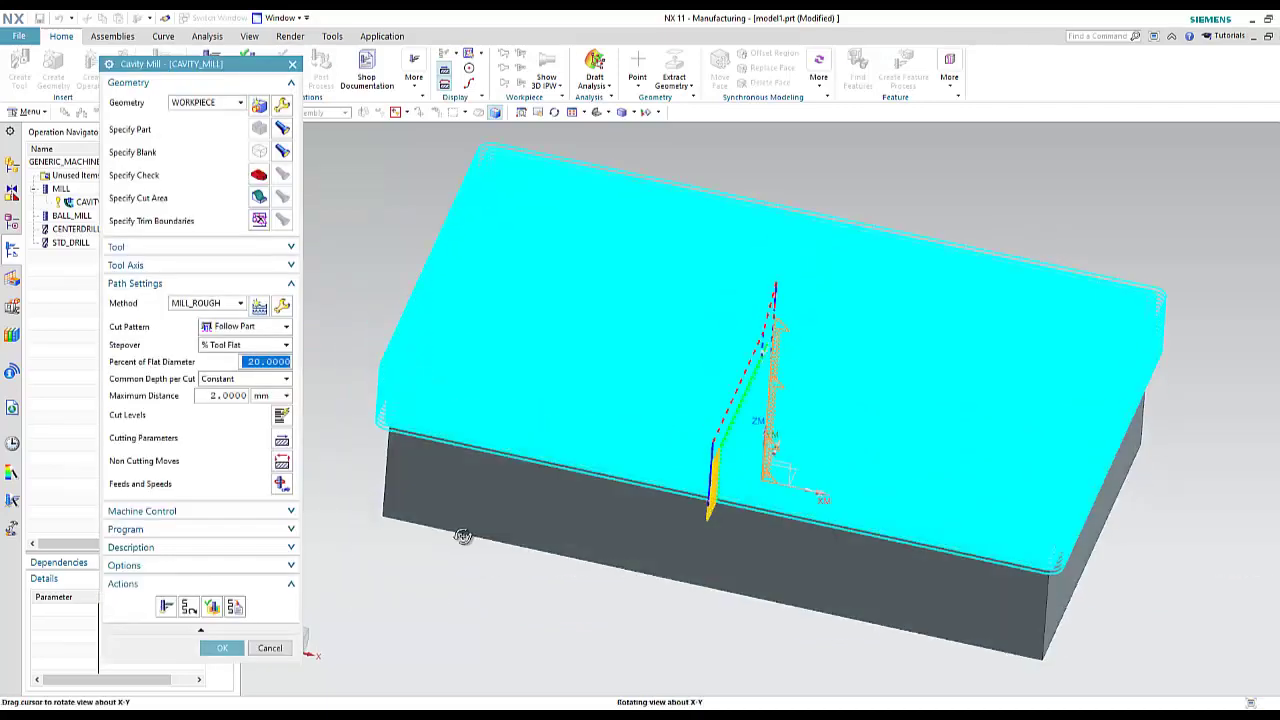
pyautogui.moveTo(491, 560); pyautogui.dragTo(466, 457, button='middle')
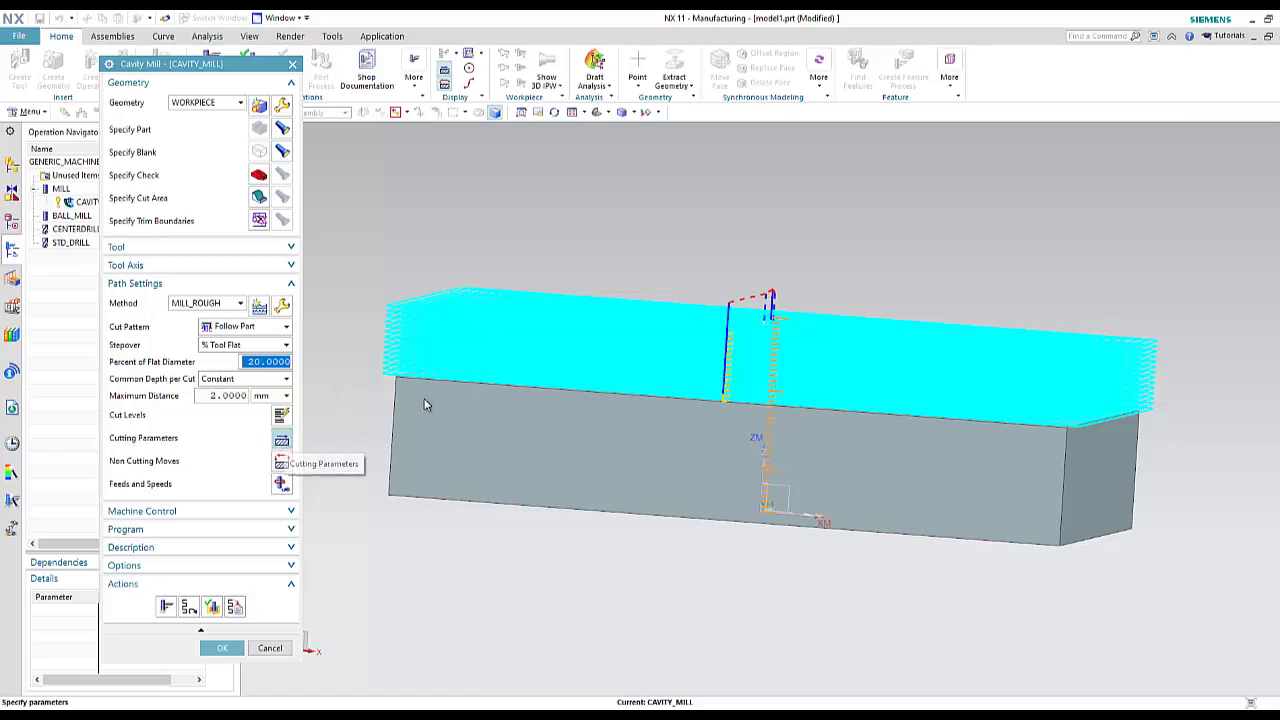
pyautogui.moveTo(366, 368); pyautogui.dragTo(370, 420, button='middle')
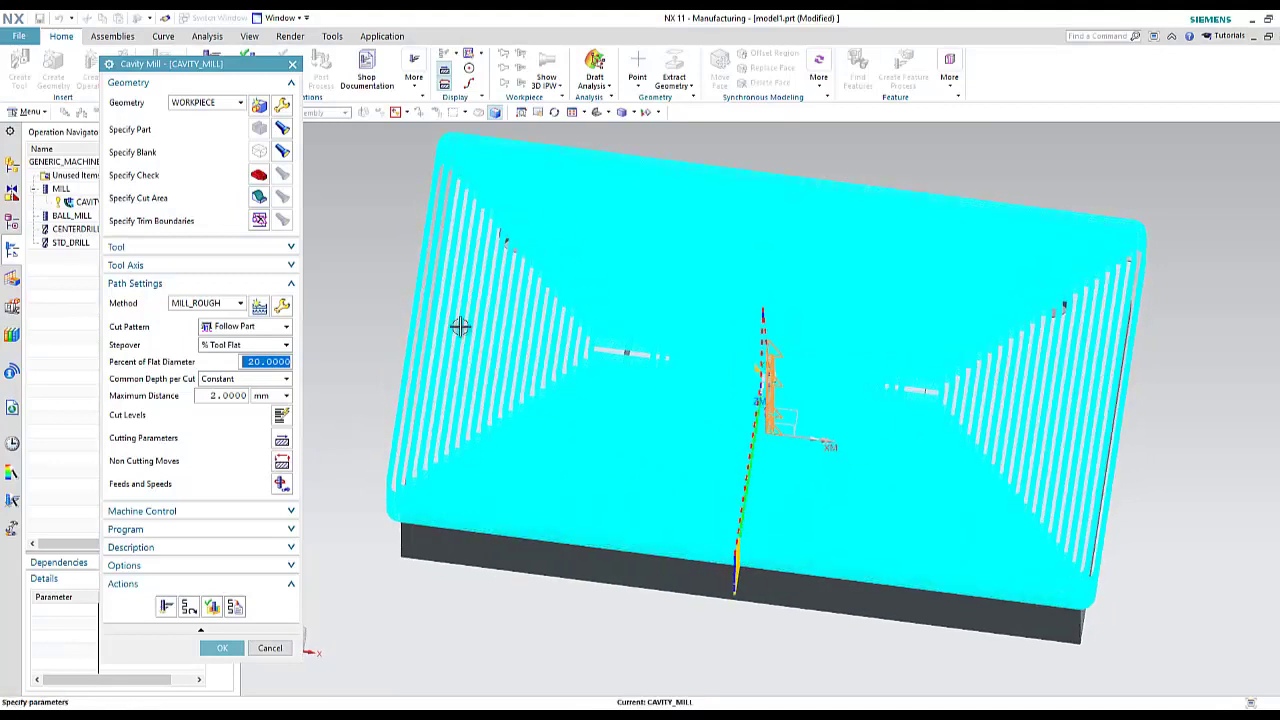
pyautogui.moveTo(358, 476); pyautogui.dragTo(526, 391, button='middle')
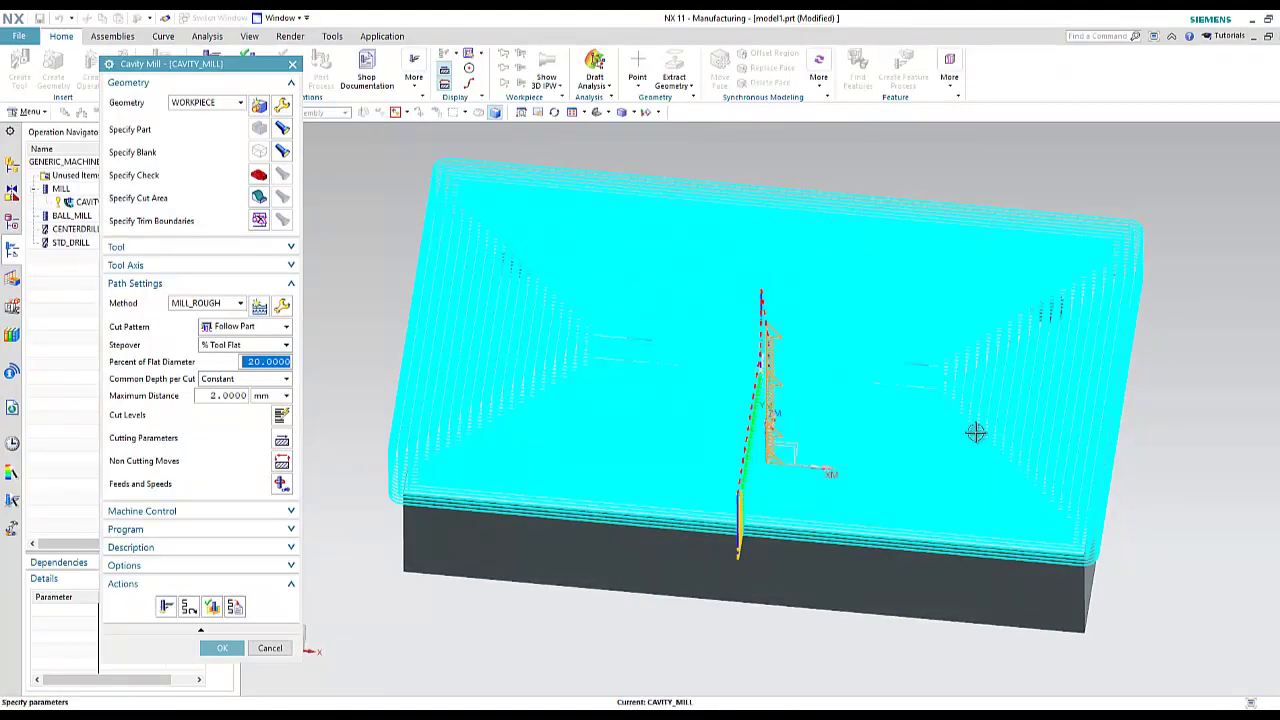
pyautogui.moveTo(545, 580); pyautogui.dragTo(491, 569, button='middle')
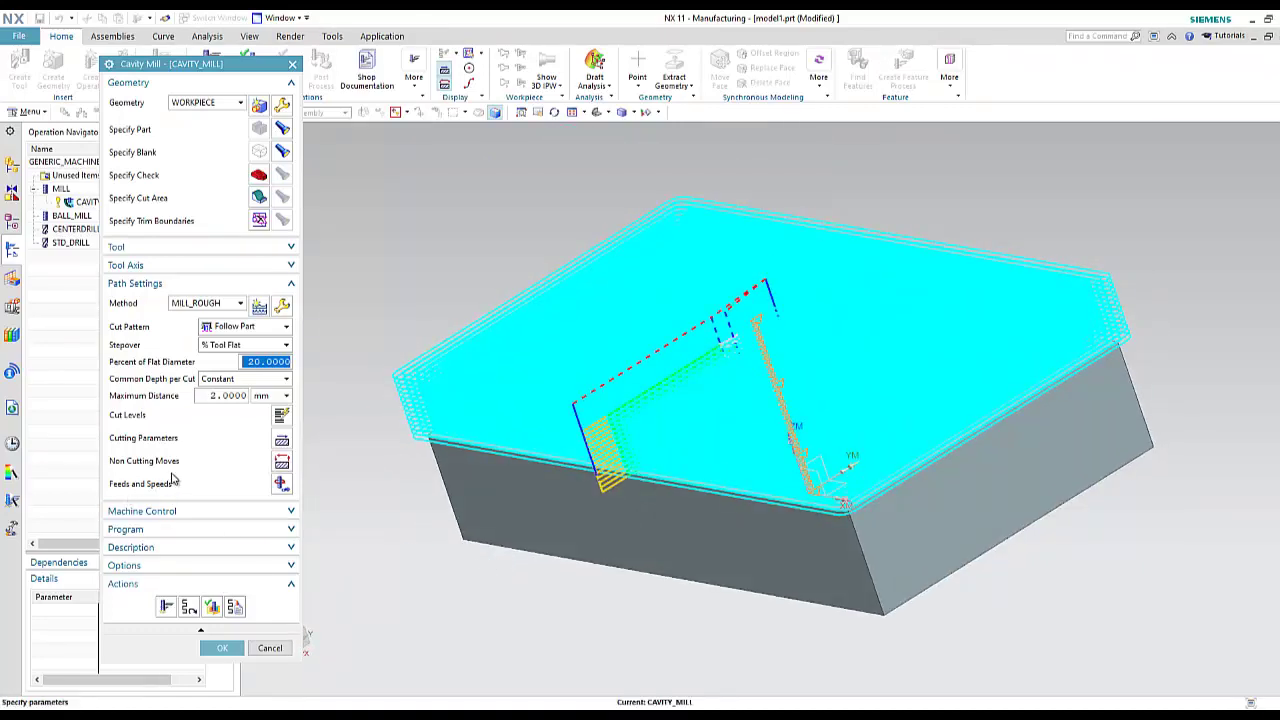
pyautogui.scroll(5, 600, 440)
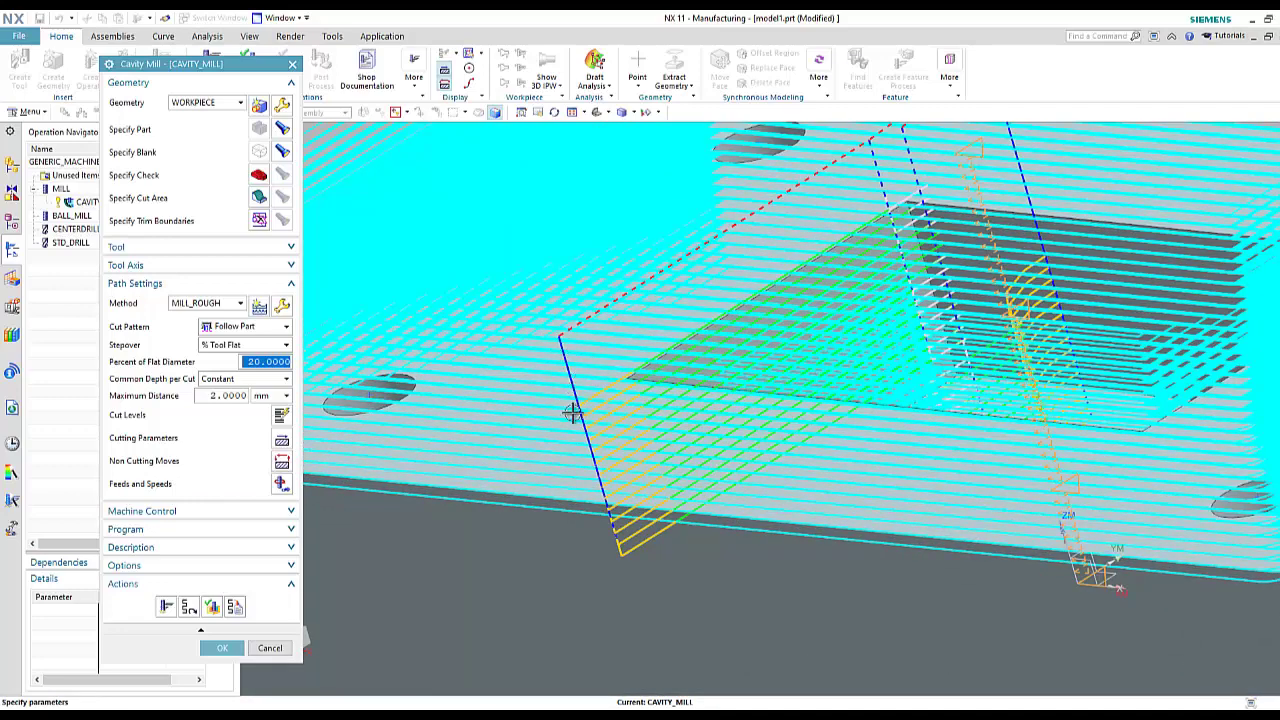
pyautogui.scroll(-4, 625, 452)
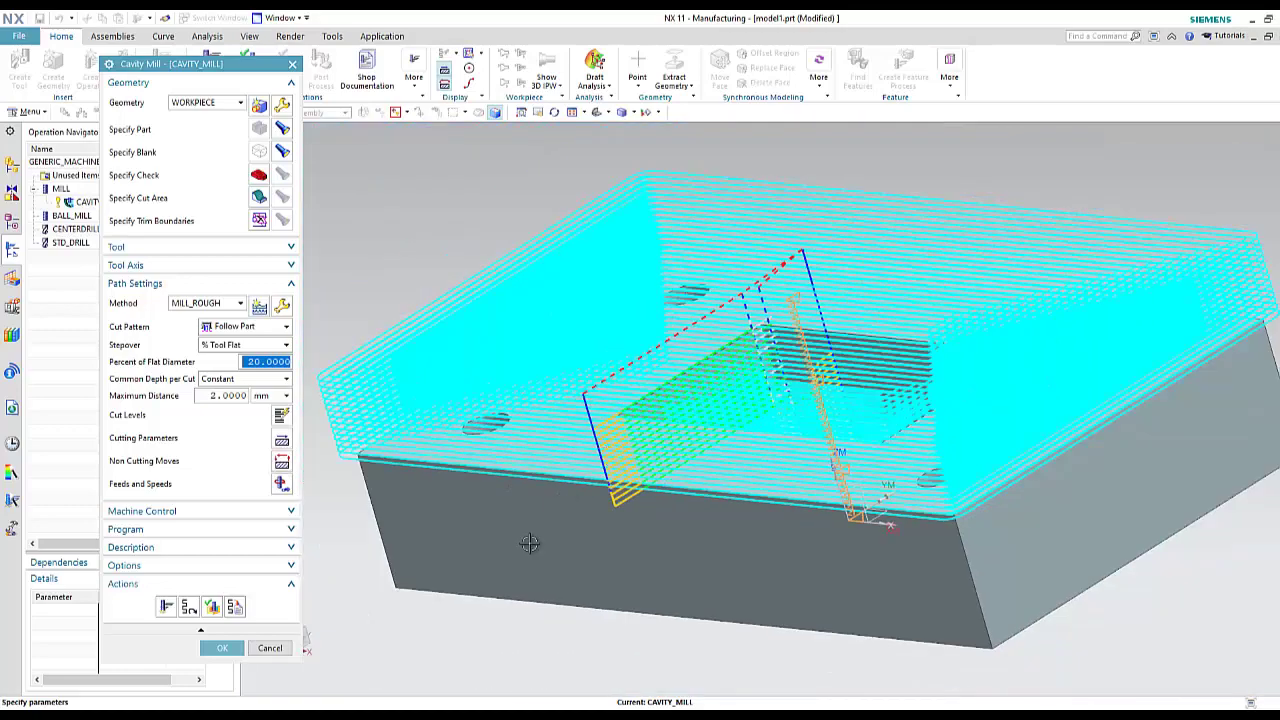
pyautogui.moveTo(410, 547); pyautogui.dragTo(396, 538, button='middle')
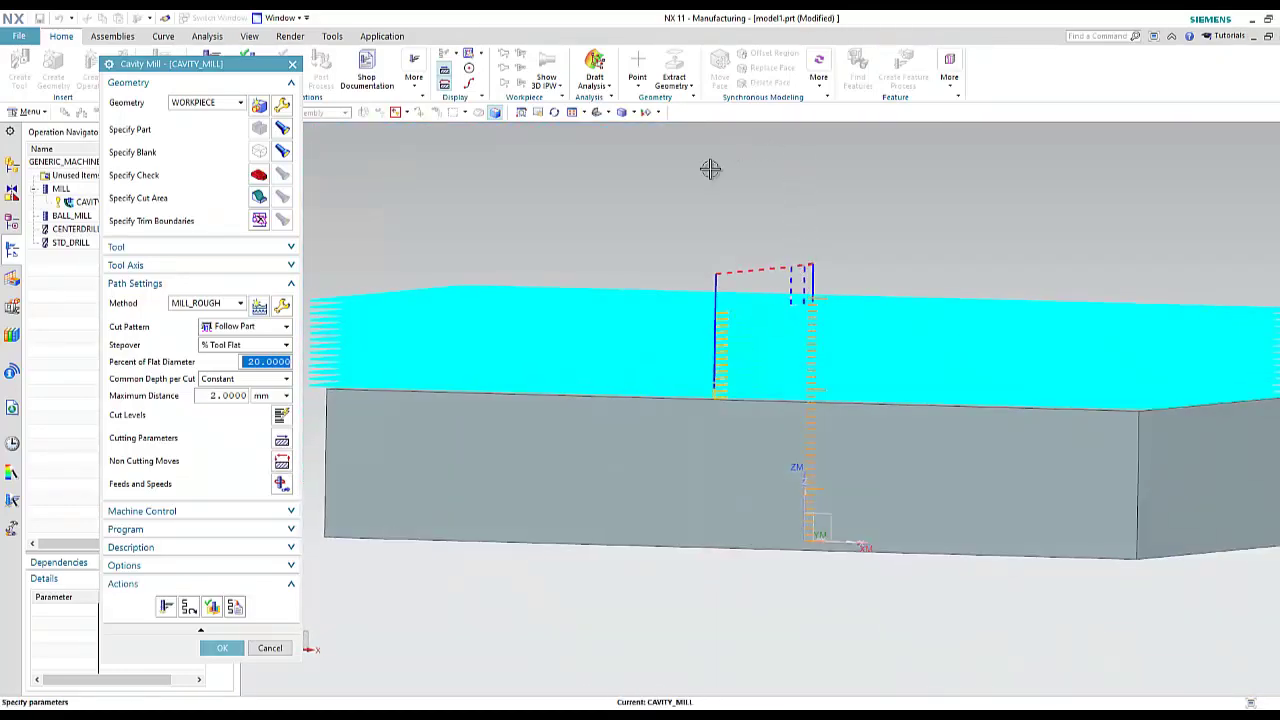
pyautogui.scroll(-3, 737, 286)
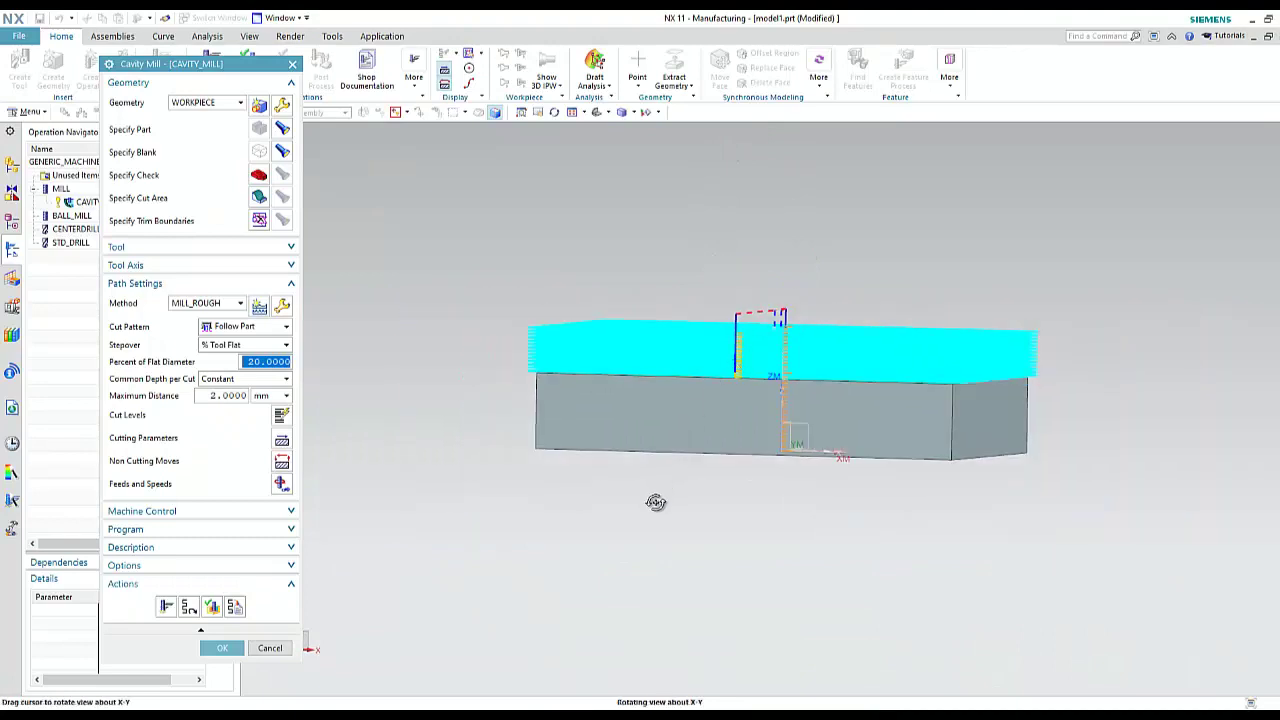
pyautogui.press('Home')
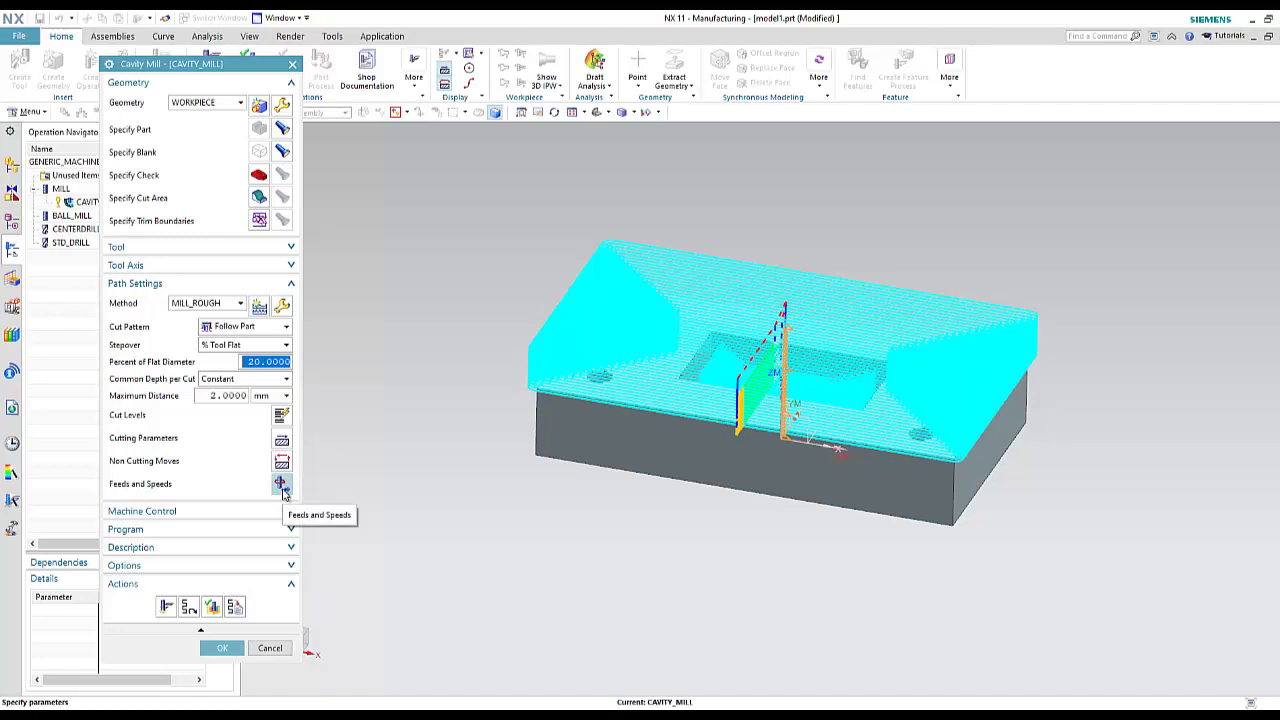
pyautogui.moveTo(514, 517); pyautogui.dragTo(569, 555, button='middle')
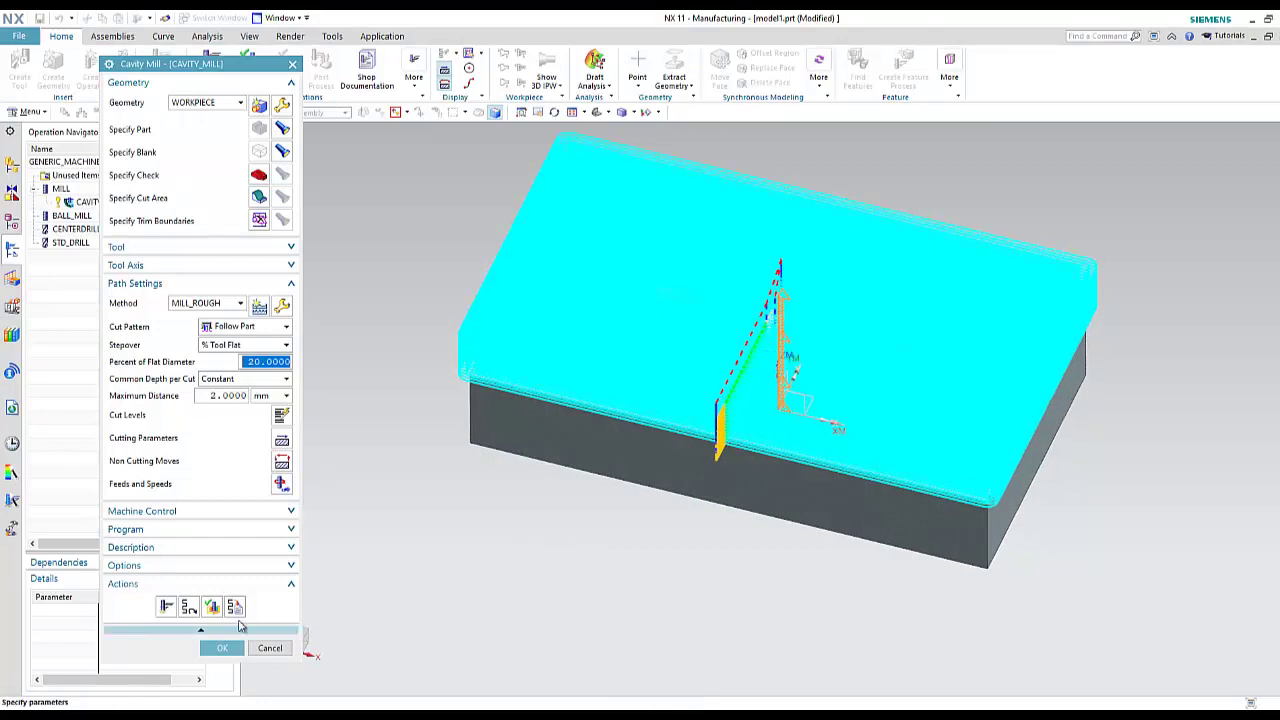
# Accept the CAVITY_MILL operation and show the Operation Navigator in Geometry View.
pyautogui.click(222, 648)
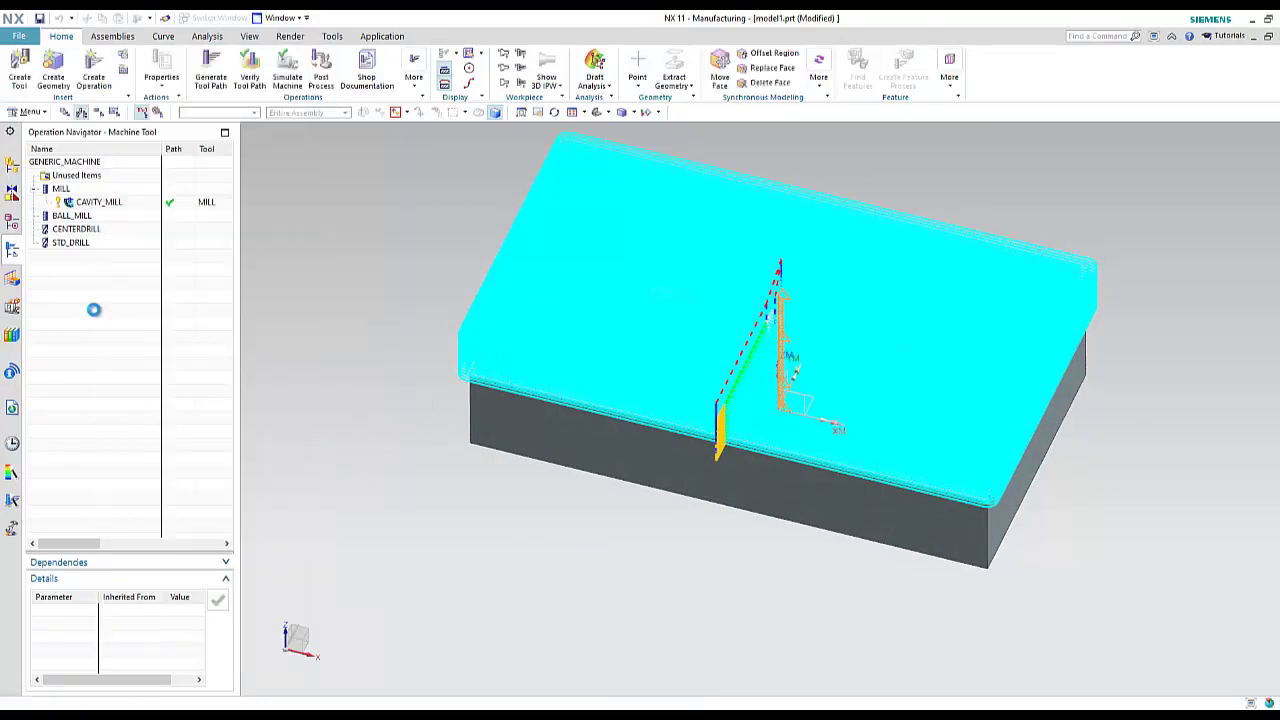
pyautogui.click(73, 204)
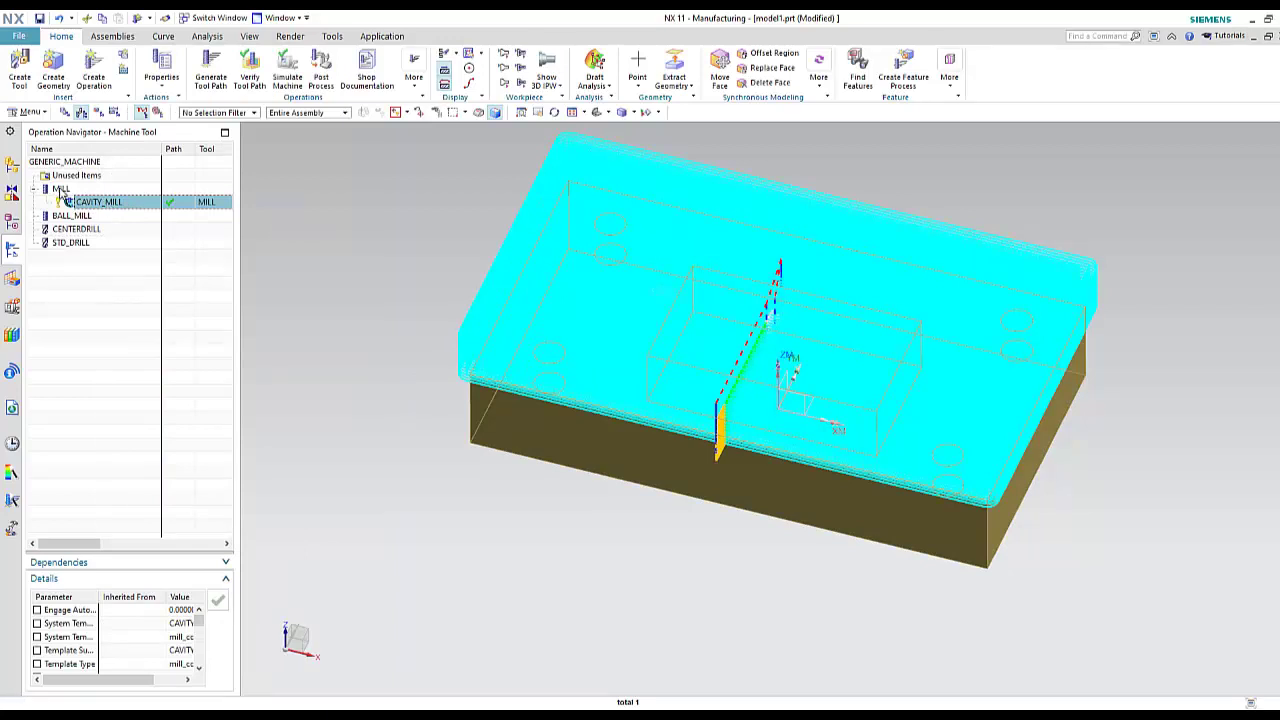
pyautogui.click(74, 304)
pyautogui.click(97, 112)
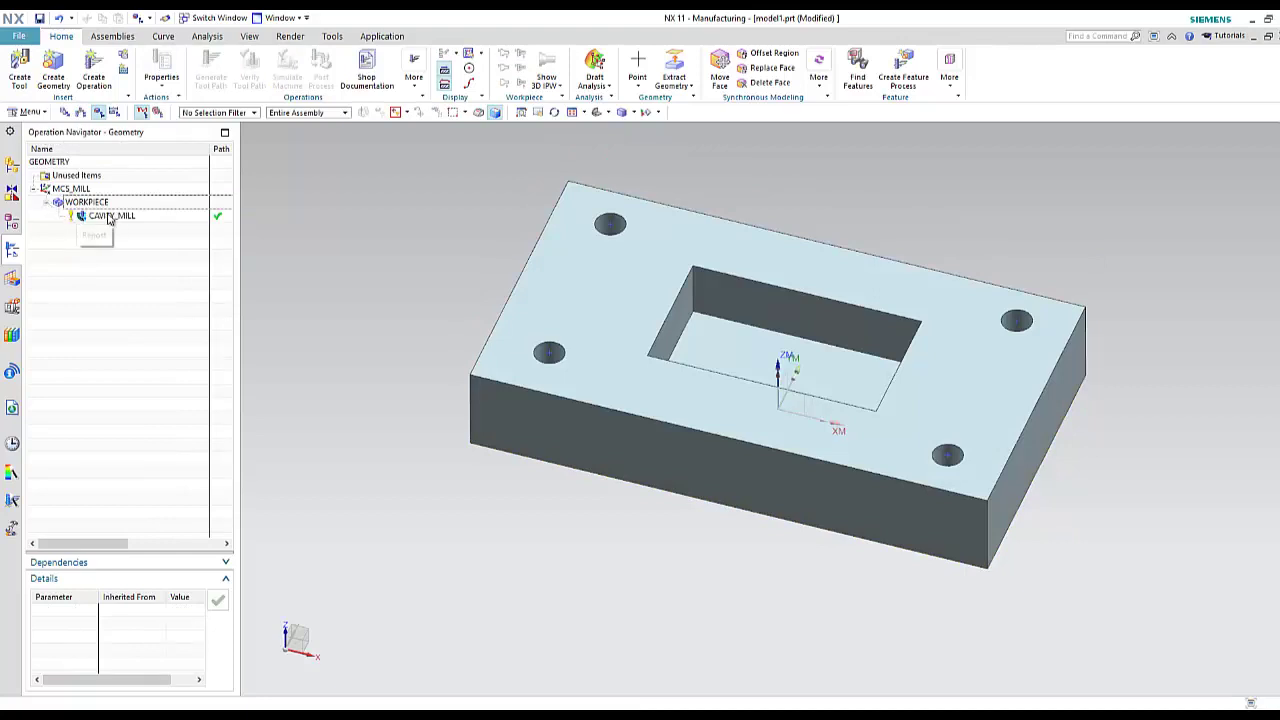
# Reopen CAVITY_MILL and launch toolpath verification.
pyautogui.click(110, 217)
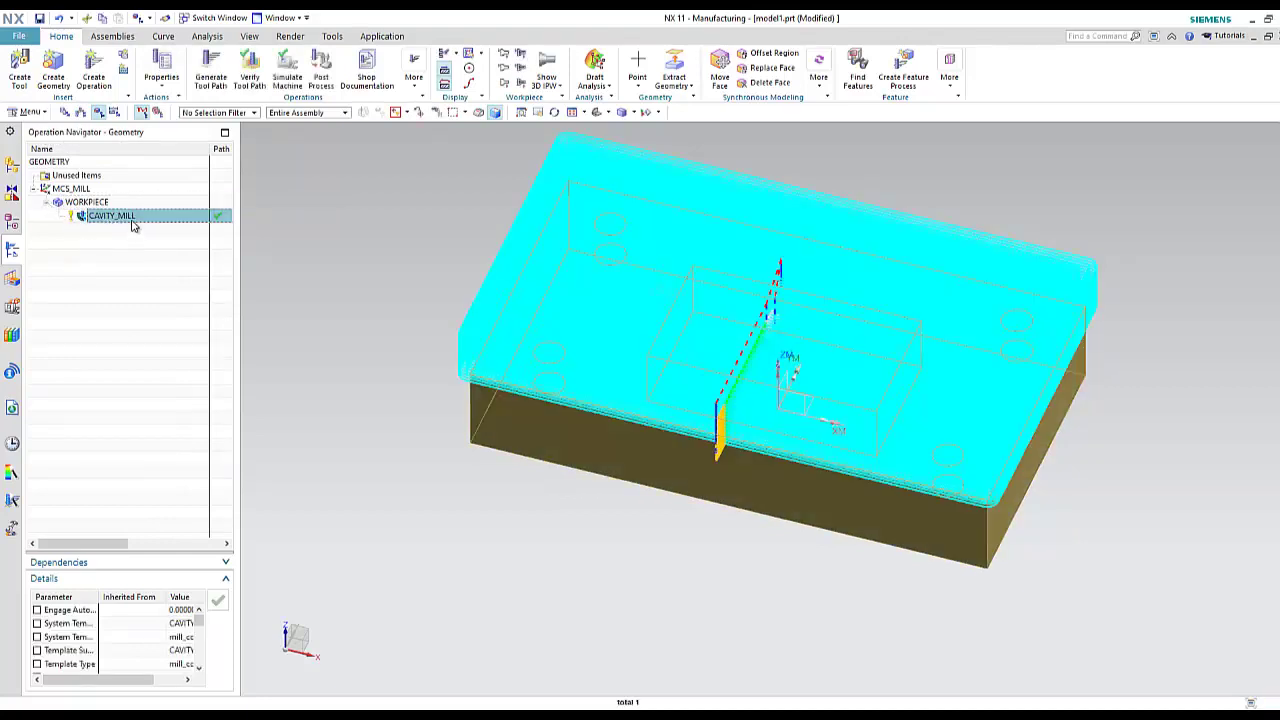
pyautogui.click(118, 216)
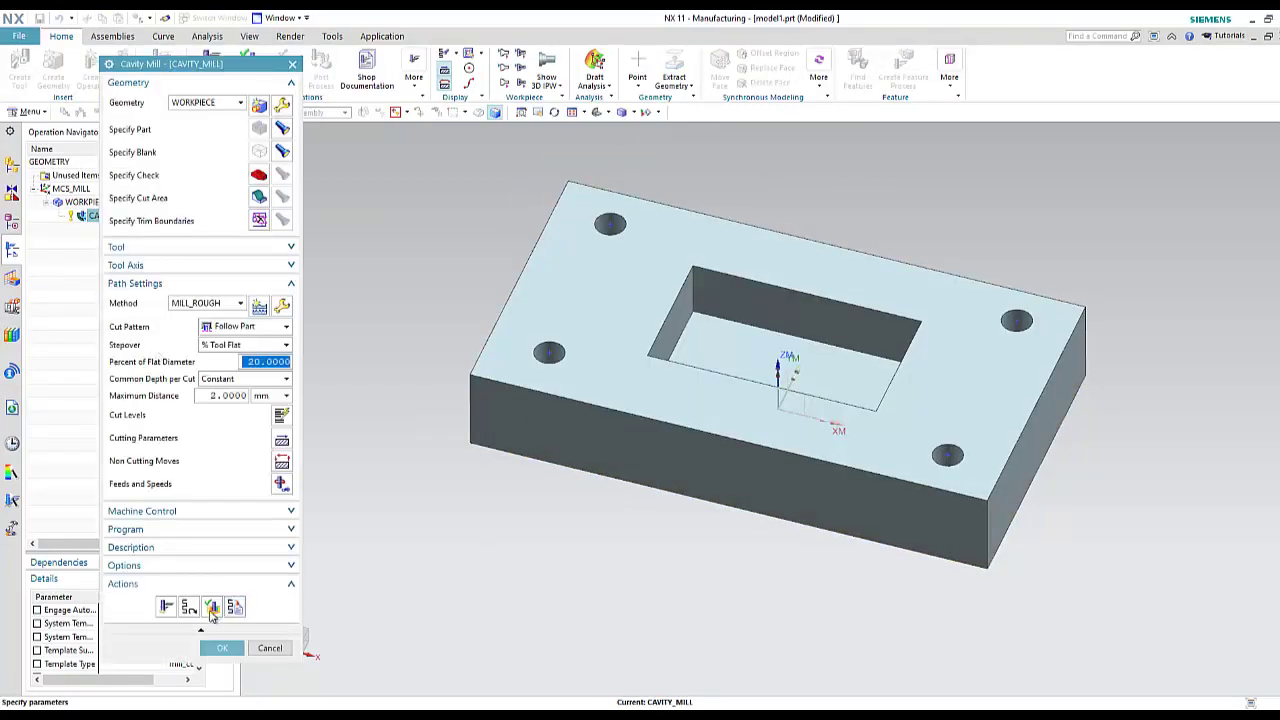
pyautogui.click(212, 608)
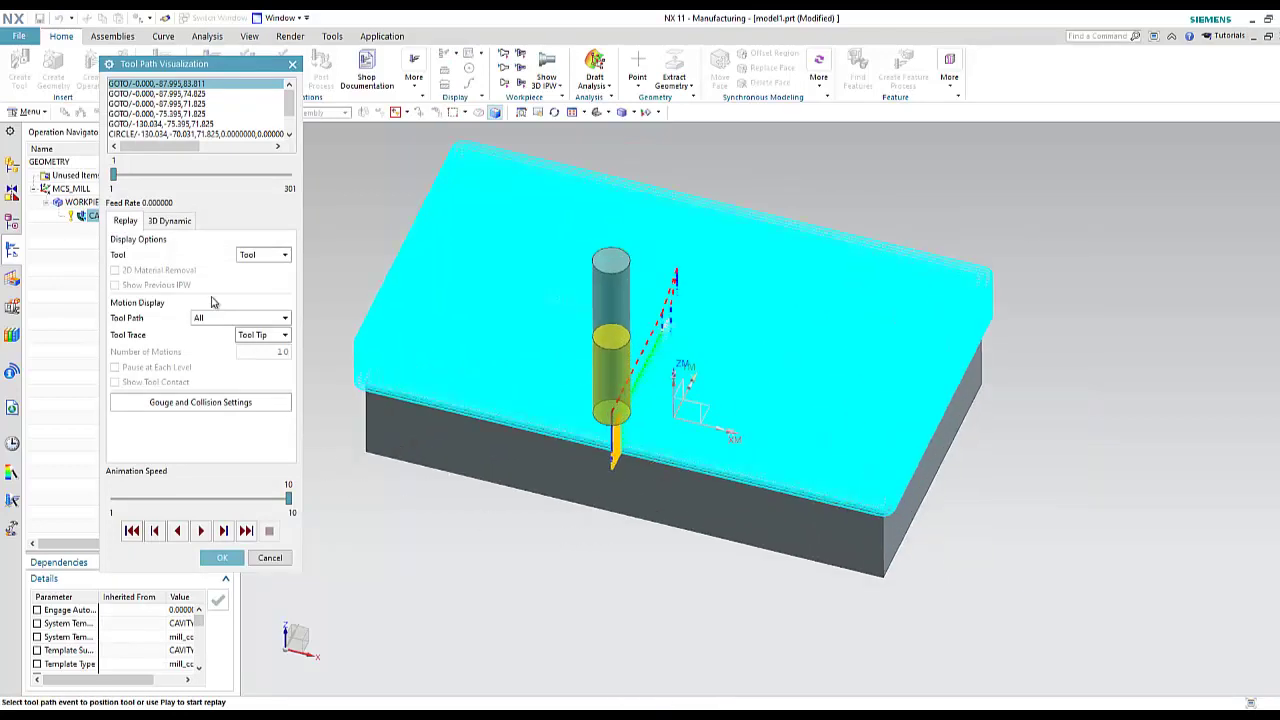
# On the 3D Dynamic tab, keep toolpath display None, set IPW Resolution to Fine, and play.
pyautogui.click(169, 222)
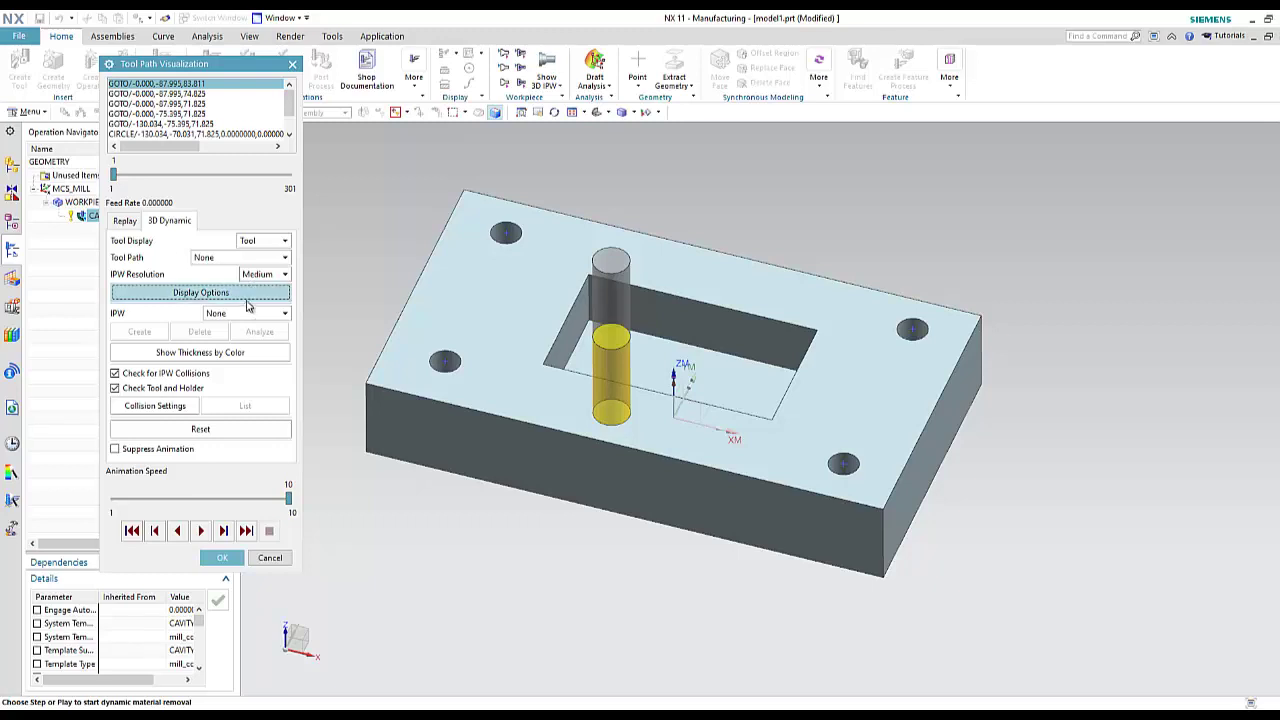
pyautogui.click(125, 222)
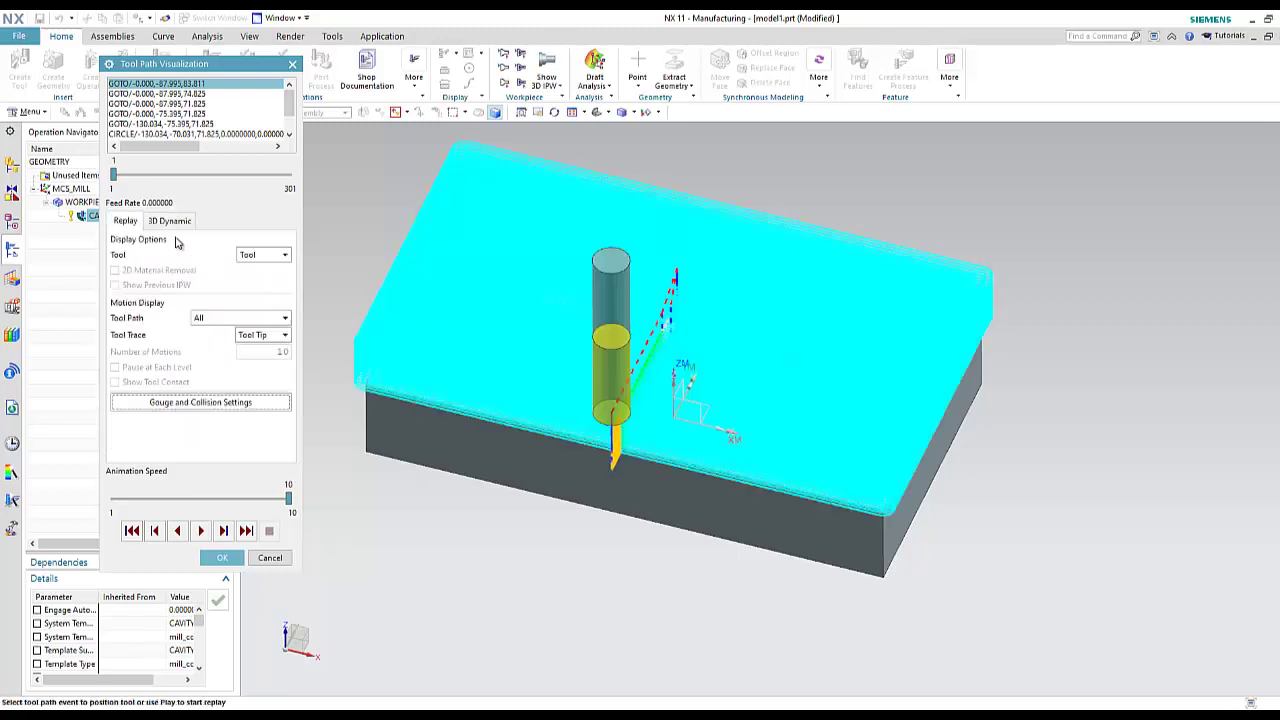
pyautogui.click(169, 221)
pyautogui.click(214, 292)
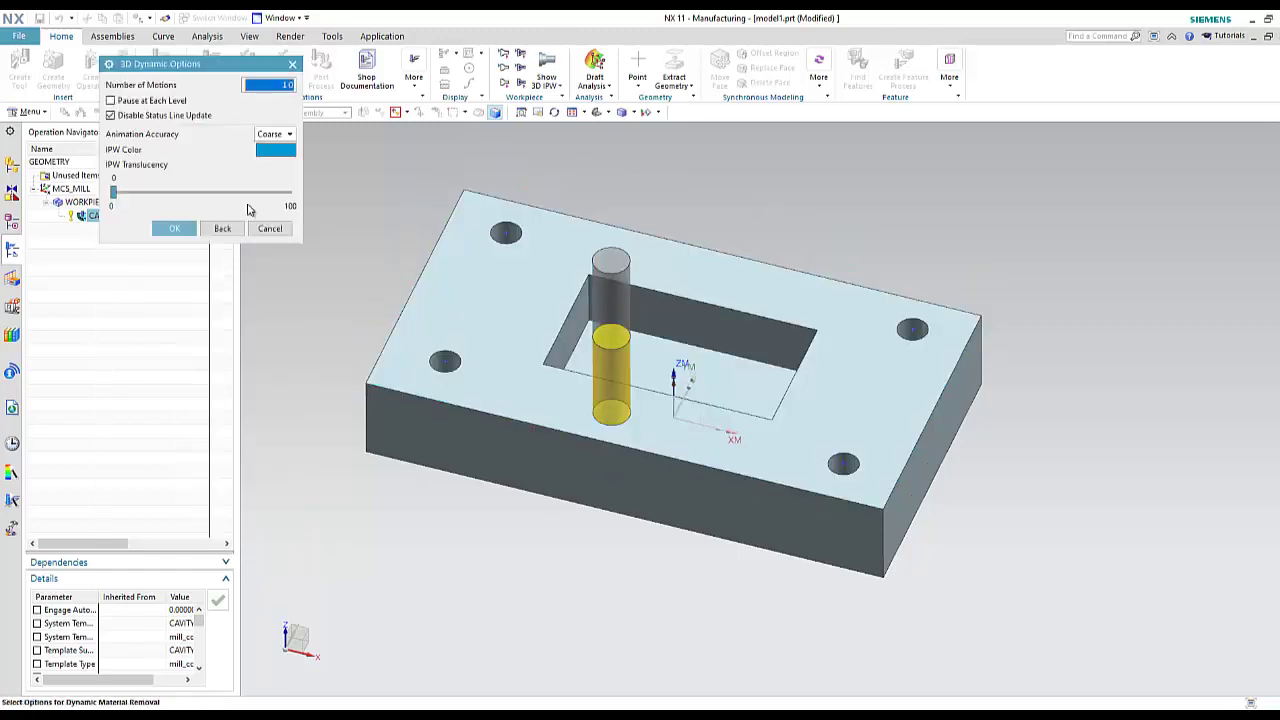
pyautogui.click(290, 134)
pyautogui.click(184, 229)
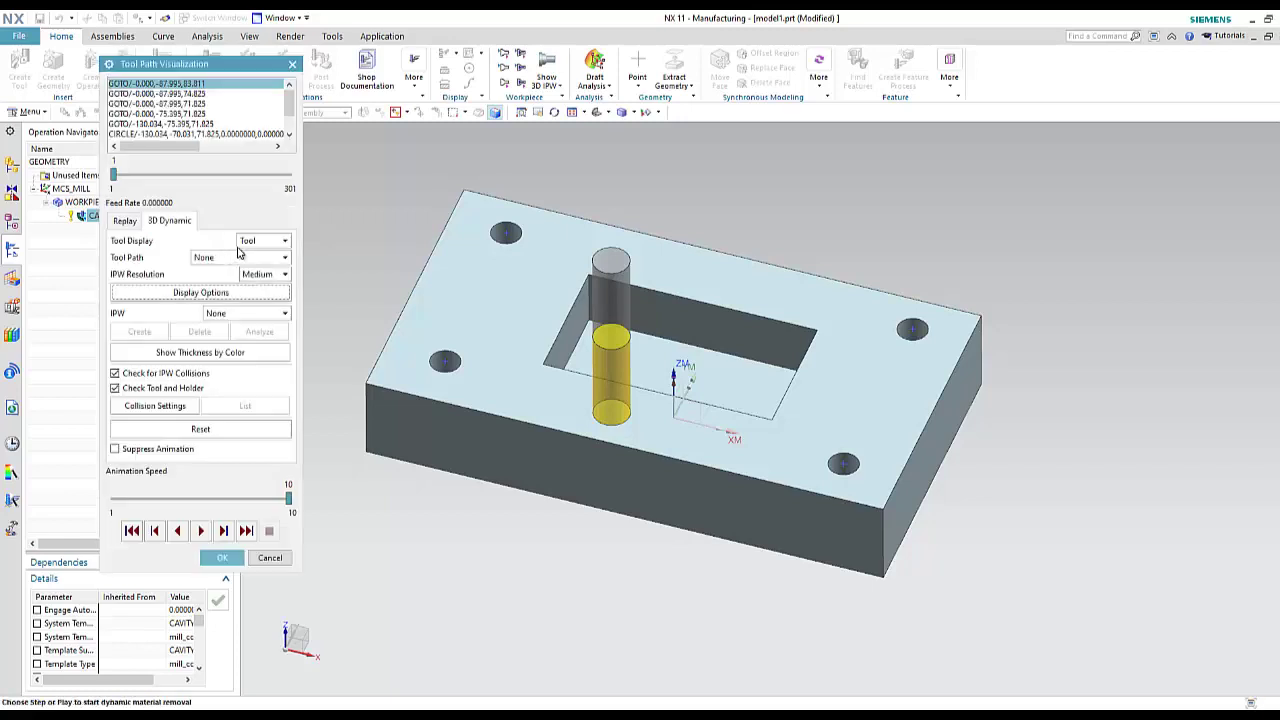
pyautogui.click(276, 257)
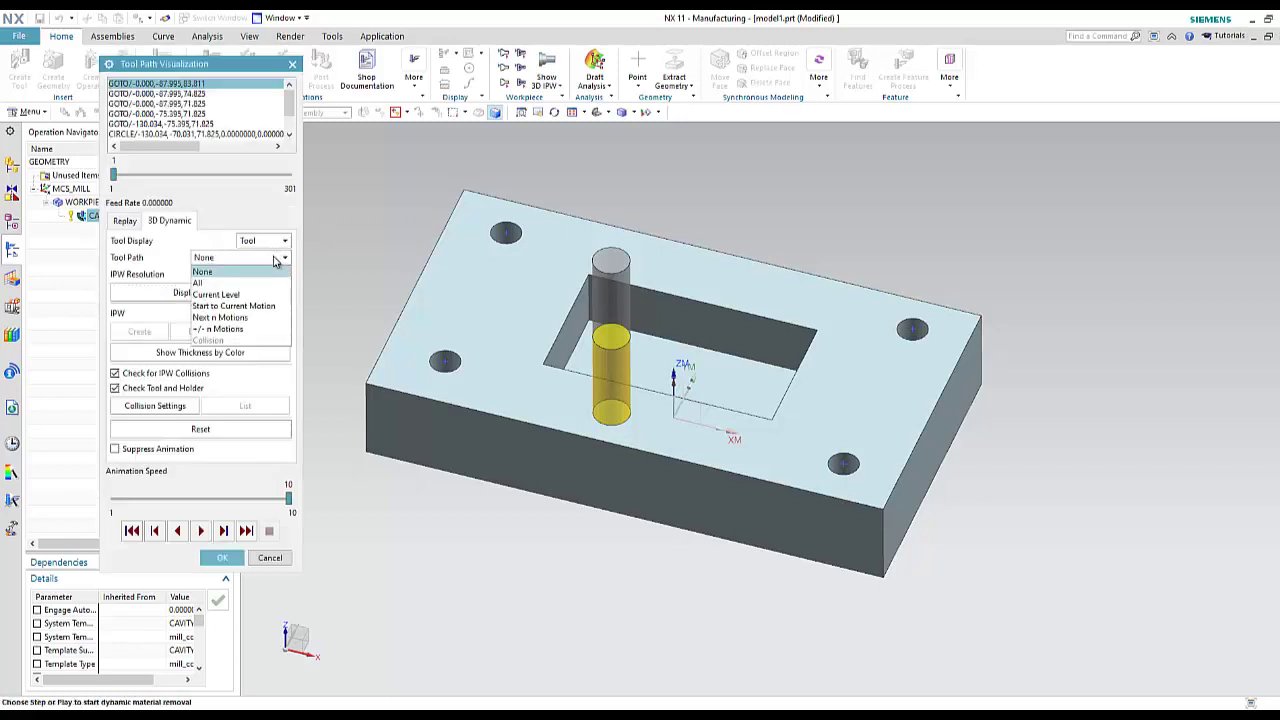
pyautogui.click(276, 256)
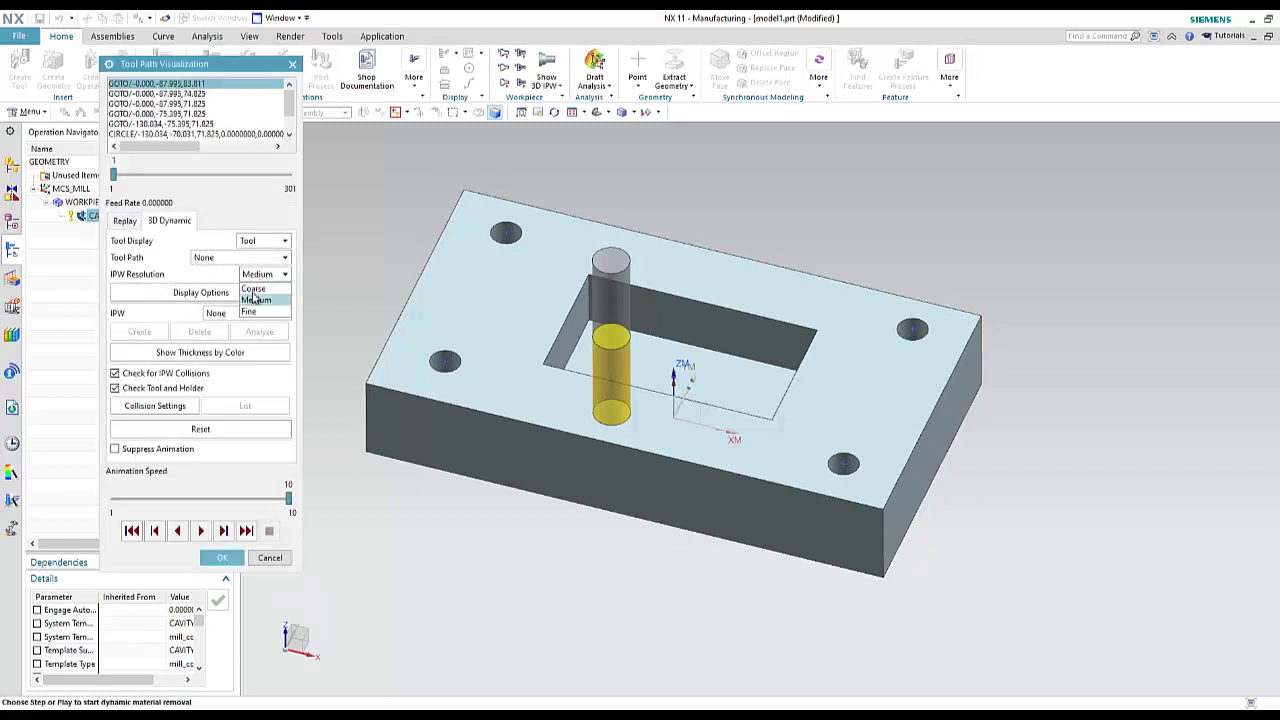
pyautogui.click(250, 311)
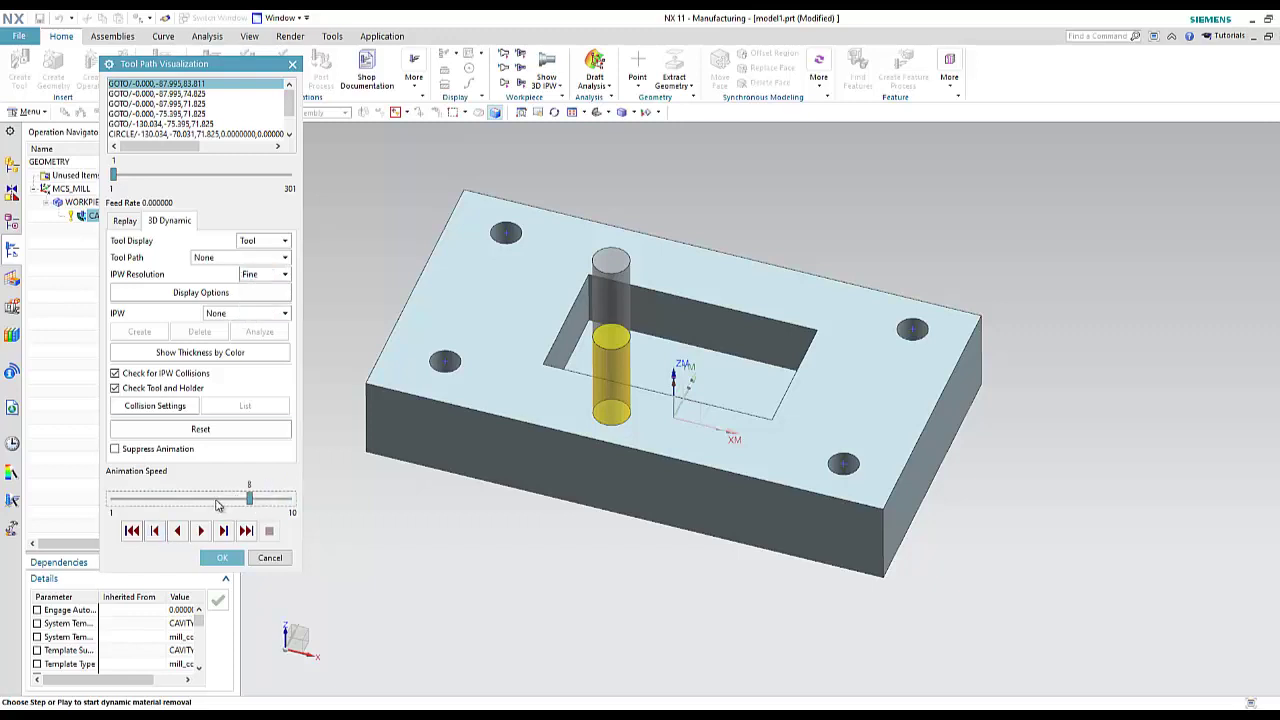
pyautogui.click(201, 531)
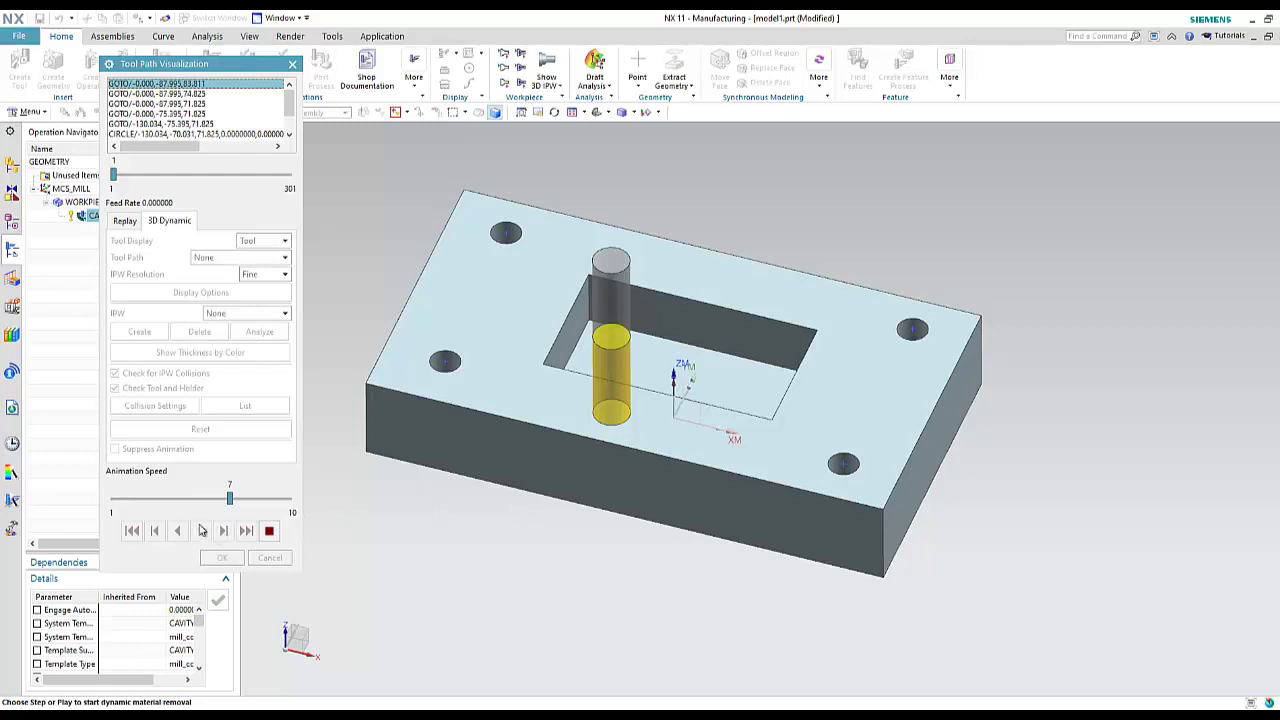
# Run the material-removal simulation to event 301 at speeds 6–8, orbiting to watch the pocket form.
pyautogui.moveTo(229, 498)
pyautogui.mouseDown()
pyautogui.moveTo(171, 498)
pyautogui.moveTo(247, 503)
pyautogui.mouseUp()
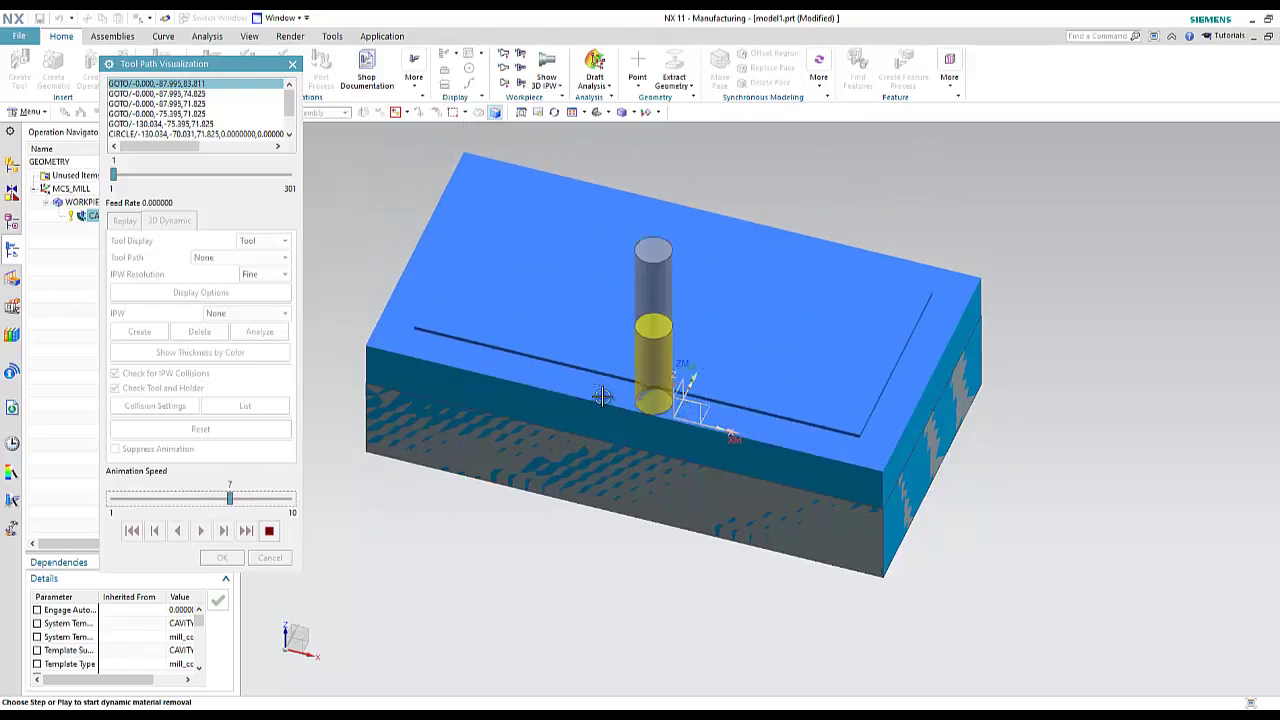
pyautogui.click(289, 502)
pyautogui.click(287, 503)
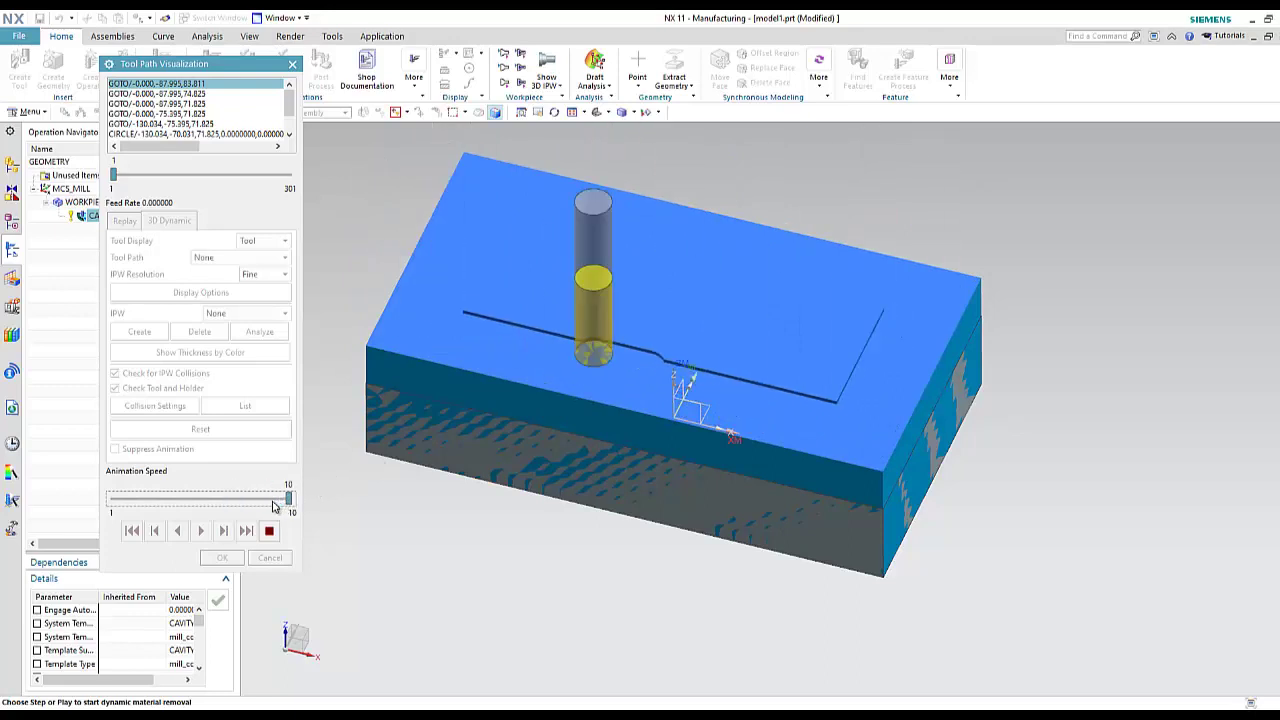
pyautogui.click(222, 502)
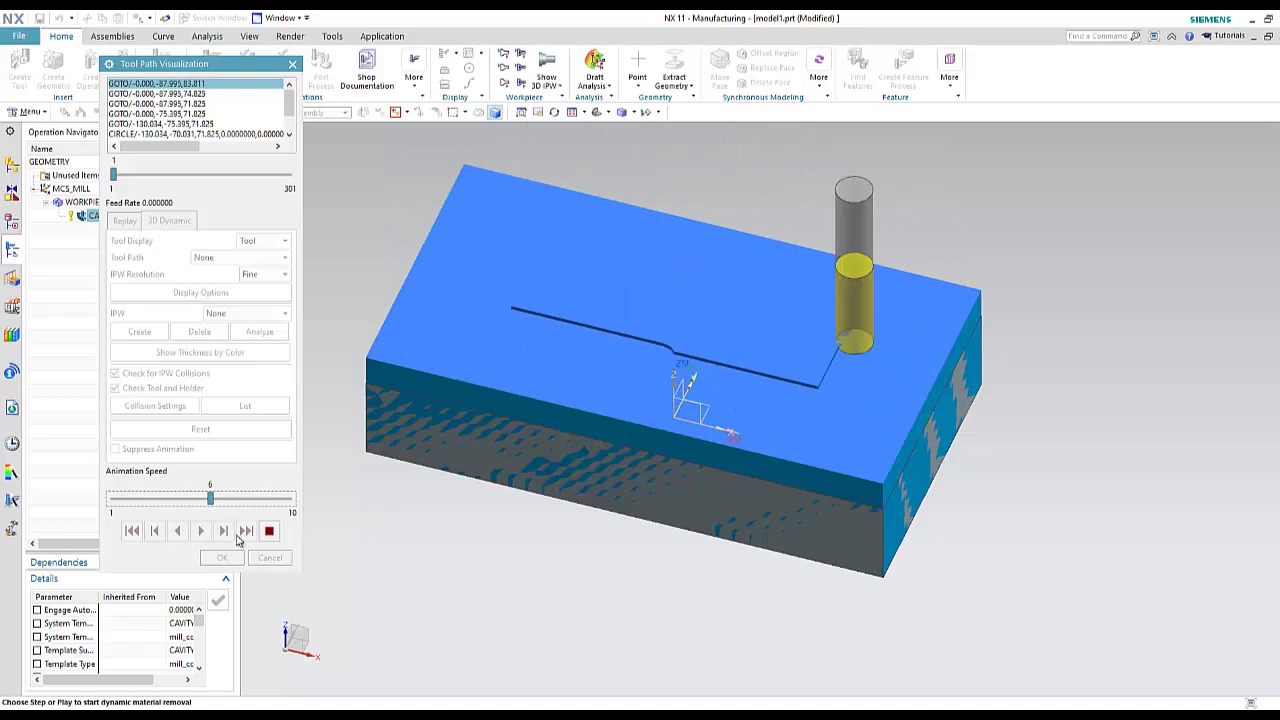
pyautogui.moveTo(210, 497); pyautogui.dragTo(229, 497)
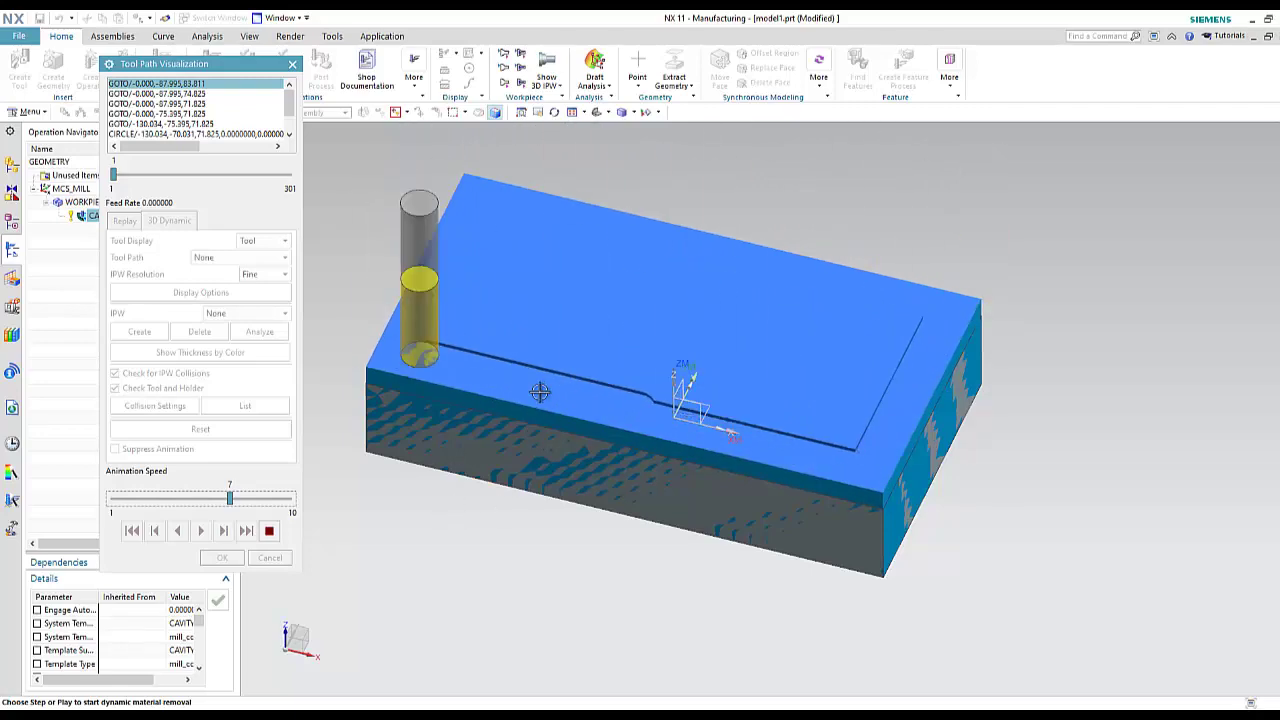
pyautogui.moveTo(523, 503); pyautogui.dragTo(465, 530, button='middle')
pyautogui.click(249, 497)
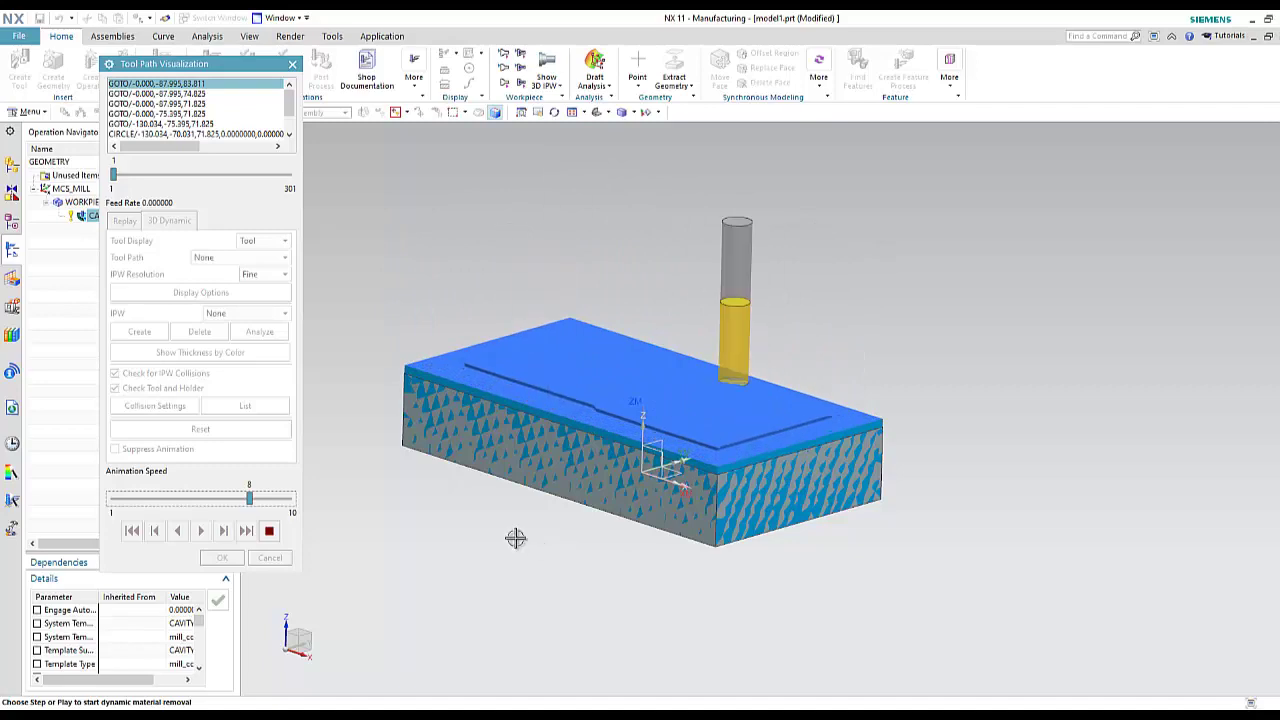
pyautogui.moveTo(377, 457); pyautogui.dragTo(431, 509, button='middle')
pyautogui.click(285, 505)
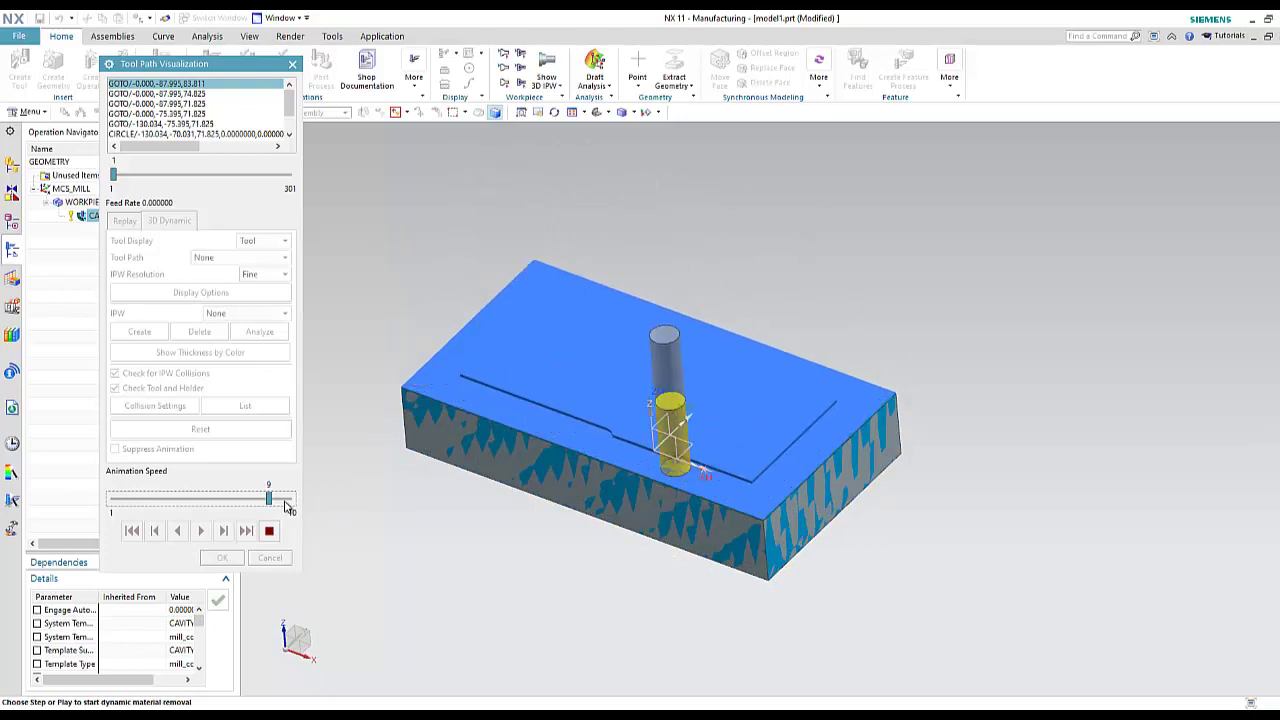
pyautogui.click(250, 507)
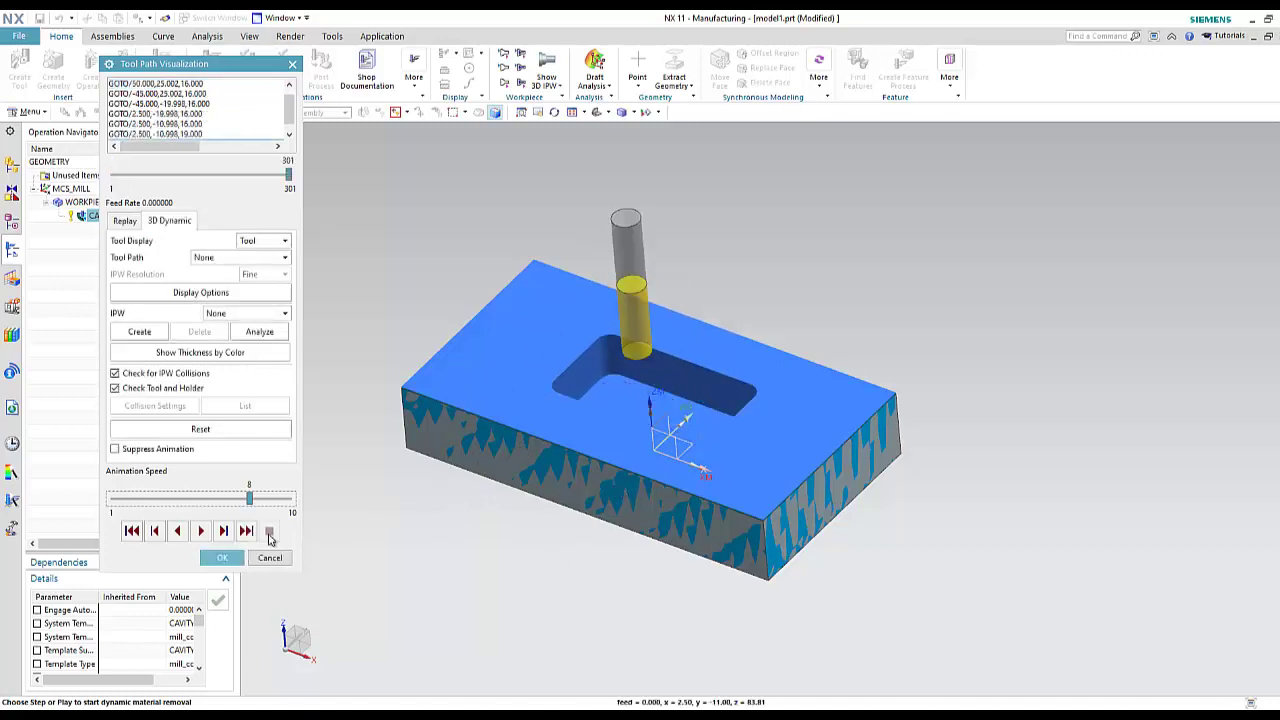
# Close verification and the Cavity Mill dialog, then select CAVITY_MILL.
pyautogui.click(224, 558)
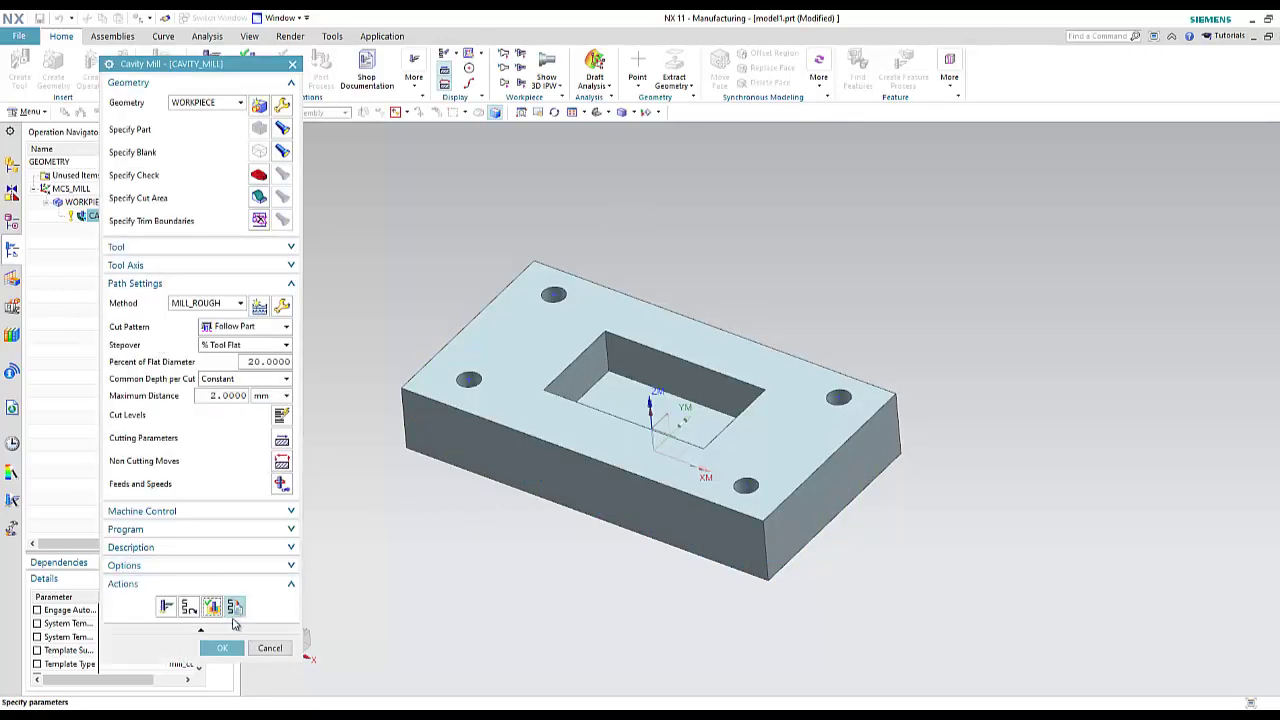
pyautogui.click(221, 648)
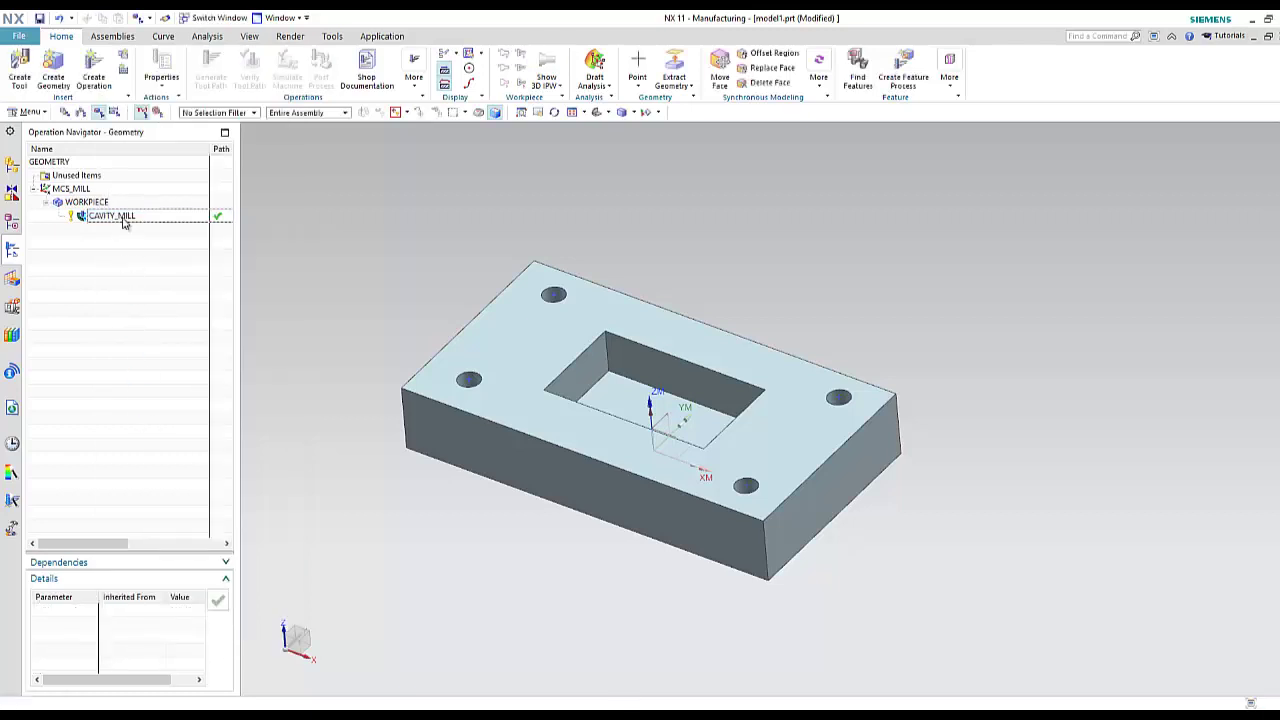
pyautogui.click(125, 218)
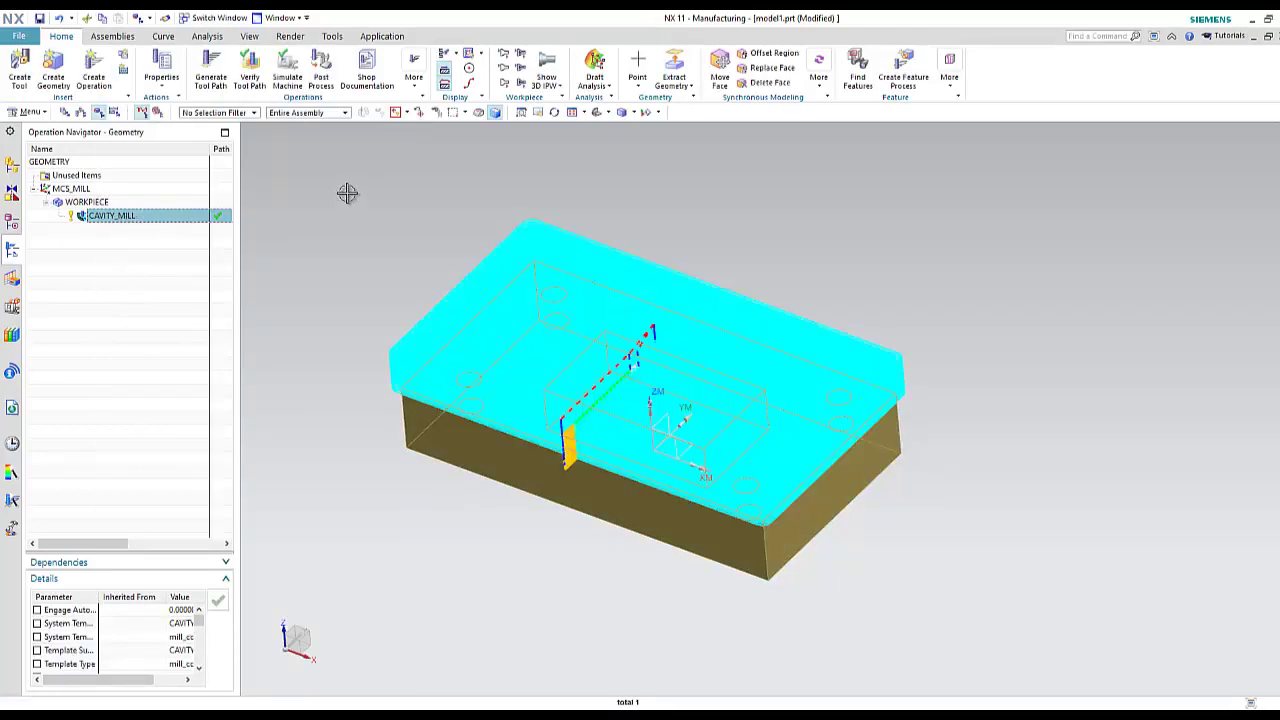
# Post-process CAVITY_MILL with MILL_3_AXIS to a model1 output file, producing the NC listing.
pyautogui.click(322, 78)
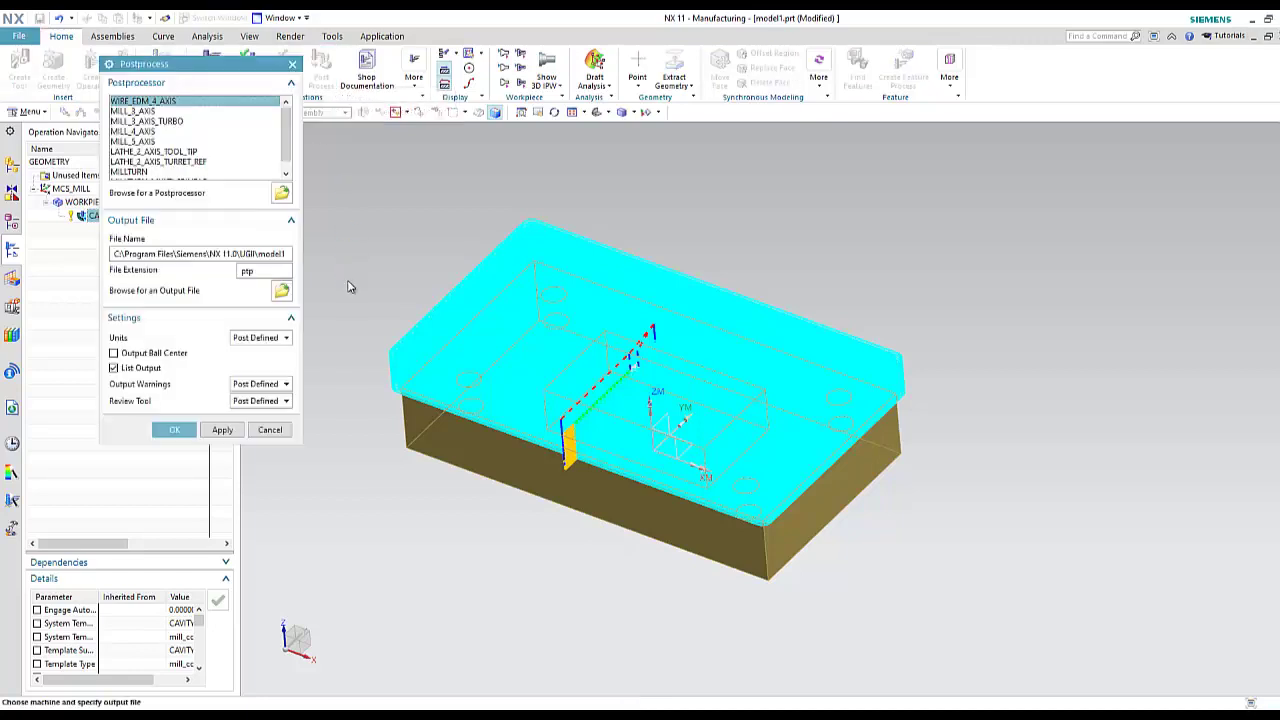
pyautogui.click(141, 112)
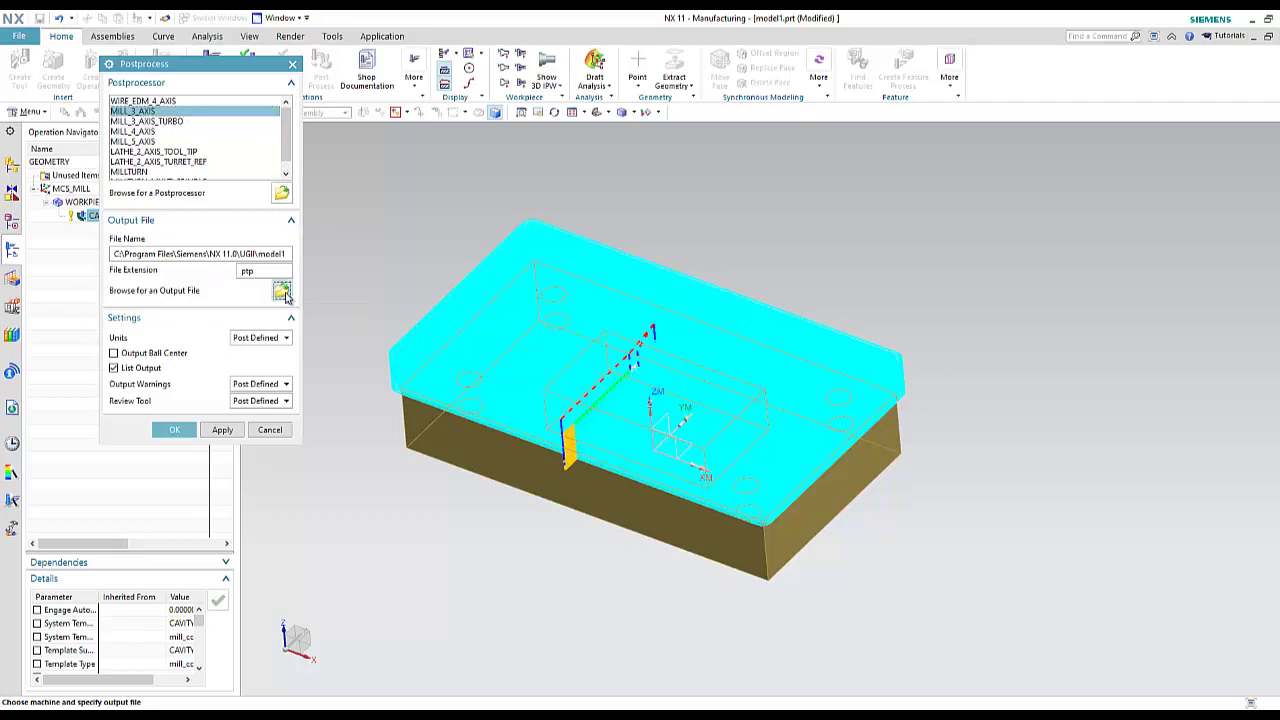
pyautogui.click(282, 291)
pyautogui.click(47, 207)
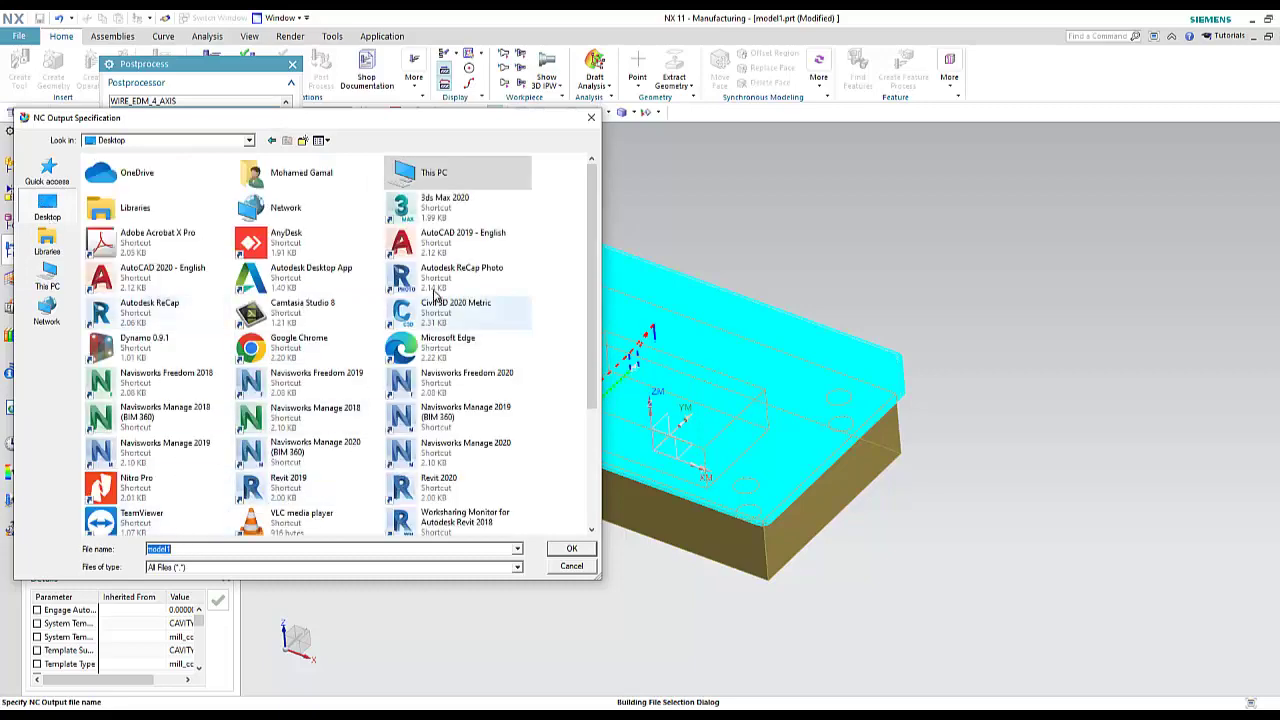
pyautogui.click(565, 551)
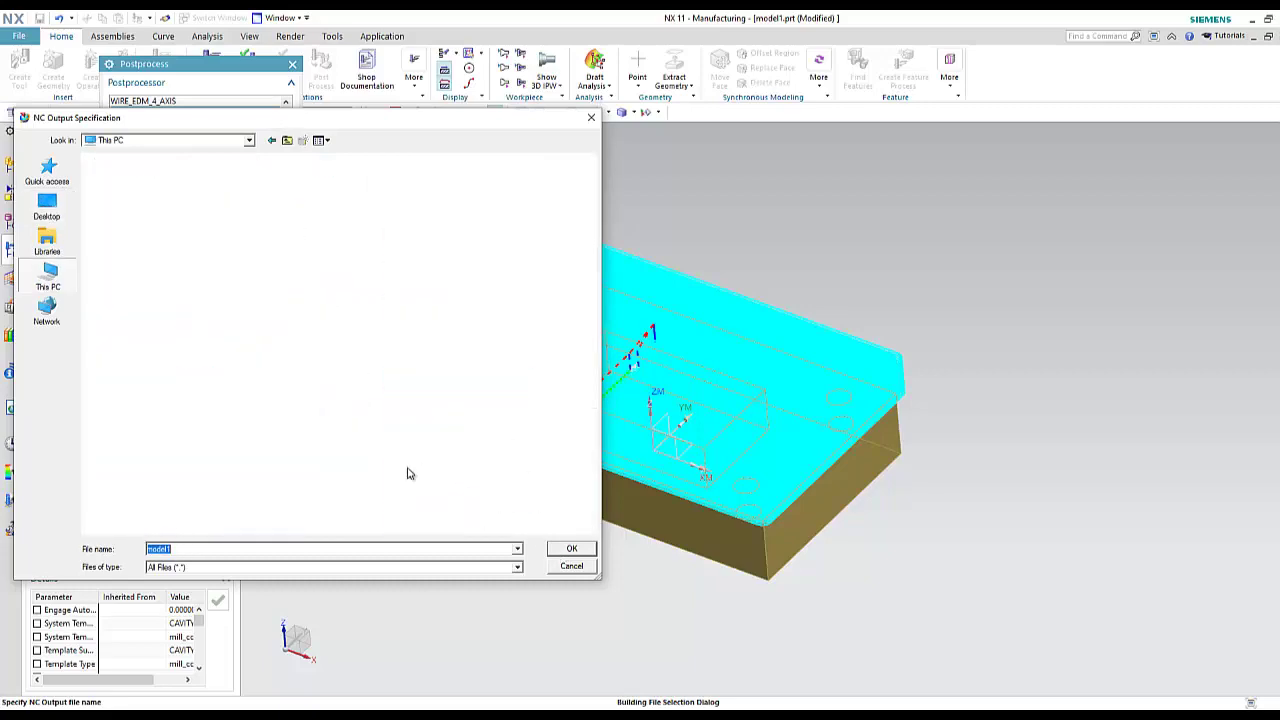
pyautogui.click(574, 551)
pyautogui.click(176, 429)
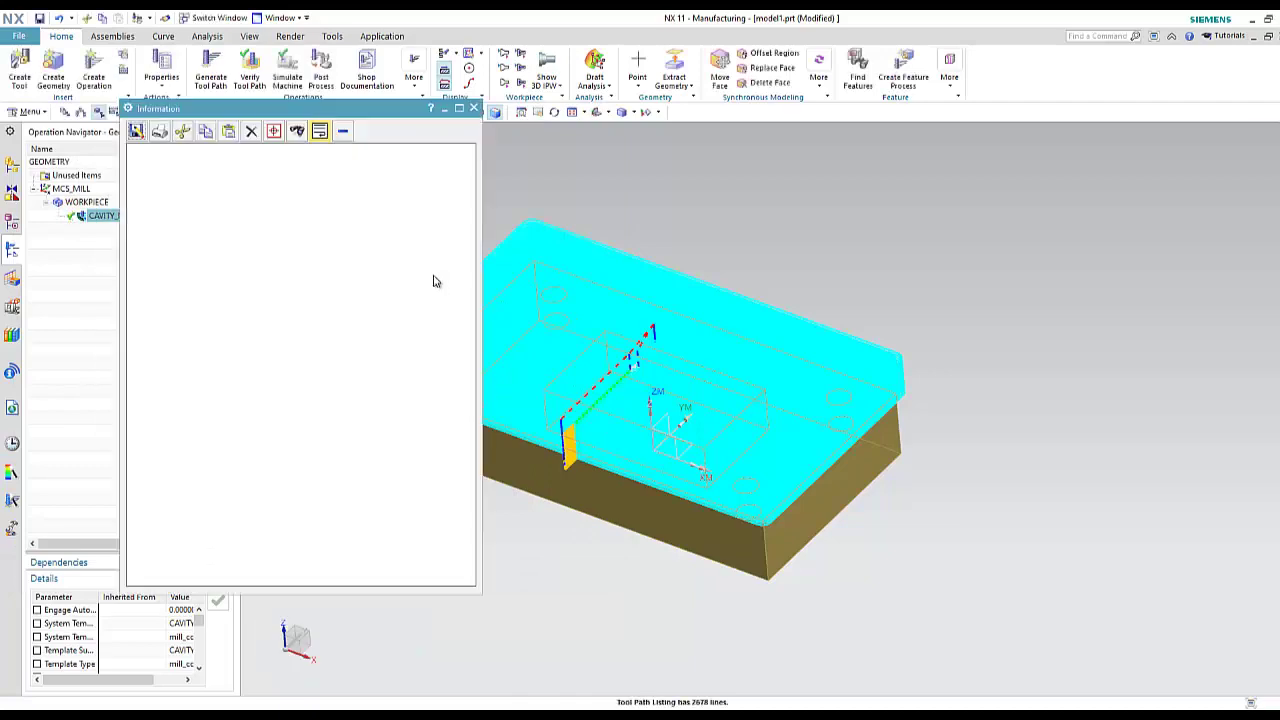
# Scroll through the generated G-code listing, then close it.
pyautogui.moveTo(472, 166)
pyautogui.mouseDown()
pyautogui.moveTo(472, 477)
pyautogui.moveTo(469, 160)
pyautogui.mouseUp()
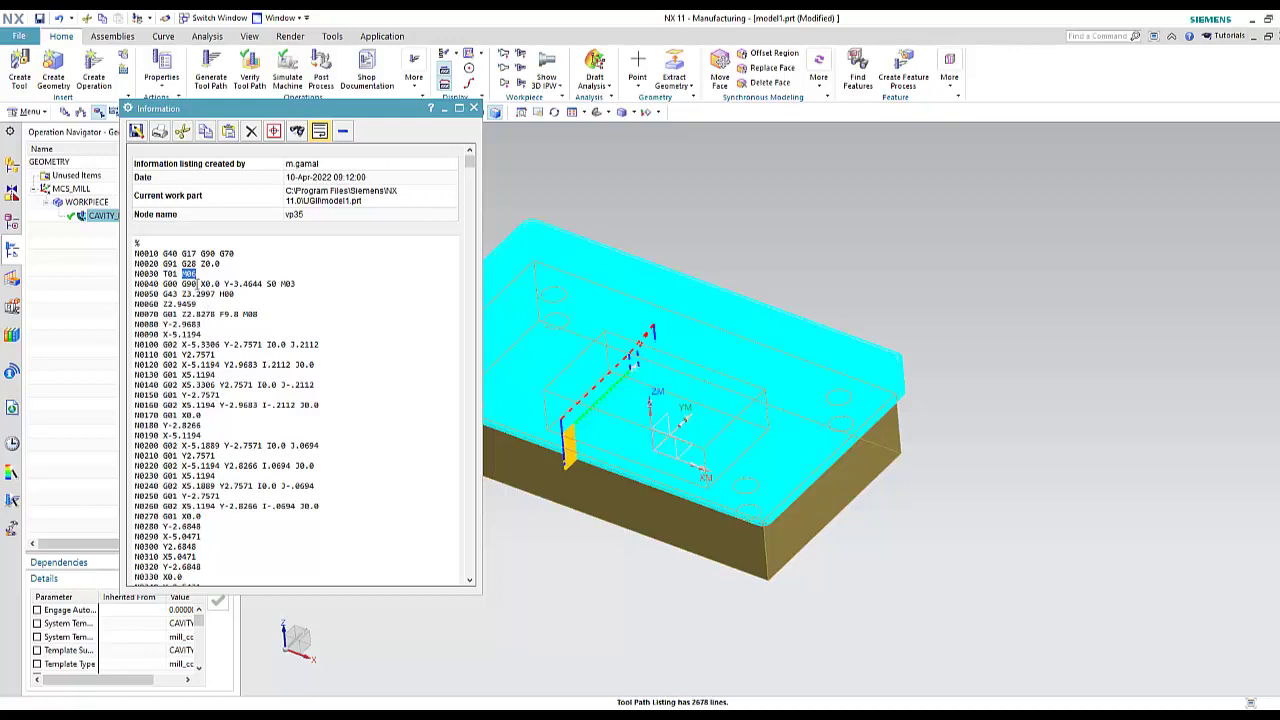
pyautogui.moveTo(136, 253); pyautogui.dragTo(260, 592)
pyautogui.rightClick(371, 266)
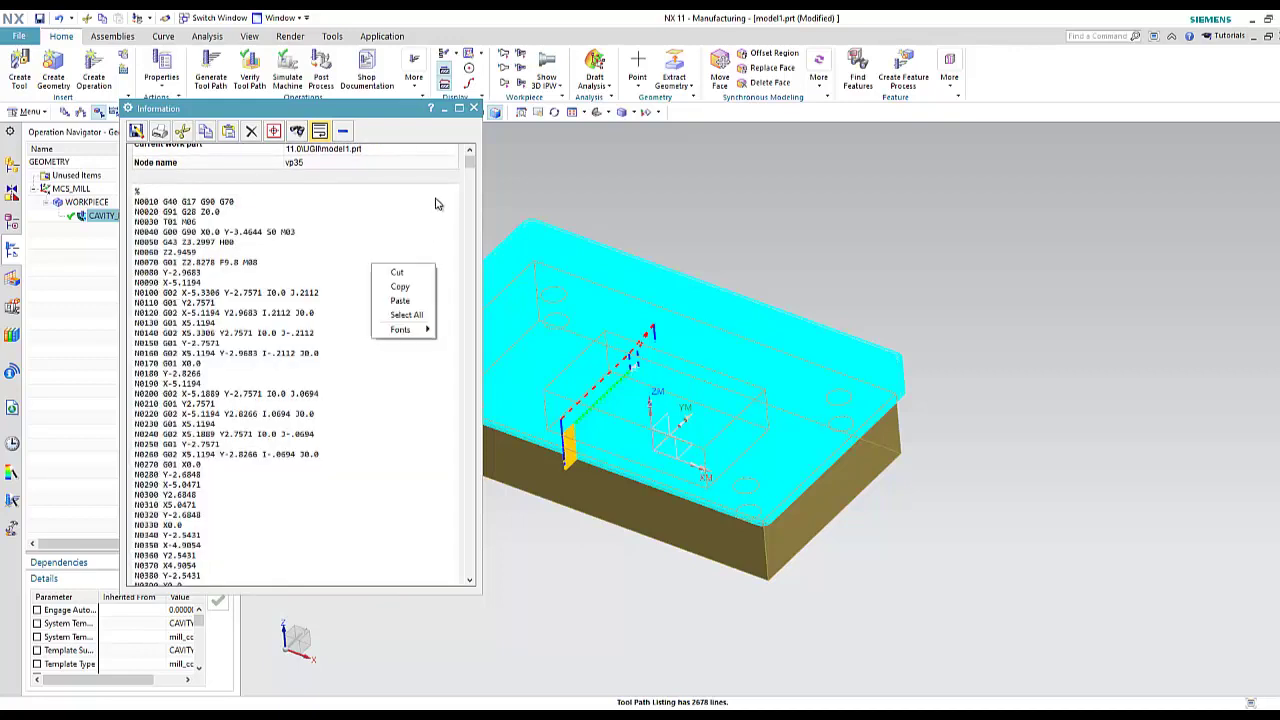
pyautogui.click(437, 178)
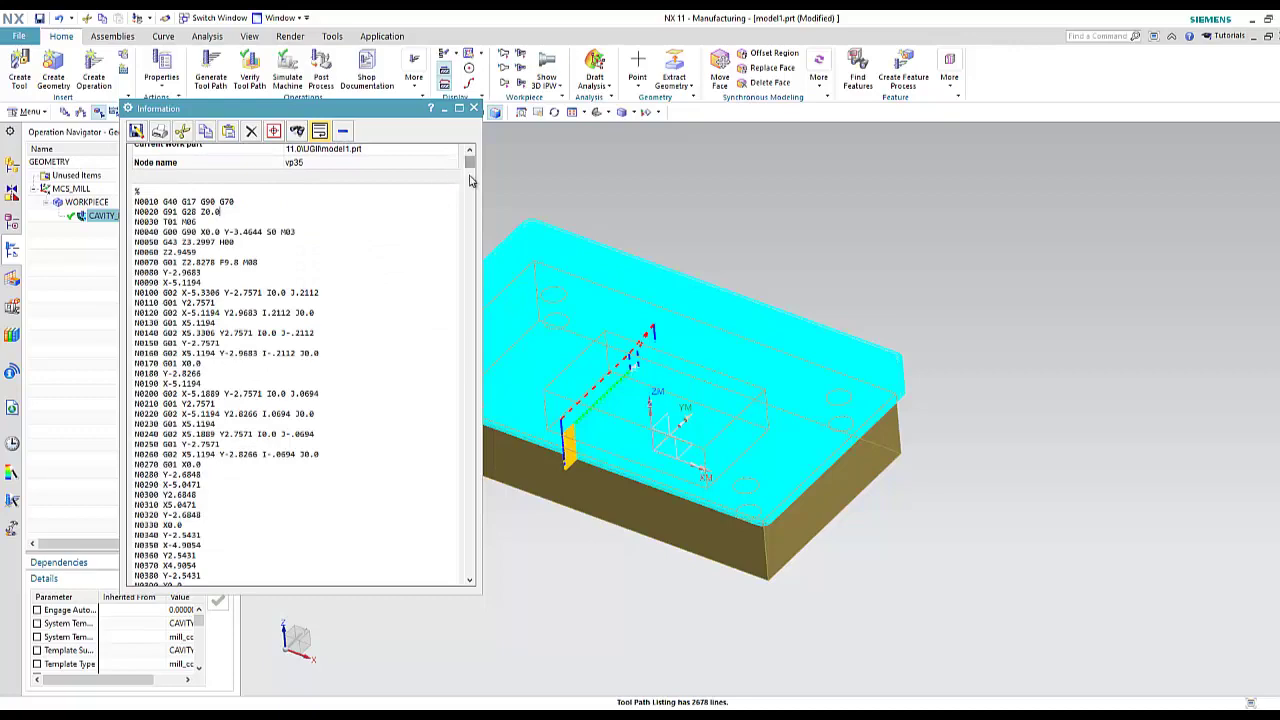
pyautogui.moveTo(470, 180)
pyautogui.mouseDown()
pyautogui.moveTo(483, 500)
pyautogui.moveTo(469, 156)
pyautogui.mouseUp()
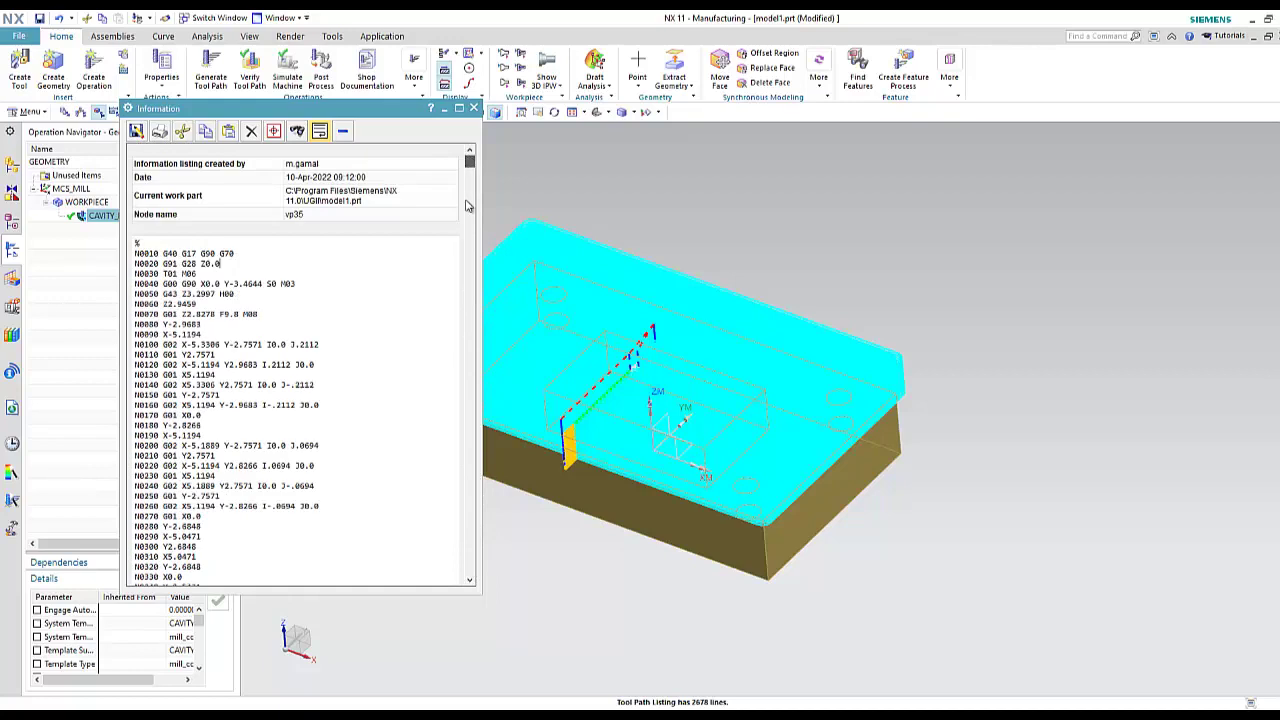
pyautogui.click(474, 108)
# Clear the Operation Navigator selection and begin a new operation.
pyautogui.click(179, 285)
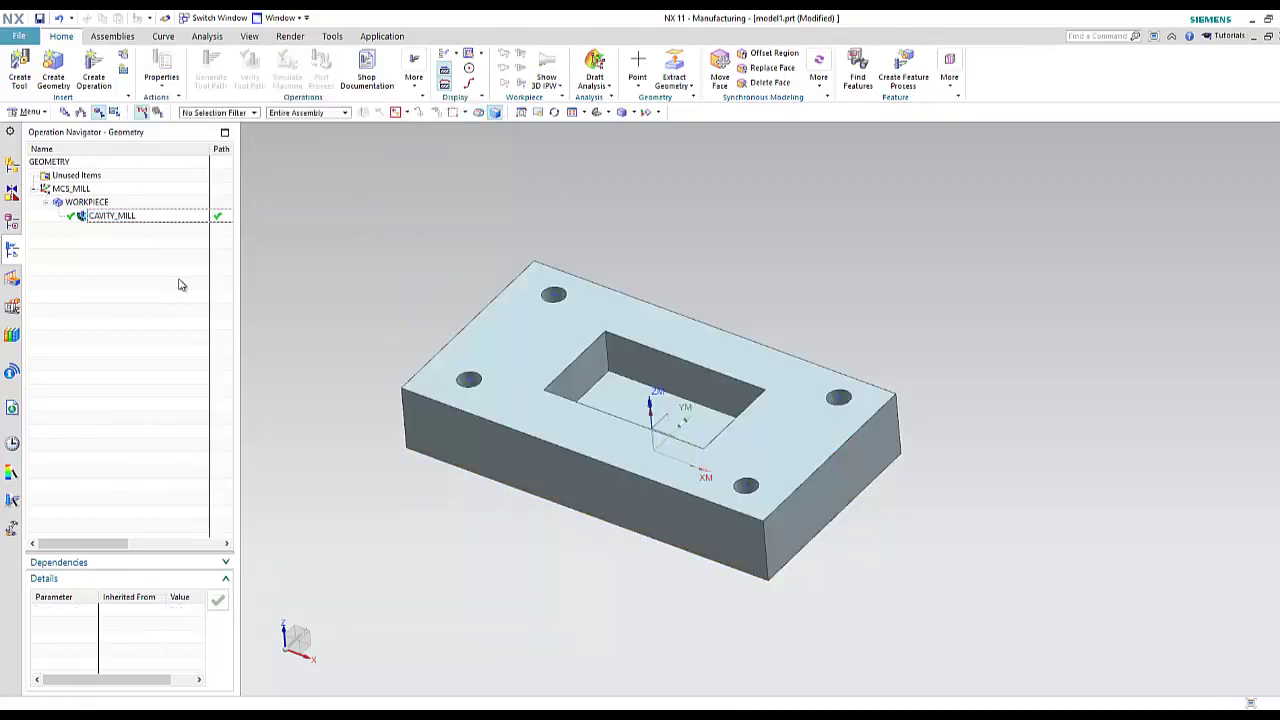
pyautogui.scroll(1, 378, 335)
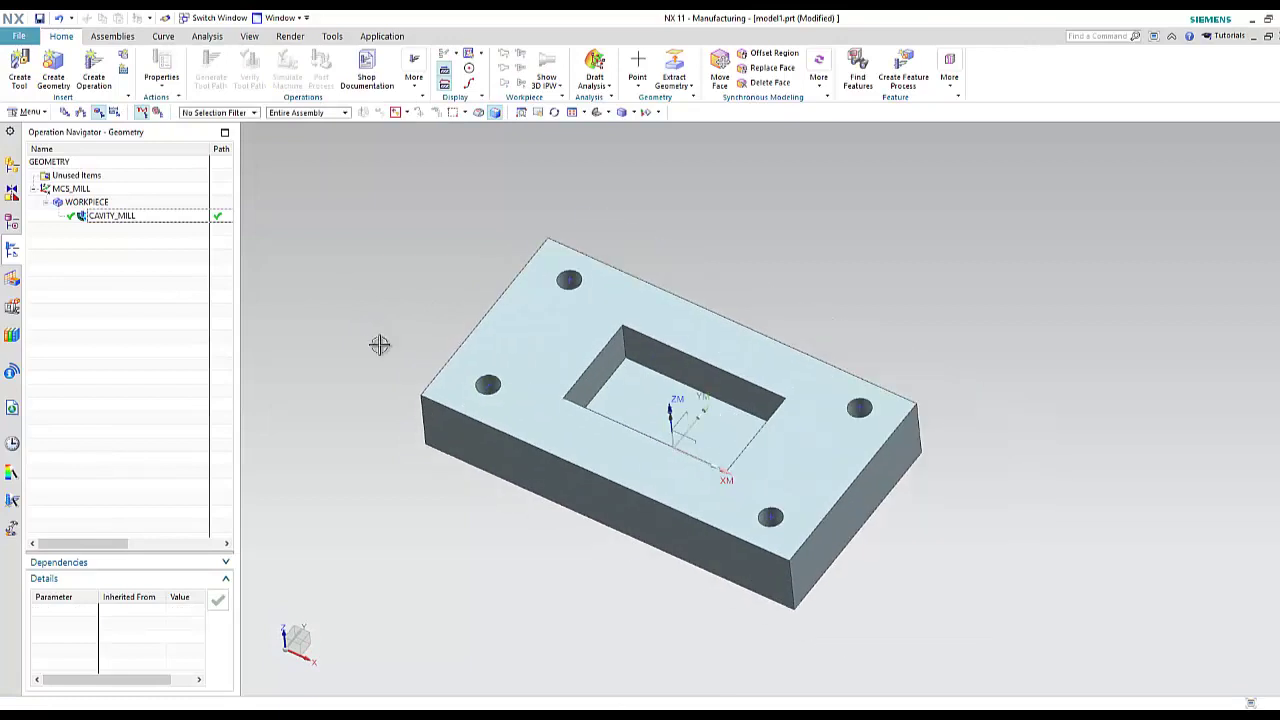
pyautogui.click(93, 66)
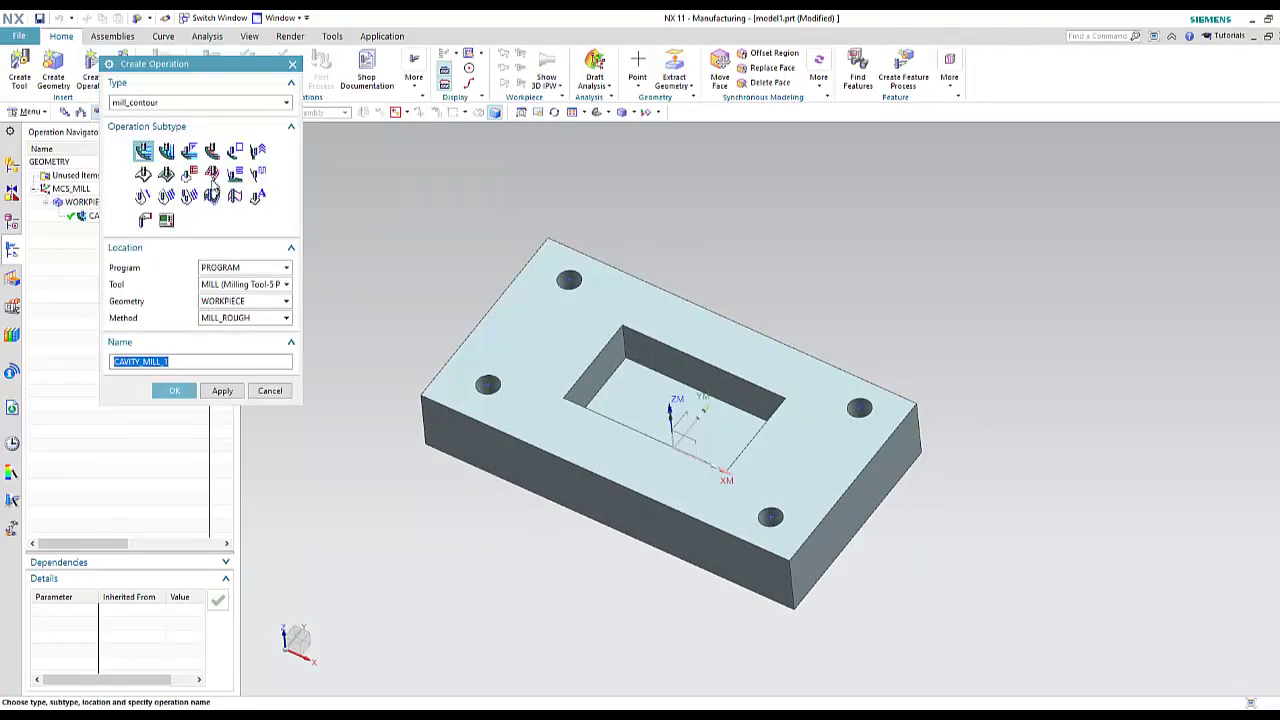
# Choose the Rest Milling subtype with tool BALL_MILL and method MILL_FINISH, and confirm.
pyautogui.click(211, 154)
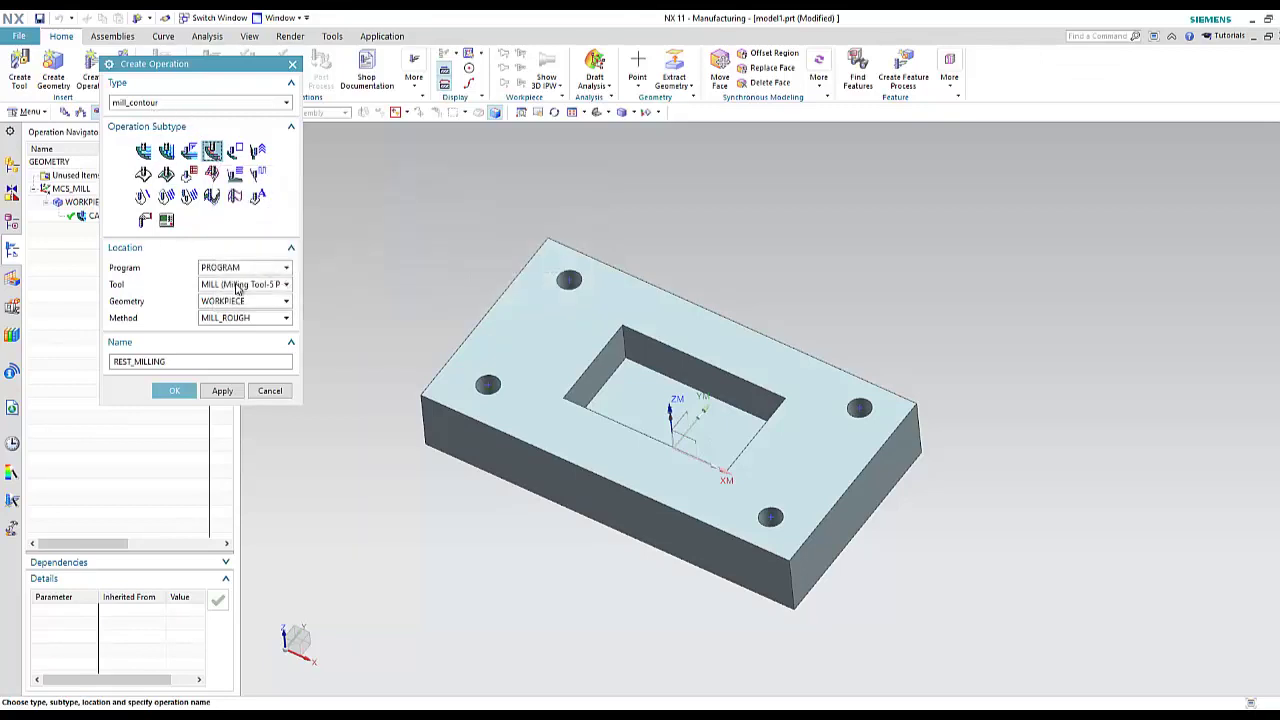
pyautogui.click(238, 286)
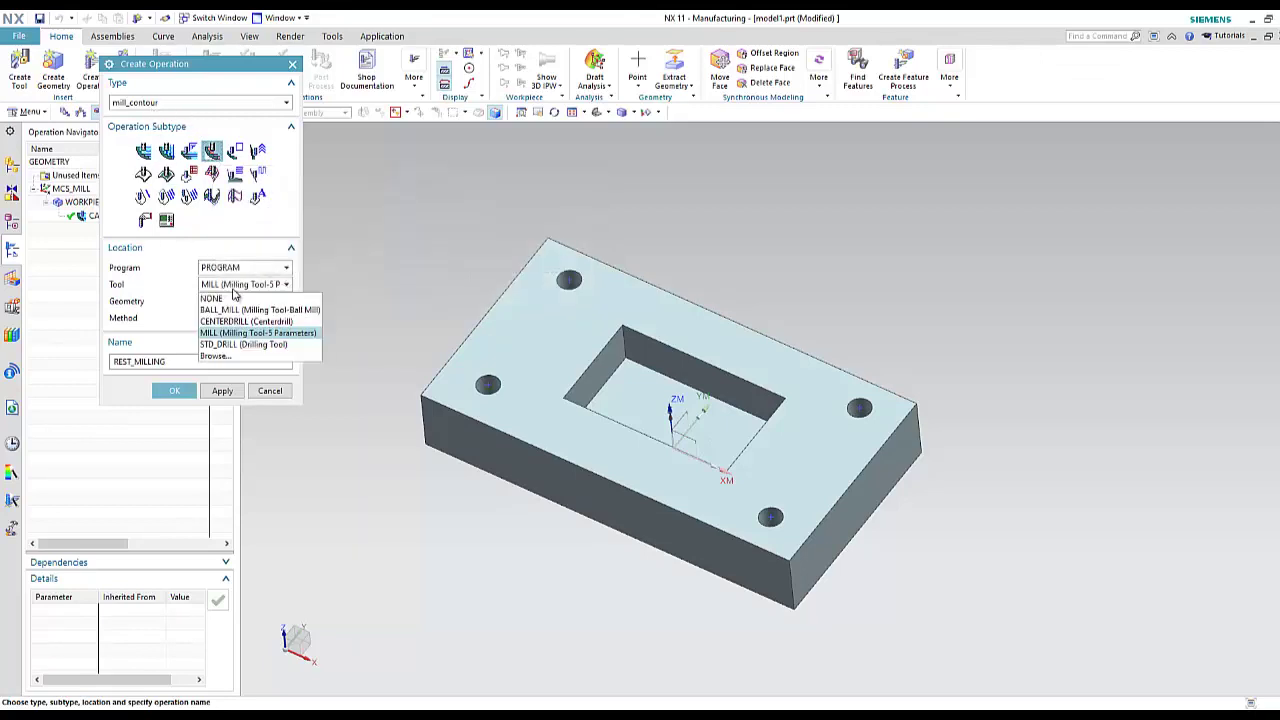
pyautogui.click(218, 311)
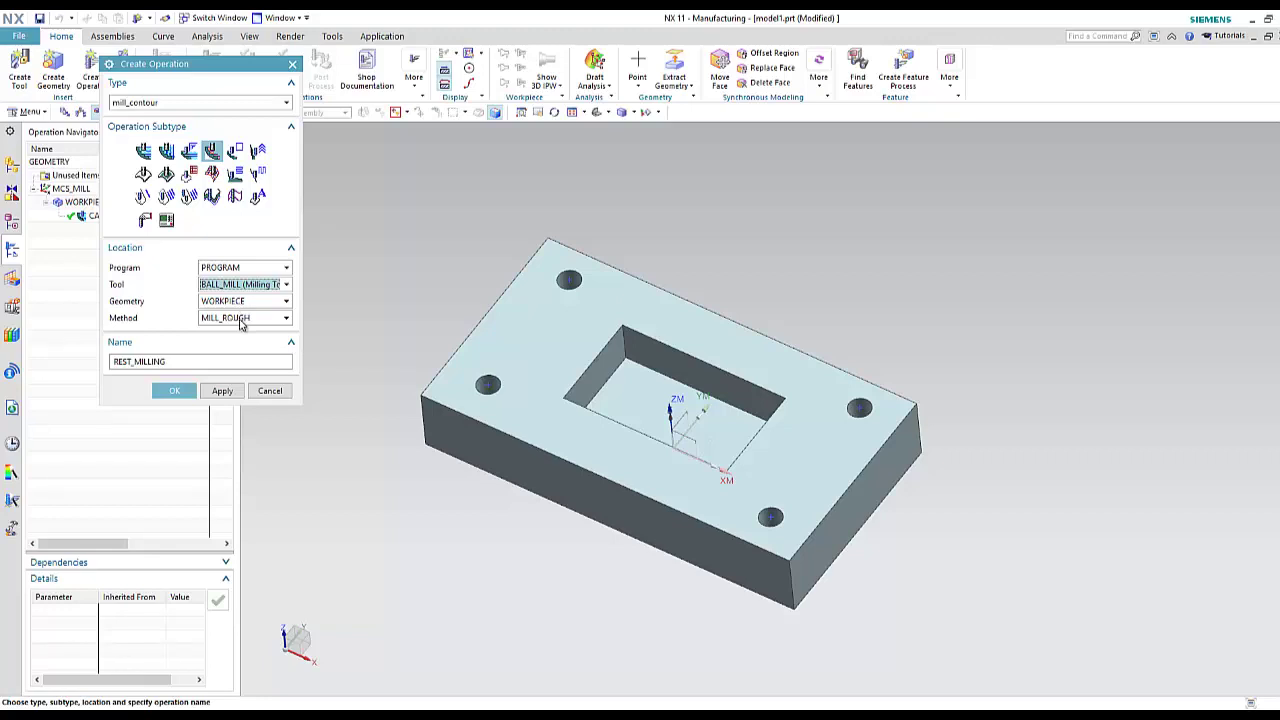
pyautogui.click(240, 320)
pyautogui.click(241, 344)
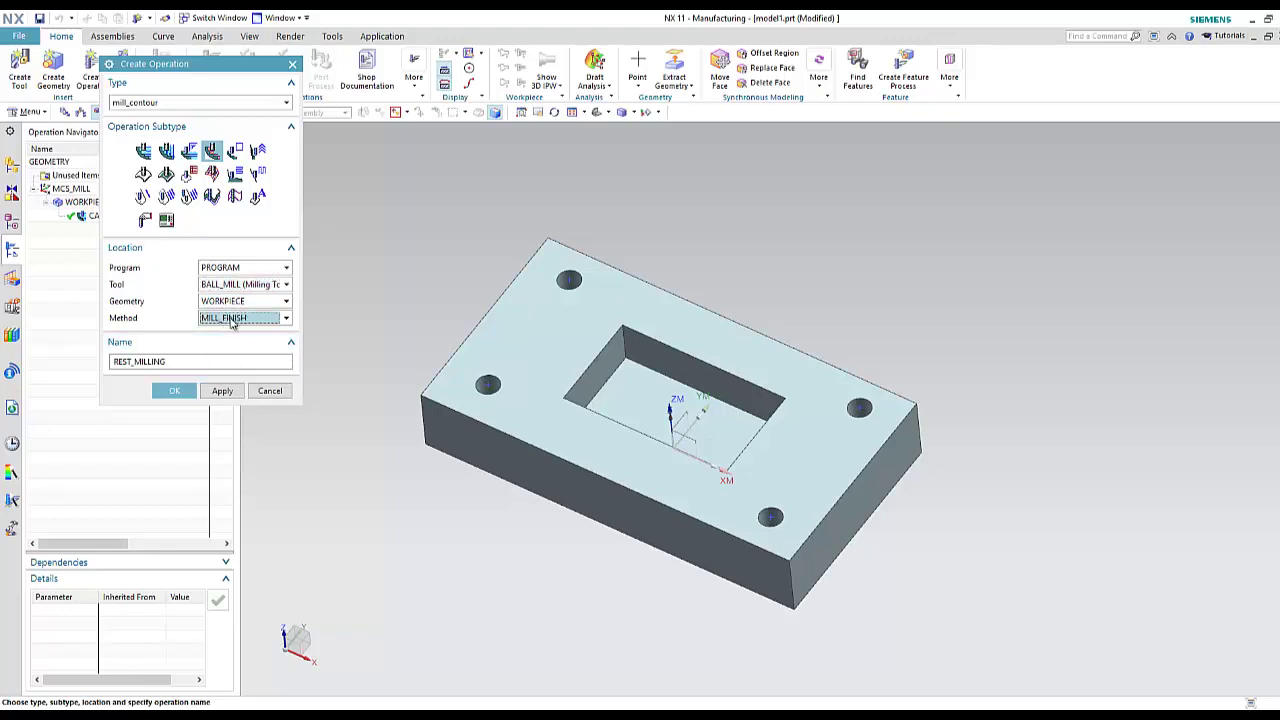
pyautogui.click(175, 390)
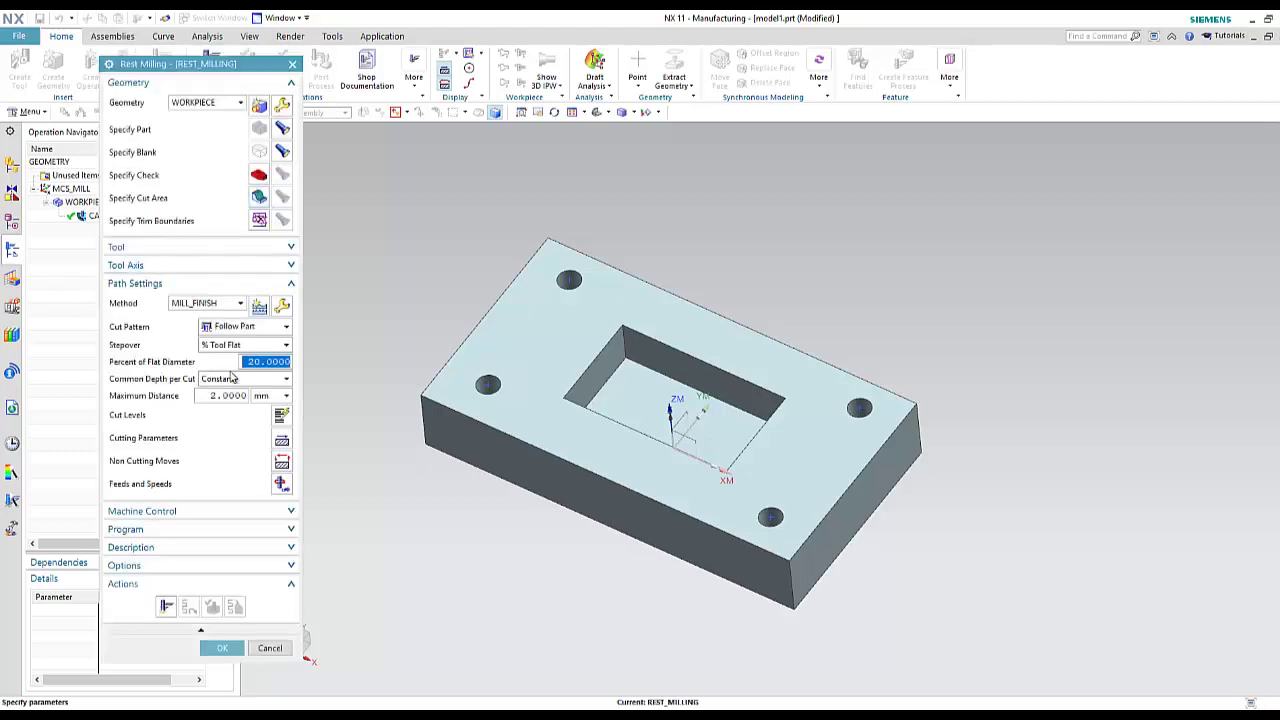
# Use Follow Periphery cut pattern, 10% flat diameter, 1 mm maximum distance, and generate the path.
pyautogui.click(249, 330)
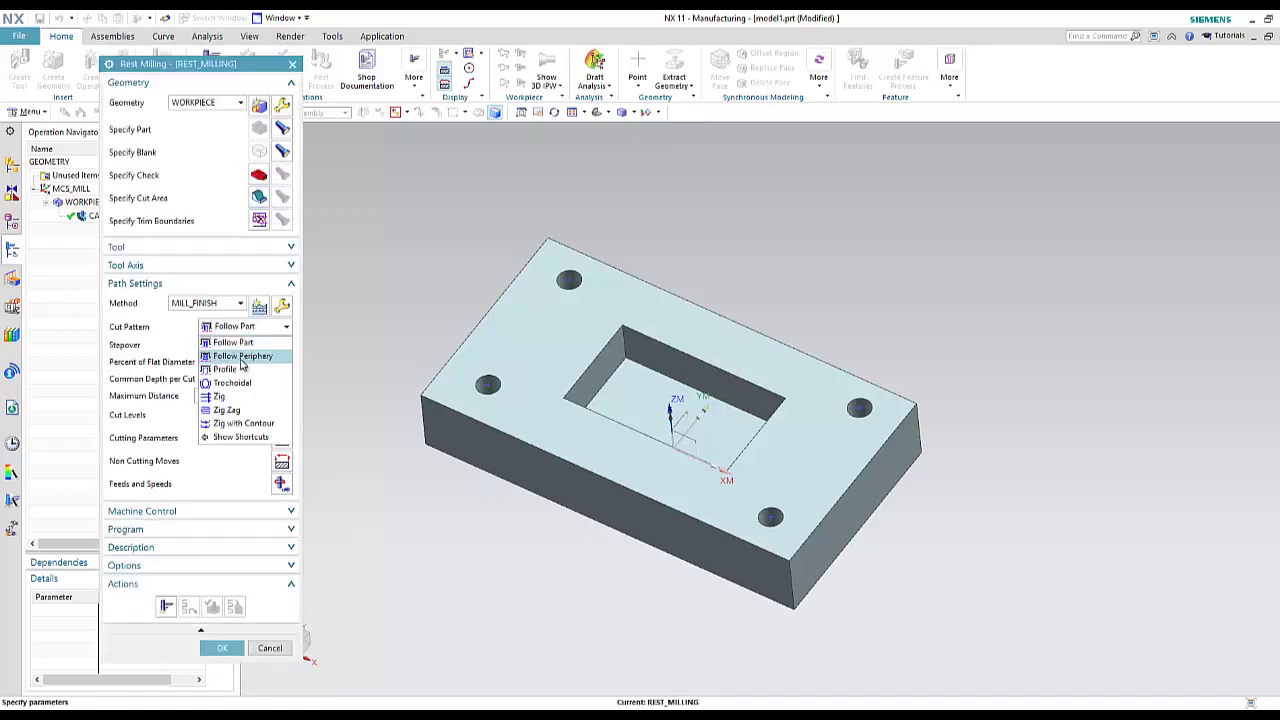
pyautogui.click(241, 356)
pyautogui.click(246, 327)
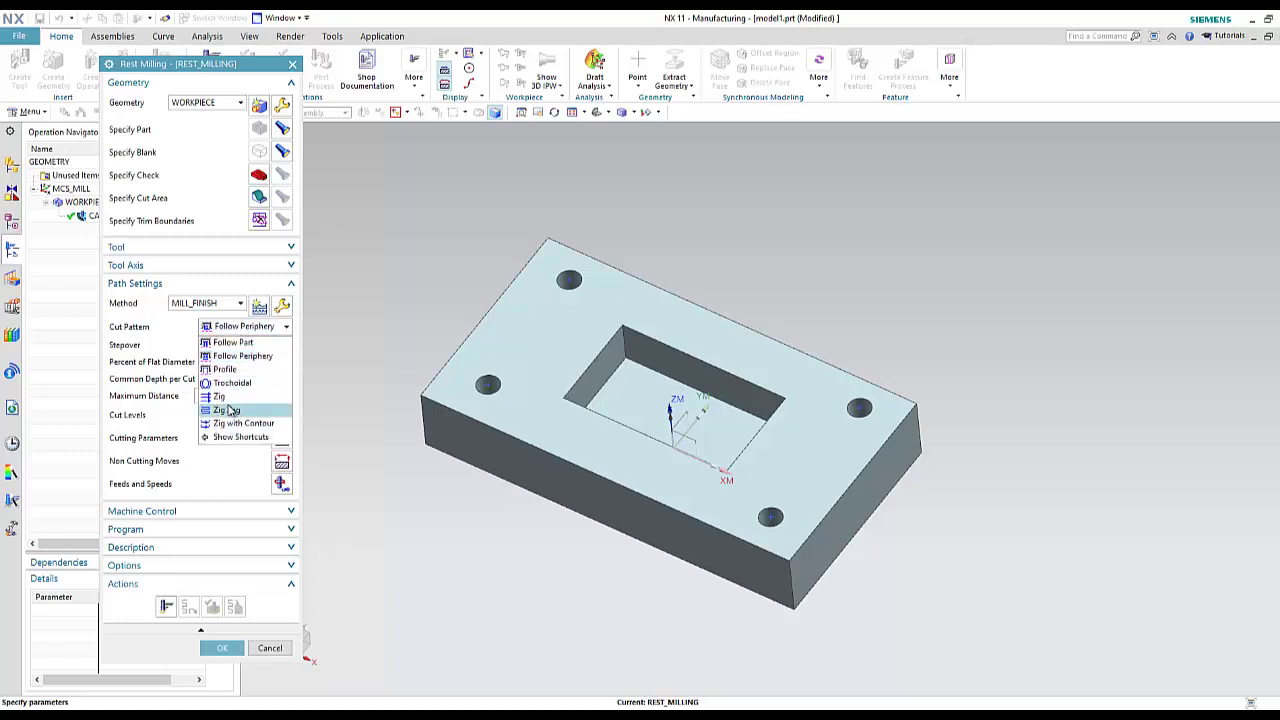
pyautogui.click(230, 410)
pyautogui.click(237, 330)
pyautogui.click(220, 396)
pyautogui.click(242, 330)
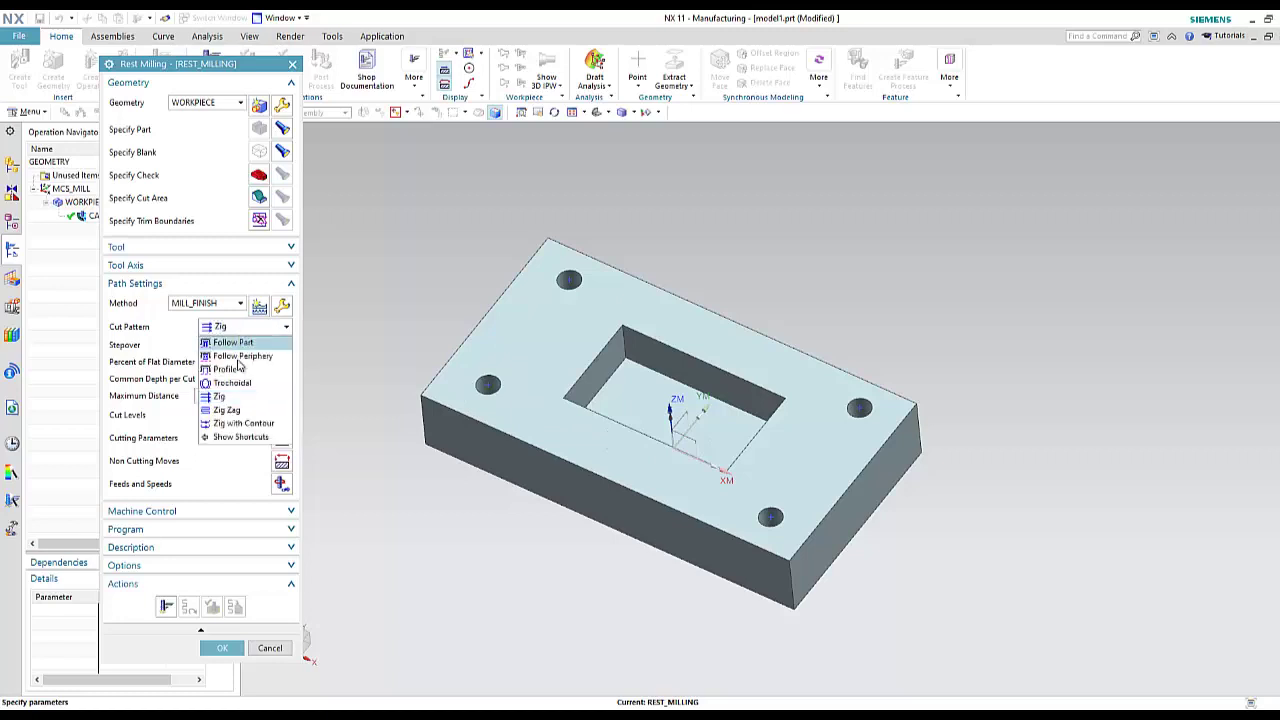
pyautogui.click(227, 410)
pyautogui.click(240, 328)
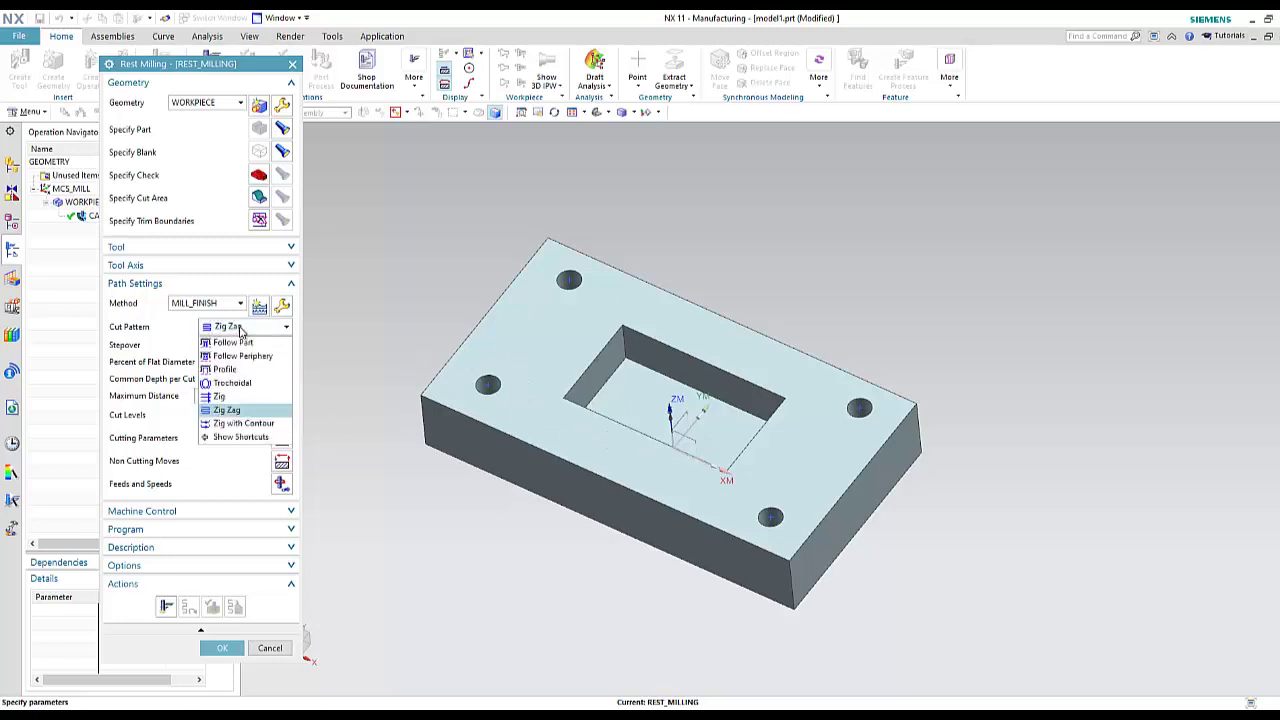
pyautogui.click(236, 356)
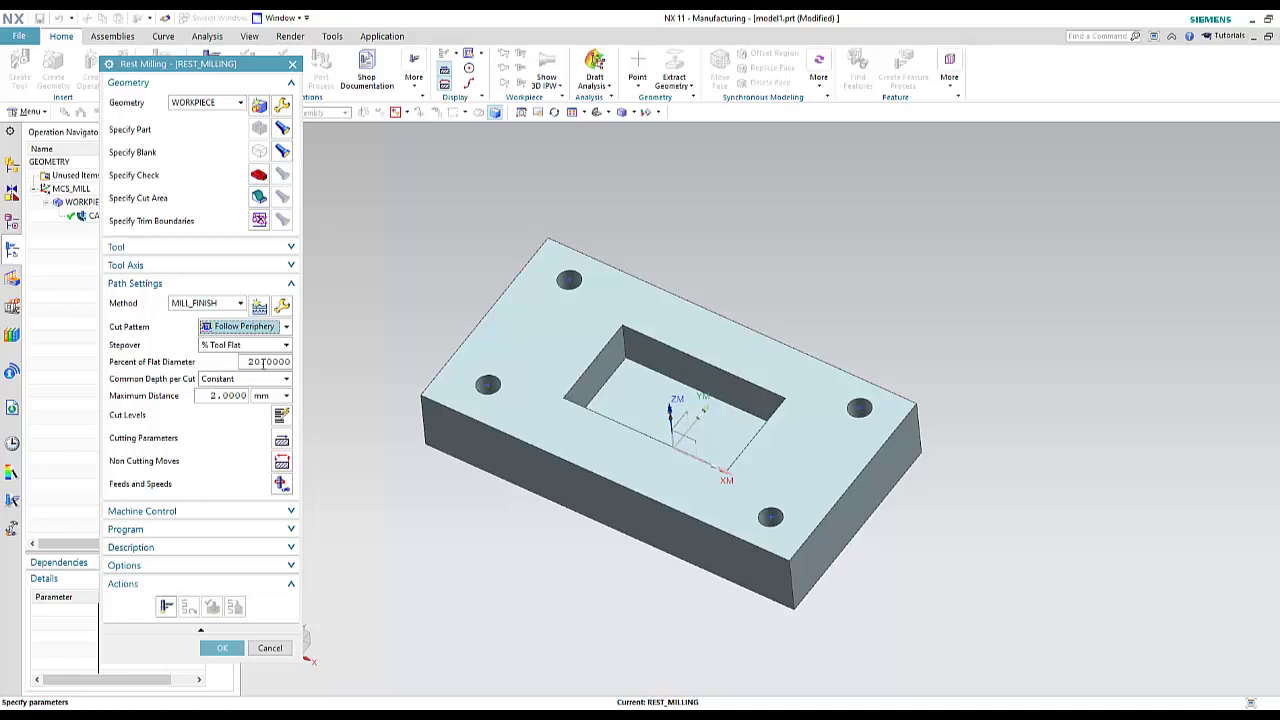
pyautogui.click(248, 362)
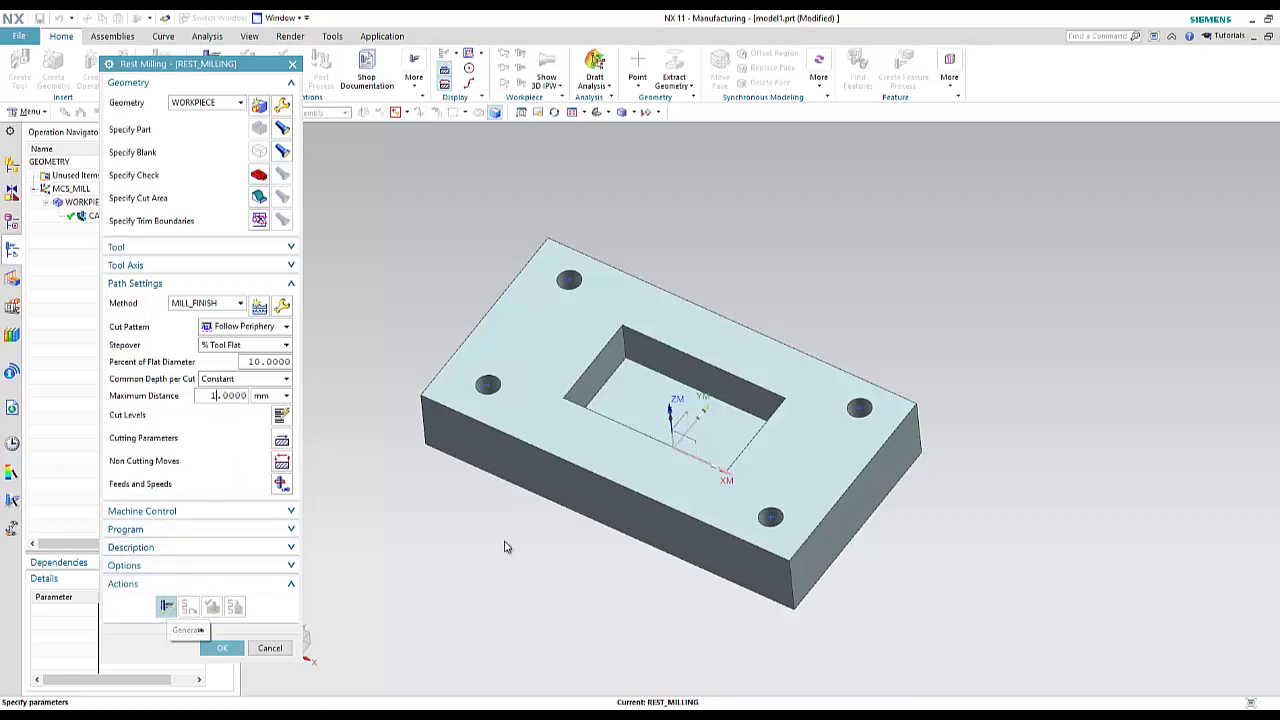
pyautogui.click(166, 606)
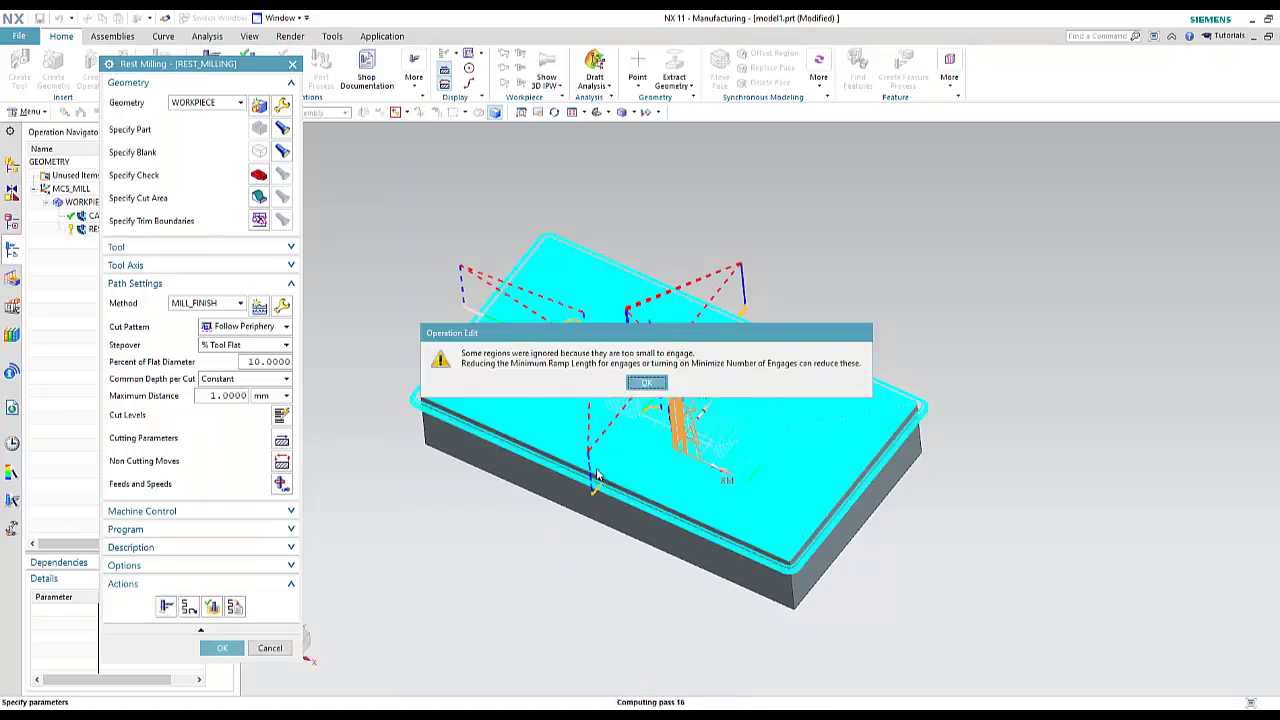
# Regenerate the rest-milling path past the small-regions warnings, inspect it, and accept REST_MILLING.
pyautogui.click(647, 383)
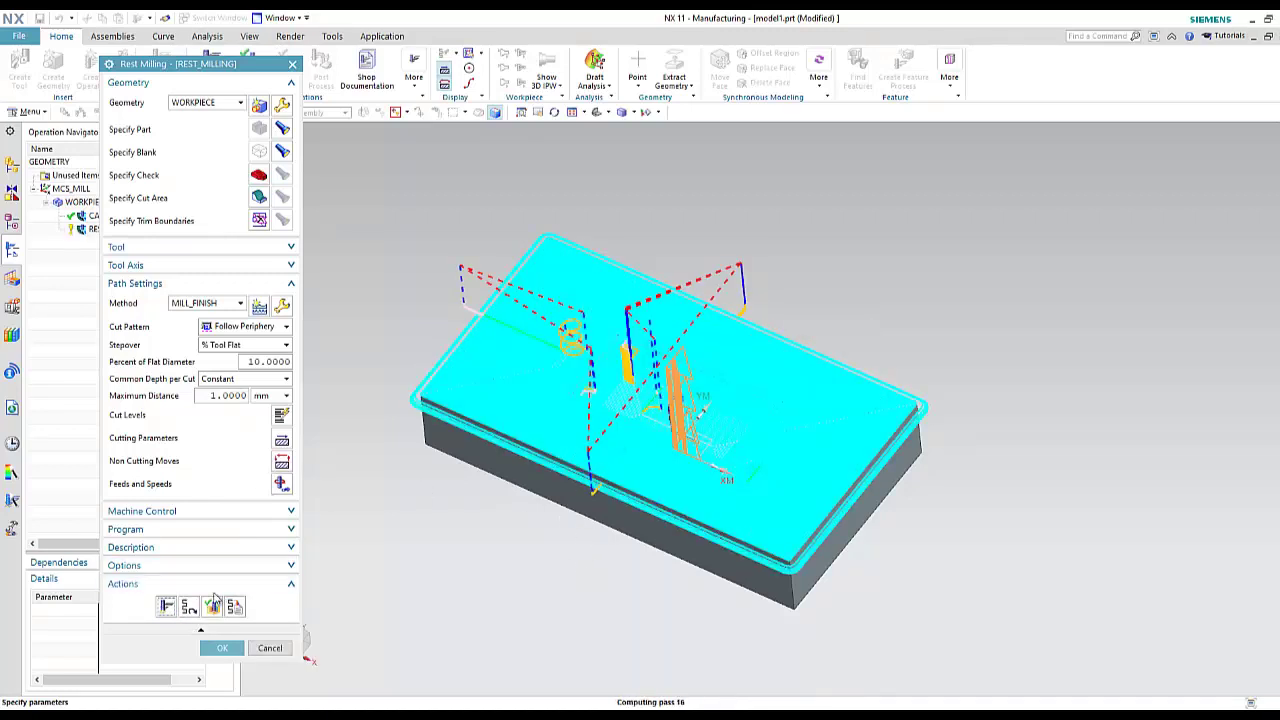
pyautogui.click(166, 606)
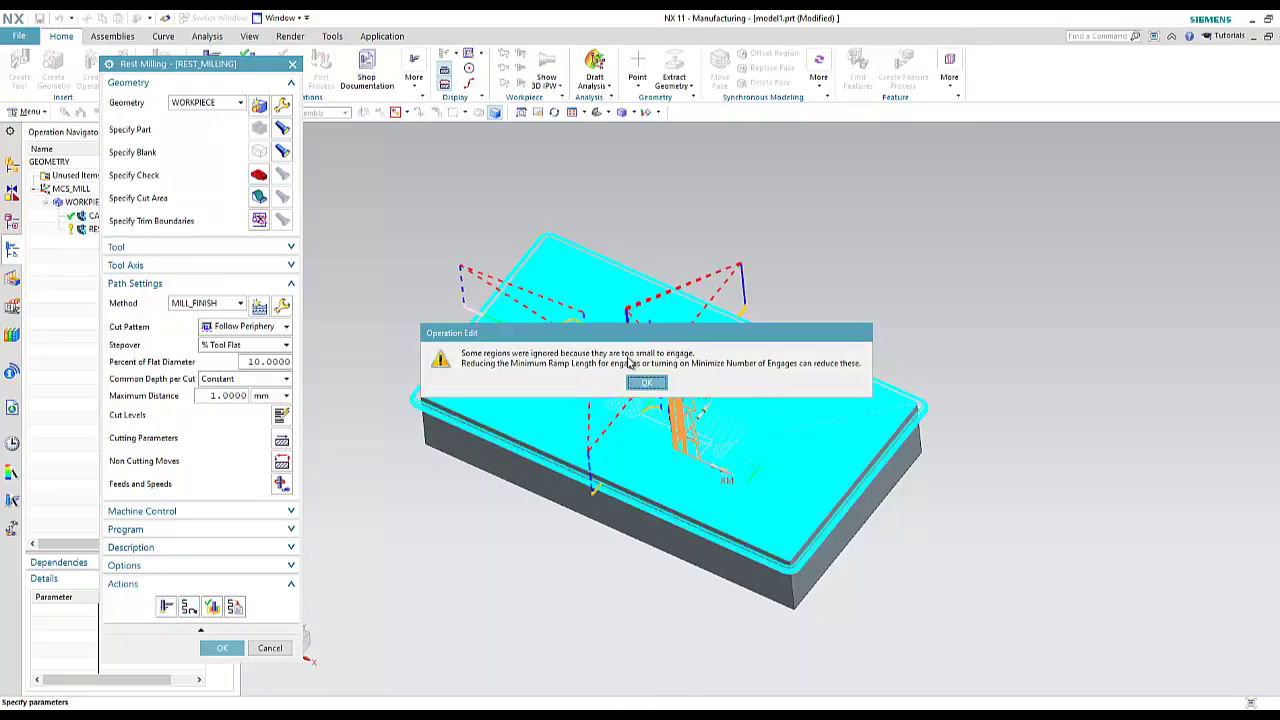
pyautogui.click(647, 382)
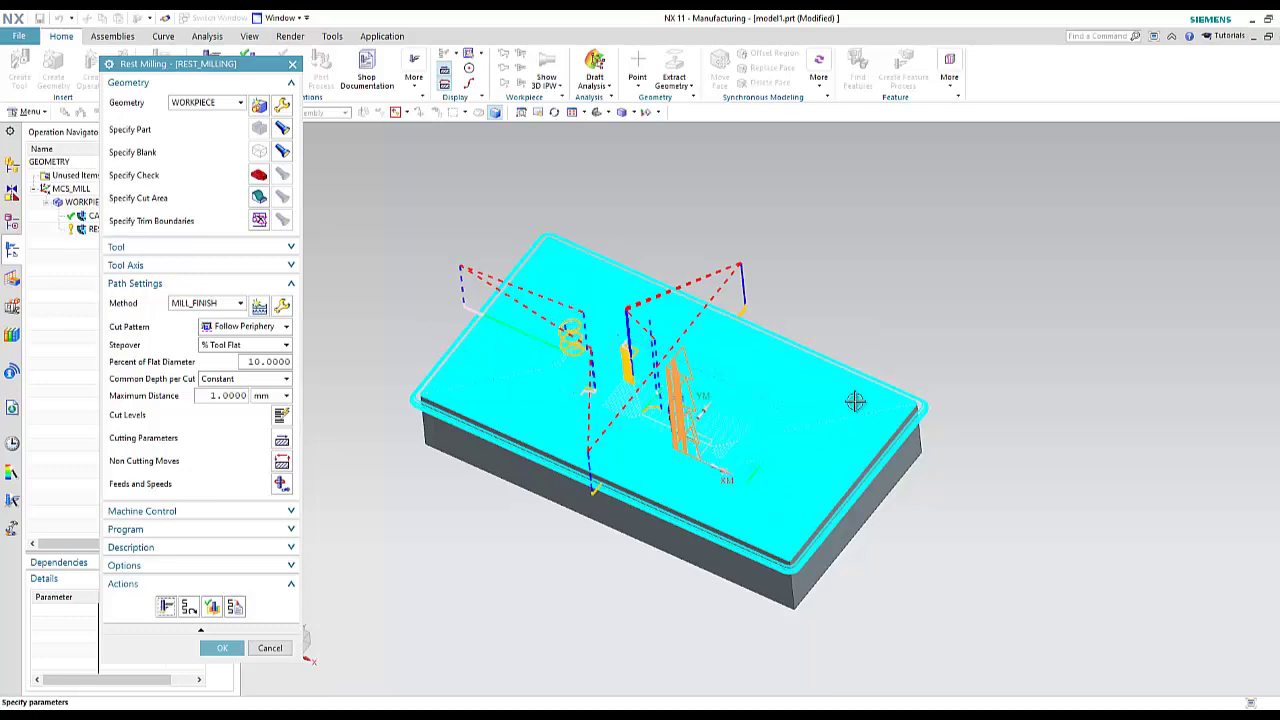
pyautogui.moveTo(643, 578); pyautogui.dragTo(669, 565, button='middle')
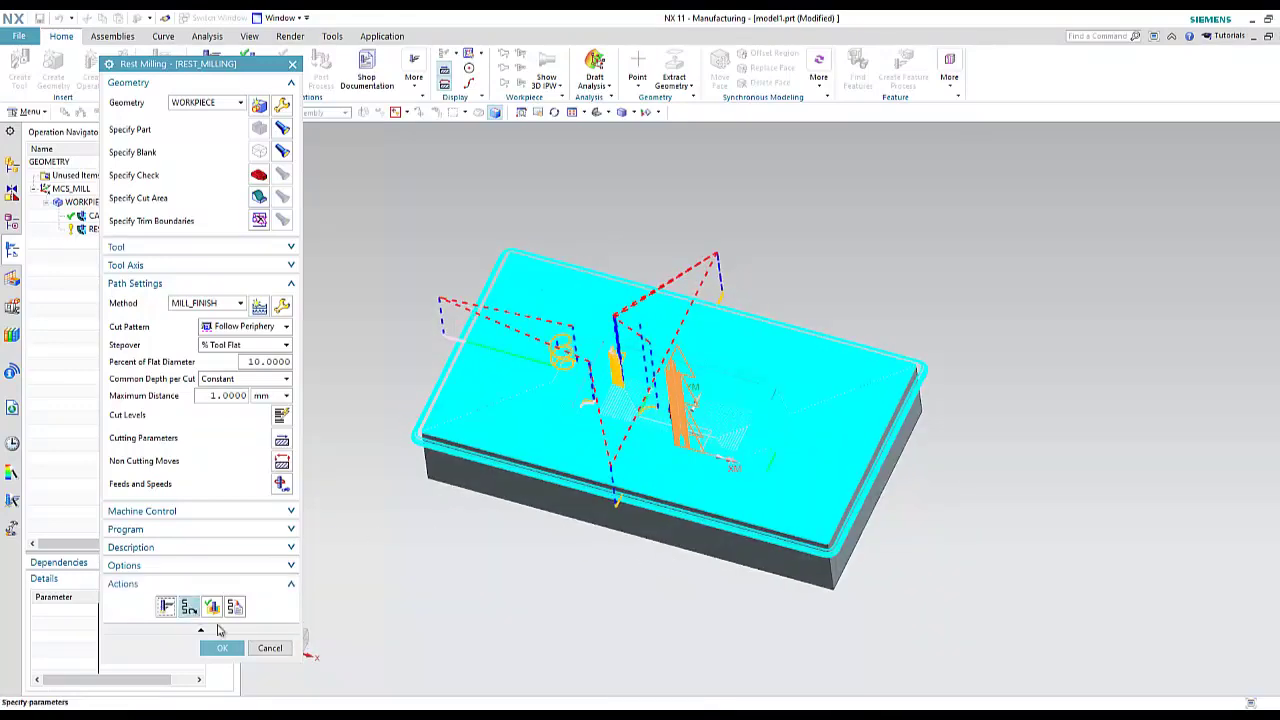
pyautogui.click(222, 647)
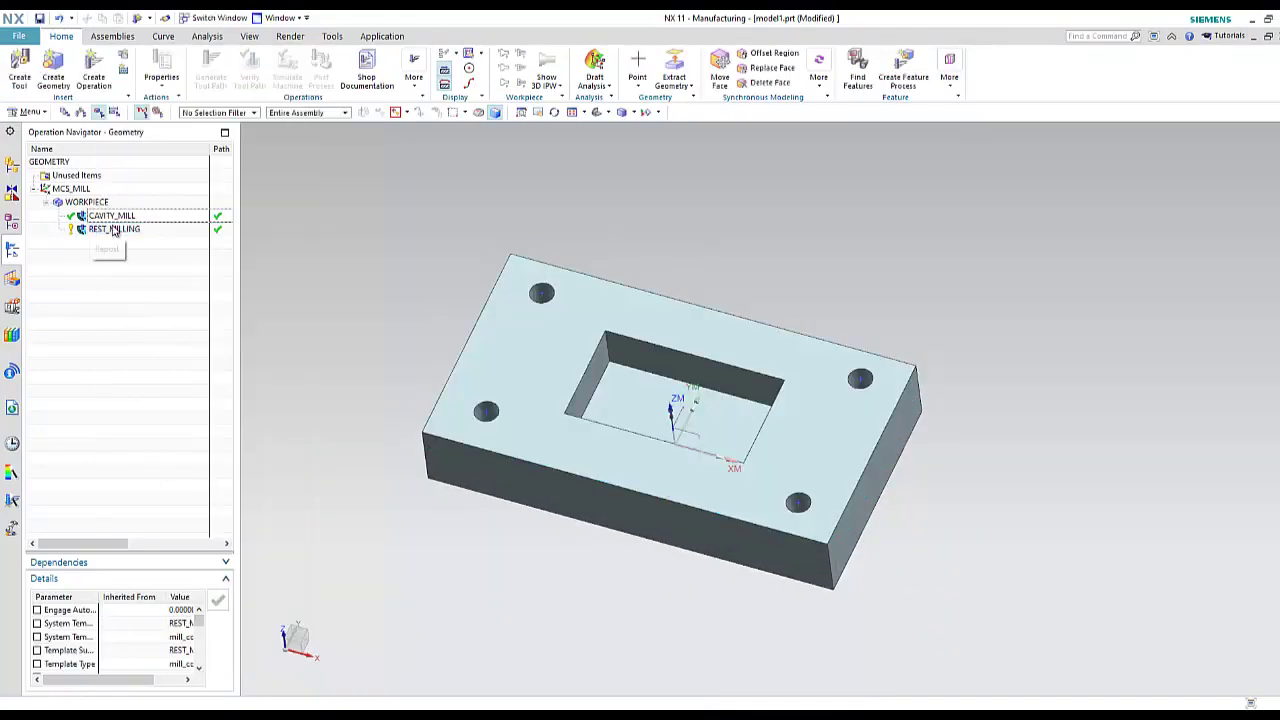
# Select CAVITY_MILL and REST_MILLING together and bring up the Postprocess dialog.
pyautogui.click(114, 232)
pyautogui.click(108, 276)
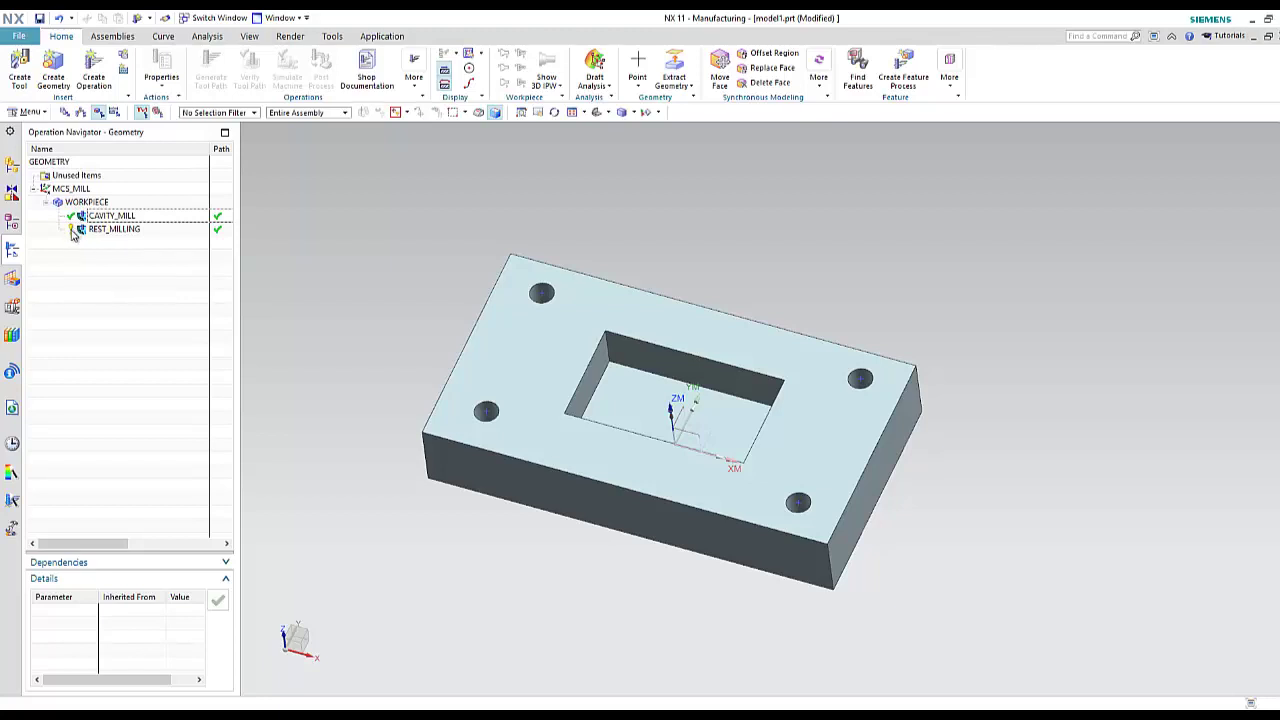
pyautogui.click(113, 219)
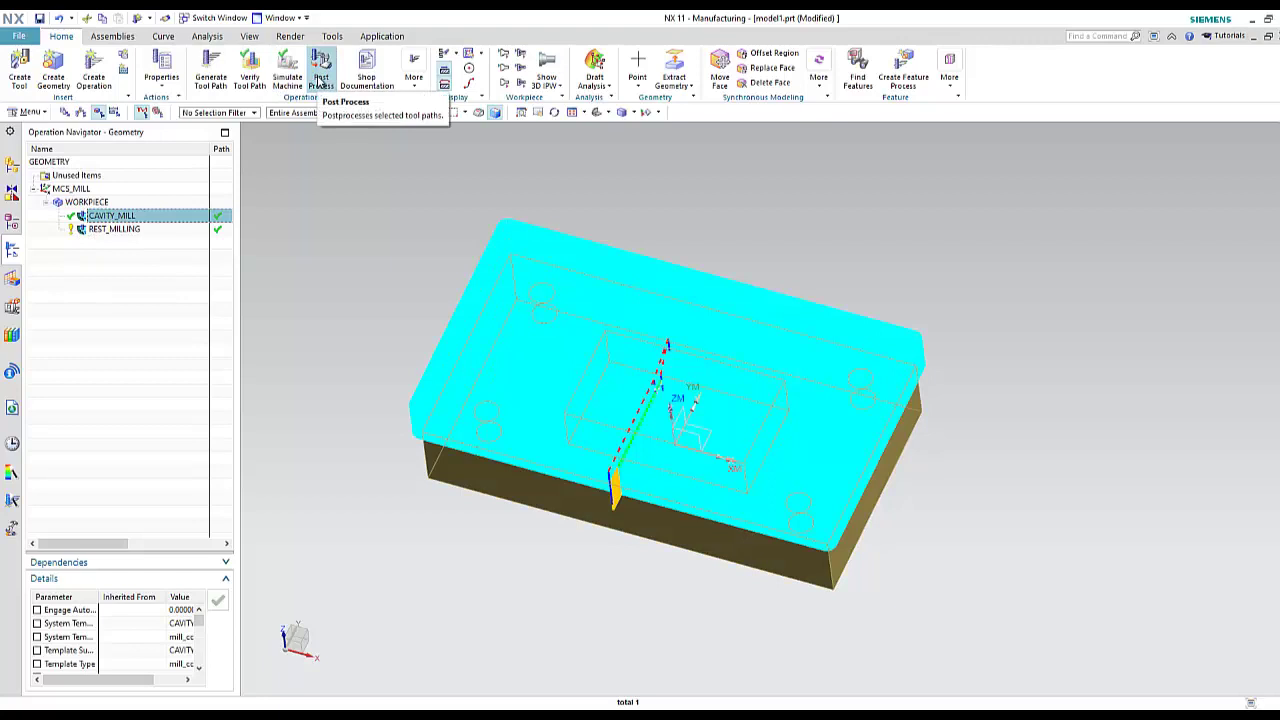
pyautogui.press('Down')
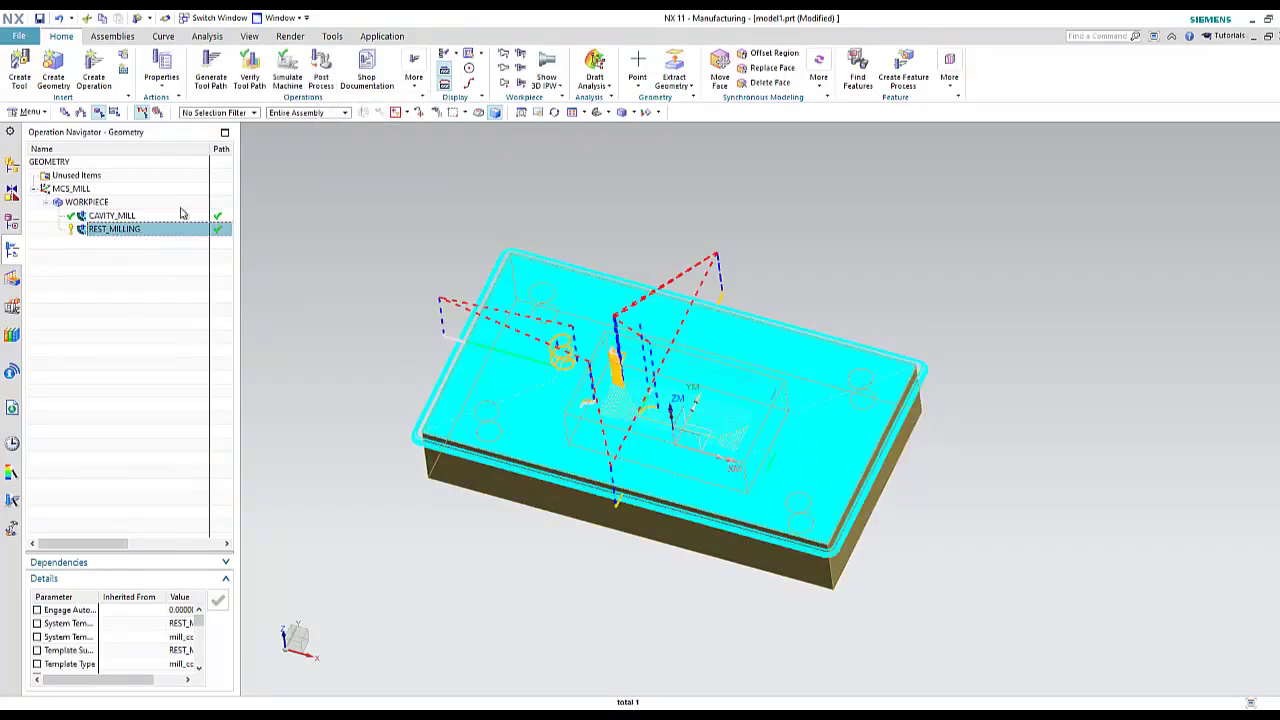
pyautogui.click(326, 86)
# Post-process to the chosen output file, scroll the 1433-line NC listing, and close it.
pyautogui.click(281, 291)
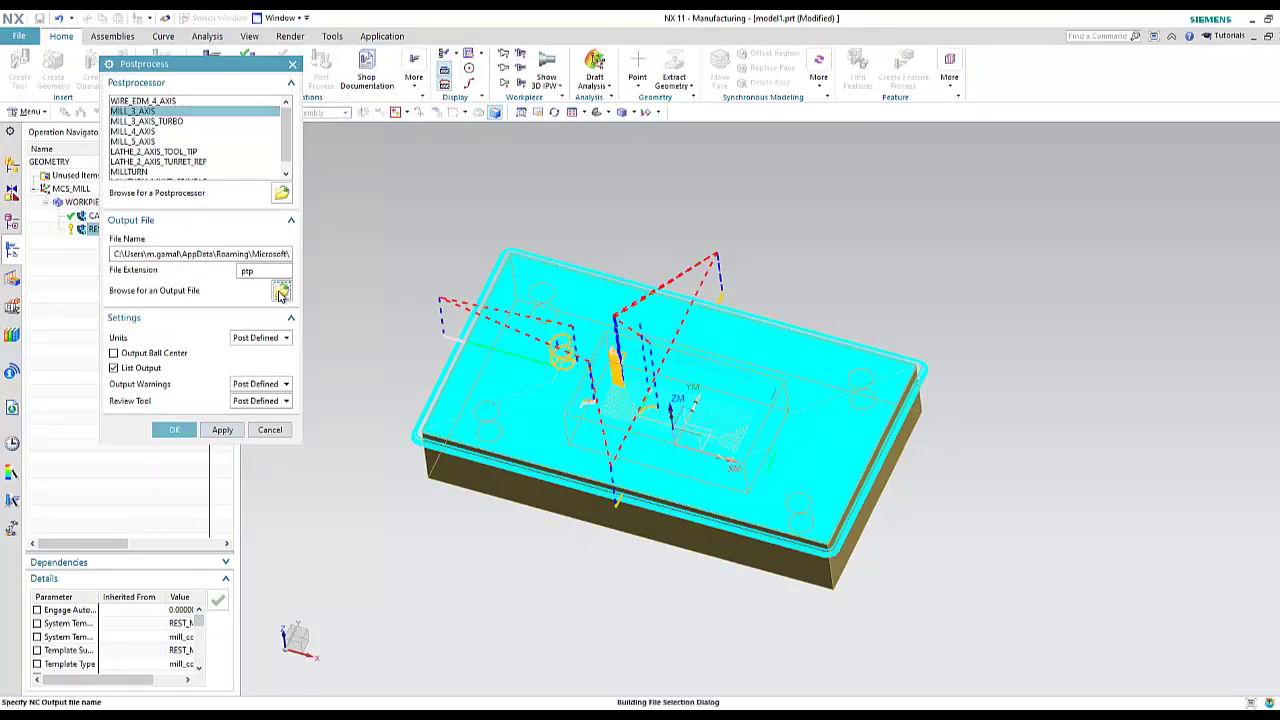
pyautogui.click(567, 549)
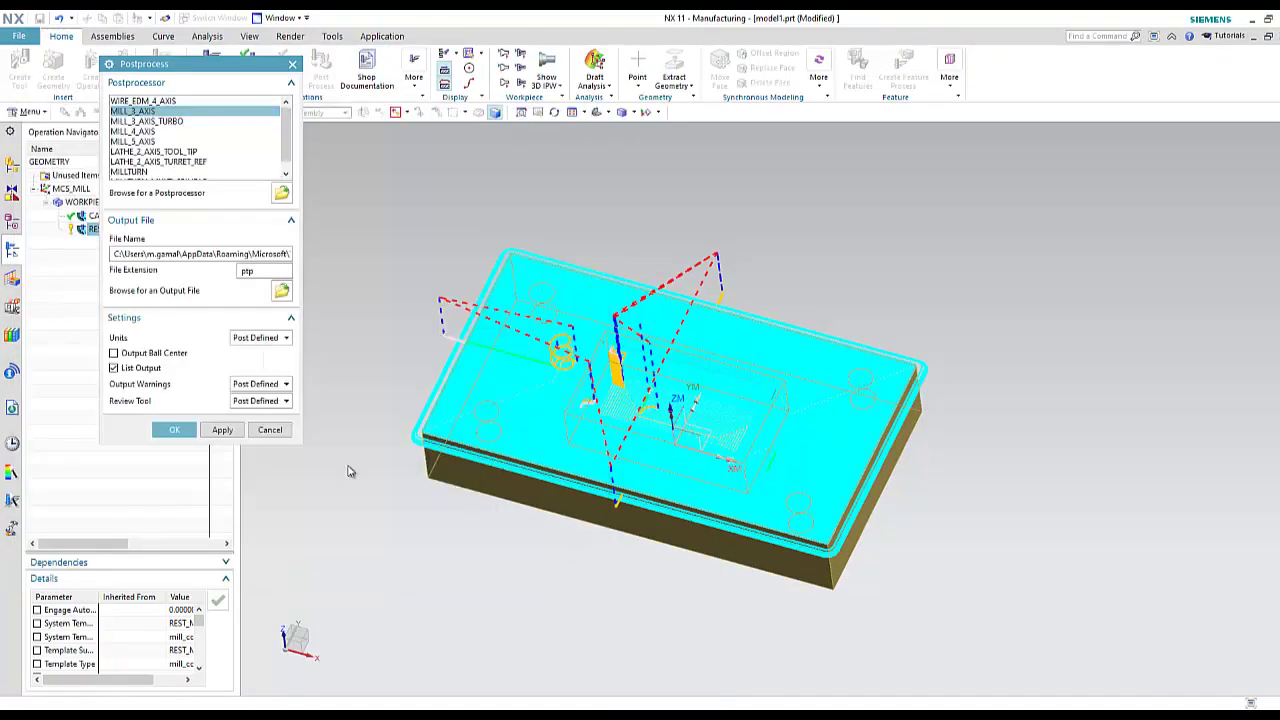
pyautogui.click(176, 430)
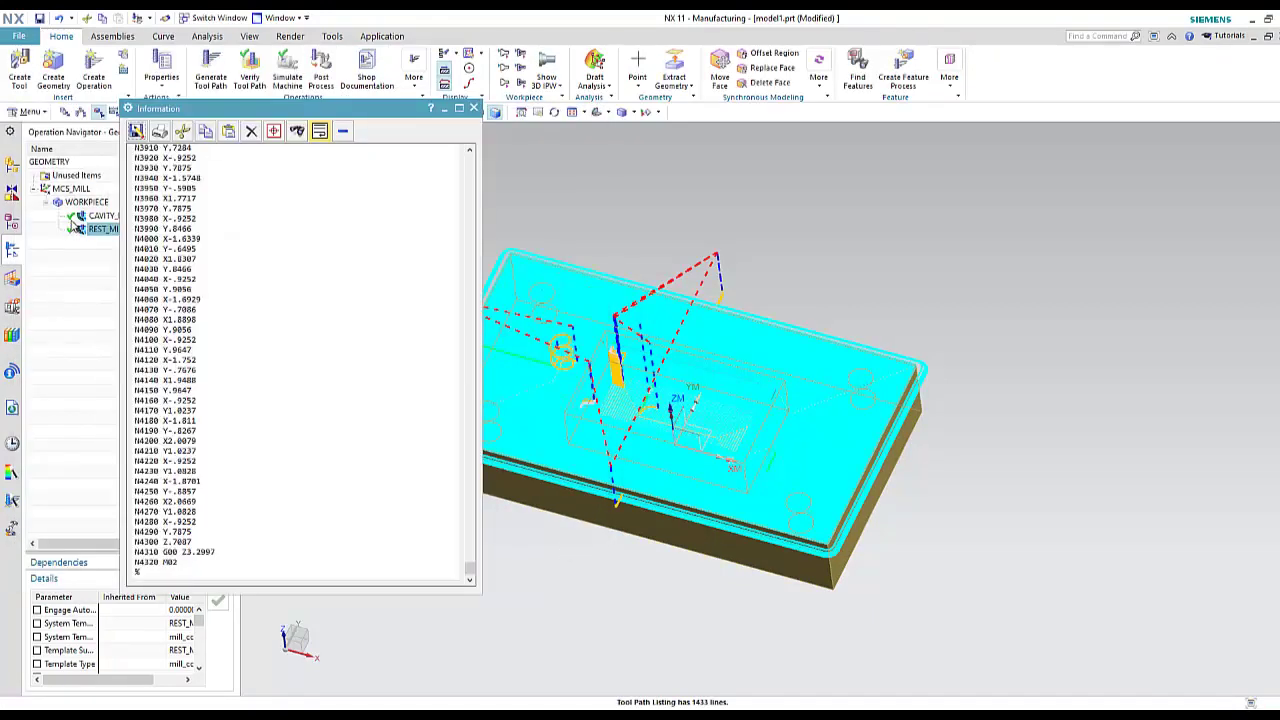
pyautogui.scroll(10, 309, 331)
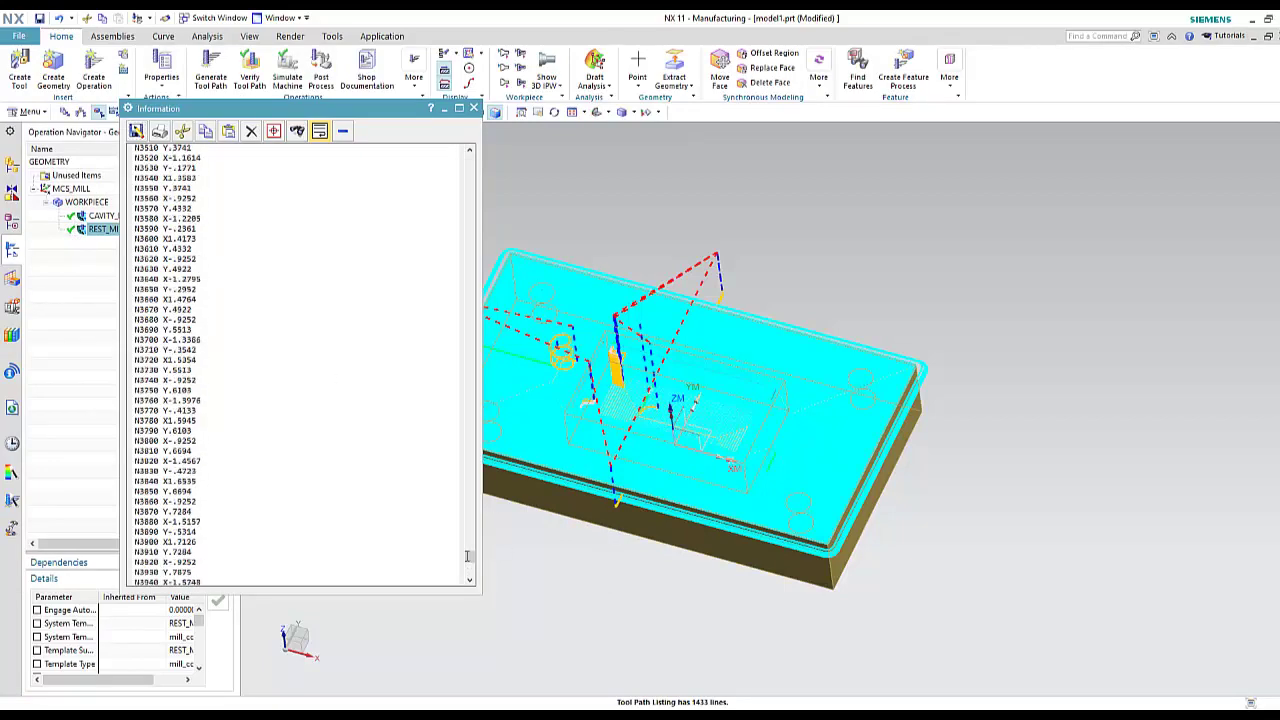
pyautogui.moveTo(469, 556); pyautogui.dragTo(469, 160)
pyautogui.click(473, 107)
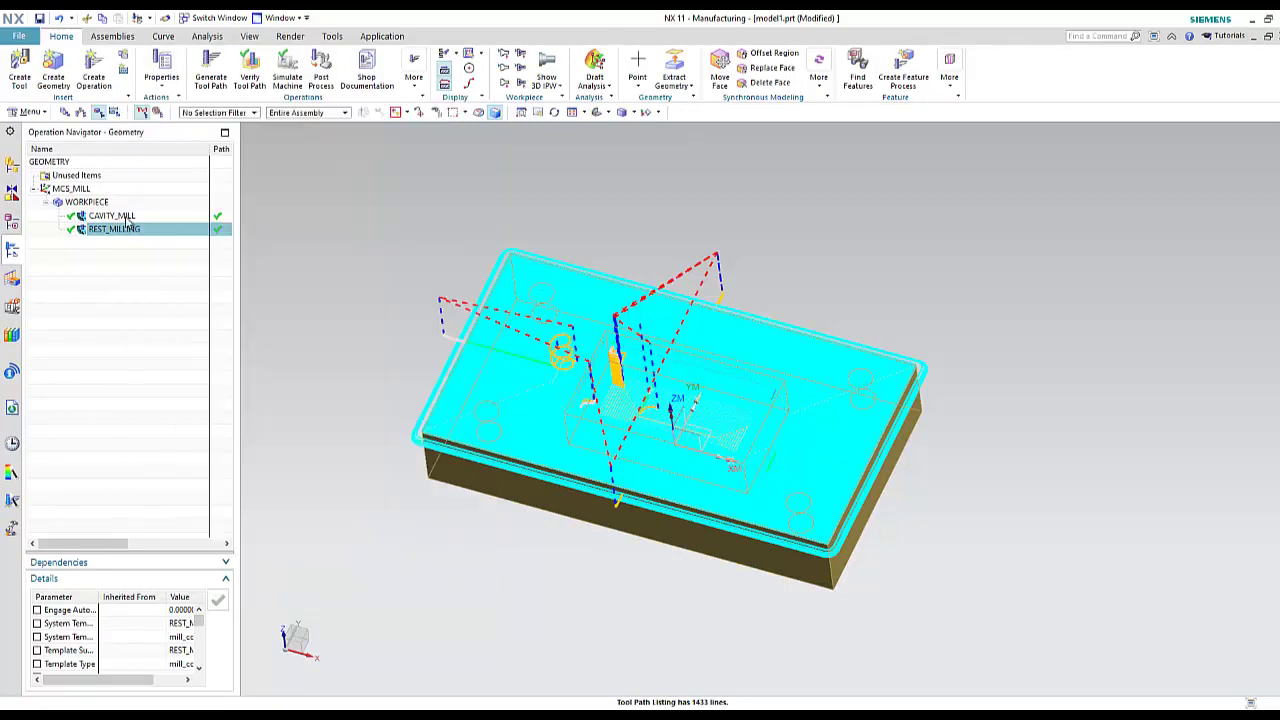
# Select and deselect WORKPIECE in the navigator, then begin a new operation.
pyautogui.click(100, 203)
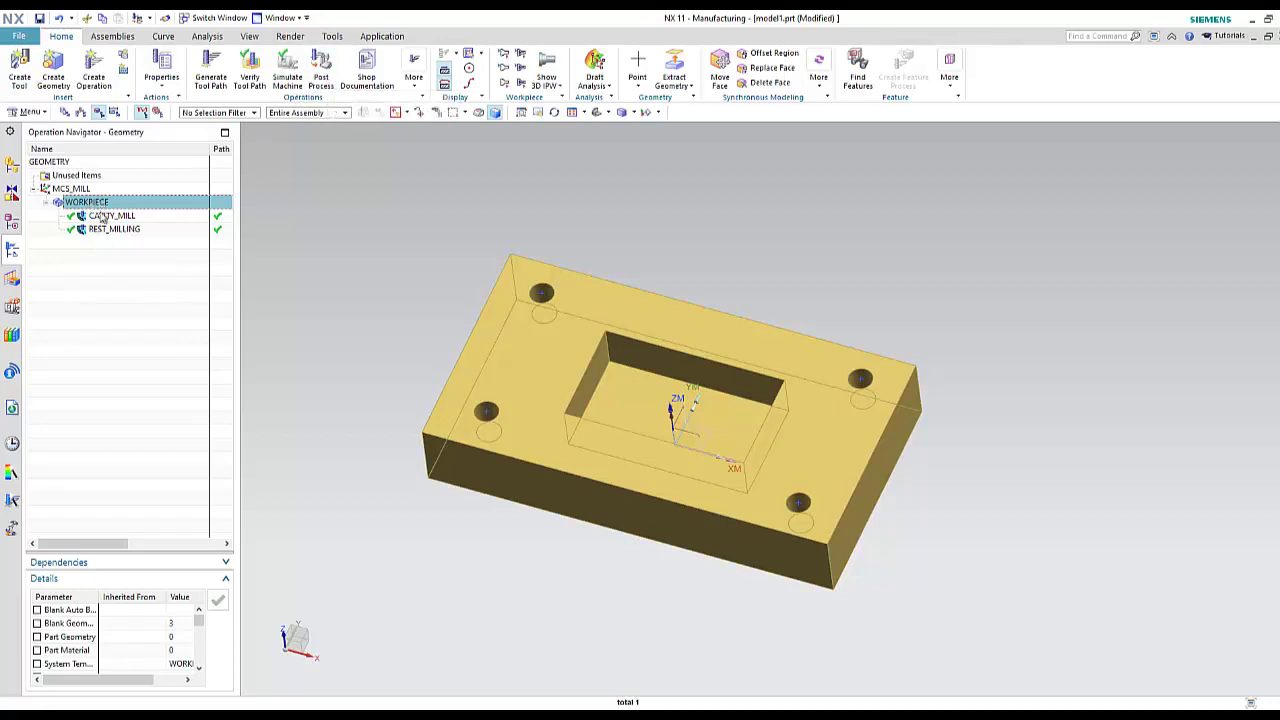
pyautogui.click(113, 309)
pyautogui.scroll(-2, 543, 509)
pyautogui.scroll(2, 537, 517)
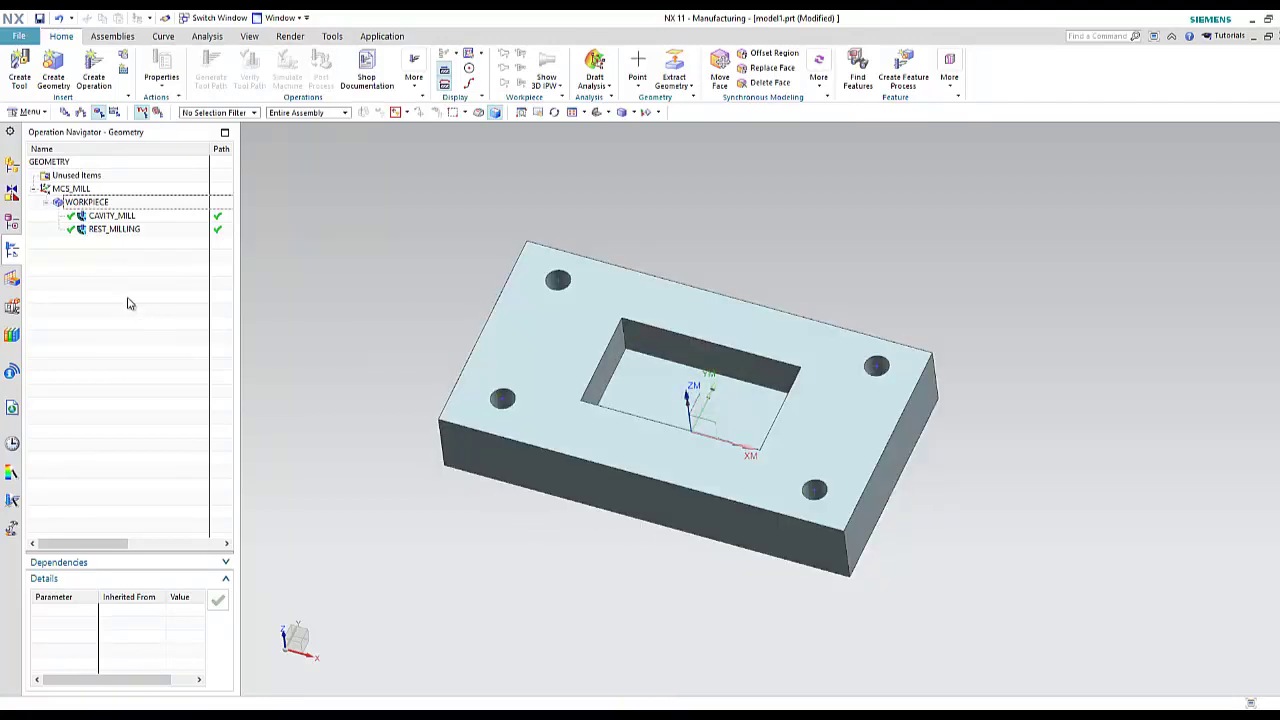
pyautogui.click(93, 72)
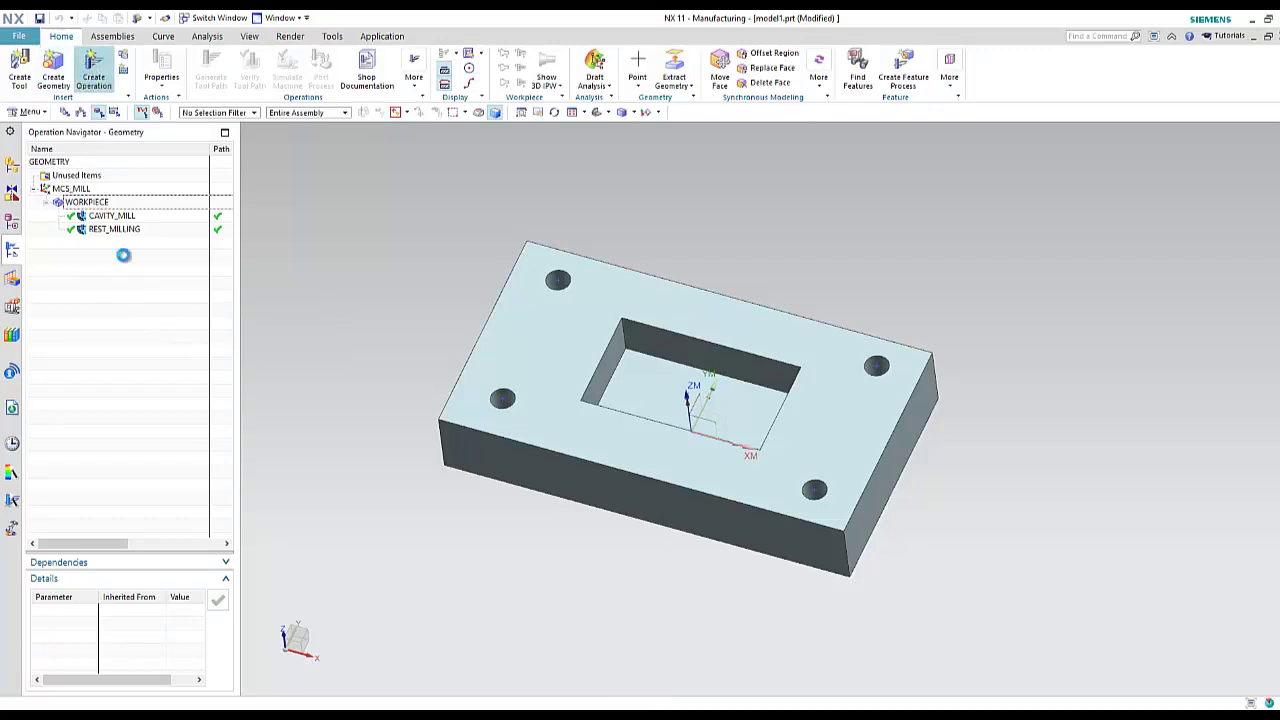
# Set type hole_making, subtype Spot Drilling, tool CENTERDRILL, method DRILL_METHOD, and confirm.
pyautogui.click(189, 104)
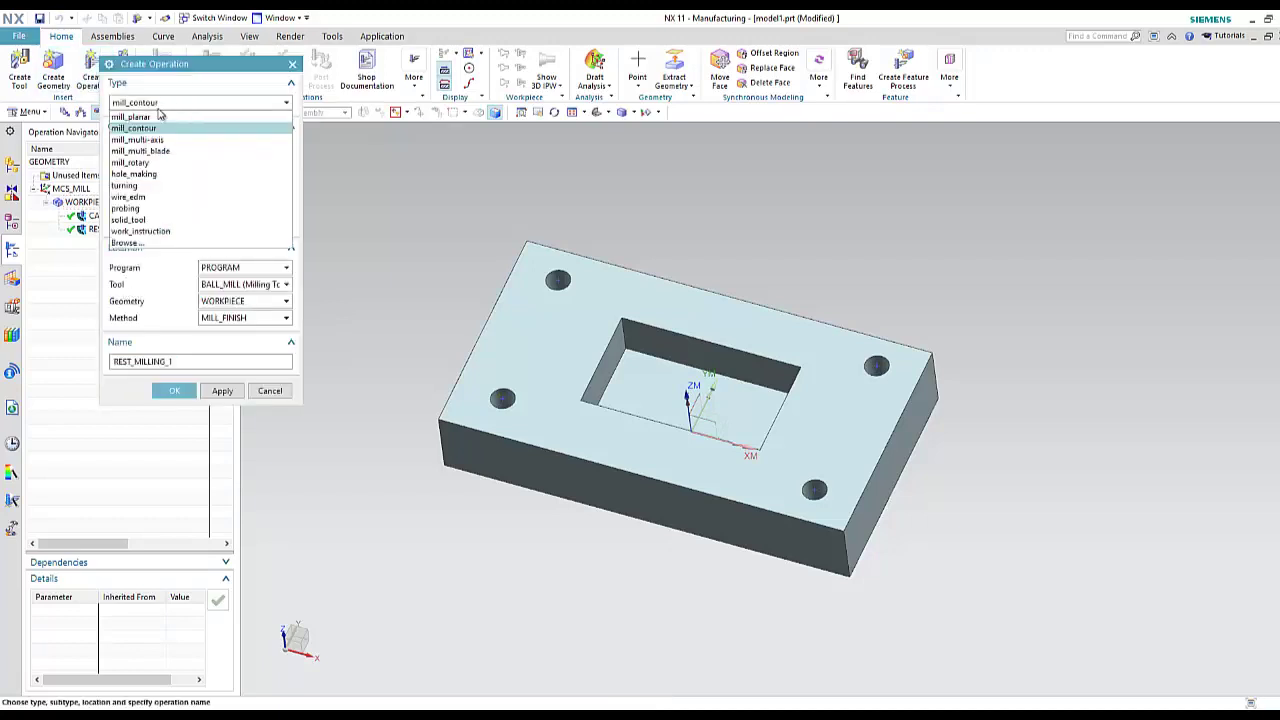
pyautogui.click(145, 175)
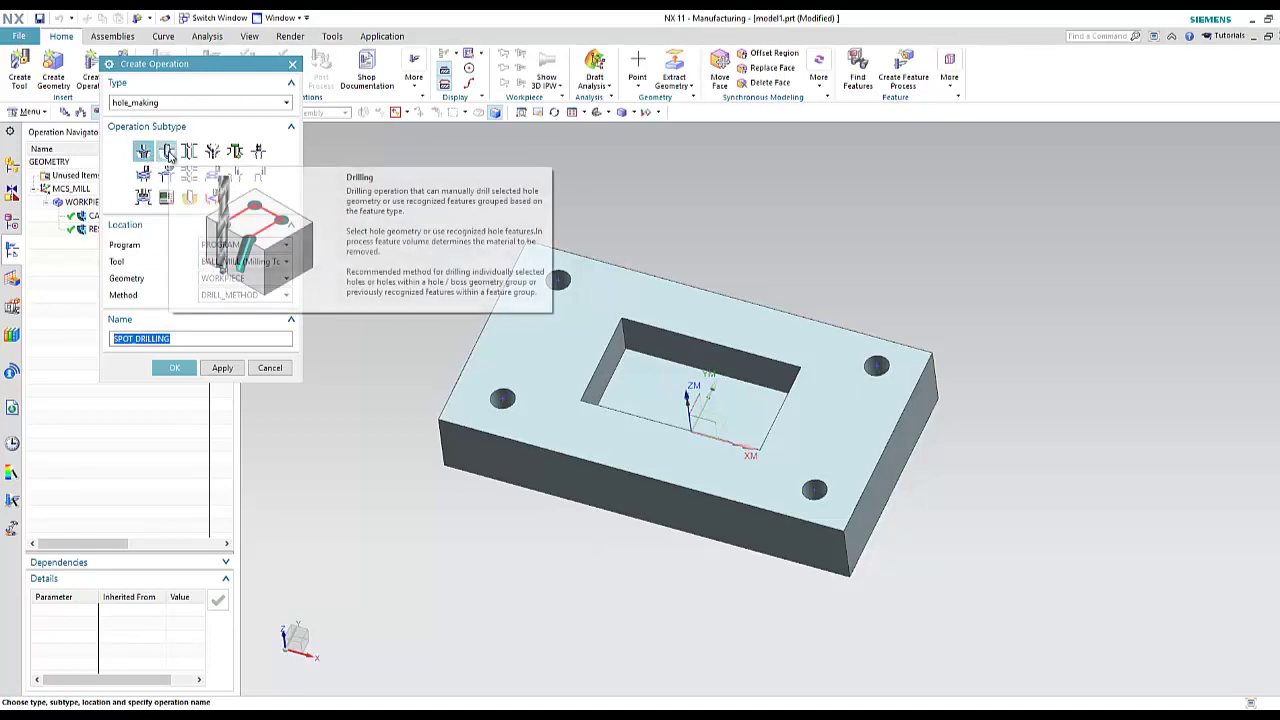
pyautogui.click(143, 152)
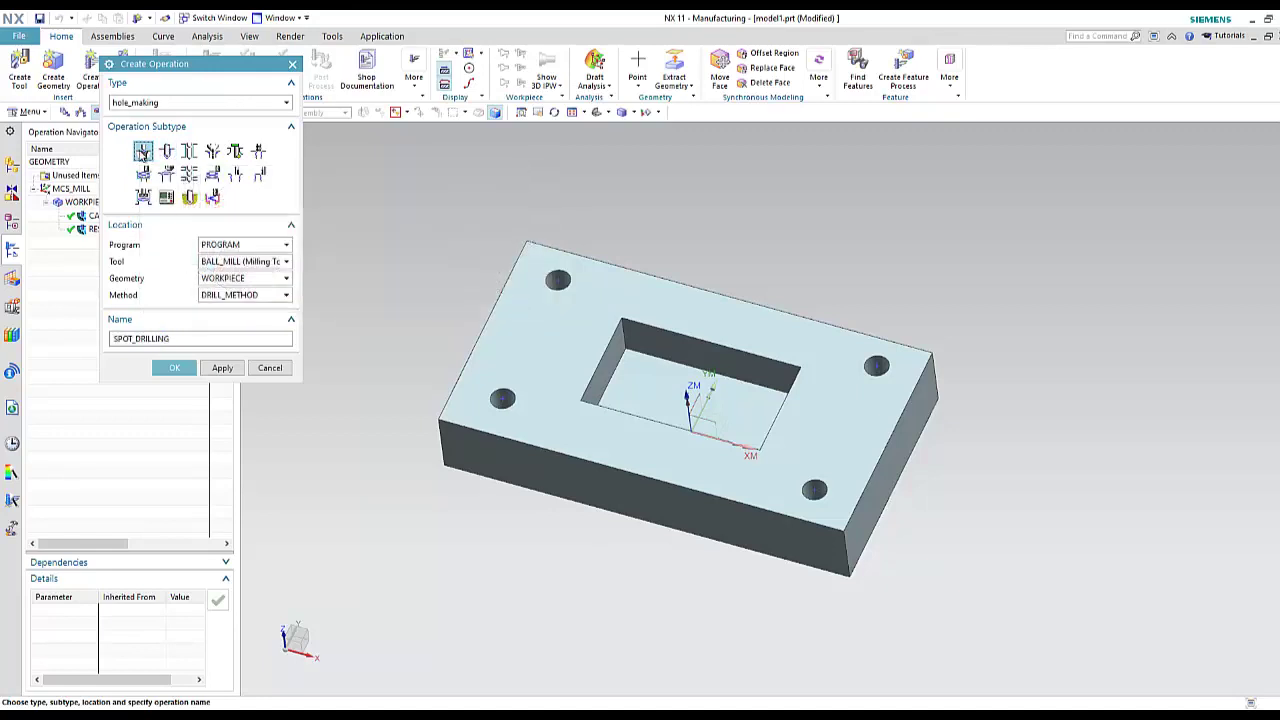
pyautogui.click(246, 262)
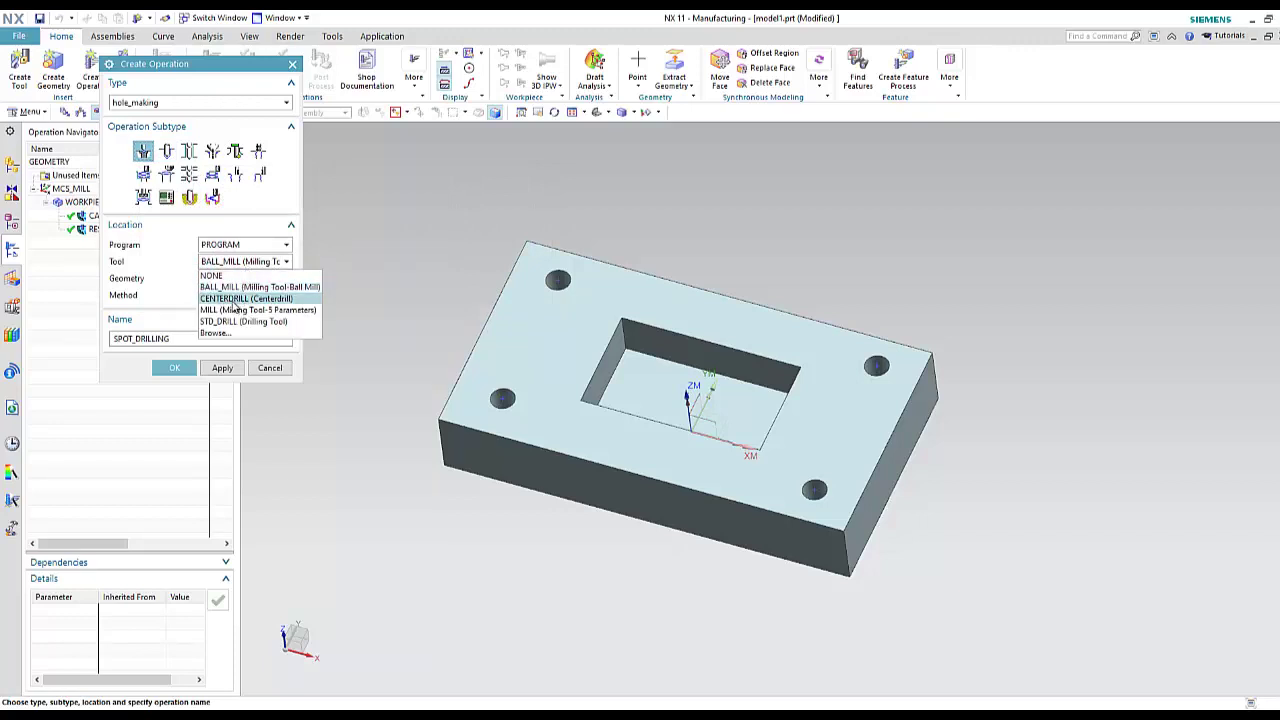
pyautogui.click(231, 299)
pyautogui.click(228, 295)
pyautogui.click(230, 304)
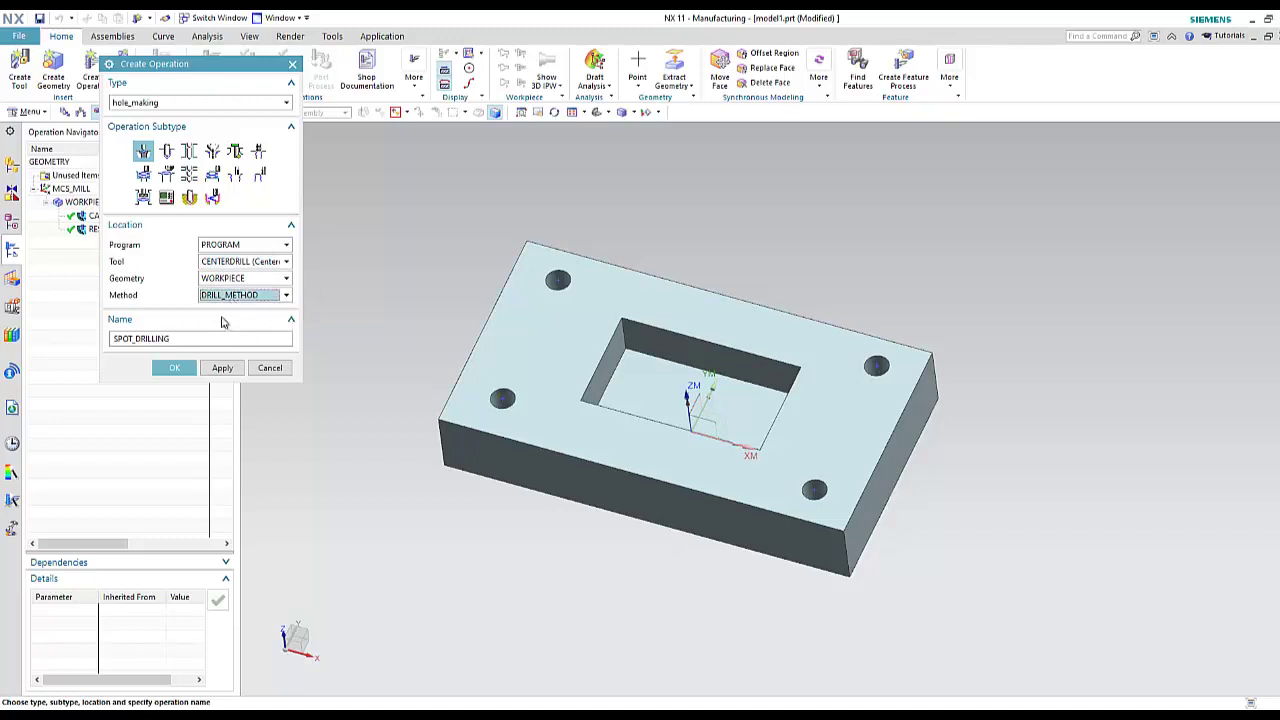
pyautogui.click(174, 367)
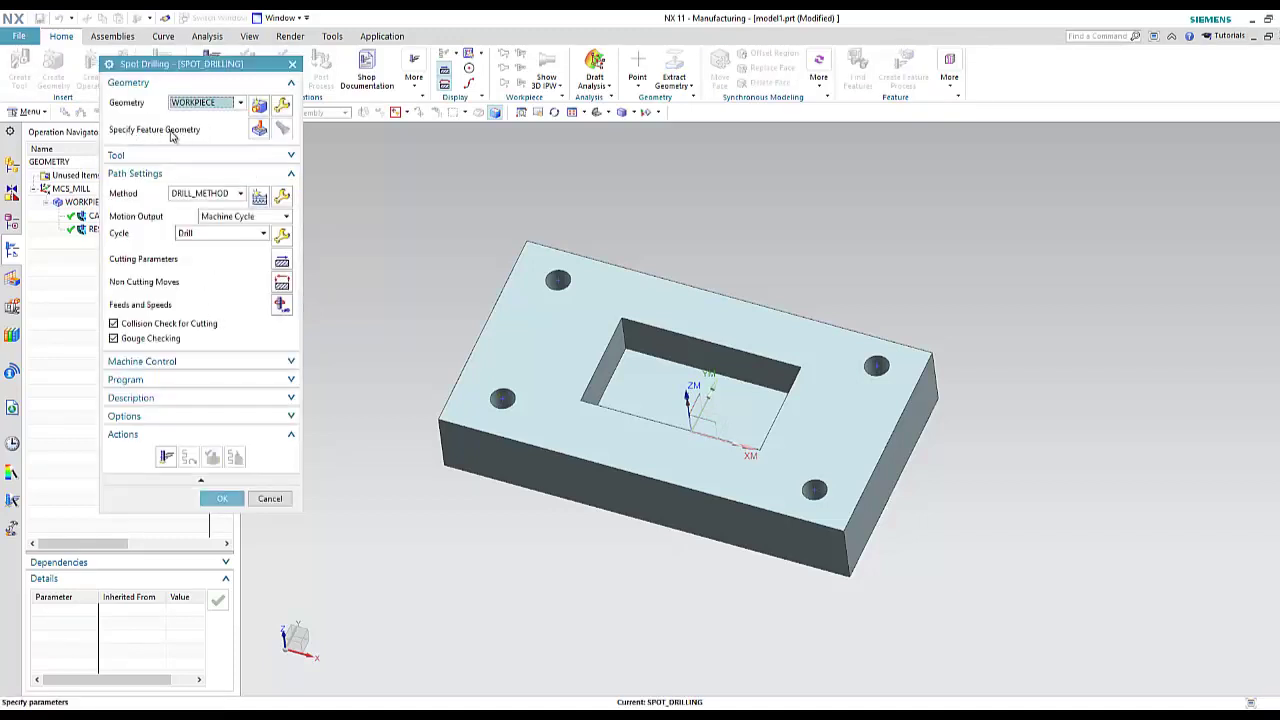
# Specify the plate's four corner holes as the spot-drilling feature geometry.
pyautogui.click(260, 128)
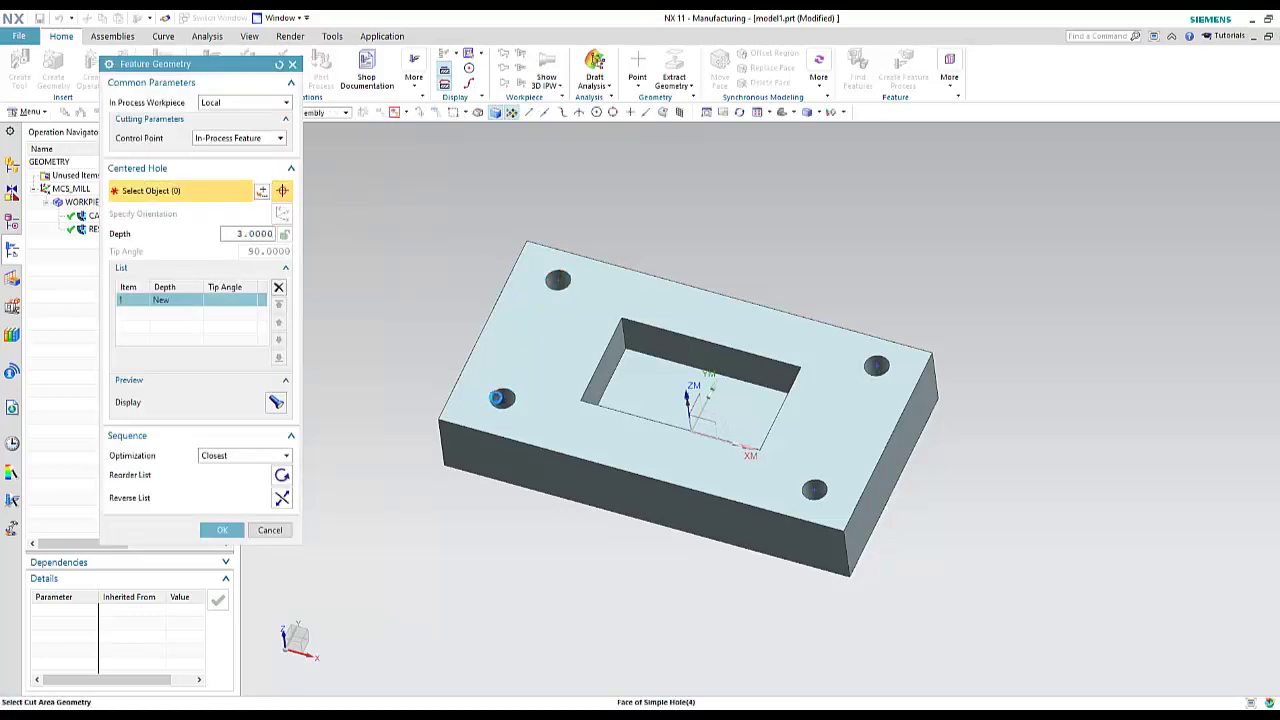
pyautogui.click(496, 398)
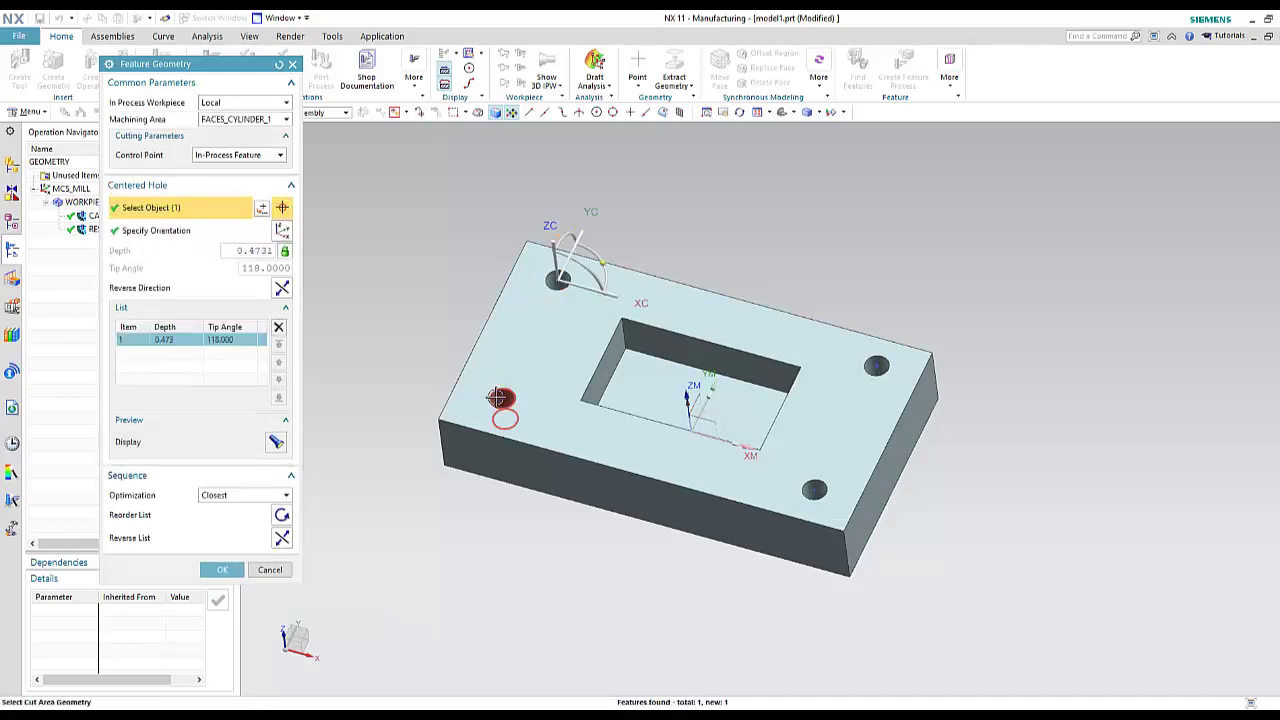
pyautogui.click(496, 396)
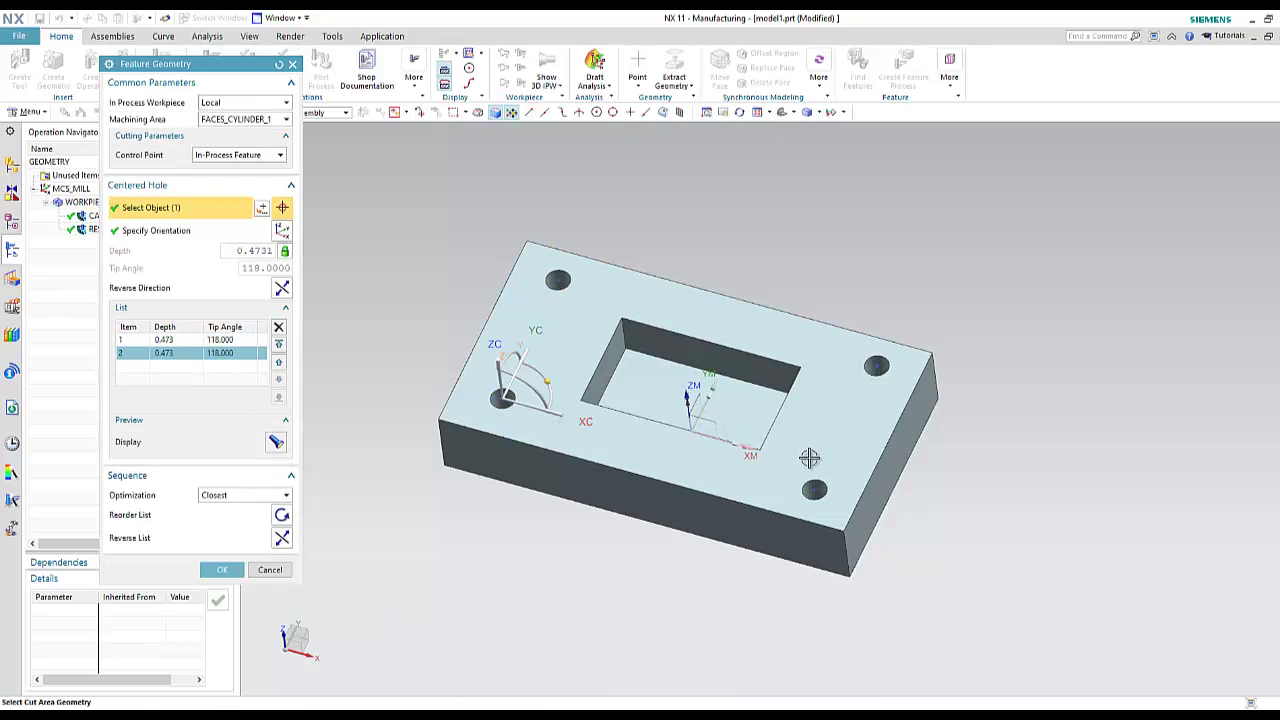
pyautogui.click(813, 487)
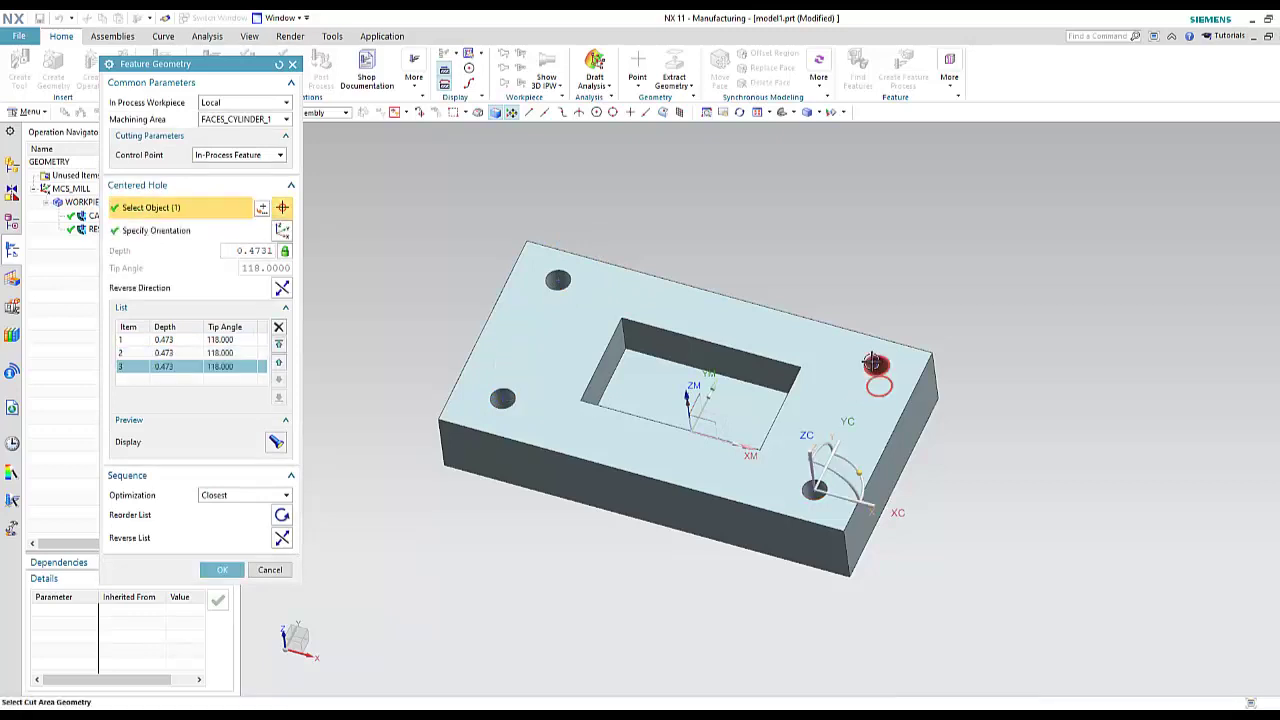
pyautogui.click(874, 363)
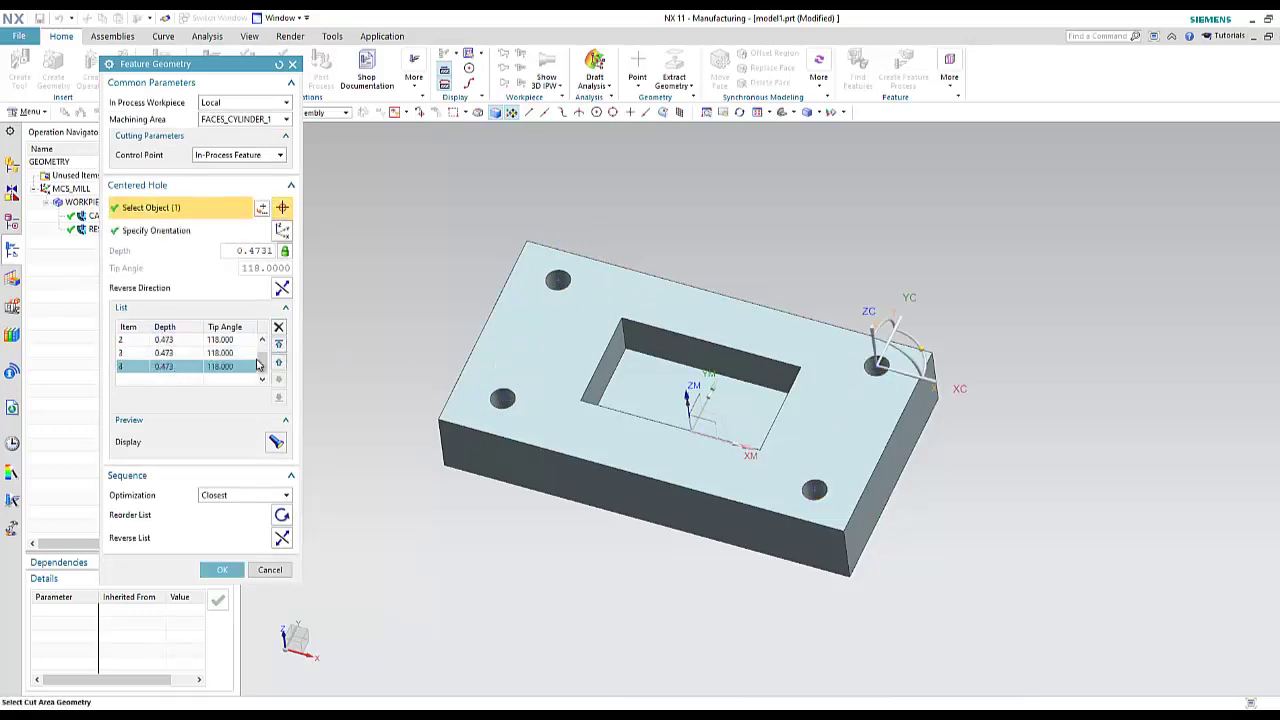
pyautogui.moveTo(257, 366); pyautogui.dragTo(267, 345)
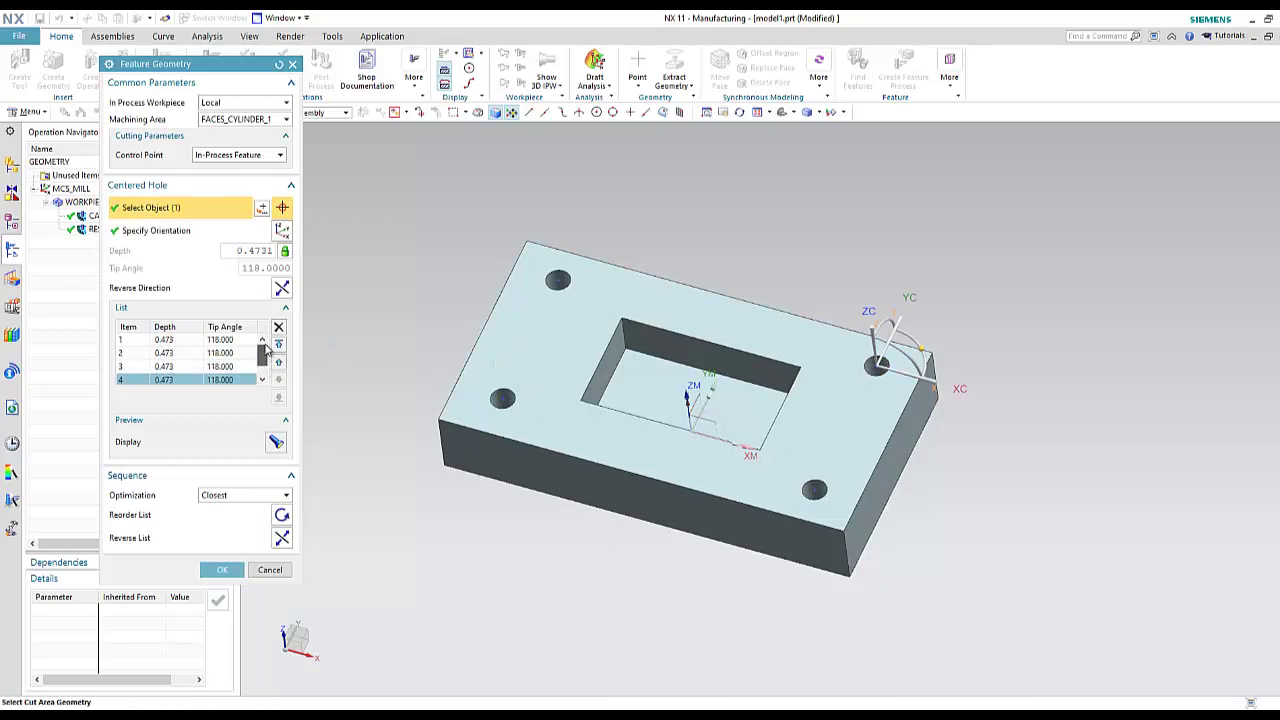
pyautogui.click(222, 569)
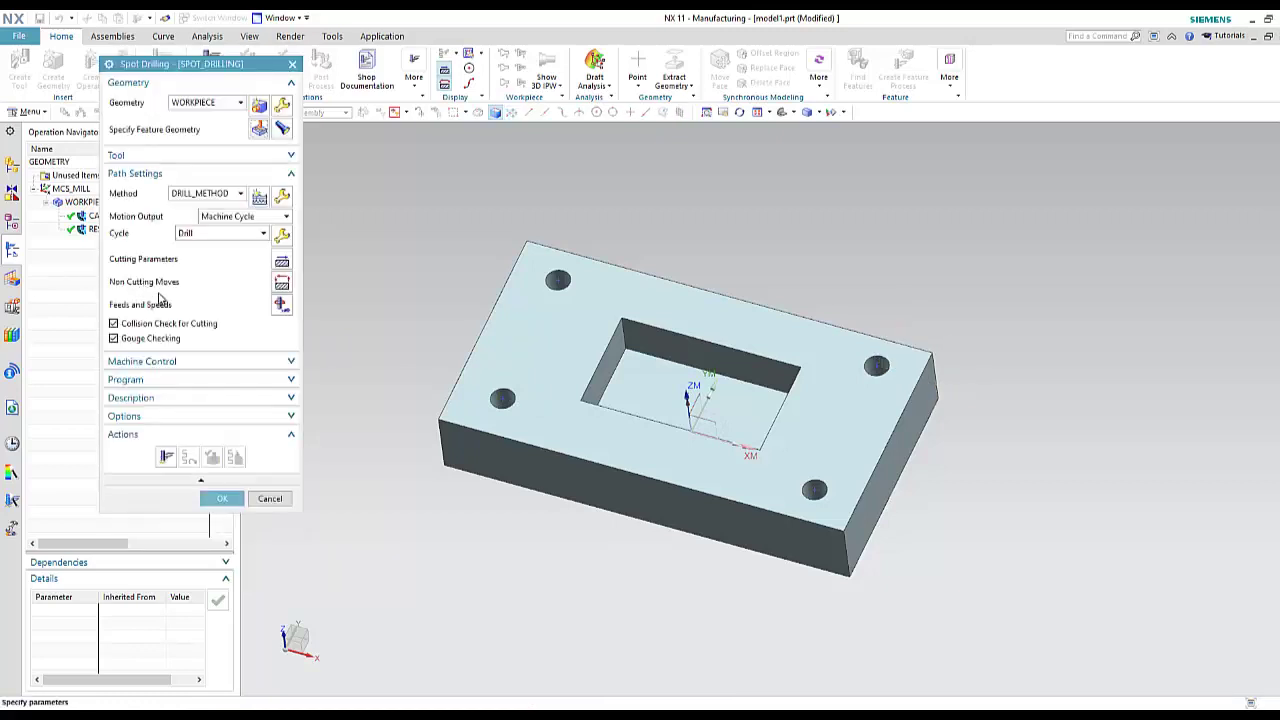
# Generate the spot-drilling toolpath, inspect it, and accept SPOT_DRILLING.
pyautogui.click(166, 457)
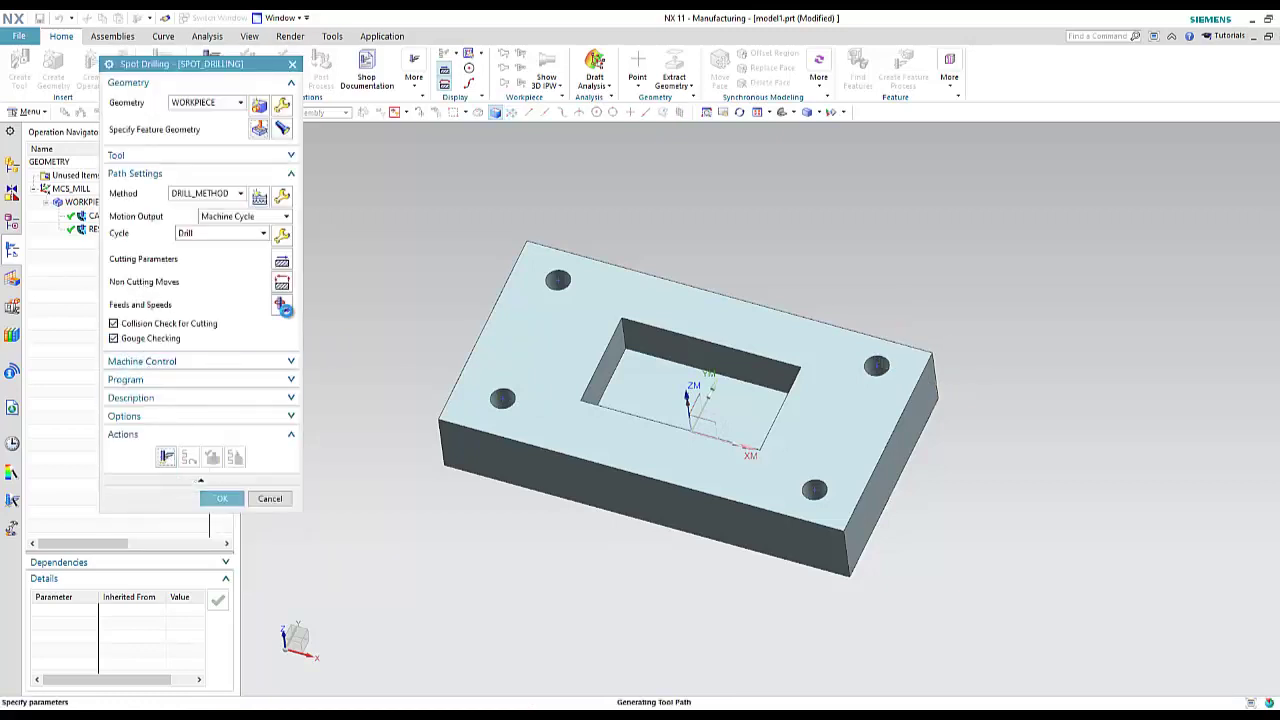
pyautogui.scroll(5, 500, 387)
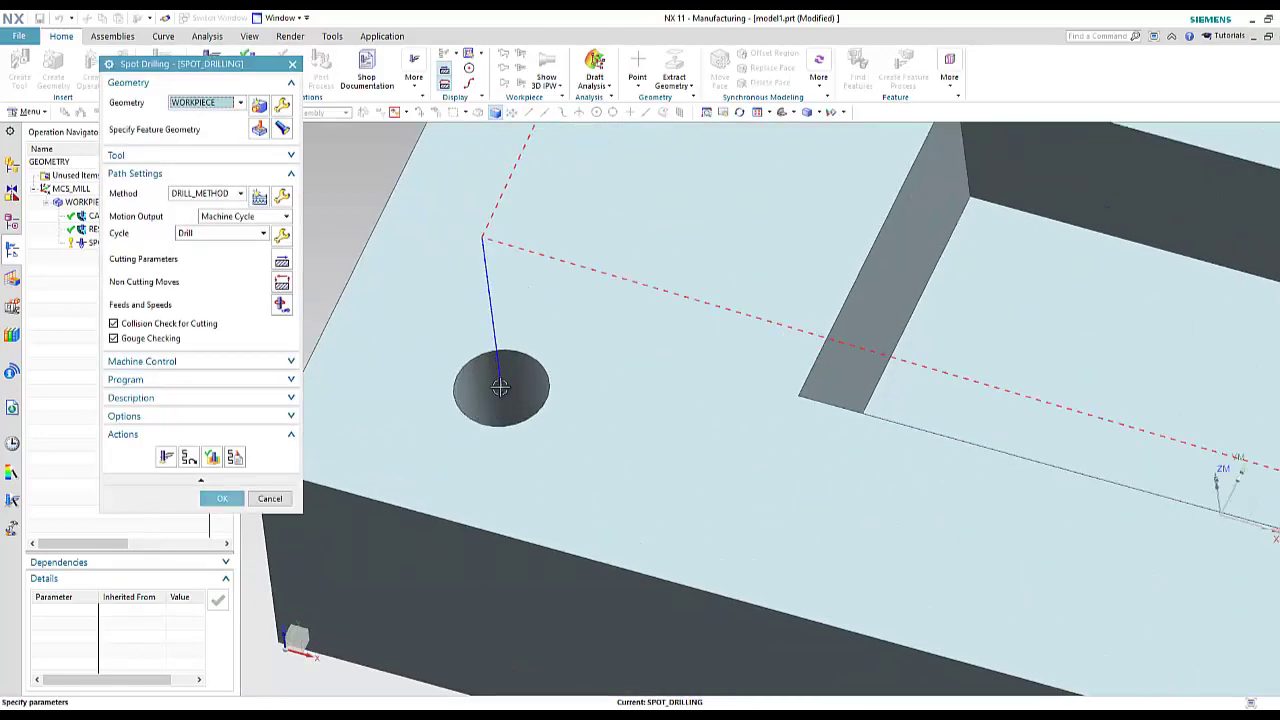
pyautogui.scroll(-5, 500, 387)
pyautogui.scroll(5, 586, 166)
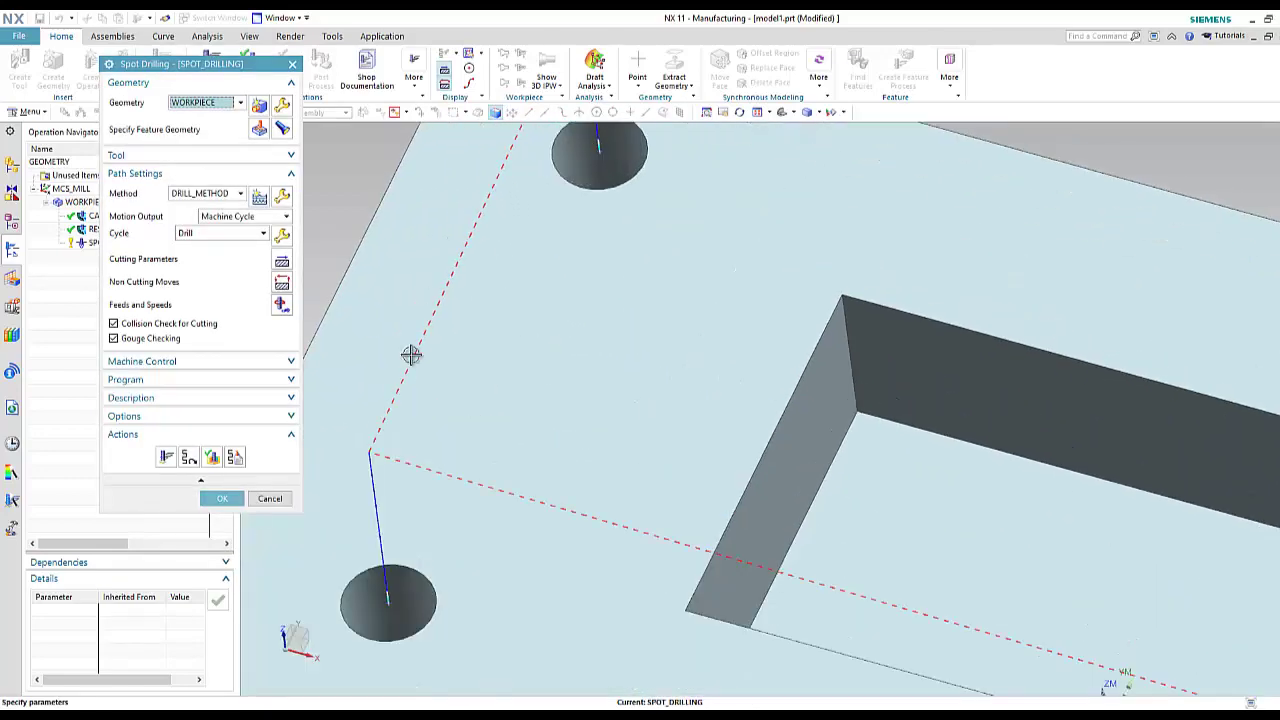
pyautogui.scroll(-5, 937, 609)
pyautogui.scroll(5, 586, 514)
pyautogui.scroll(-5, 834, 505)
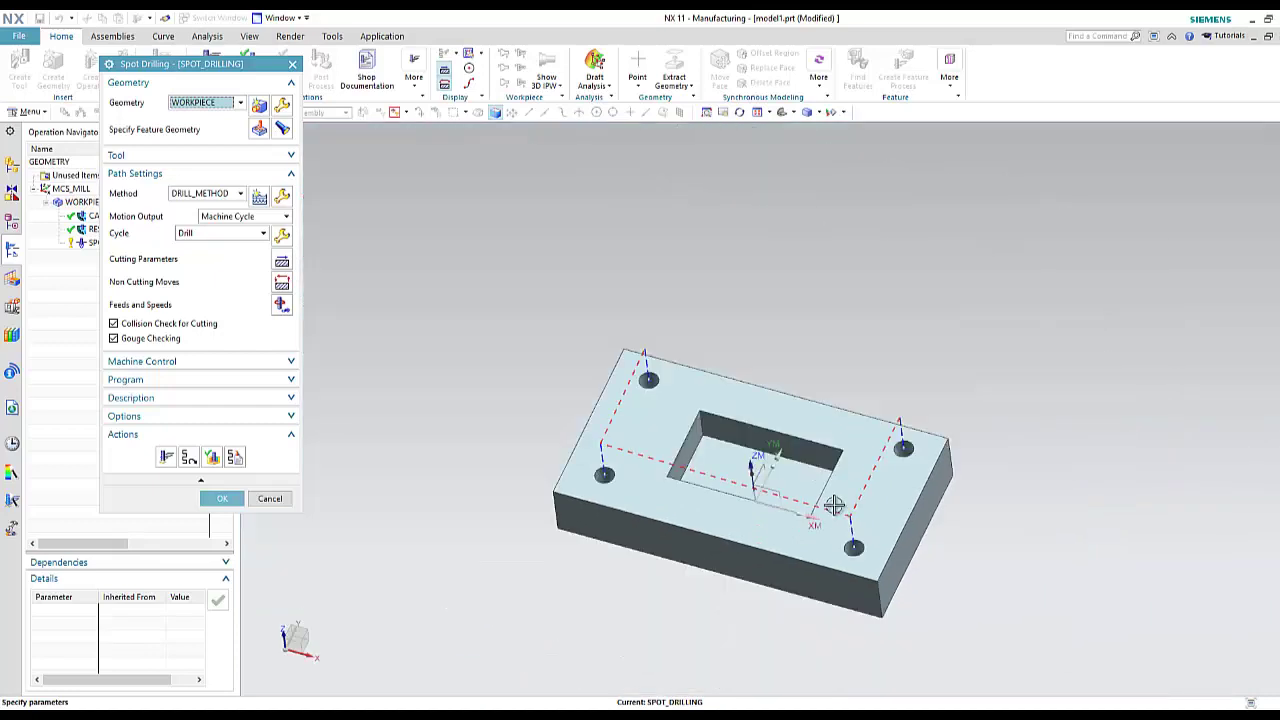
pyautogui.scroll(5, 834, 505)
pyautogui.click(222, 498)
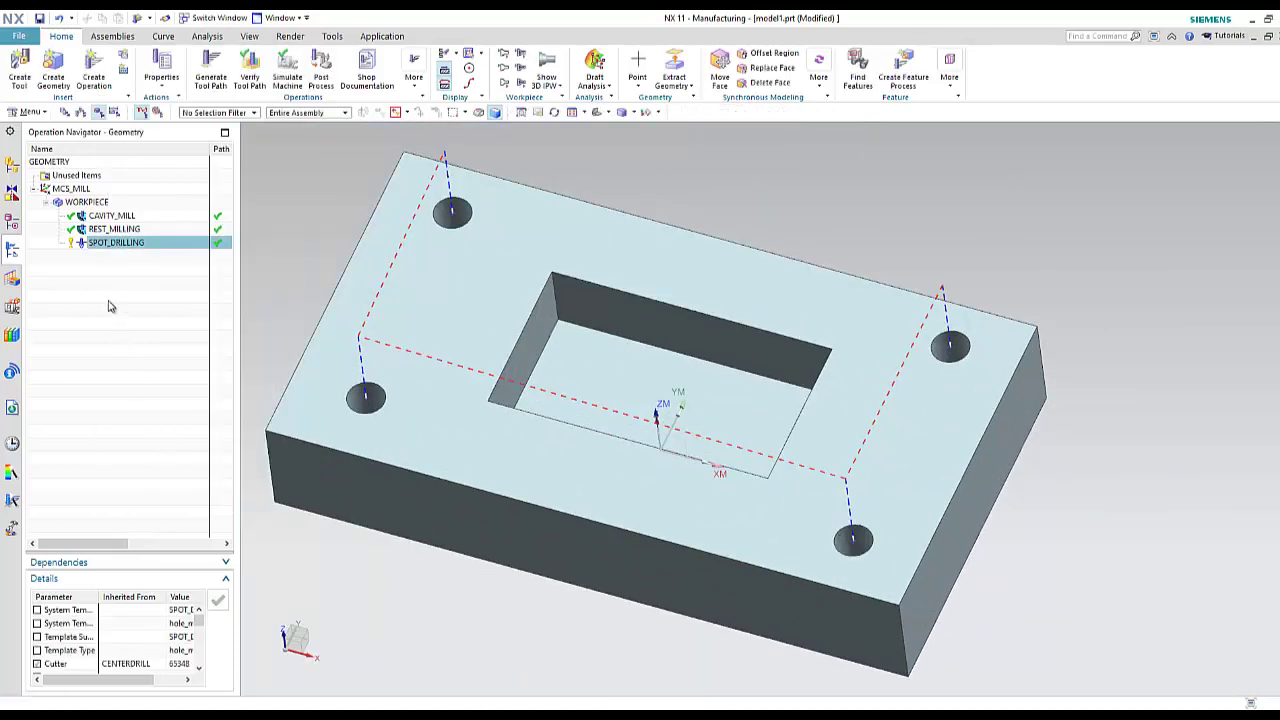
pyautogui.click(108, 253)
# Create a Drilling operation using the STD_DRILL tool.
pyautogui.click(94, 70)
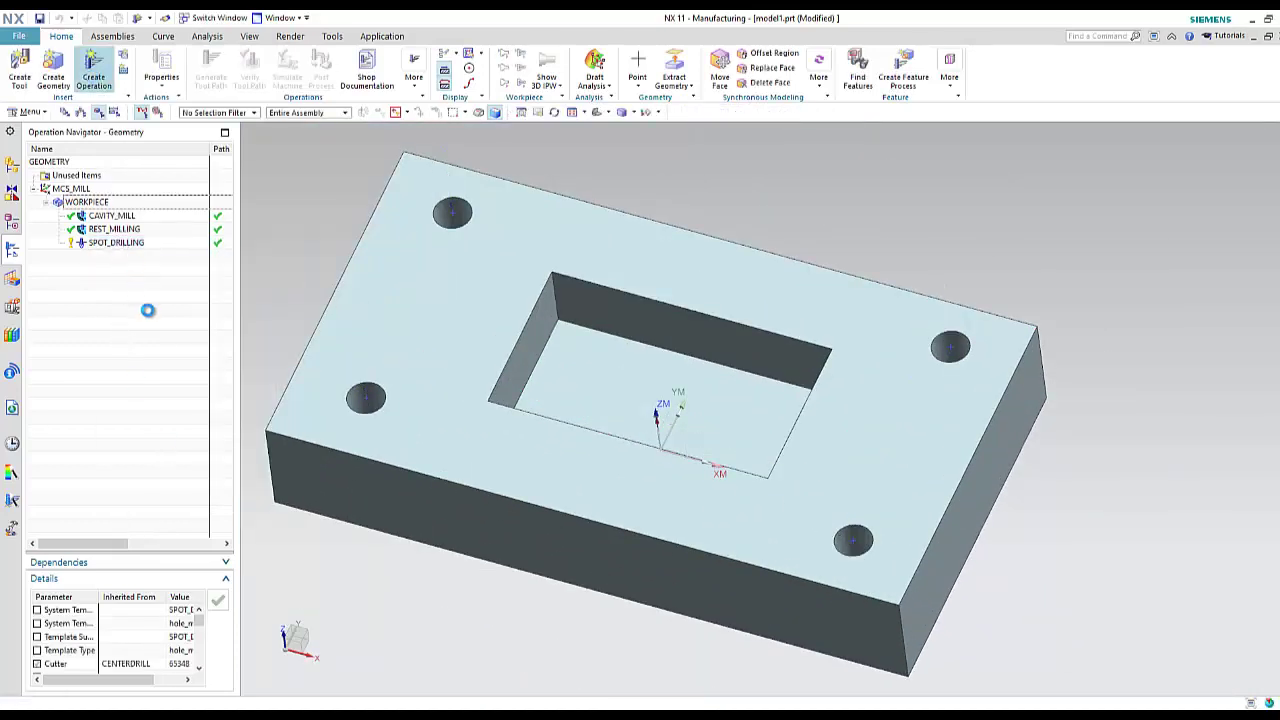
pyautogui.click(166, 151)
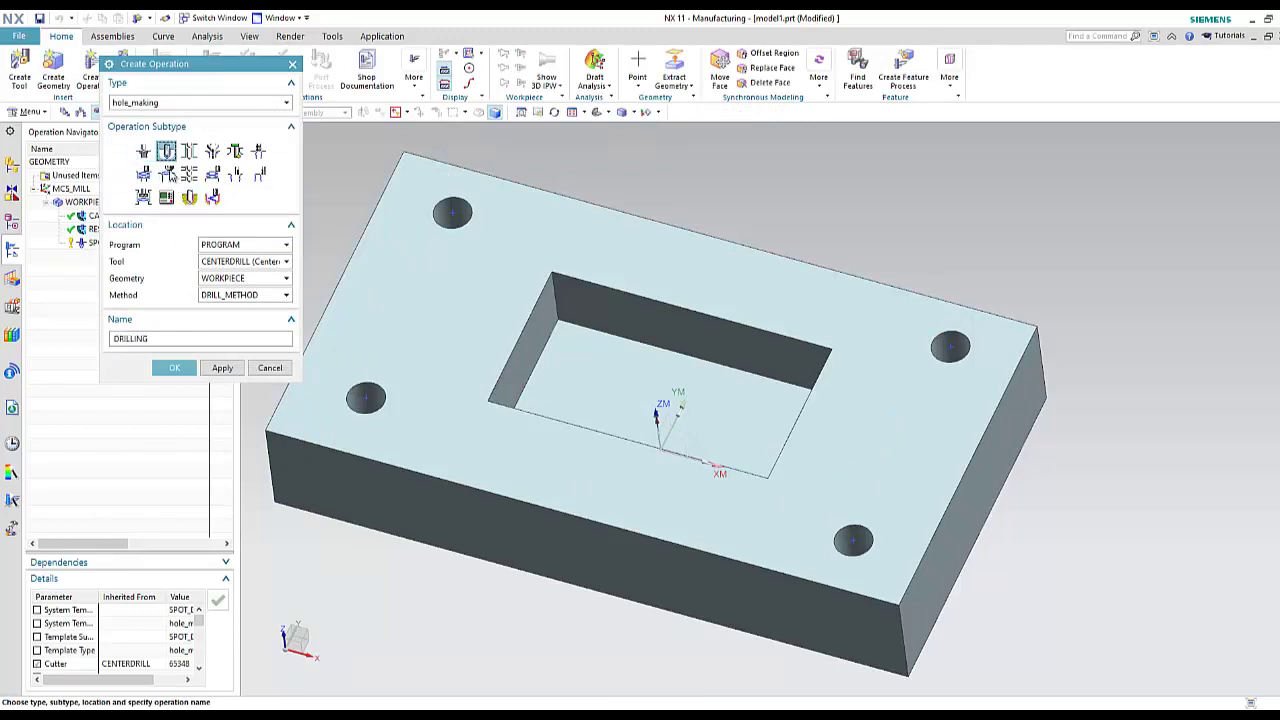
pyautogui.click(253, 264)
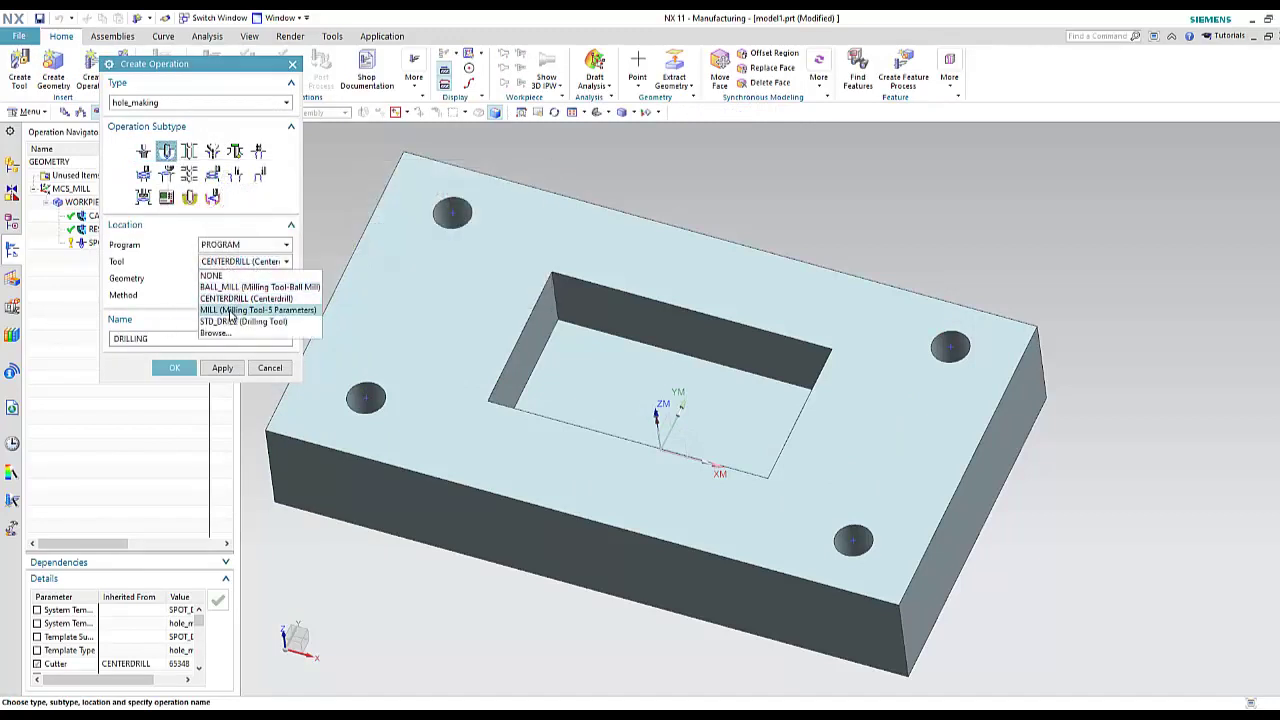
pyautogui.click(233, 321)
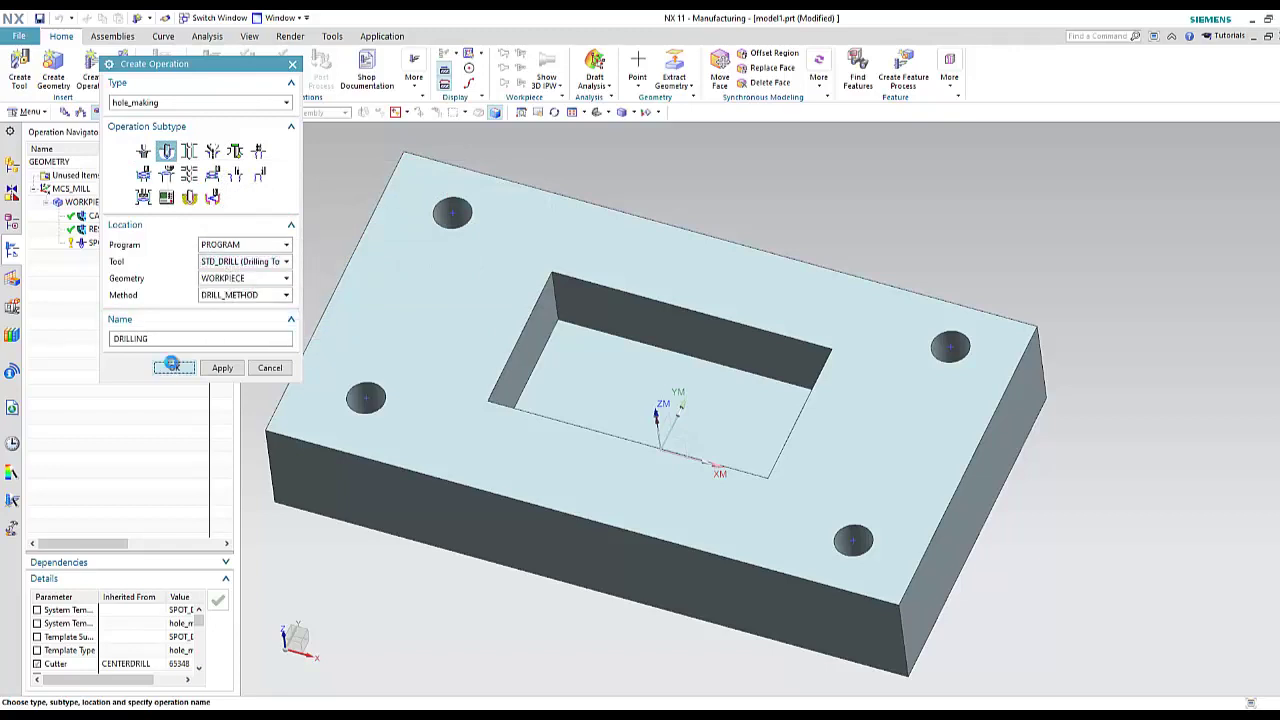
pyautogui.click(174, 367)
# Pick the four corner holes, generate and accept the drilling path, then select WORKPIECE.
pyautogui.click(259, 129)
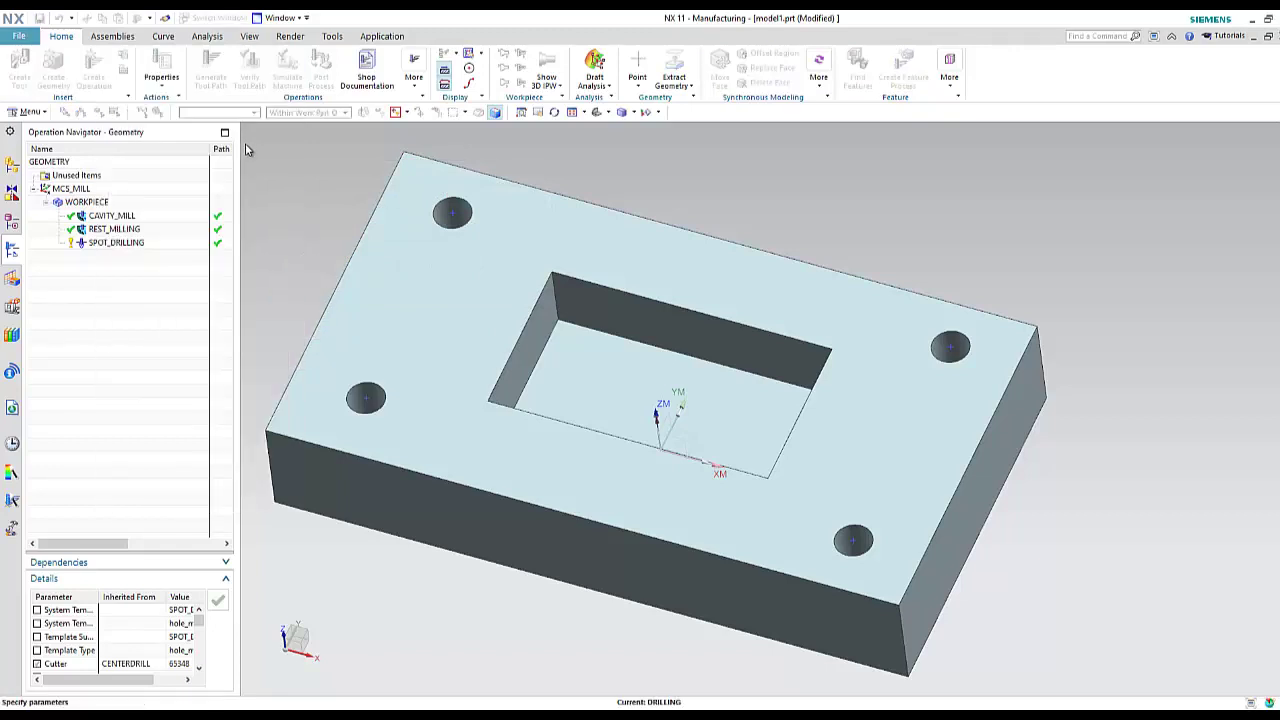
pyautogui.click(442, 214)
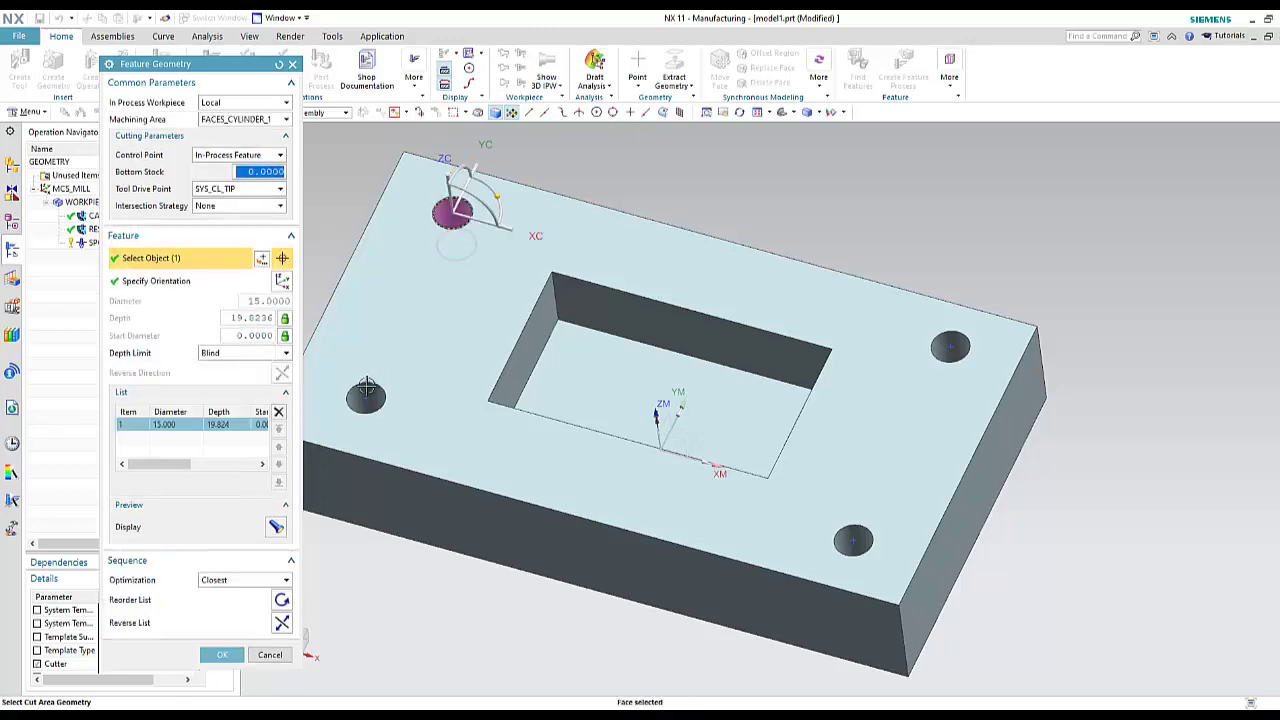
pyautogui.click(356, 392)
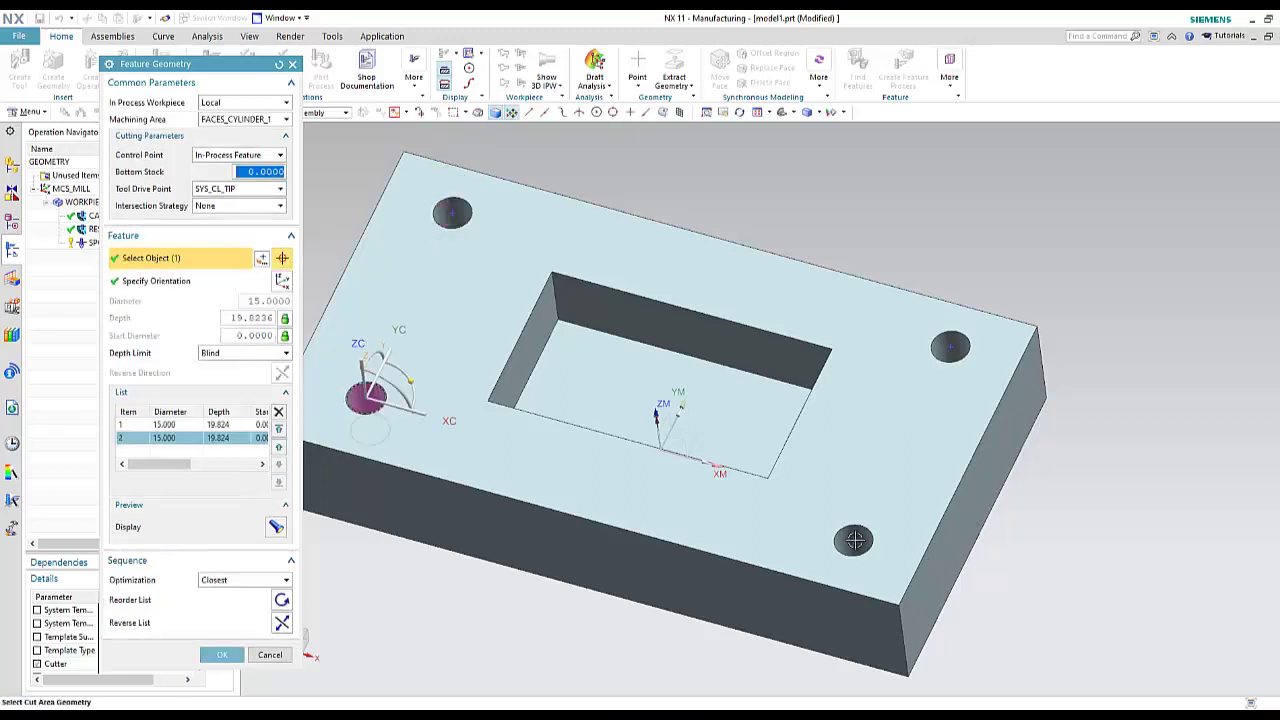
pyautogui.click(866, 534)
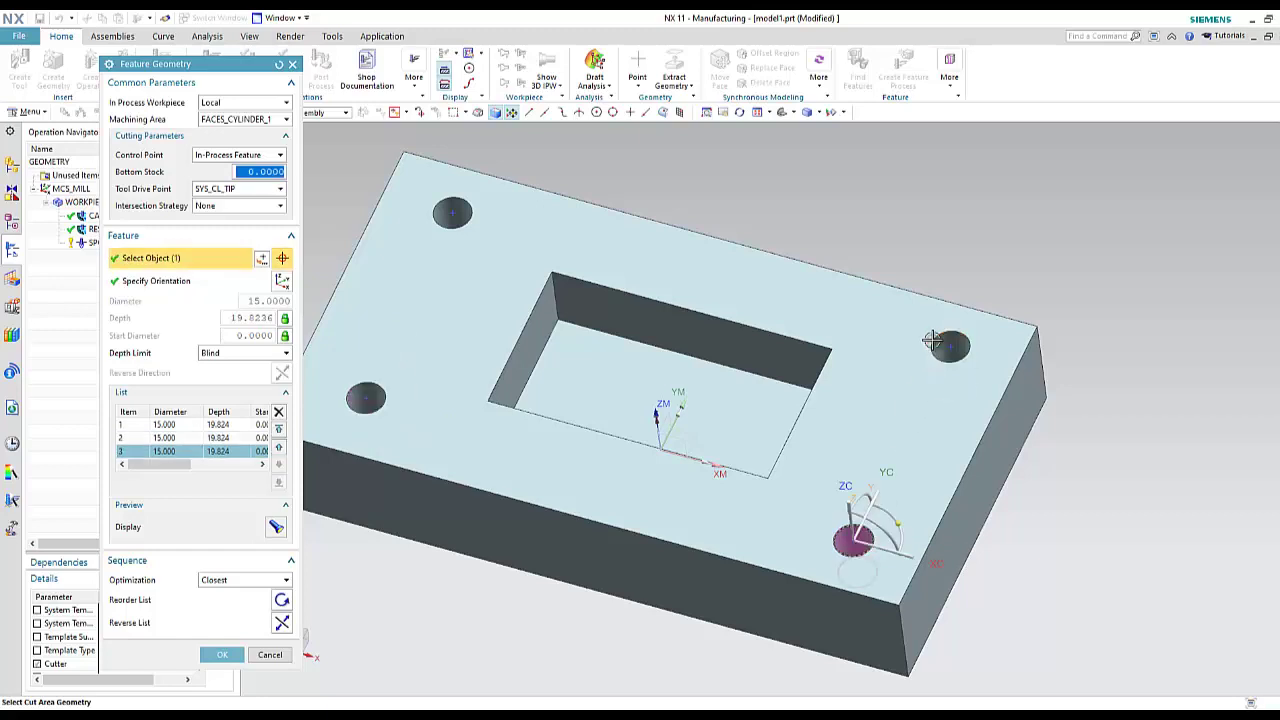
pyautogui.click(937, 342)
pyautogui.click(222, 654)
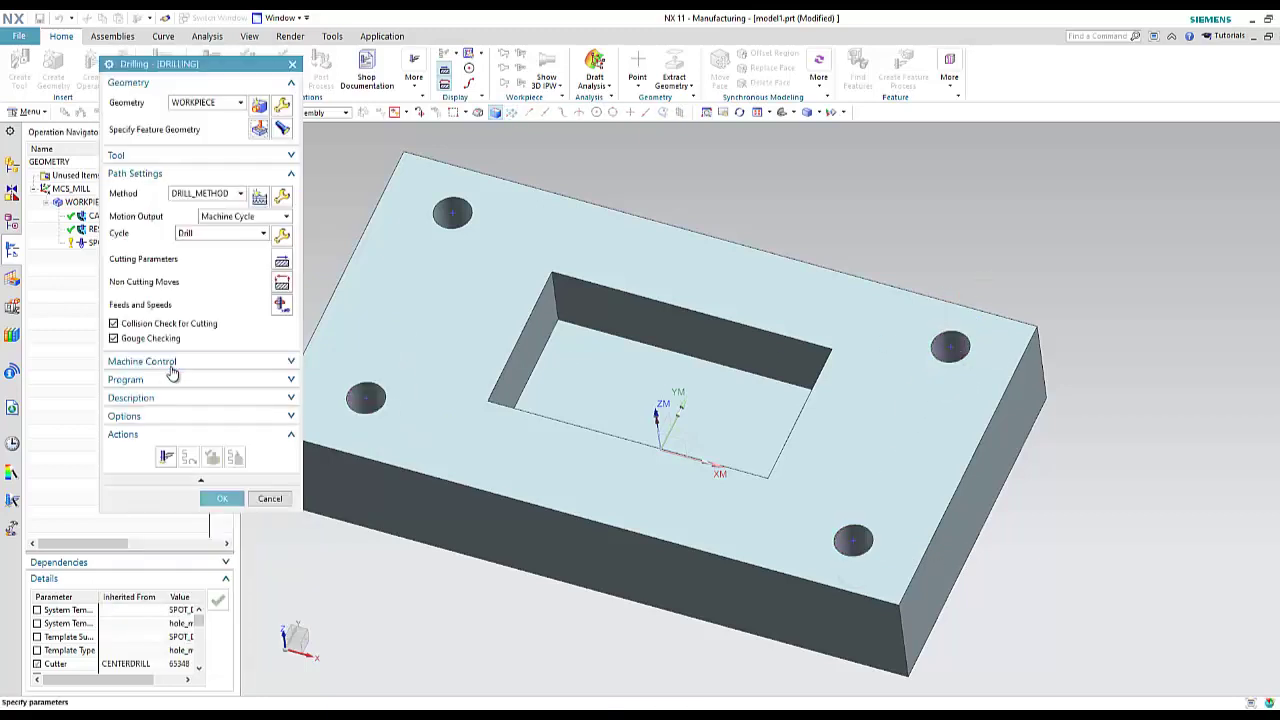
pyautogui.click(168, 457)
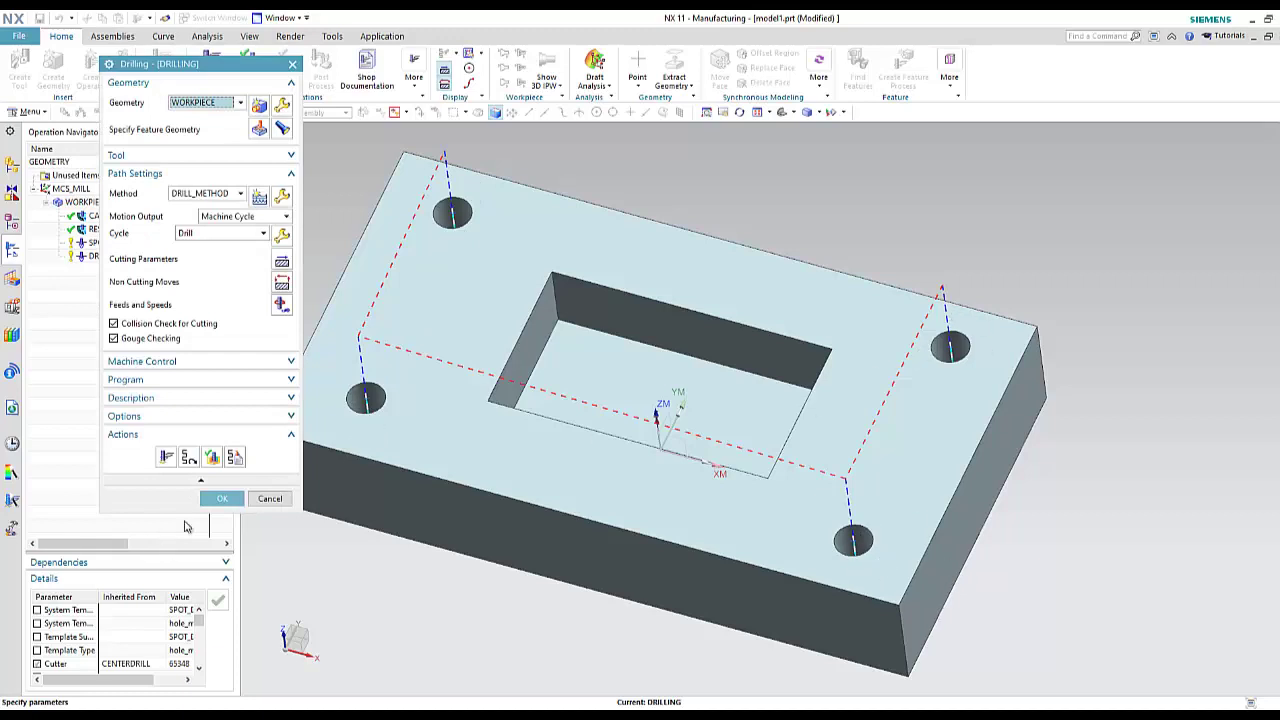
pyautogui.click(222, 498)
pyautogui.click(98, 204)
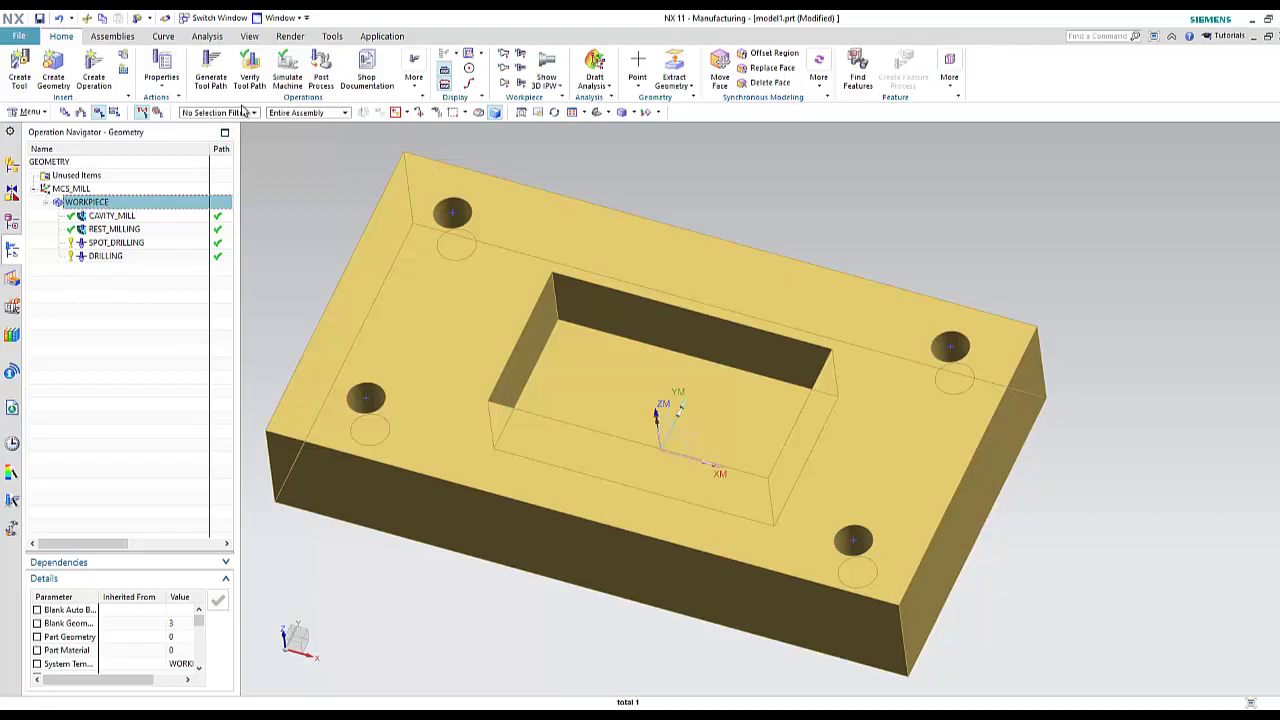
# Verify the WORKPIECE toolpaths in 3D Dynamic with Fine animation accuracy and Fine IPW resolution.
pyautogui.click(250, 72)
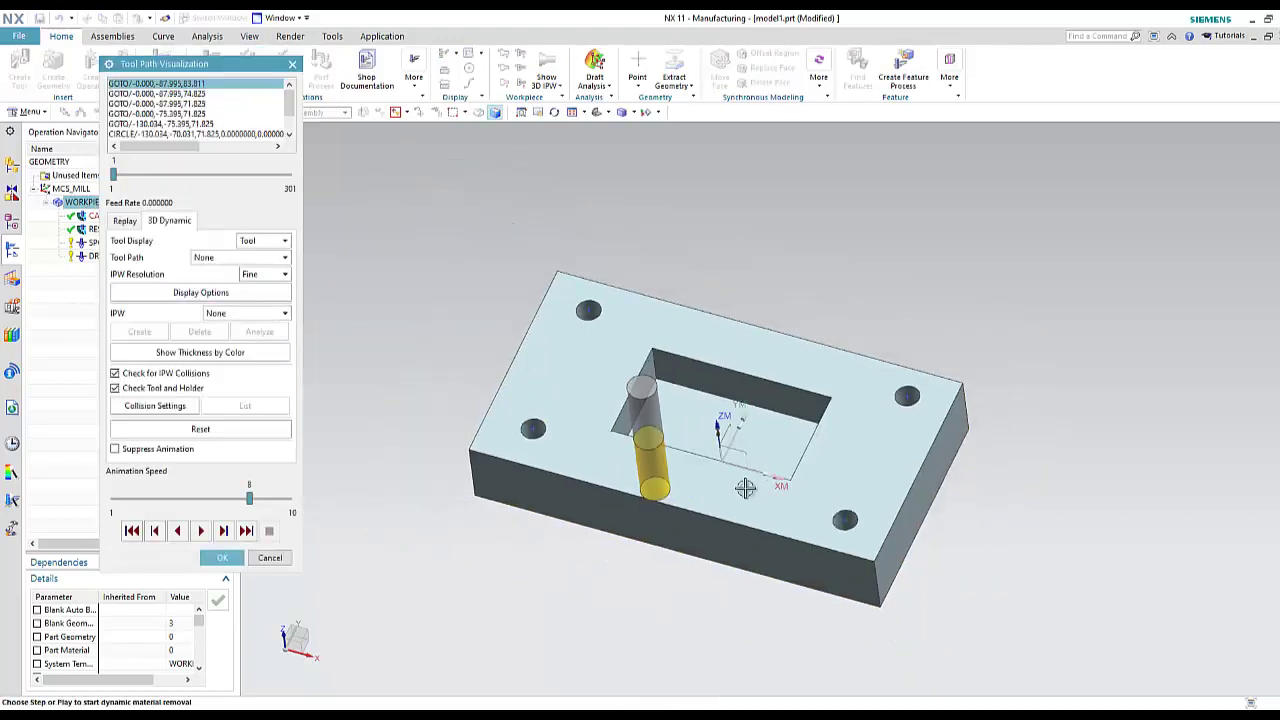
pyautogui.scroll(1, 745, 487)
pyautogui.click(213, 292)
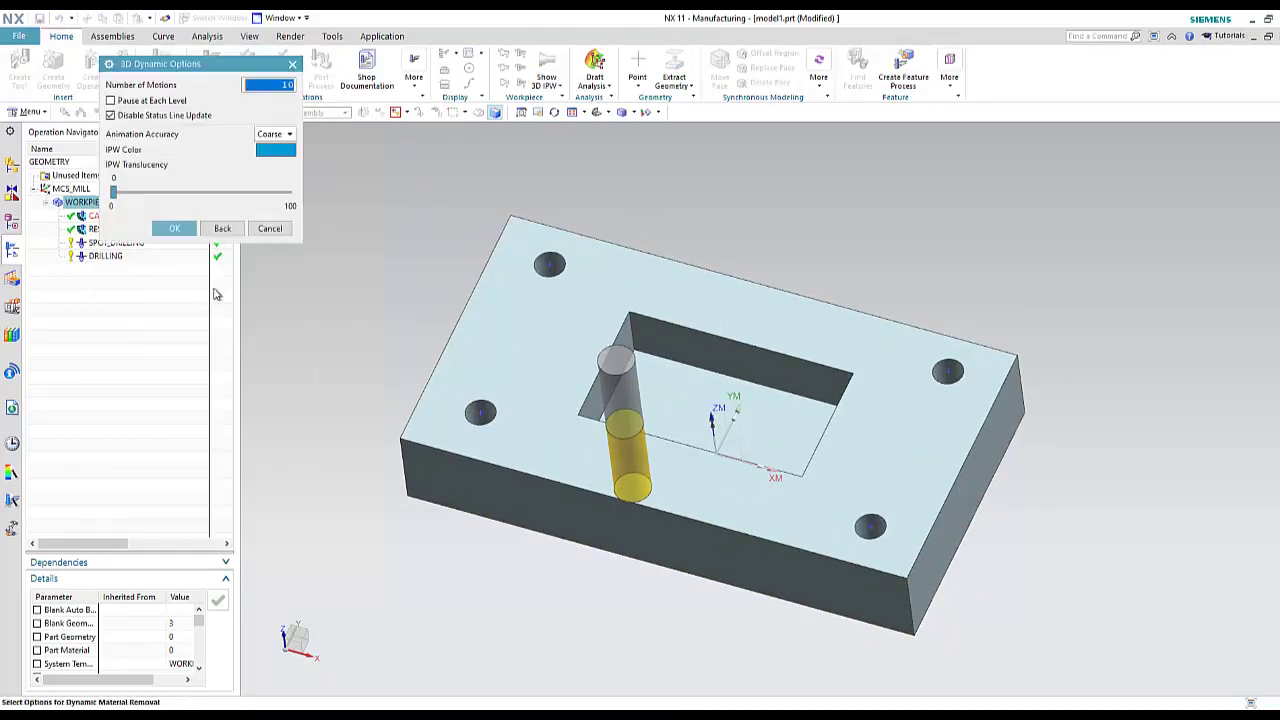
pyautogui.click(272, 133)
pyautogui.click(270, 158)
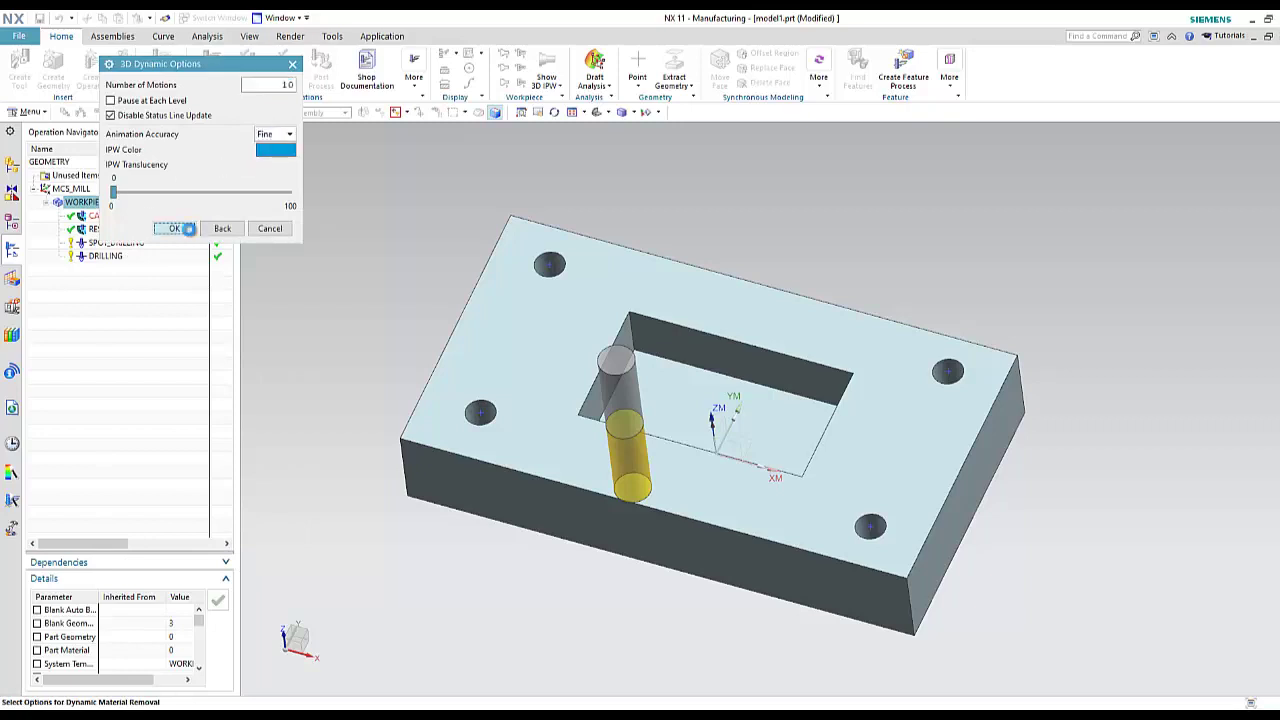
pyautogui.click(170, 228)
pyautogui.click(266, 276)
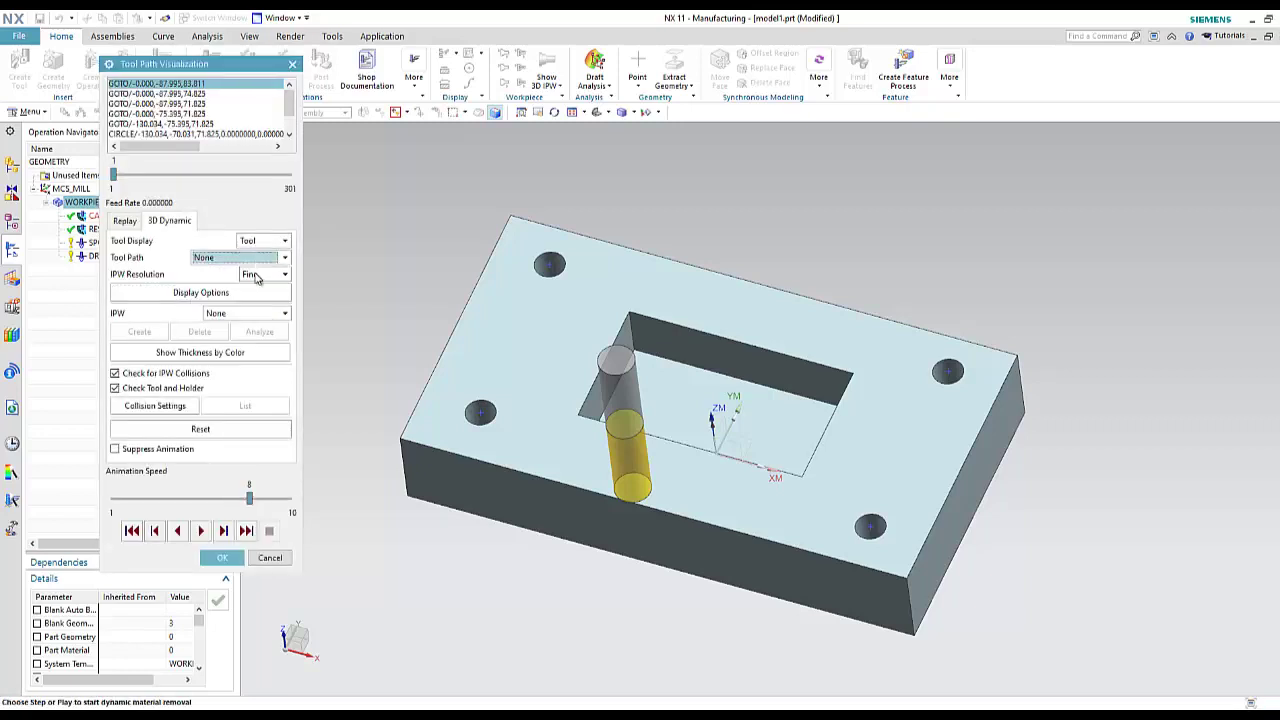
pyautogui.click(262, 285)
pyautogui.click(200, 531)
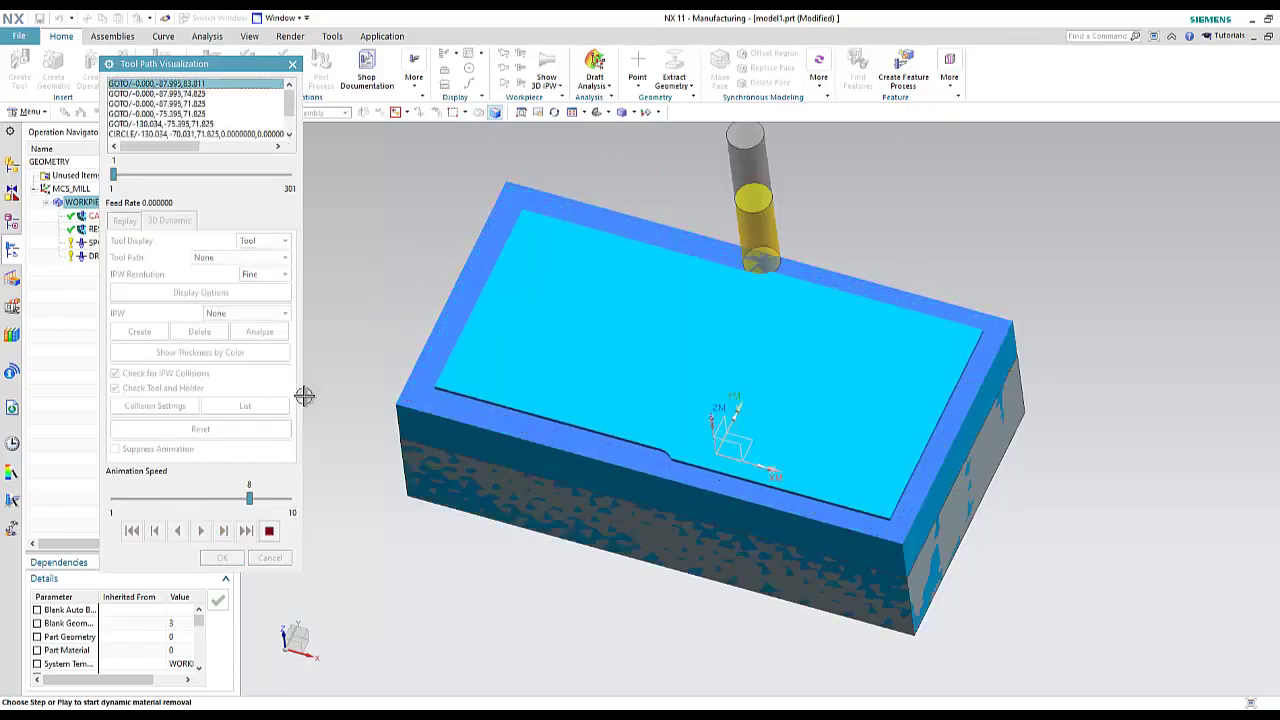
# Raise the animation speed to 9 and tilt the part while the rest-milling pass plays.
pyautogui.click(275, 499)
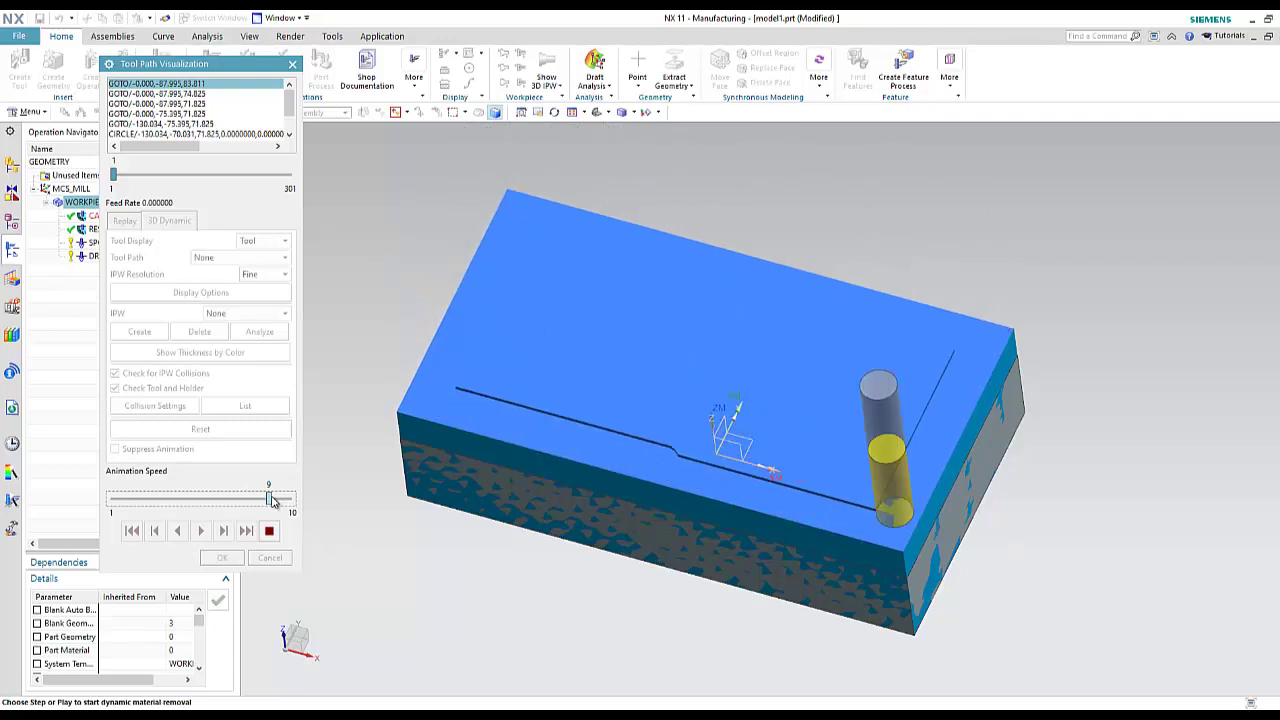
pyautogui.moveTo(537, 528); pyautogui.dragTo(546, 517, button='middle')
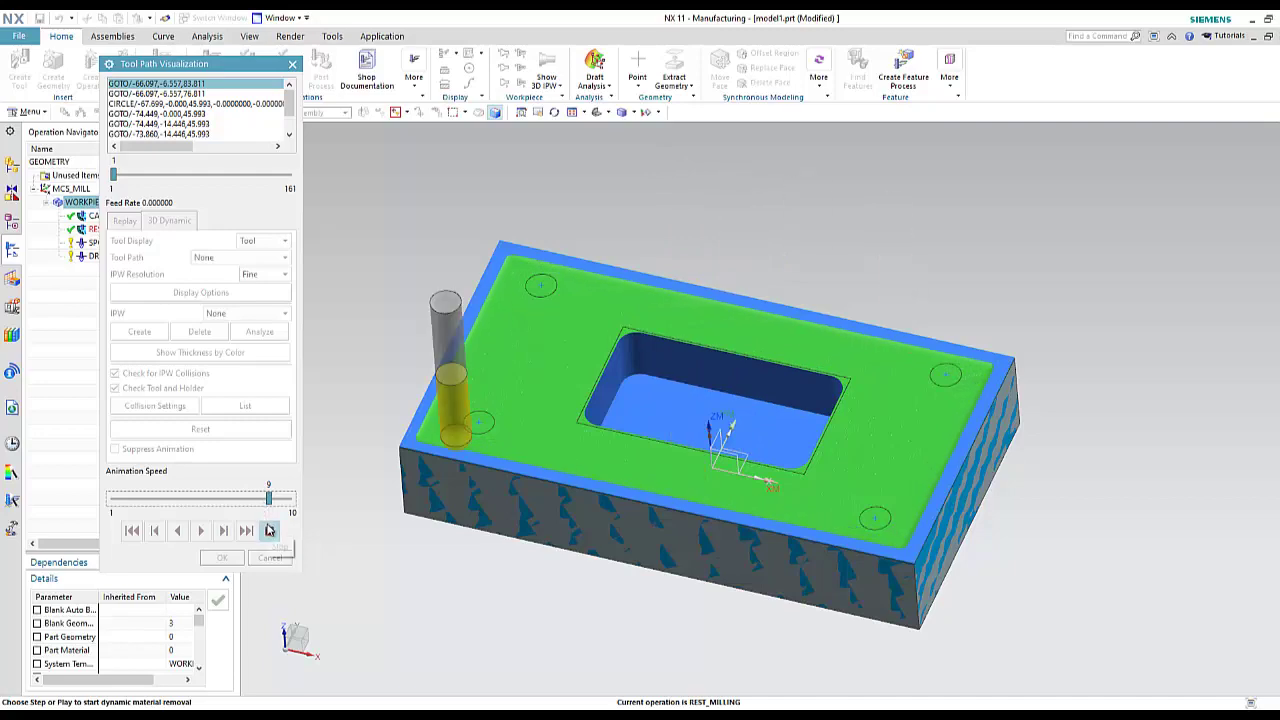
# Pause the simulation to zoom in on the milled pocket, then resume it for the drilling passes.
pyautogui.click(268, 530)
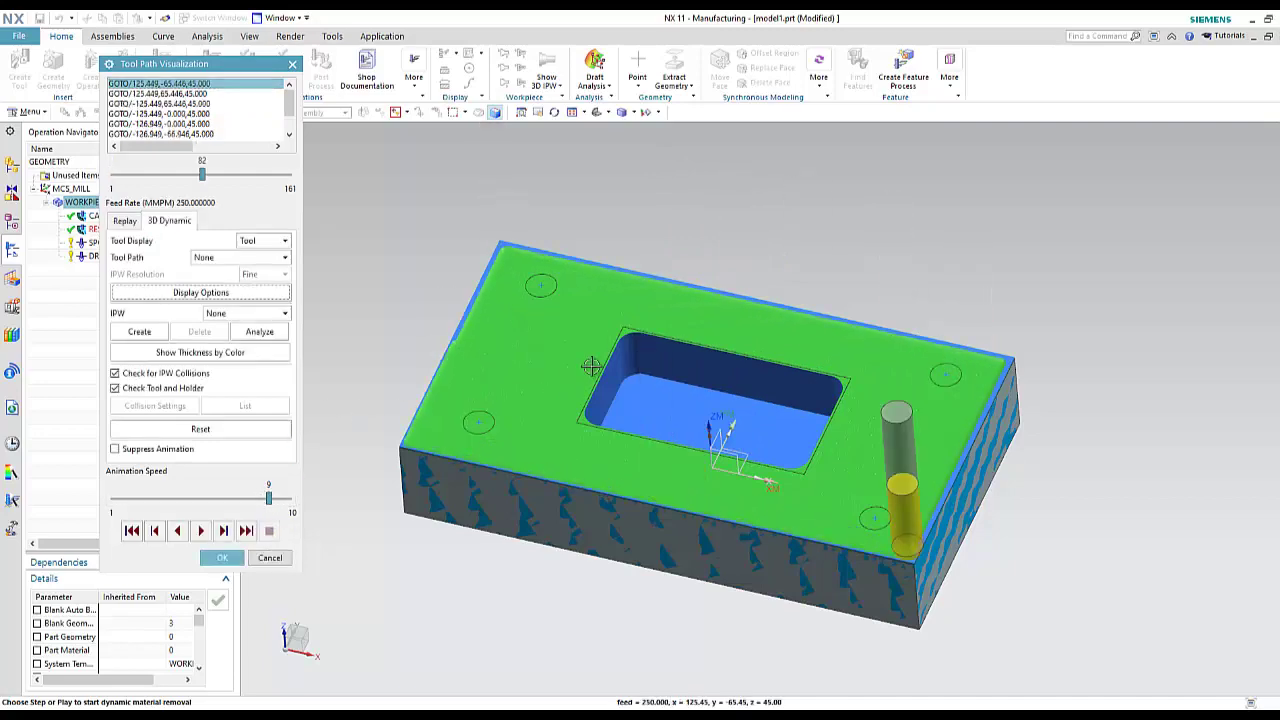
pyautogui.scroll(5, 630, 330)
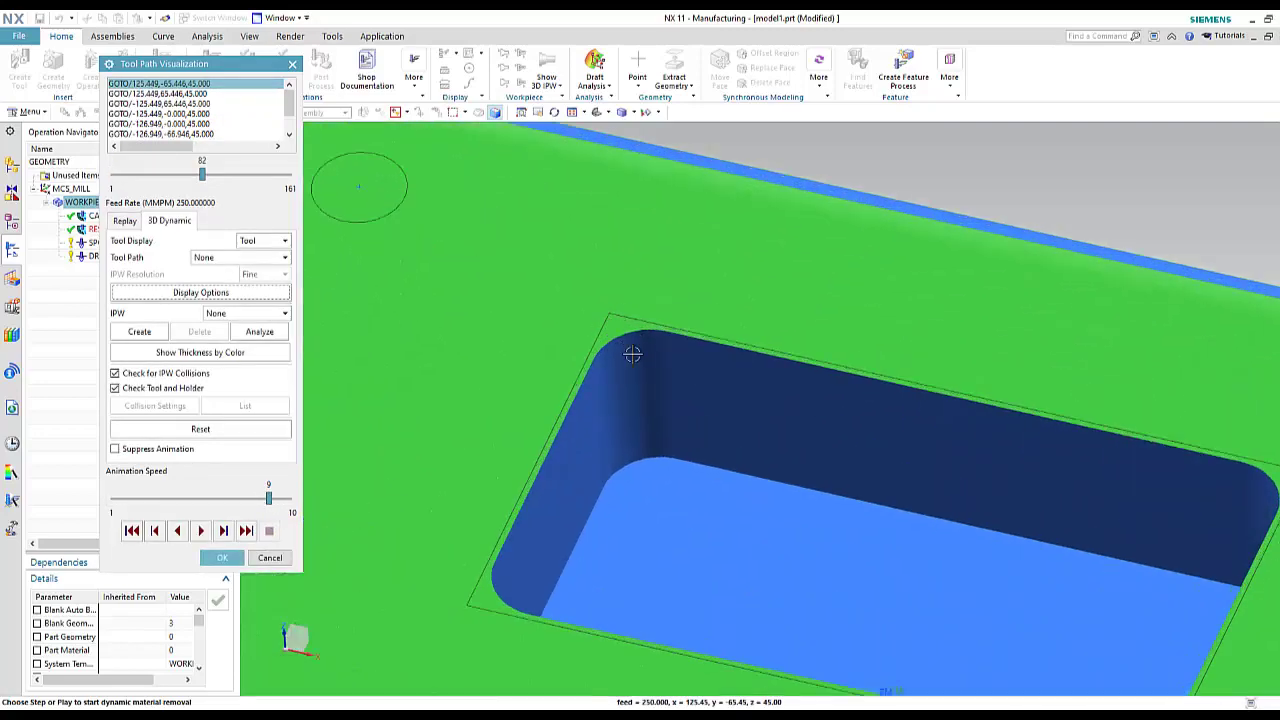
pyautogui.scroll(-4, 552, 510)
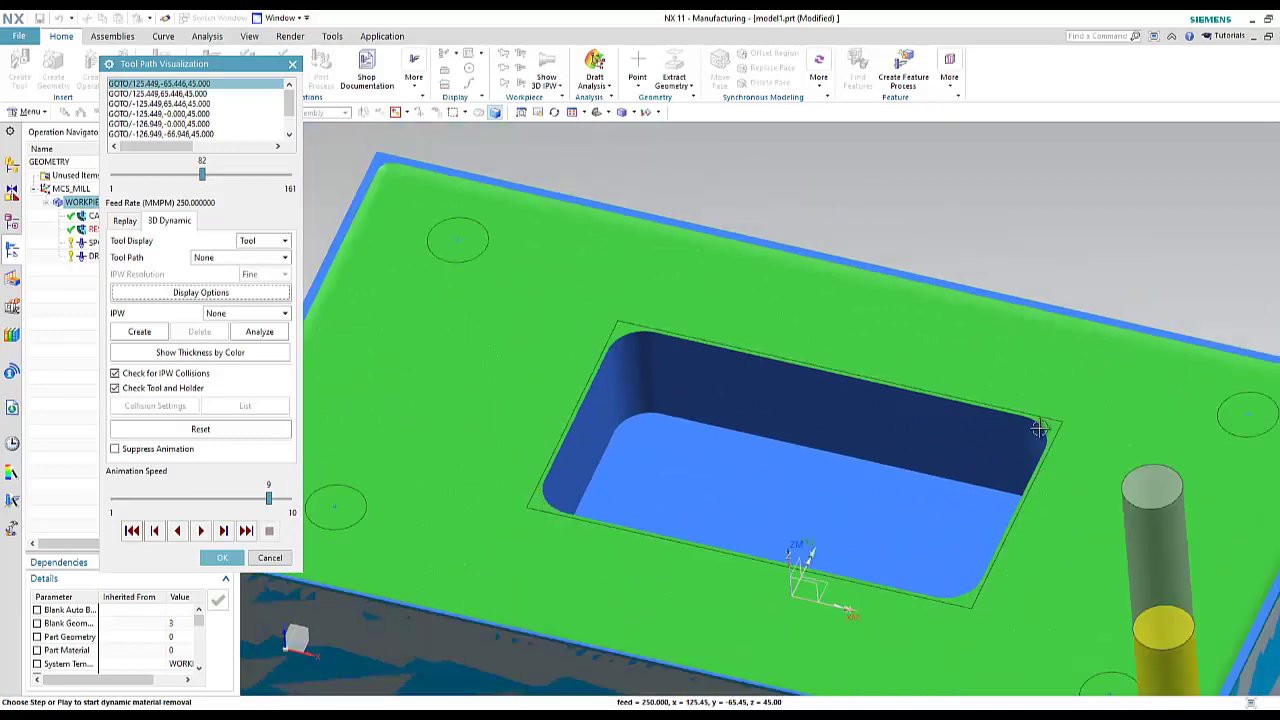
pyautogui.scroll(-2, 967, 474)
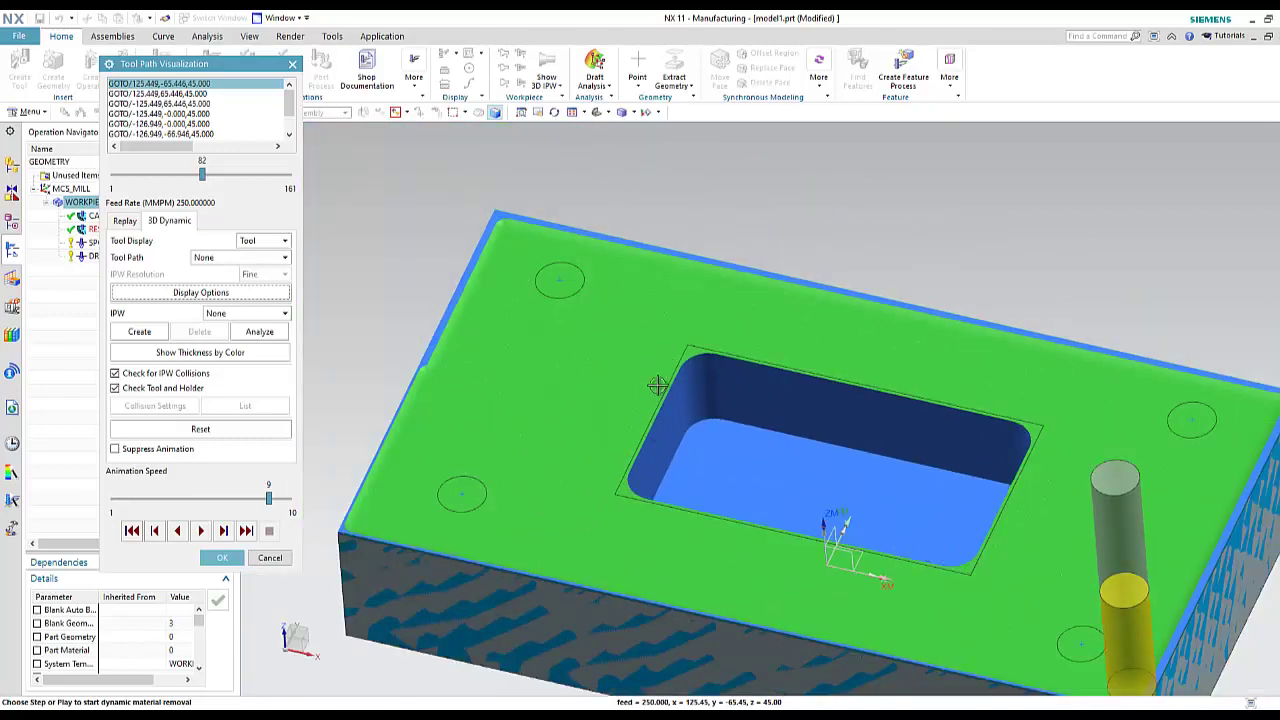
pyautogui.scroll(3, 692, 362)
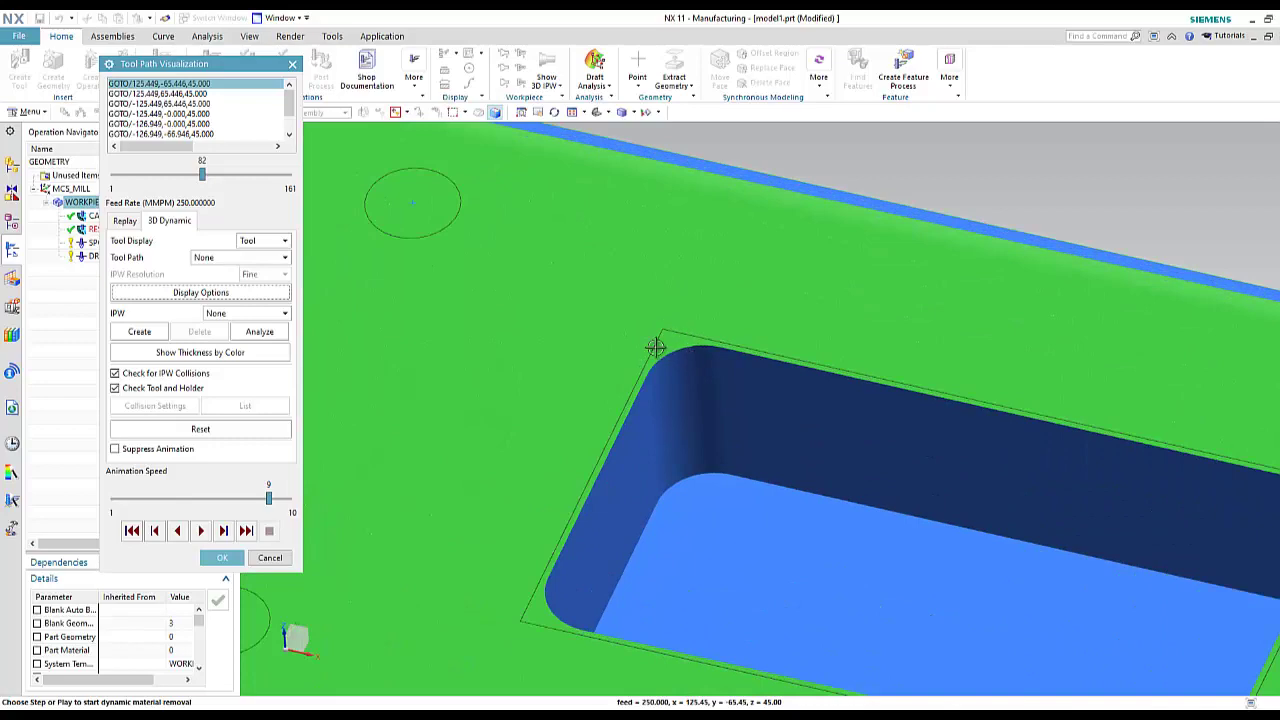
pyautogui.scroll(-4, 576, 388)
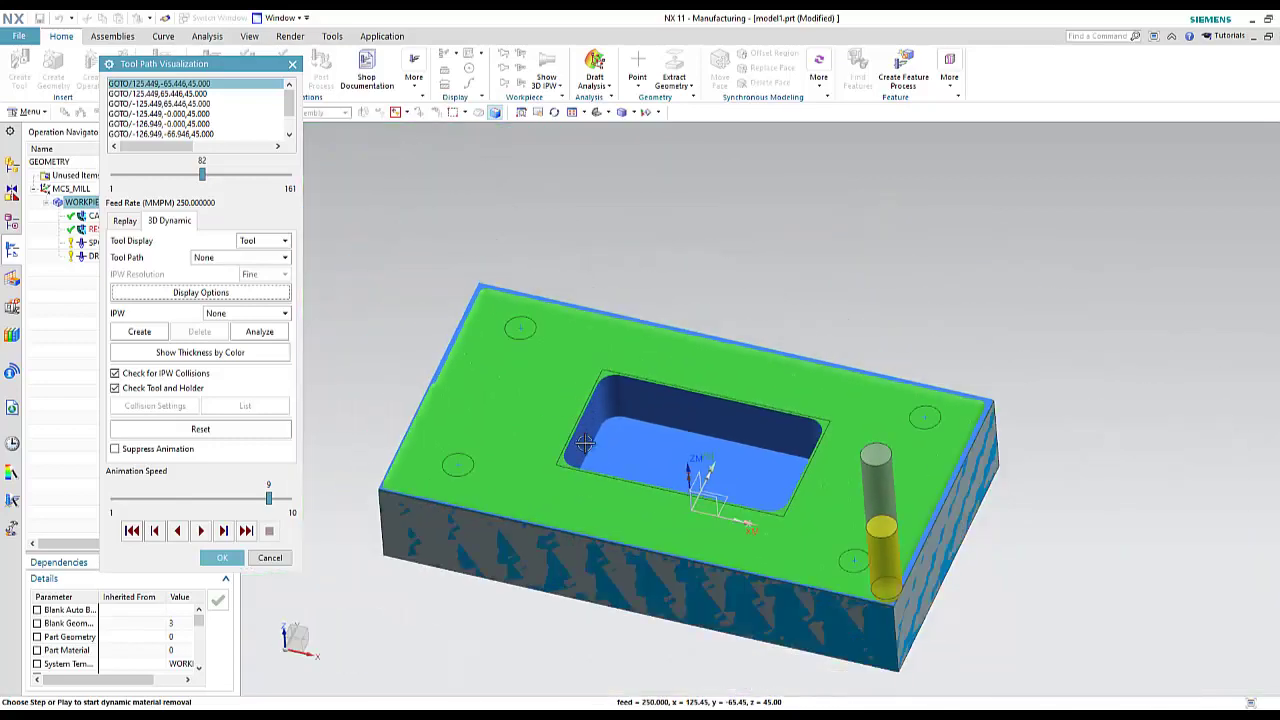
pyautogui.scroll(1, 581, 454)
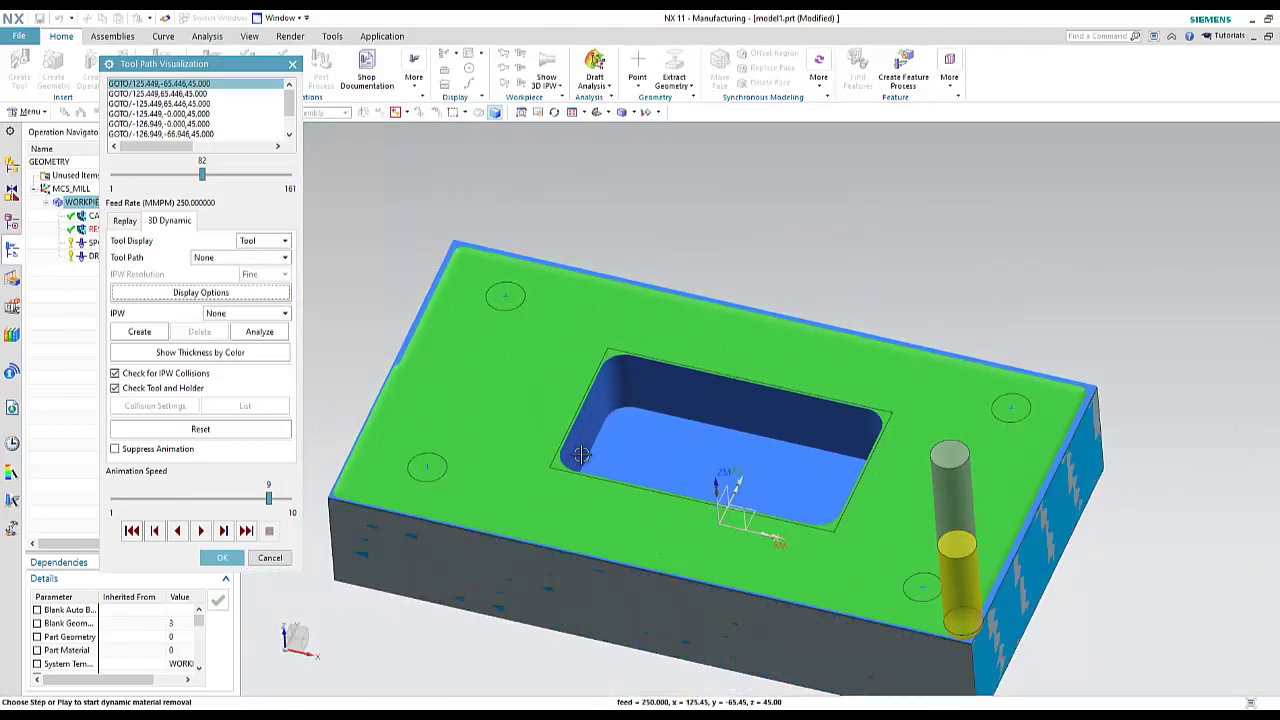
pyautogui.click(202, 531)
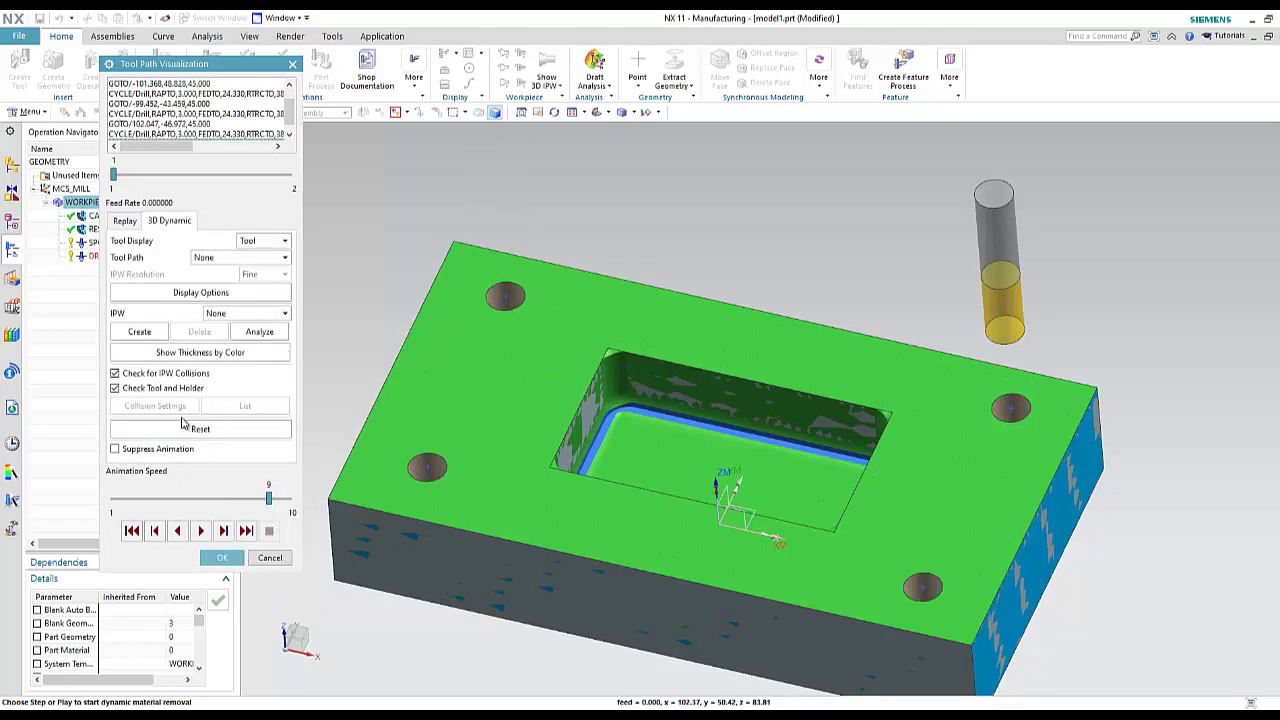
# Show remaining stock thickness by colour, orbit to inspect it, then close the verification.
pyautogui.click(201, 353)
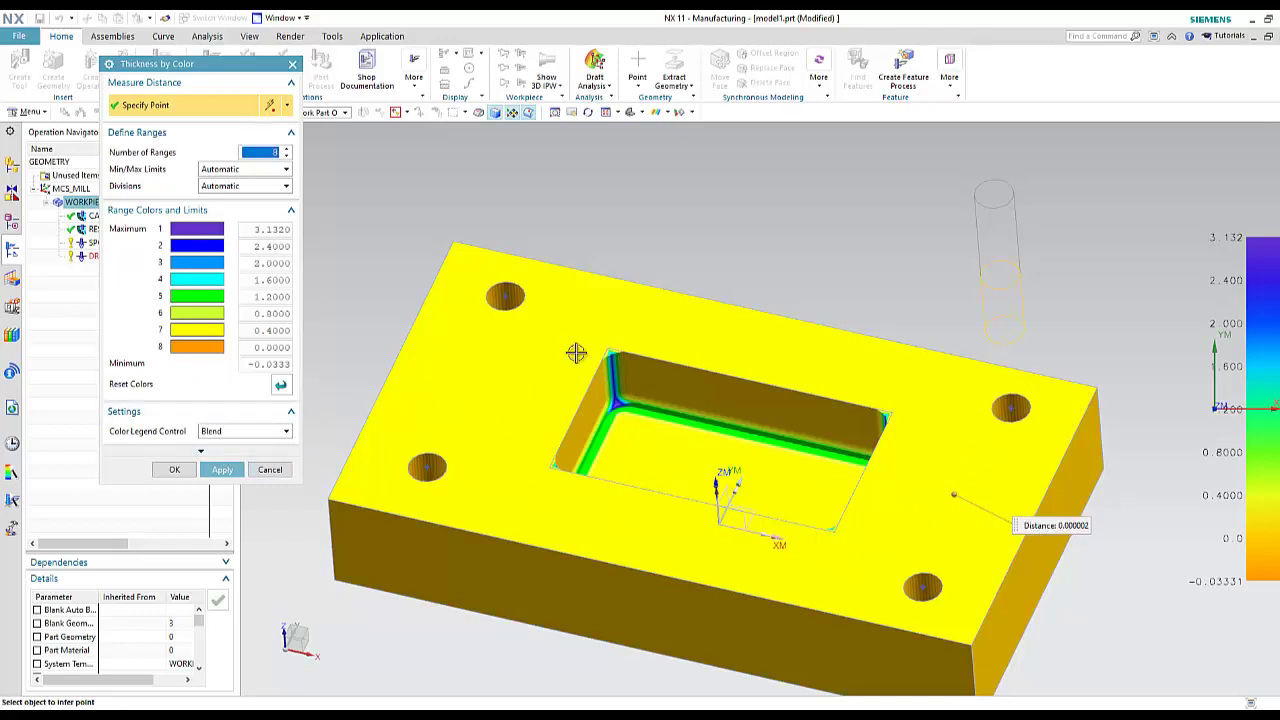
pyautogui.moveTo(618, 453); pyautogui.dragTo(148, 484, button='middle')
pyautogui.click(172, 470)
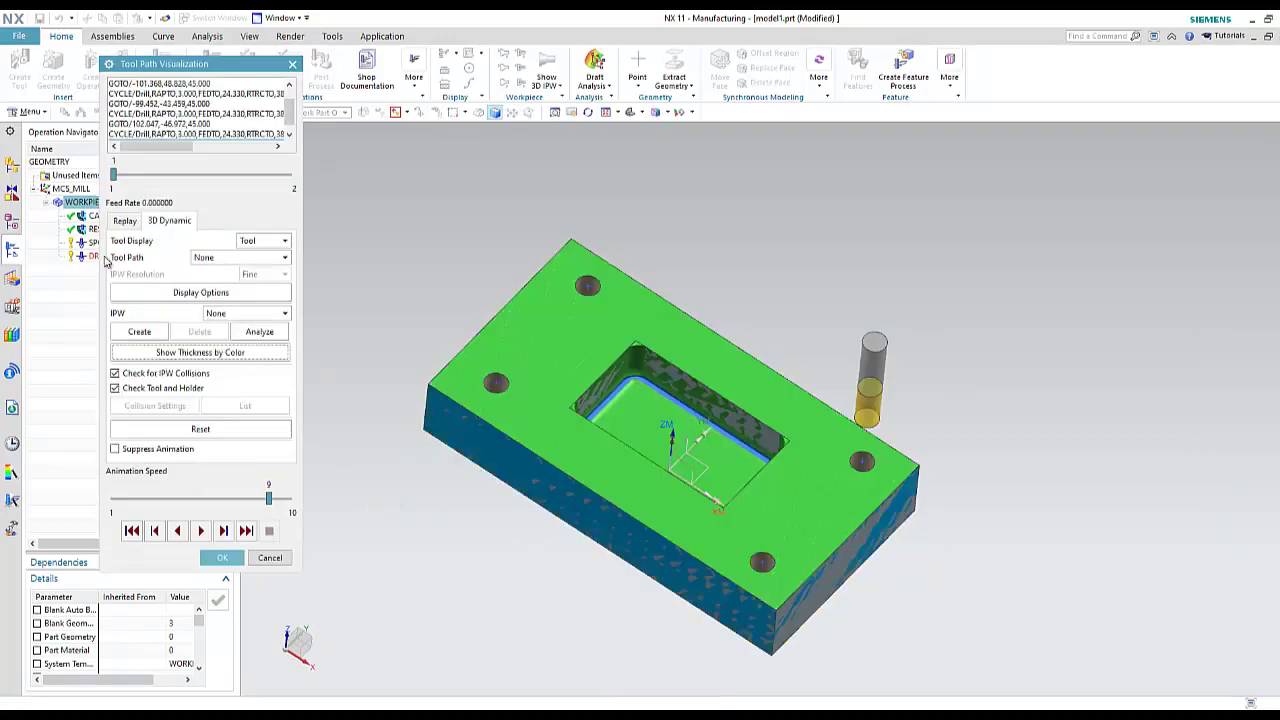
pyautogui.click(224, 554)
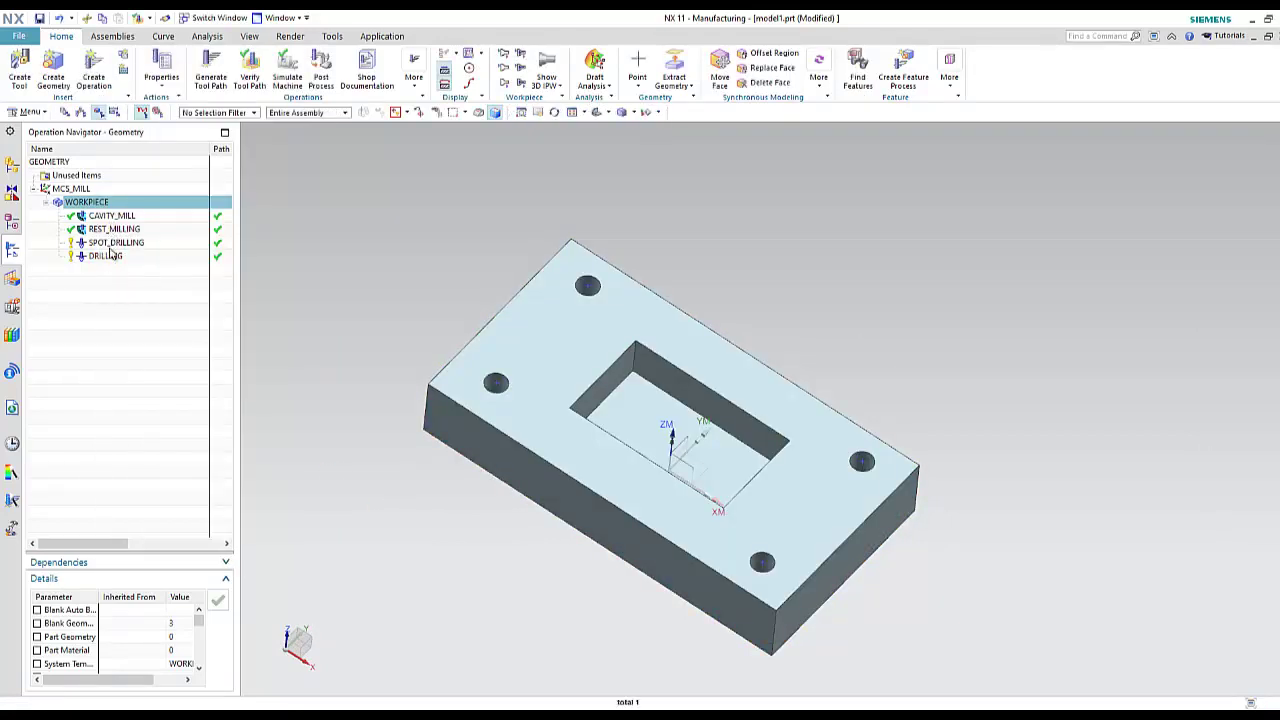
# Post-process all WORKPIECE operations with MILL_3_AXIS into an NC output file.
pyautogui.click(118, 294)
pyautogui.moveTo(417, 509)
pyautogui.mouseDown(button='middle')
pyautogui.moveTo(371, 477)
pyautogui.moveTo(421, 523)
pyautogui.moveTo(443, 514)
pyautogui.mouseUp(button='middle')
pyautogui.scroll(2, 437, 523)
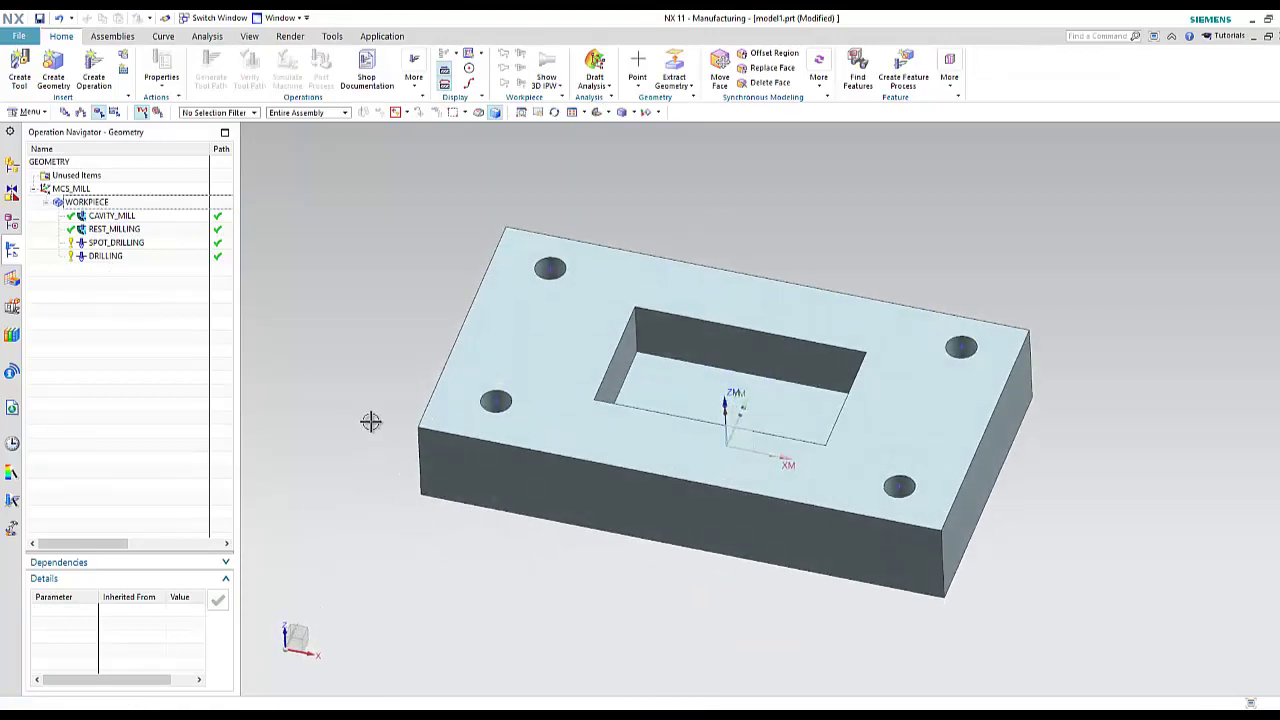
pyautogui.keyDown('shift'); pyautogui.moveTo(366, 397); pyautogui.dragTo(371, 387, button='middle'); pyautogui.keyUp('shift')
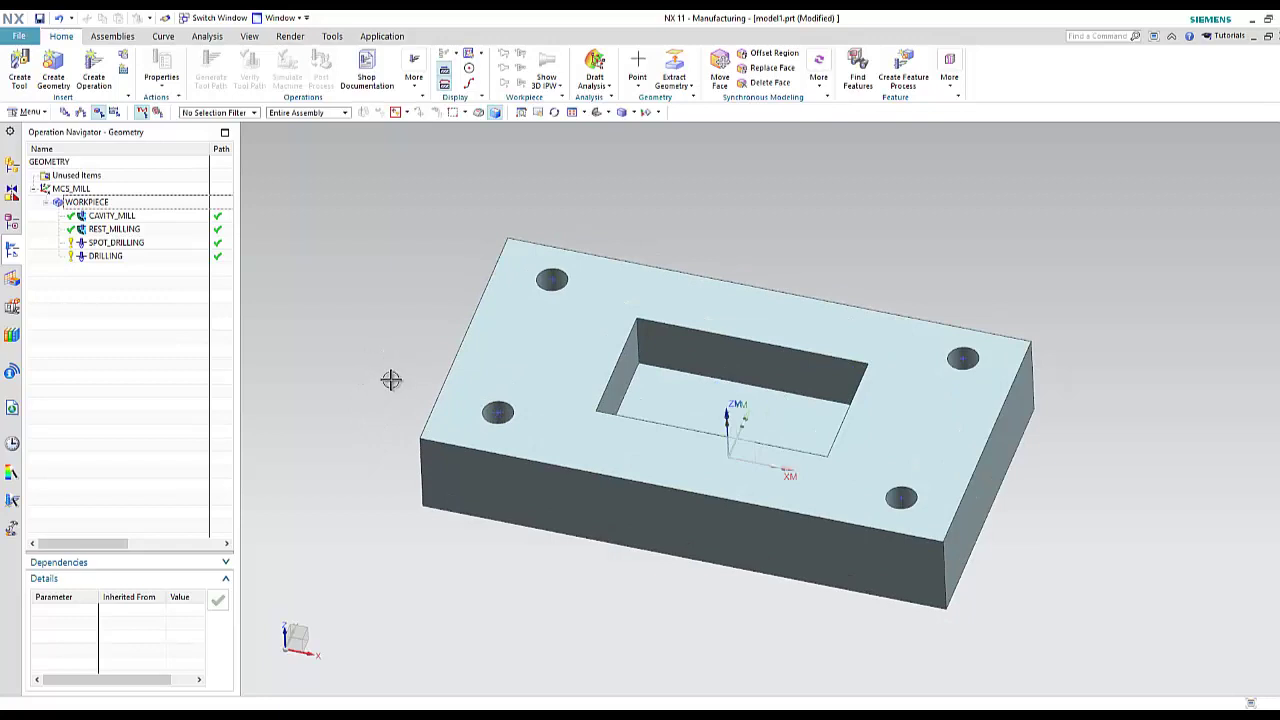
pyautogui.click(88, 202)
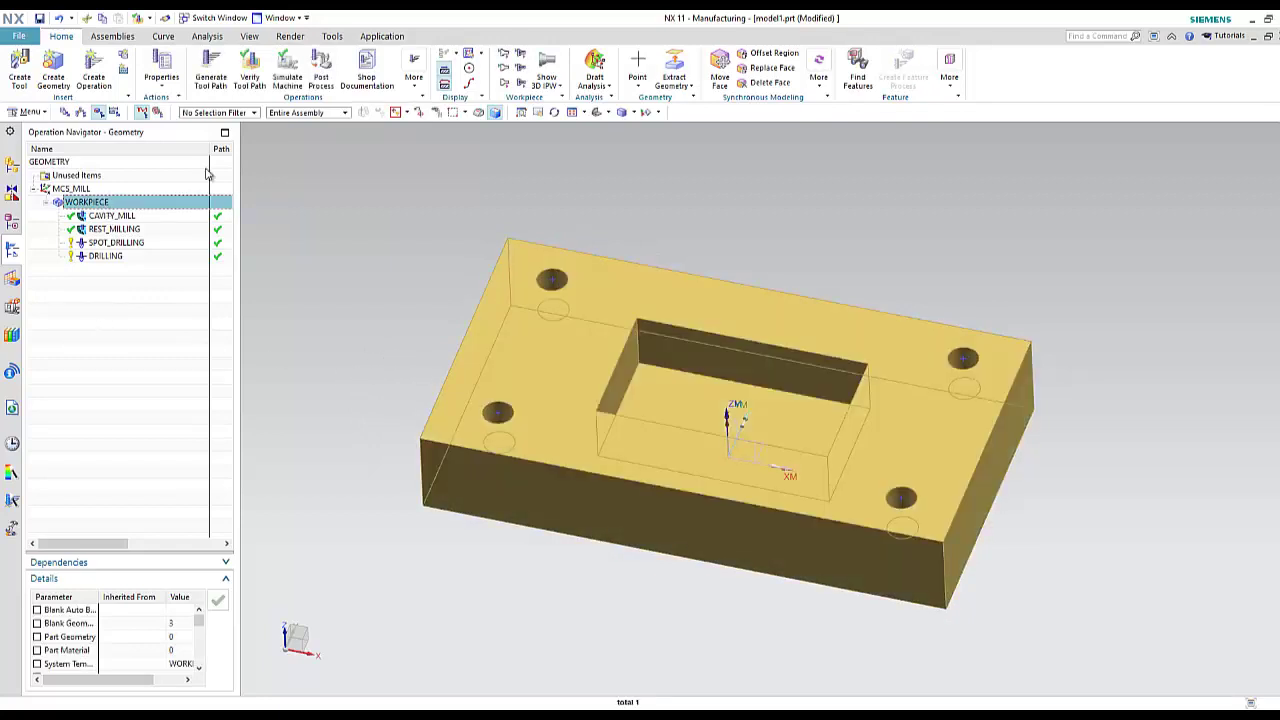
pyautogui.click(320, 77)
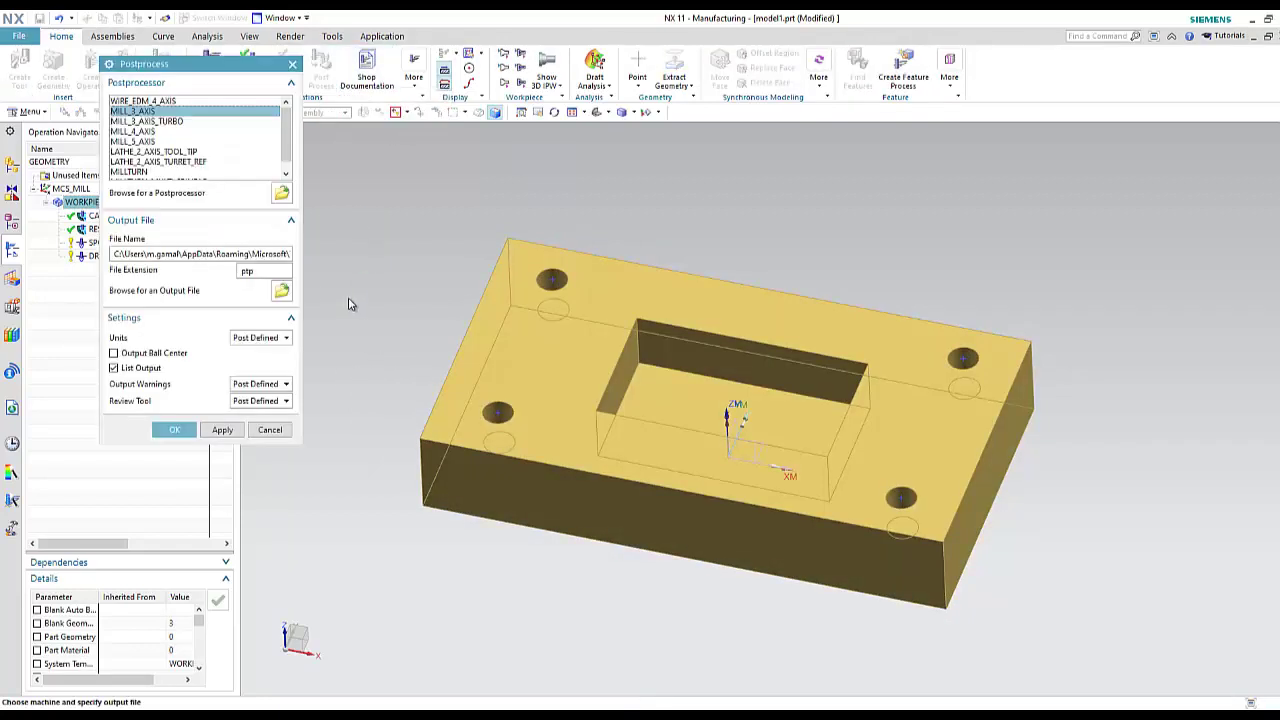
pyautogui.click(283, 291)
pyautogui.click(570, 549)
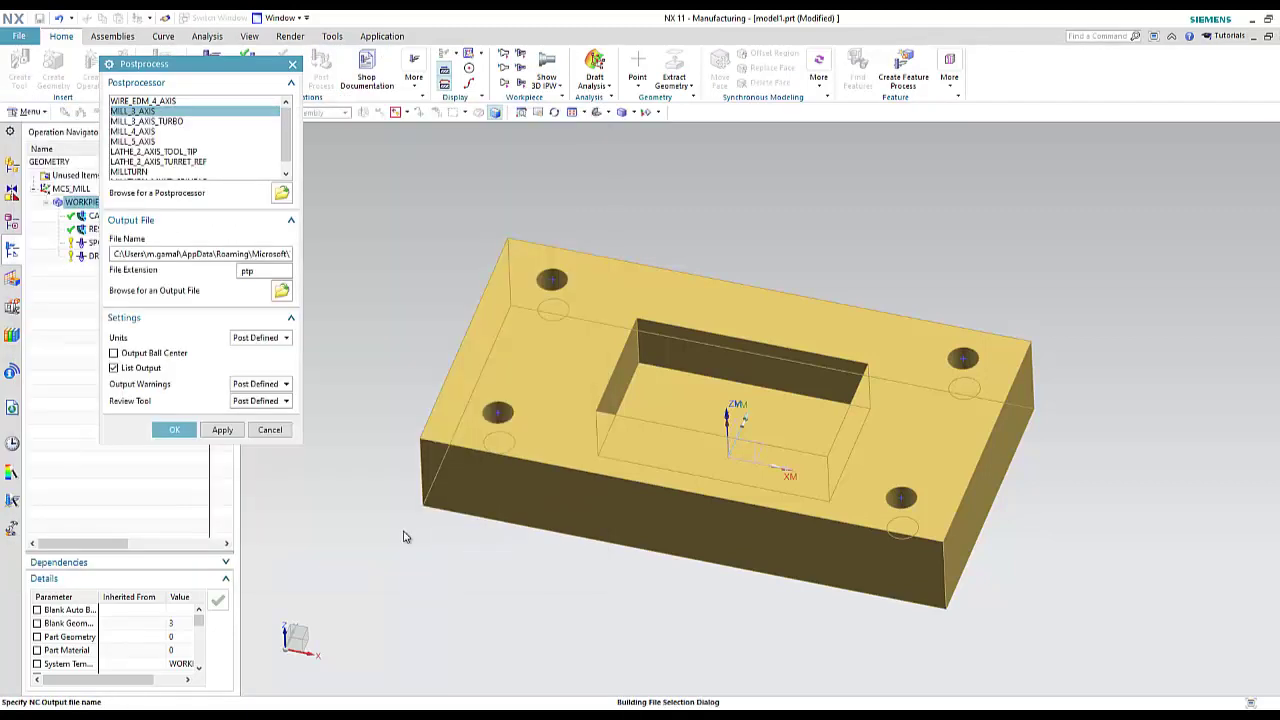
pyautogui.click(174, 430)
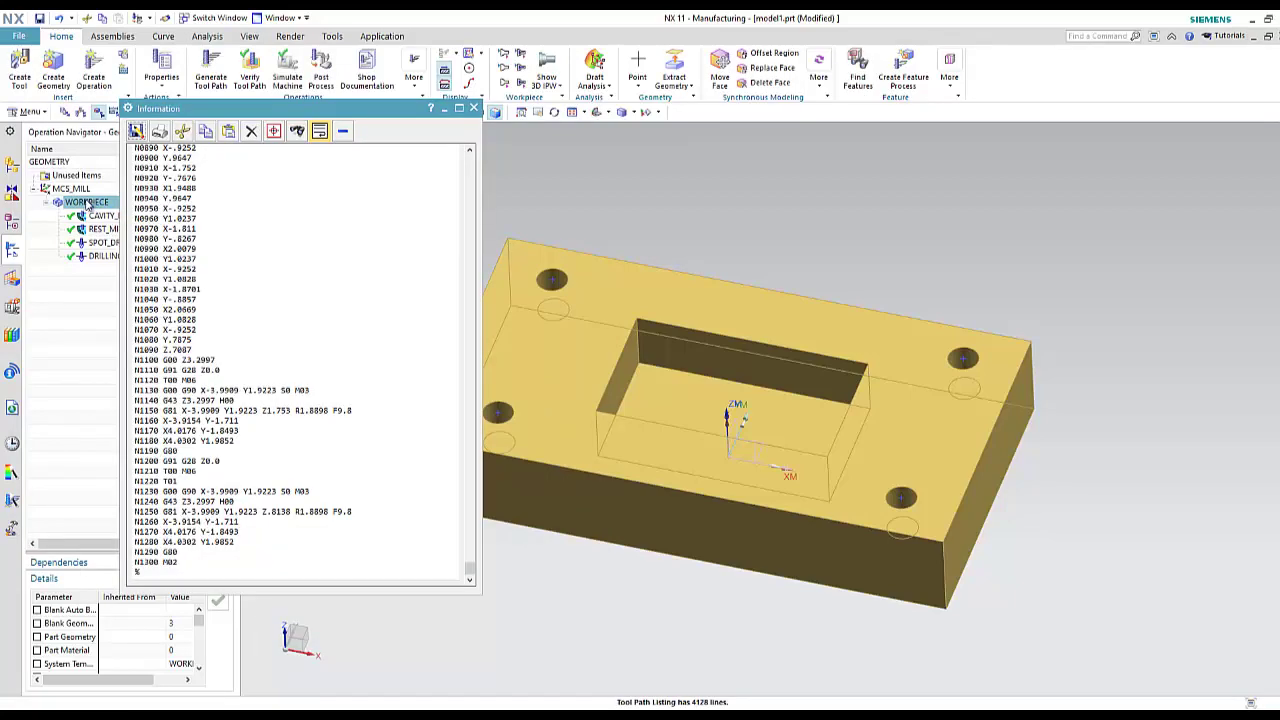
# Scroll the NC listing and highlight lines N6790 through the T02 tool change.
pyautogui.moveTo(471, 571); pyautogui.dragTo(470, 158)
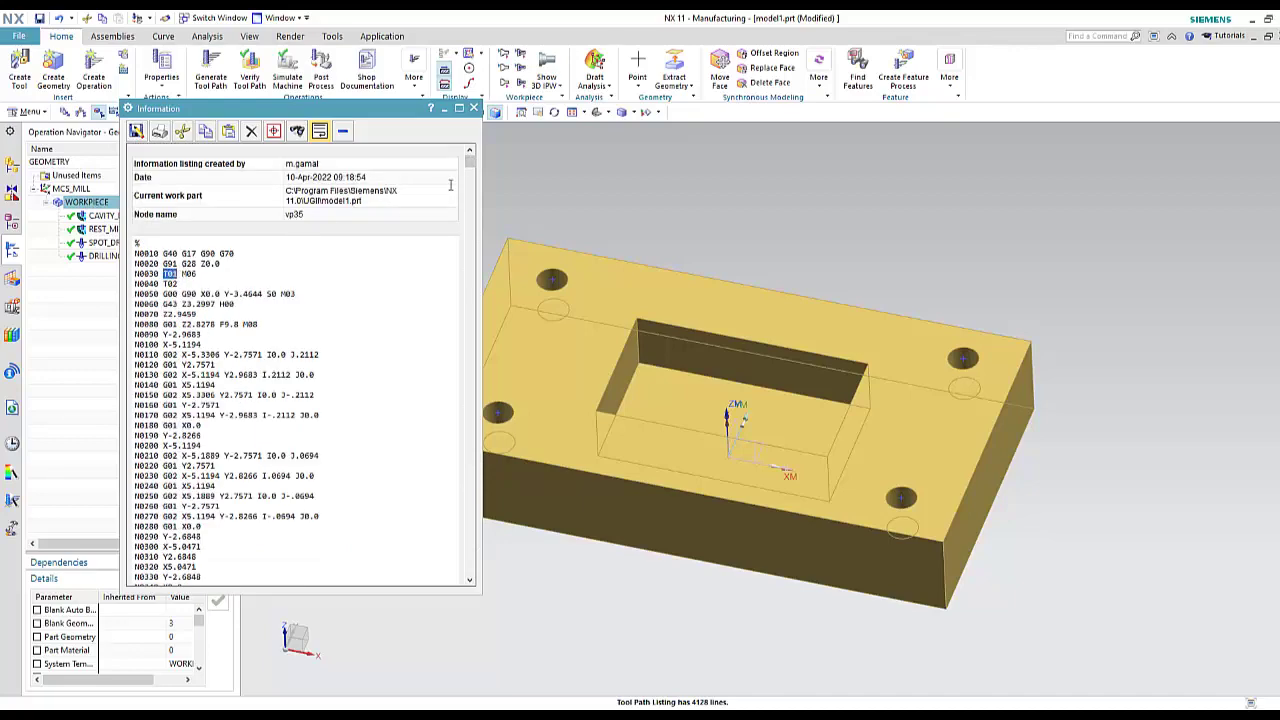
pyautogui.moveTo(472, 170); pyautogui.dragTo(474, 428)
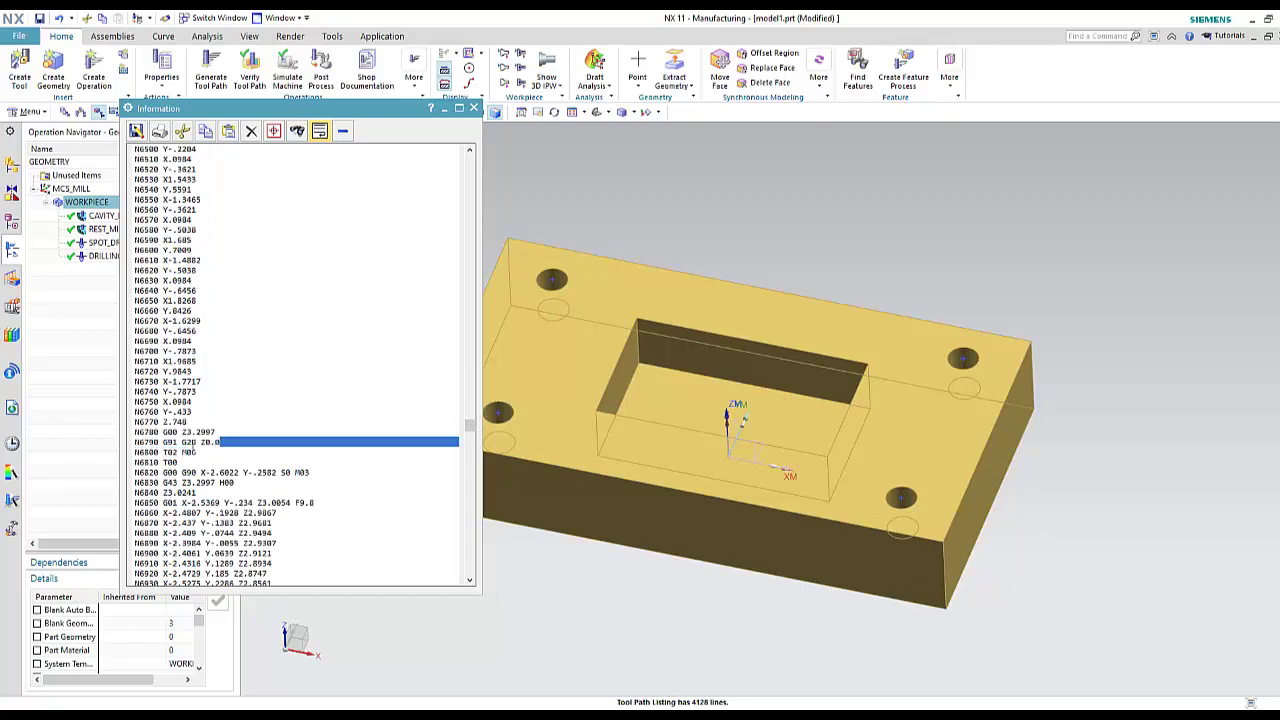
pyautogui.click(160, 441)
pyautogui.moveTo(137, 442); pyautogui.dragTo(199, 453)
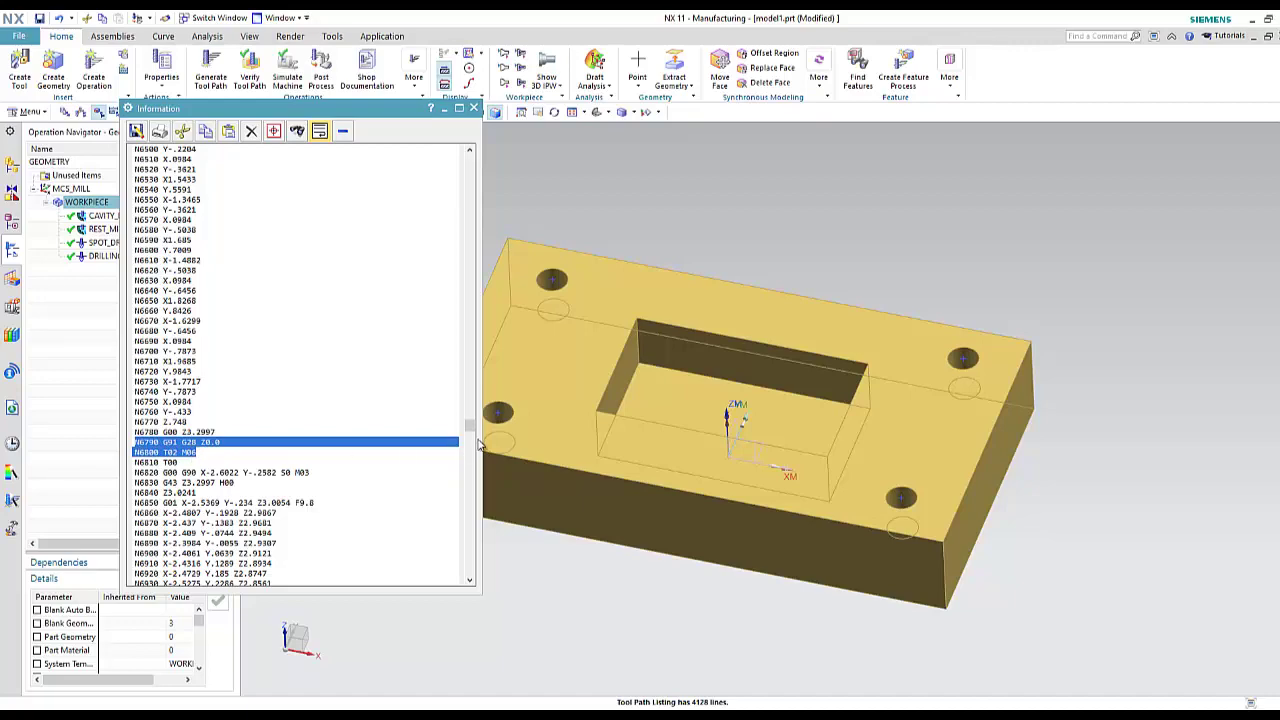
pyautogui.moveTo(470, 430); pyautogui.dragTo(469, 551)
# Close the NC listing and reselect WORKPIECE.
pyautogui.click(475, 108)
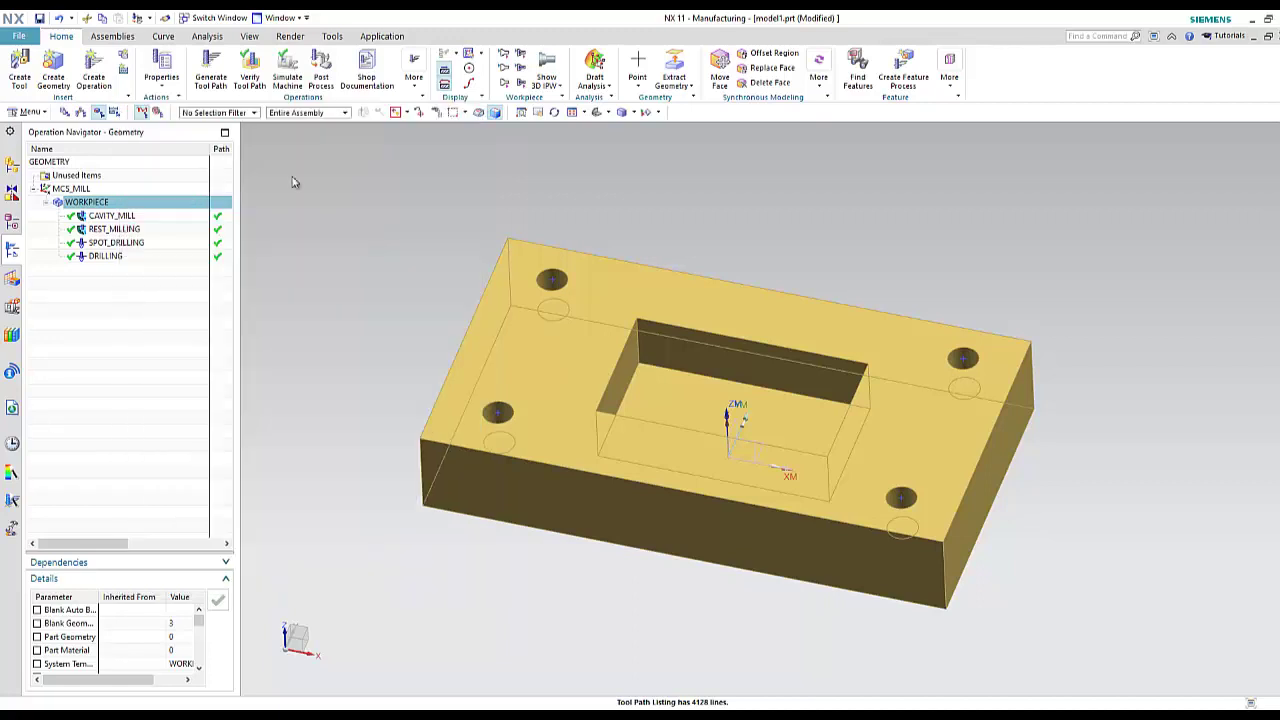
pyautogui.click(121, 284)
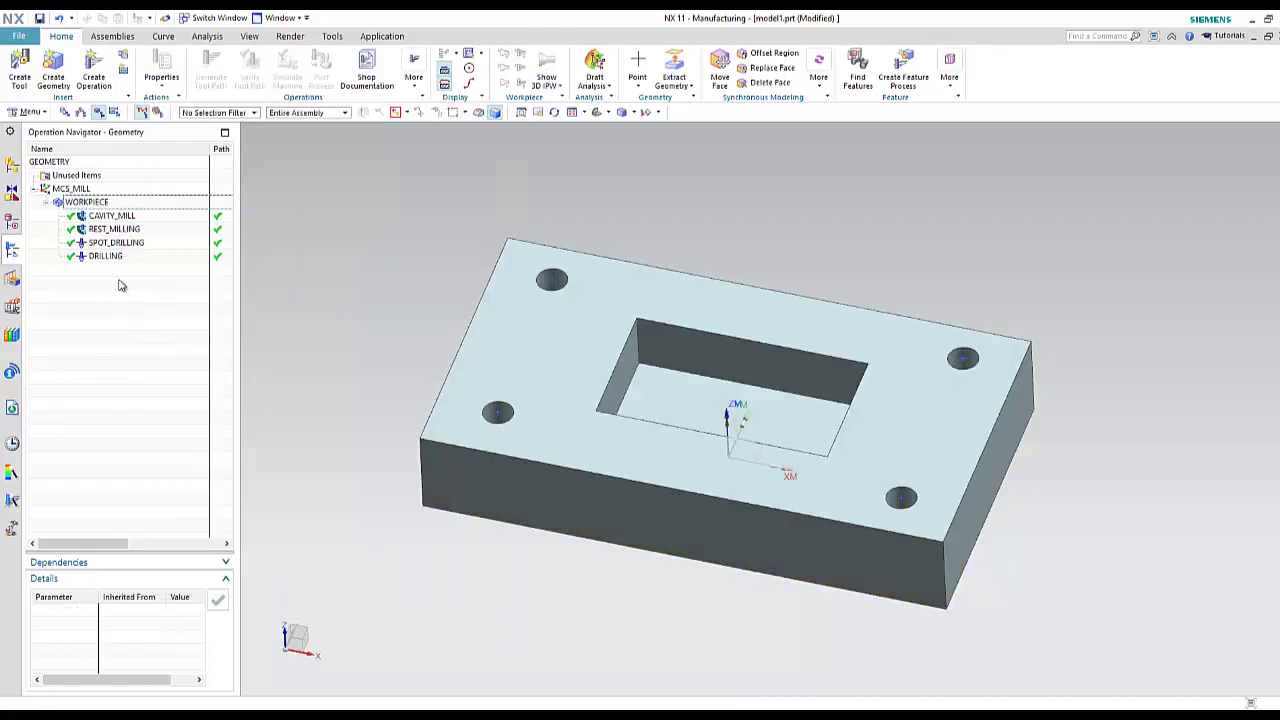
pyautogui.click(94, 203)
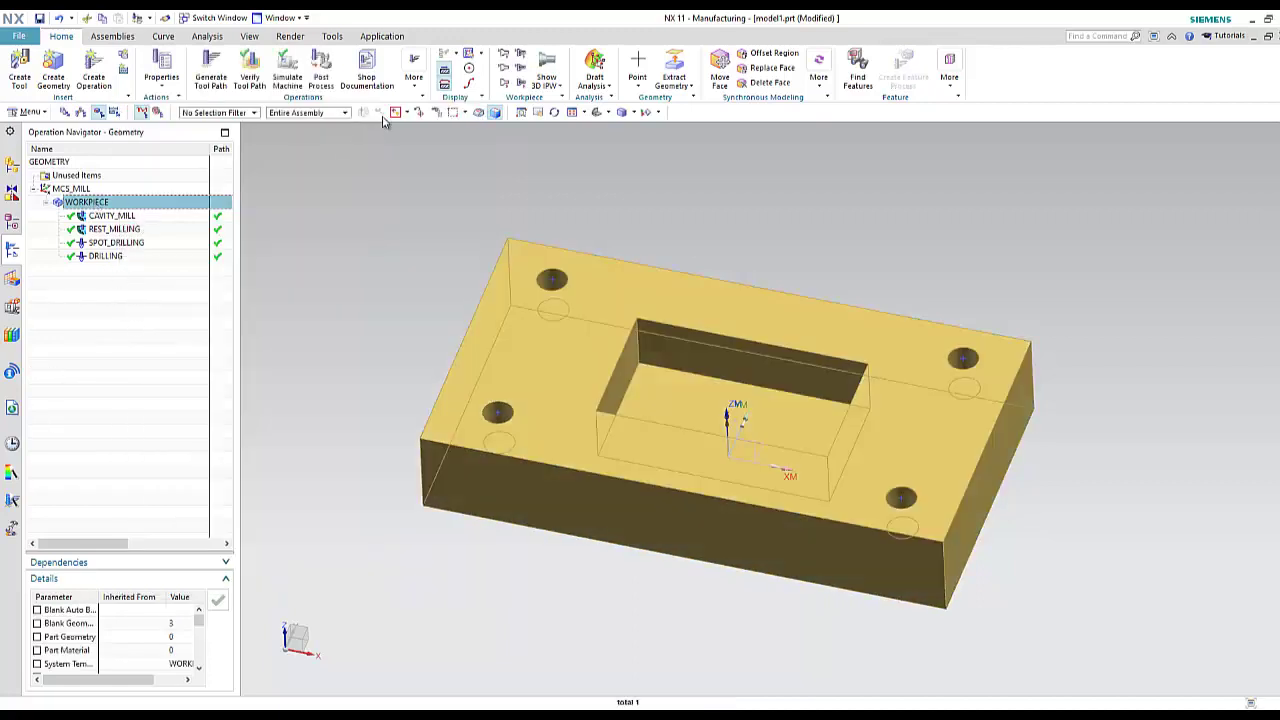
# Generate an HTML Operation List program sheet, choosing its save location on This PC.
pyautogui.click(367, 72)
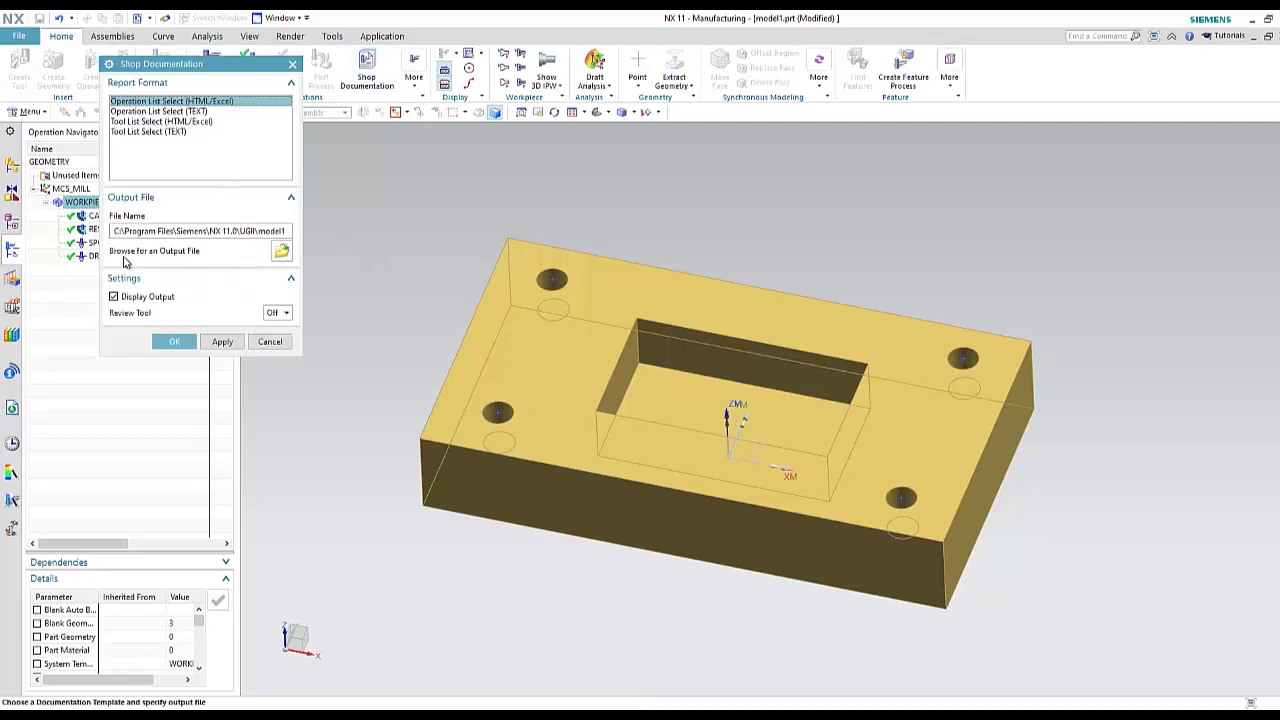
pyautogui.click(281, 251)
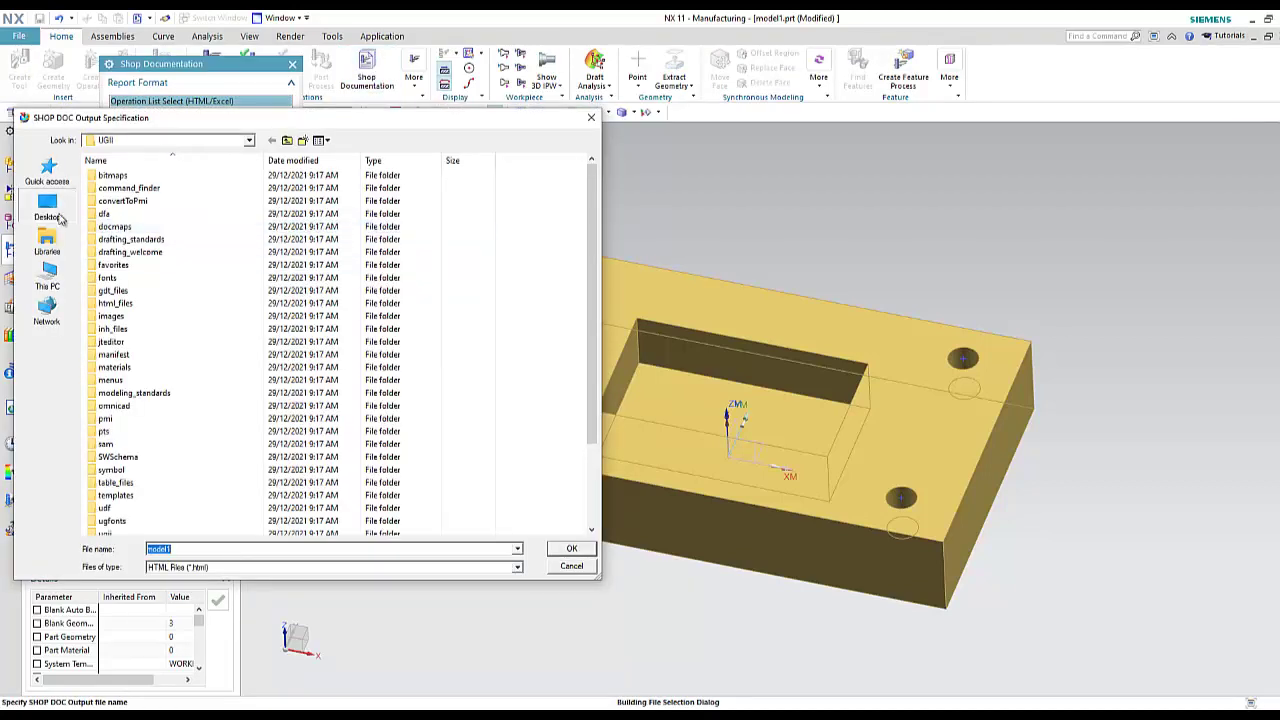
pyautogui.click(47, 210)
pyautogui.click(46, 278)
pyautogui.click(571, 548)
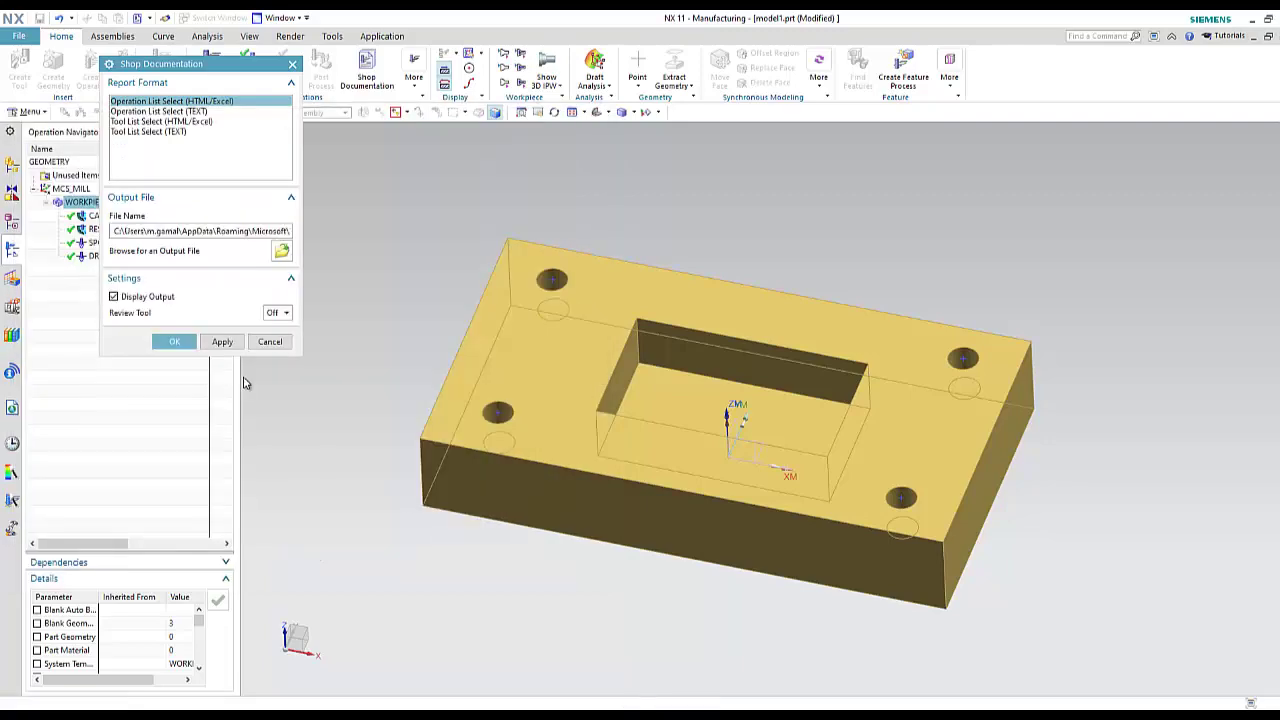
pyautogui.click(176, 342)
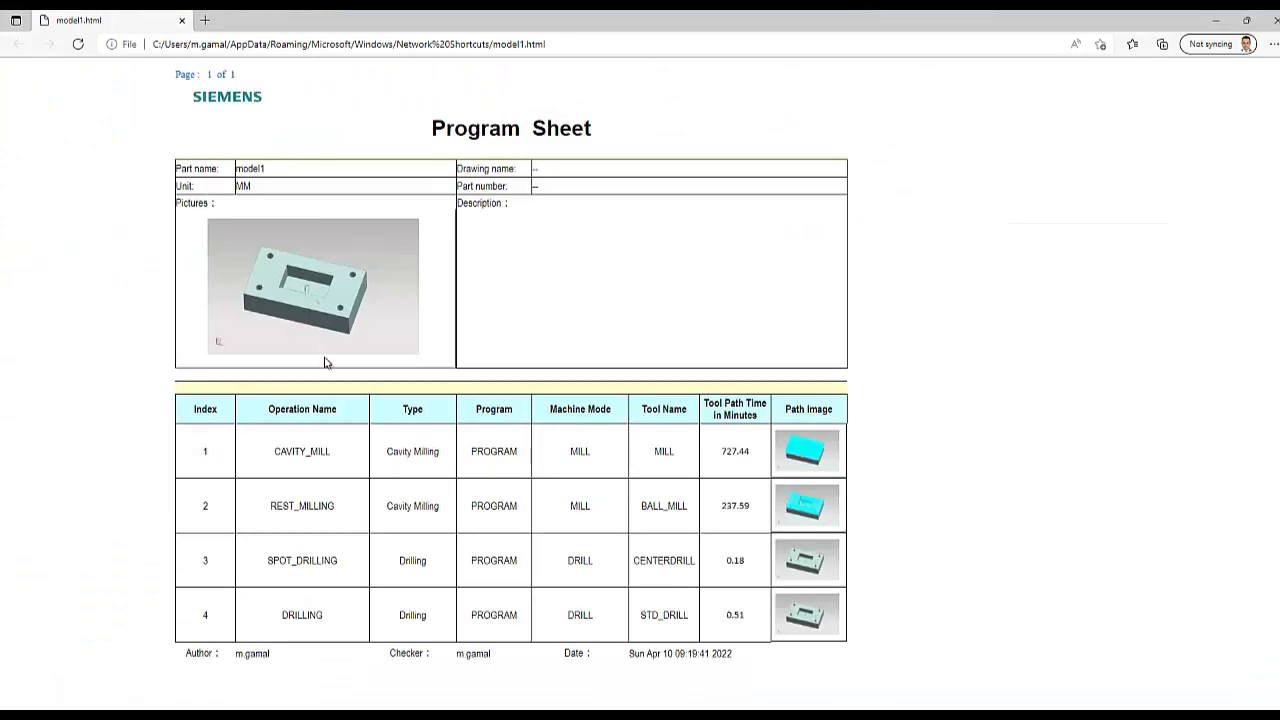
# Scroll the model1.html program sheet, highlight the four operation rows, then close Edge.
pyautogui.scroll(-1, 383, 500)
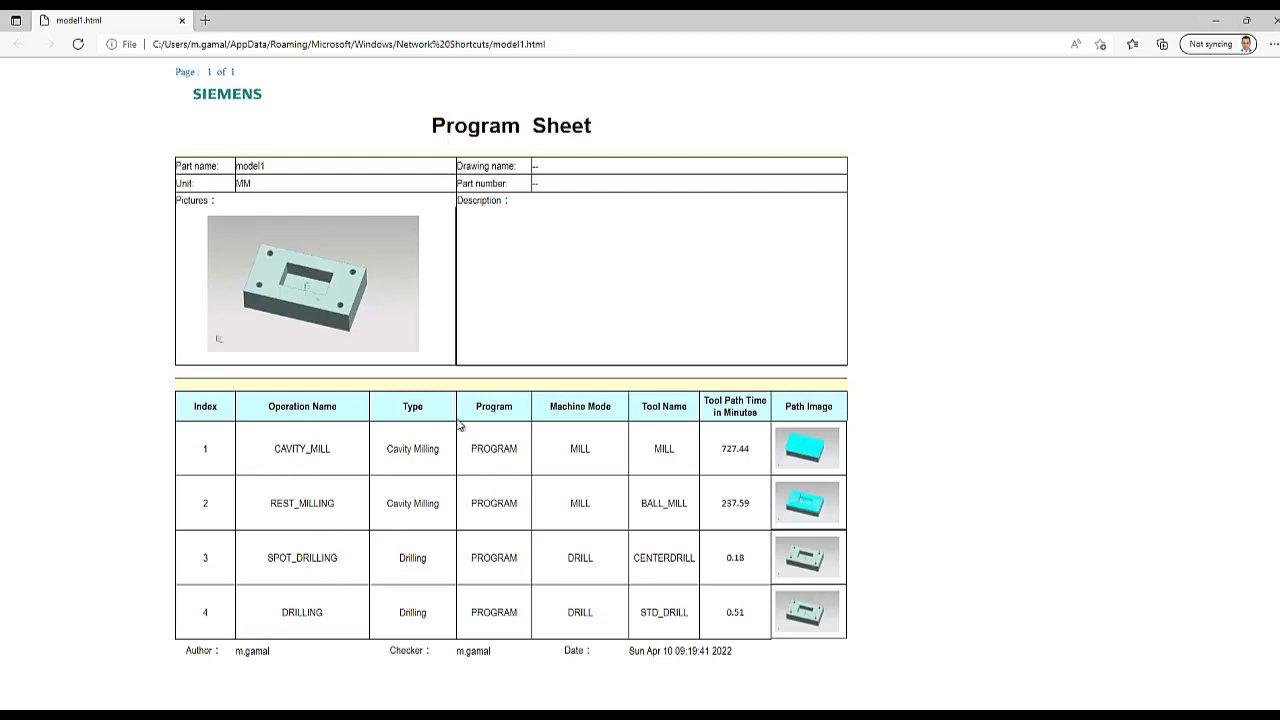
pyautogui.moveTo(392, 443); pyautogui.dragTo(731, 594)
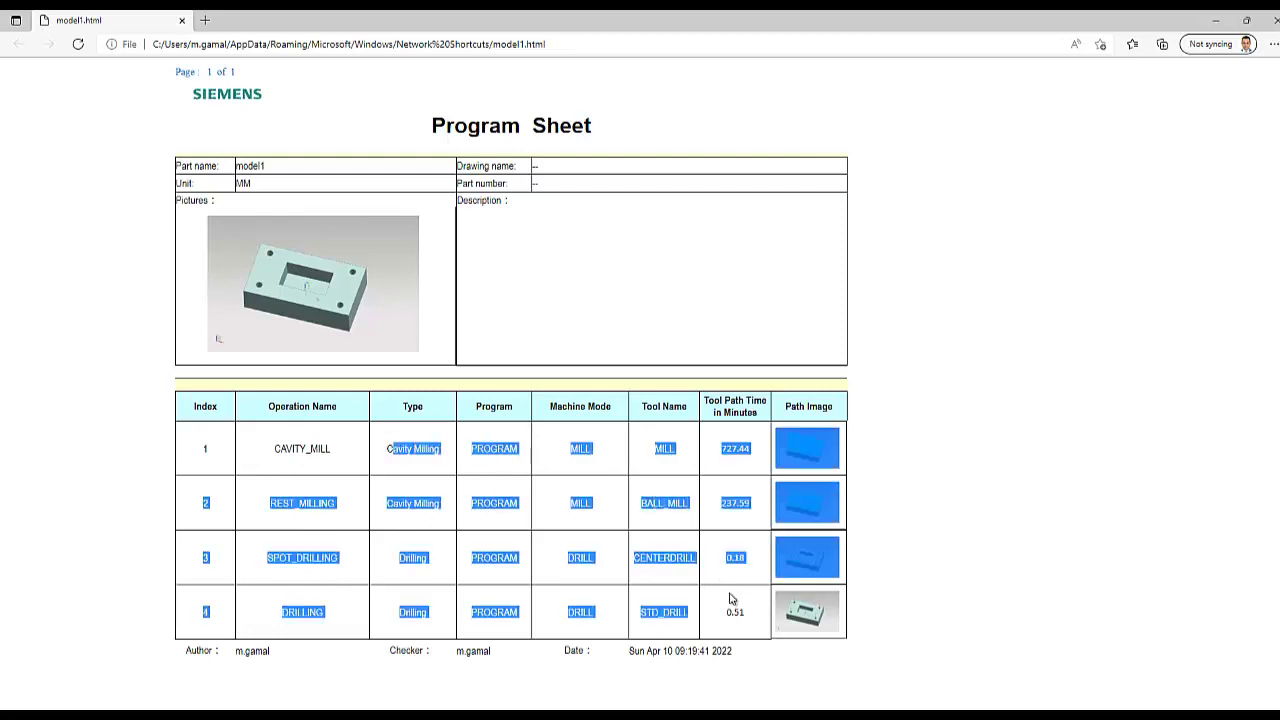
pyautogui.click(623, 569)
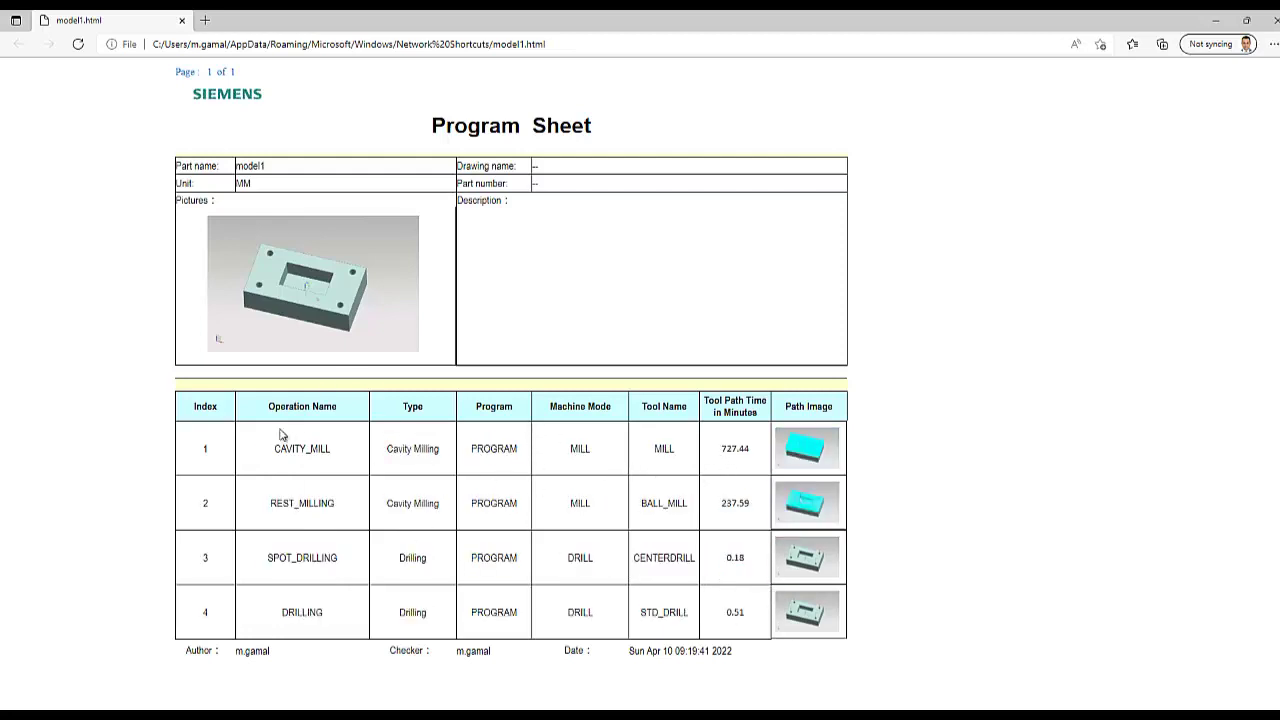
pyautogui.click(1268, 20)
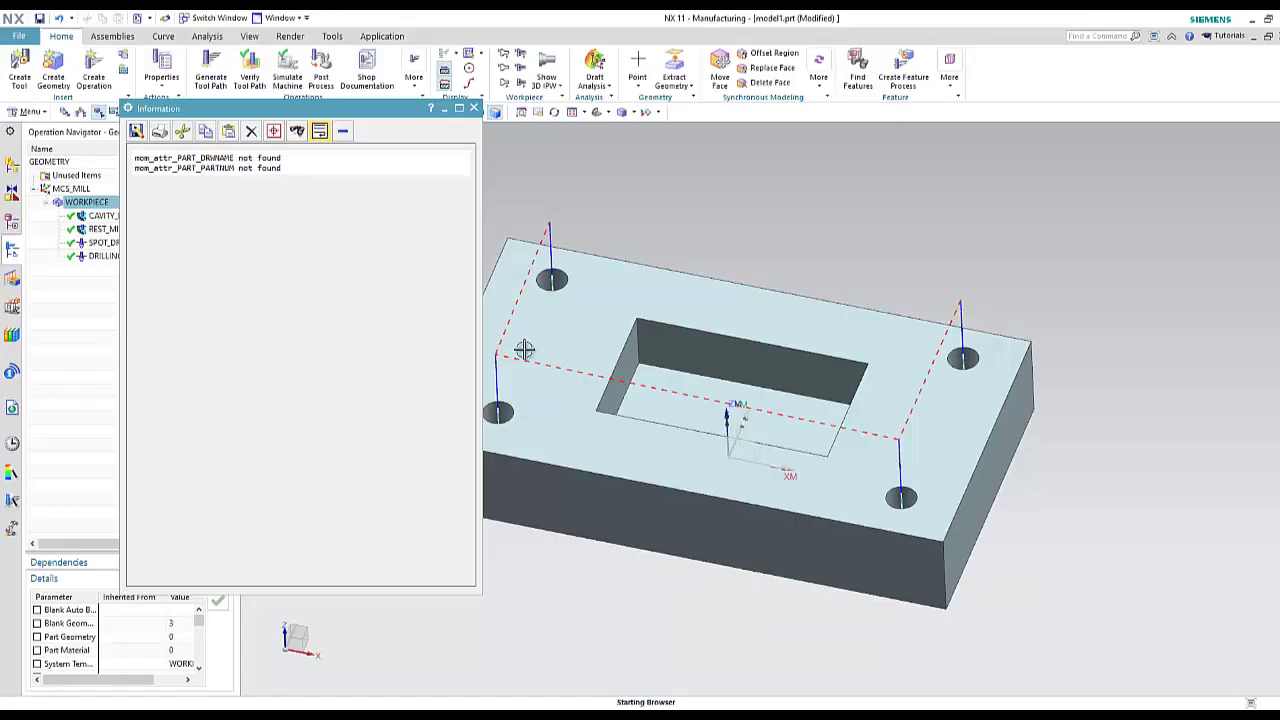
# Close the missing-attributes listing, deselect WORKPIECE, then fit, zoom and orbit the part.
pyautogui.click(474, 109)
pyautogui.click(123, 346)
pyautogui.press('Home')
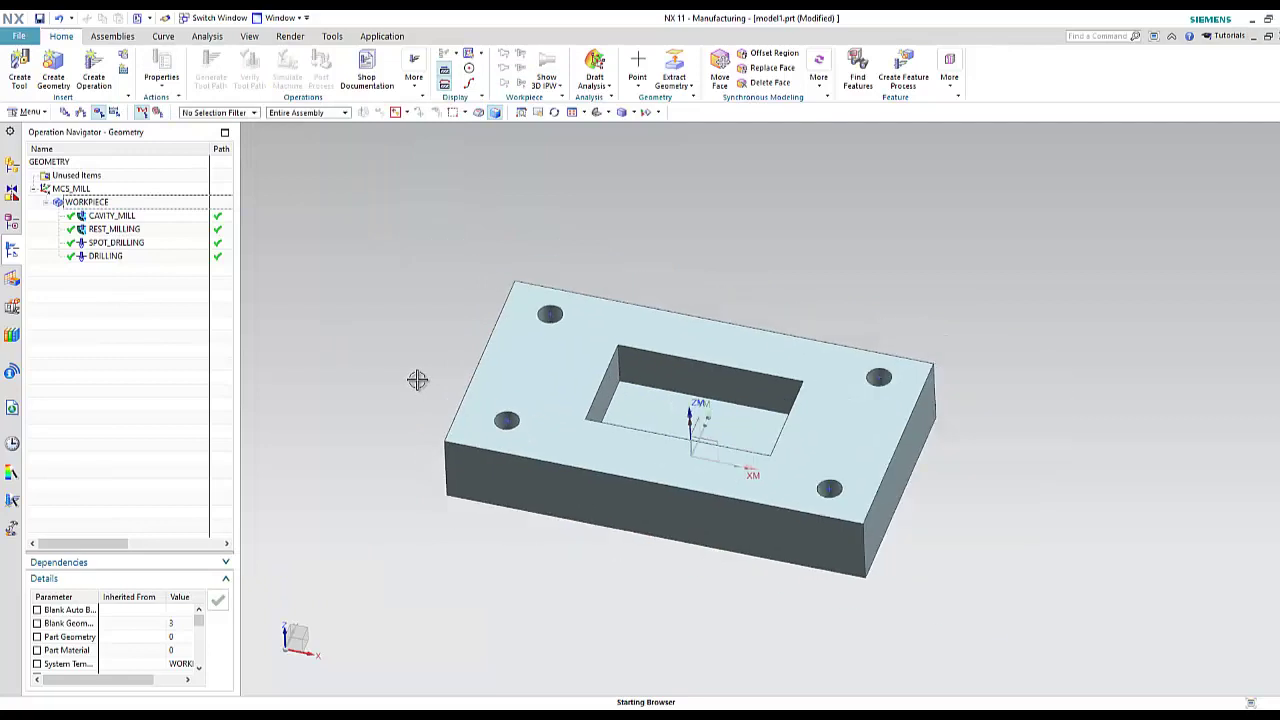
pyautogui.scroll(-2, 378, 412)
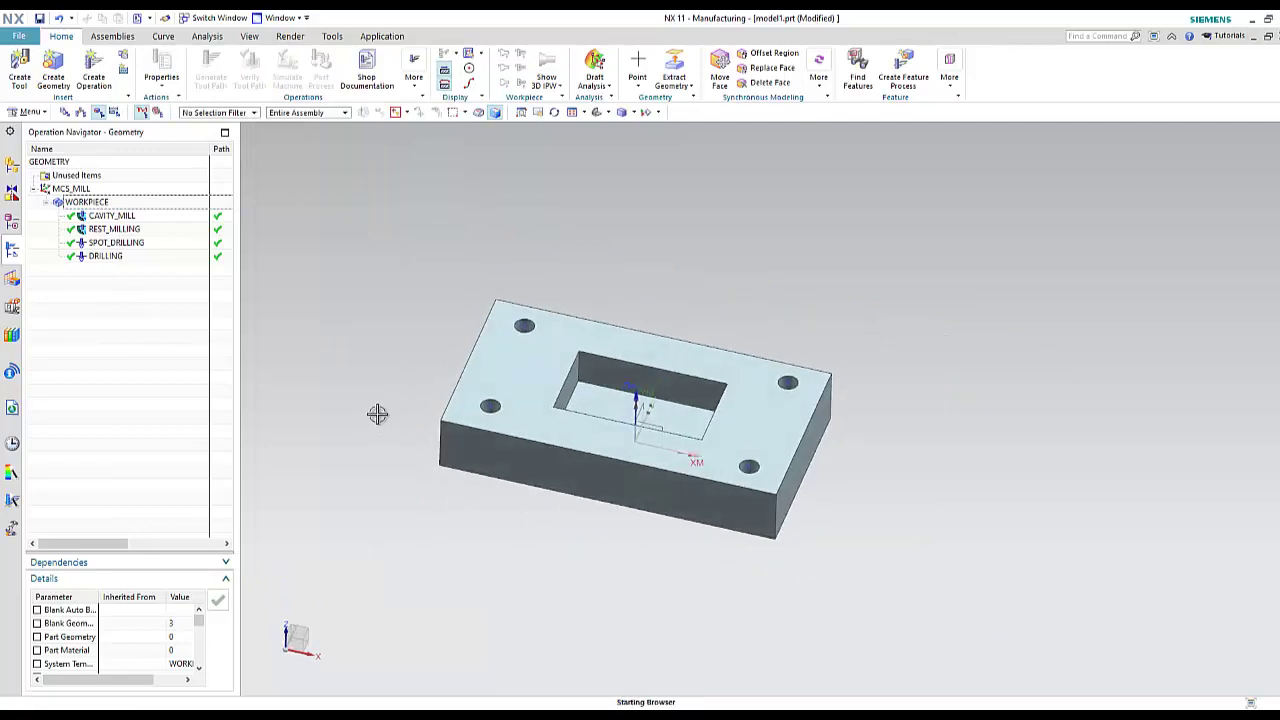
pyautogui.scroll(2, 449, 389)
pyautogui.moveTo(449, 389)
pyautogui.mouseDown(button='middle')
pyautogui.moveTo(429, 374)
pyautogui.moveTo(440, 390)
pyautogui.mouseUp(button='middle')
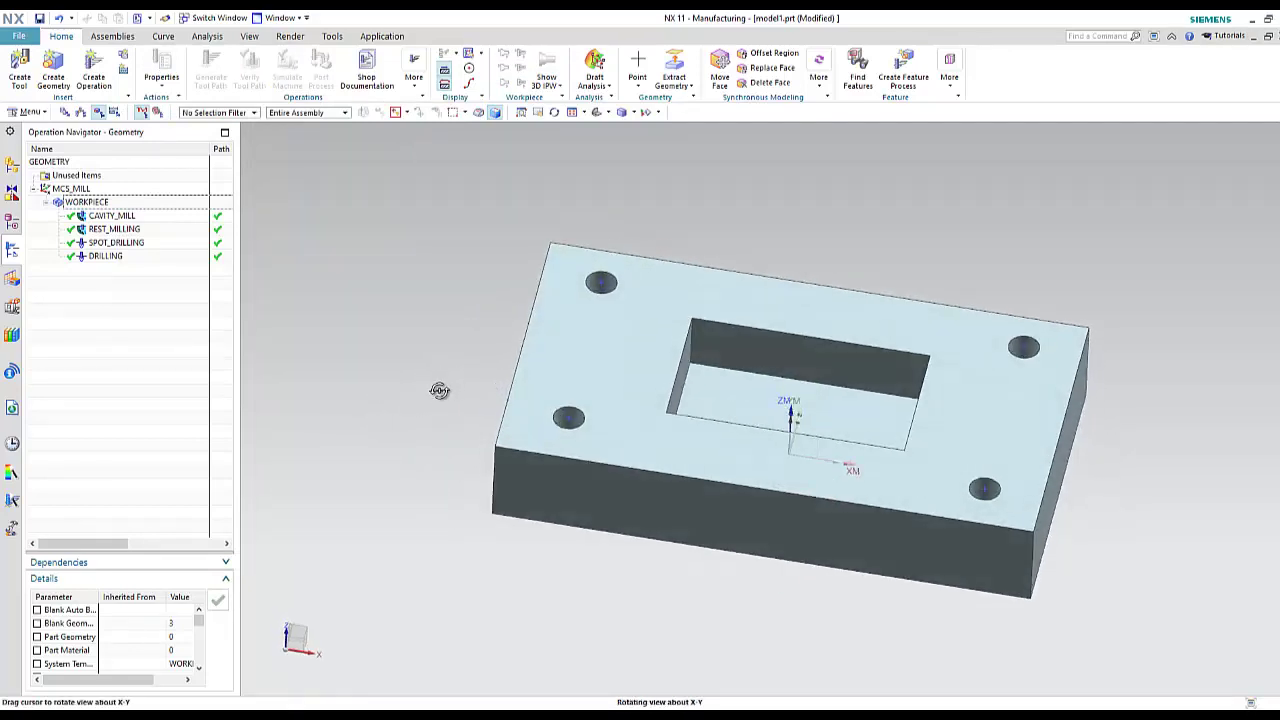
pyautogui.scroll(-2, 440, 390)
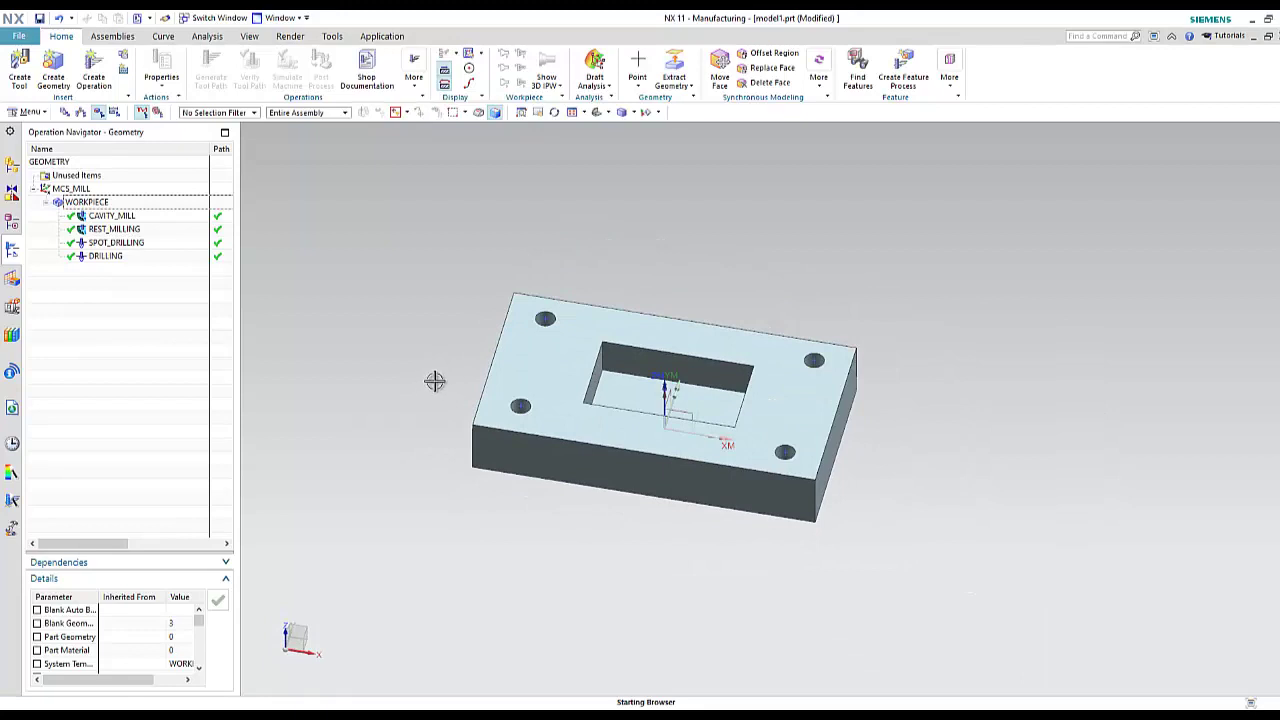
pyautogui.scroll(2, 592, 377)
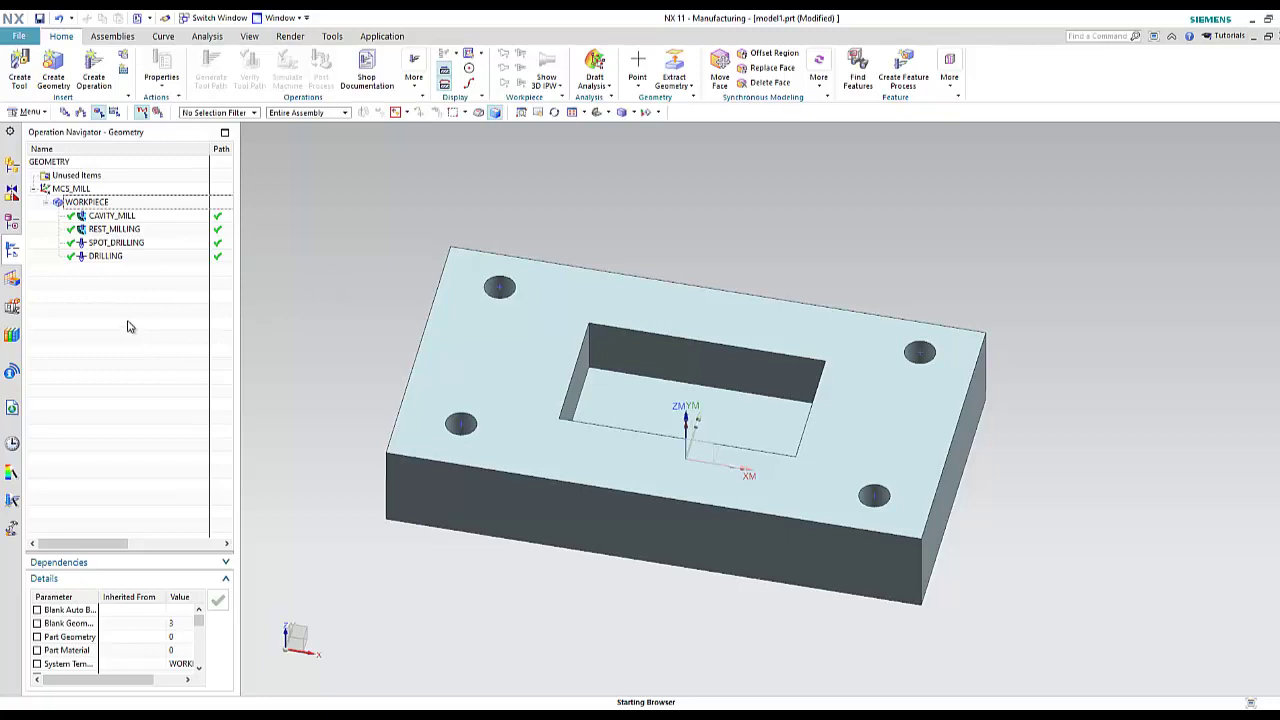
# Review CAVITY_MILL cut levels: three ranges to 73.8114 depth at 2 mm per cut.
pyautogui.click(115, 216)
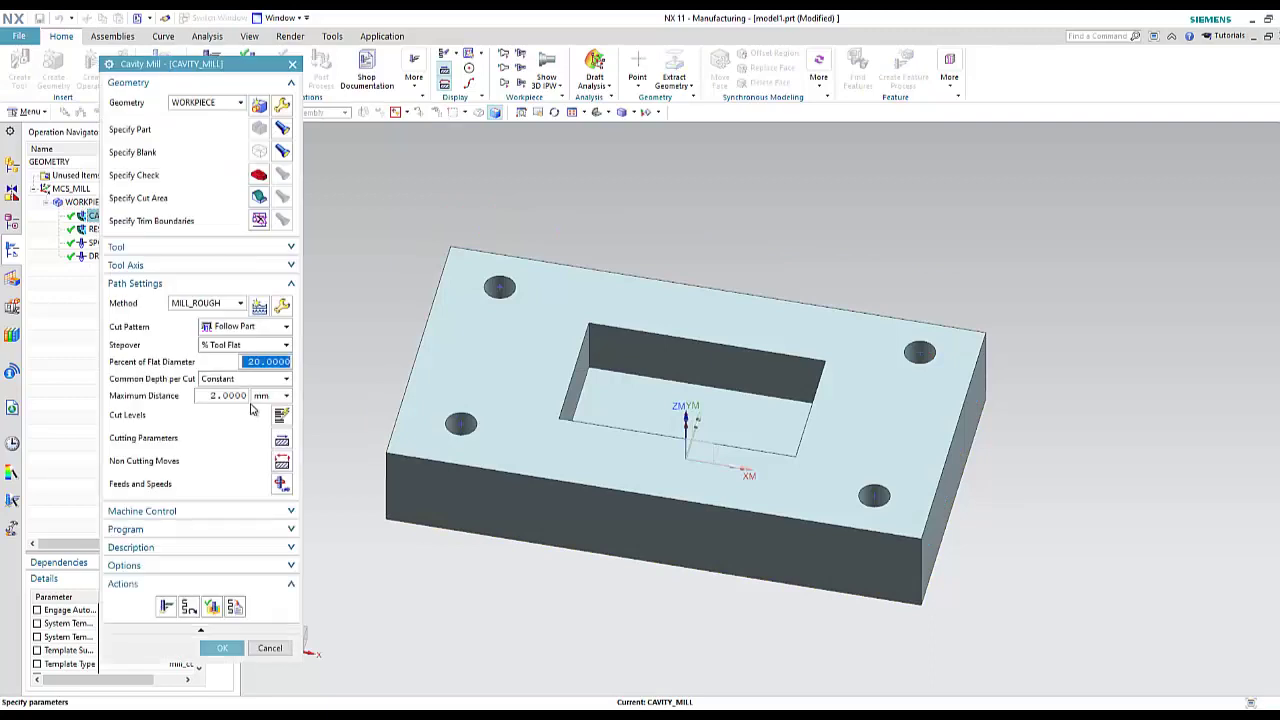
pyautogui.middleClick(283, 421)
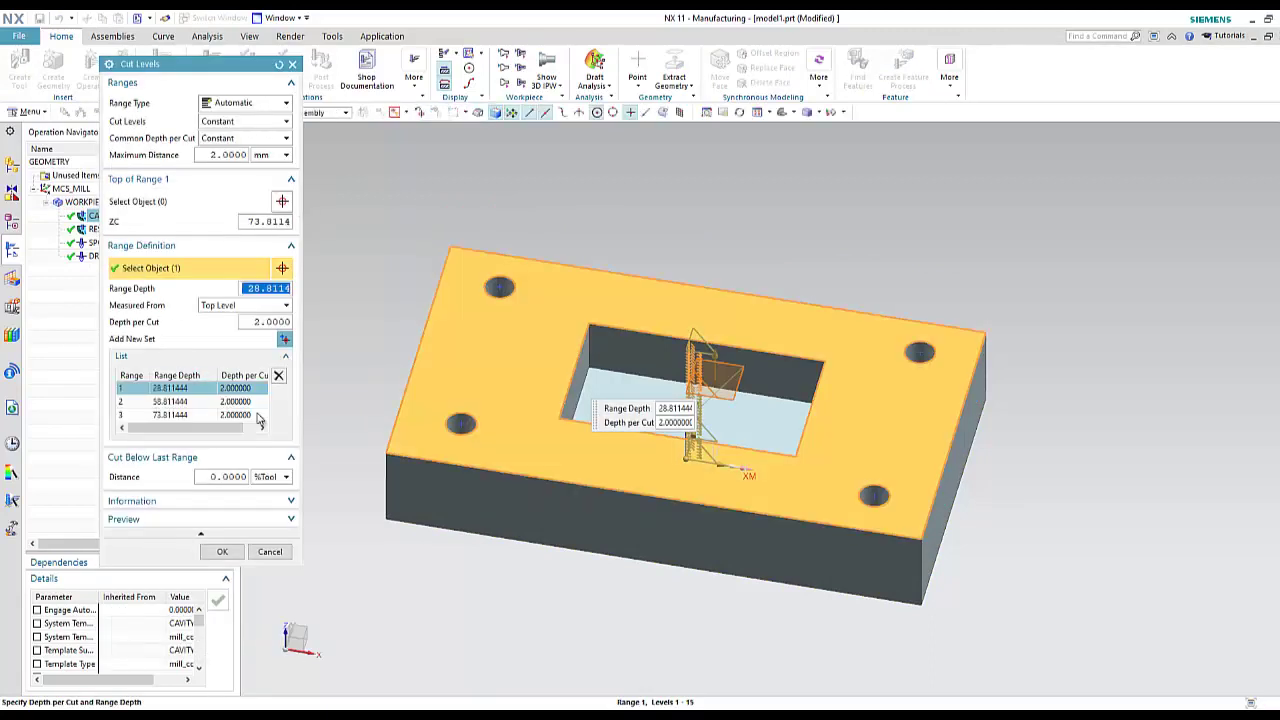
pyautogui.click(292, 63)
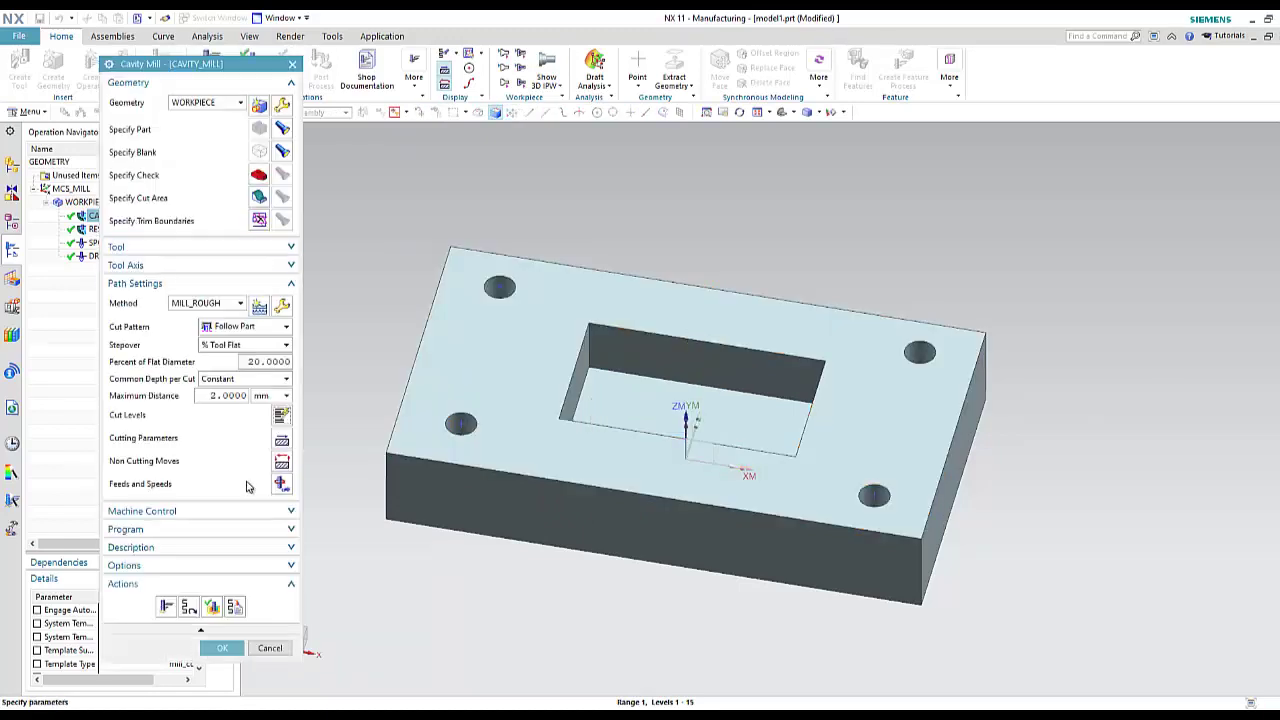
# Browse the Connections, Stock and Corners cutting parameters, then cancel Cavity Mill unchanged.
pyautogui.click(281, 444)
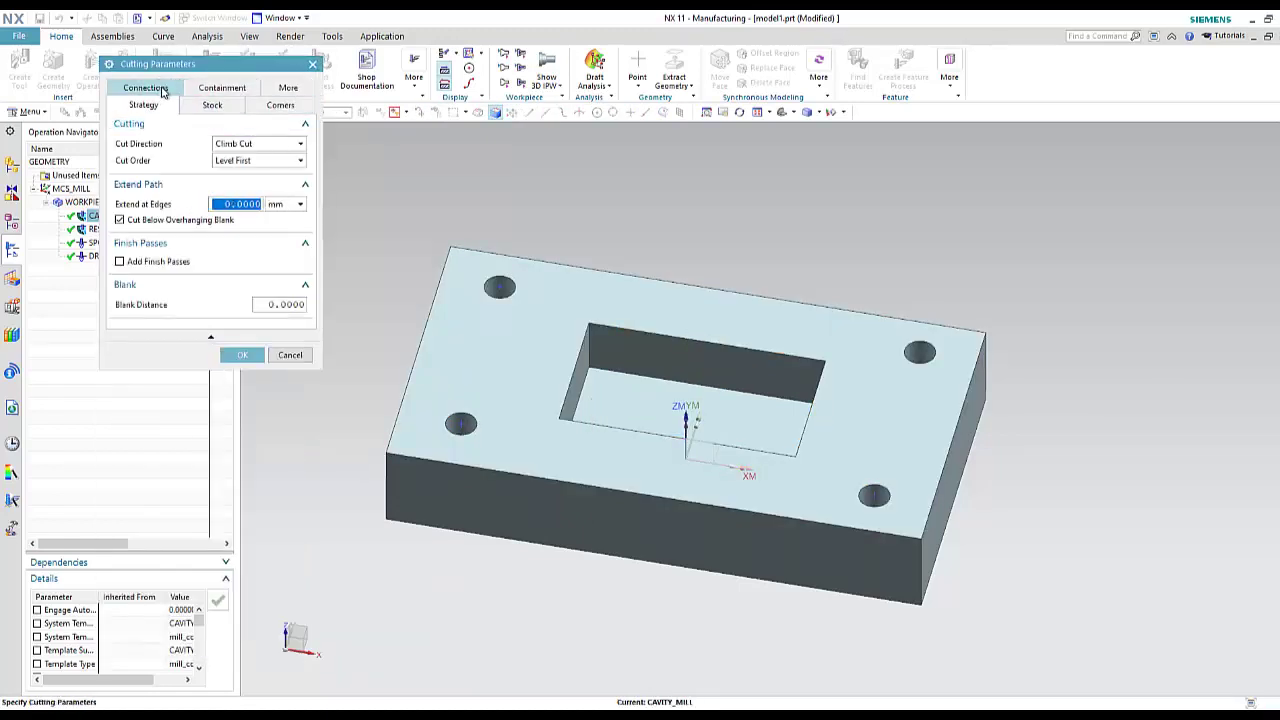
pyautogui.click(160, 88)
pyautogui.click(212, 105)
pyautogui.click(272, 105)
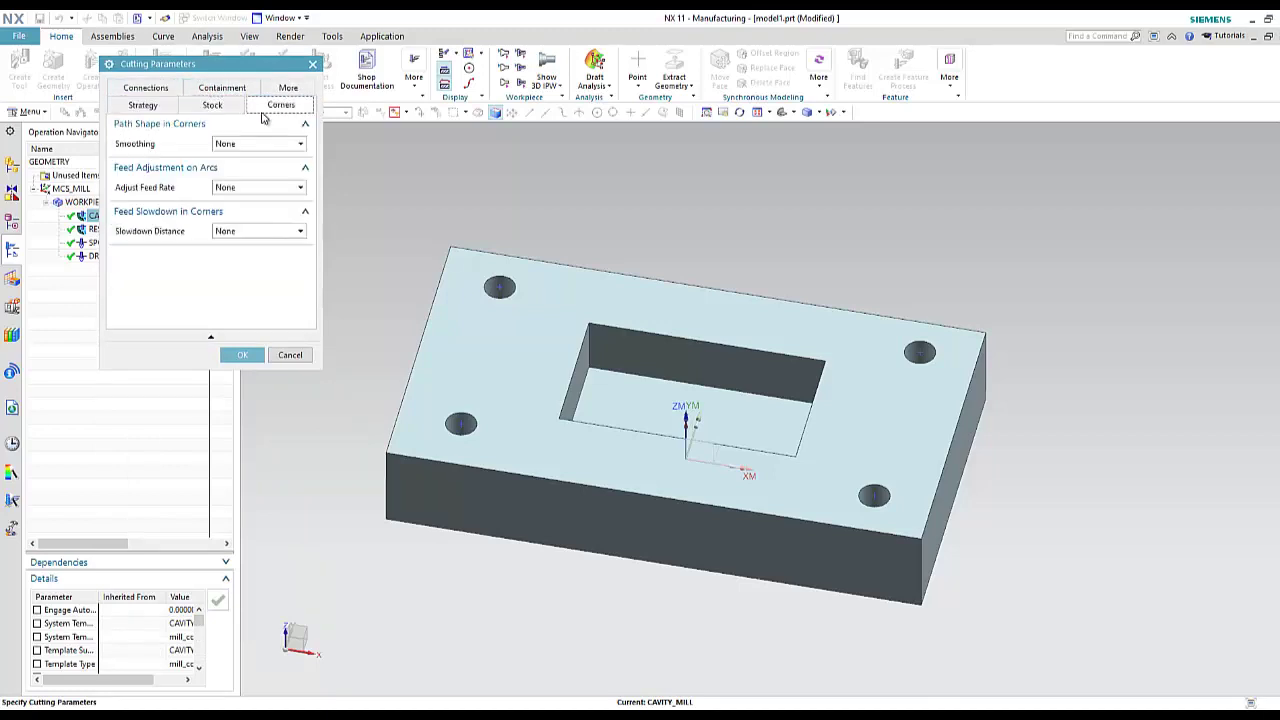
pyautogui.click(311, 64)
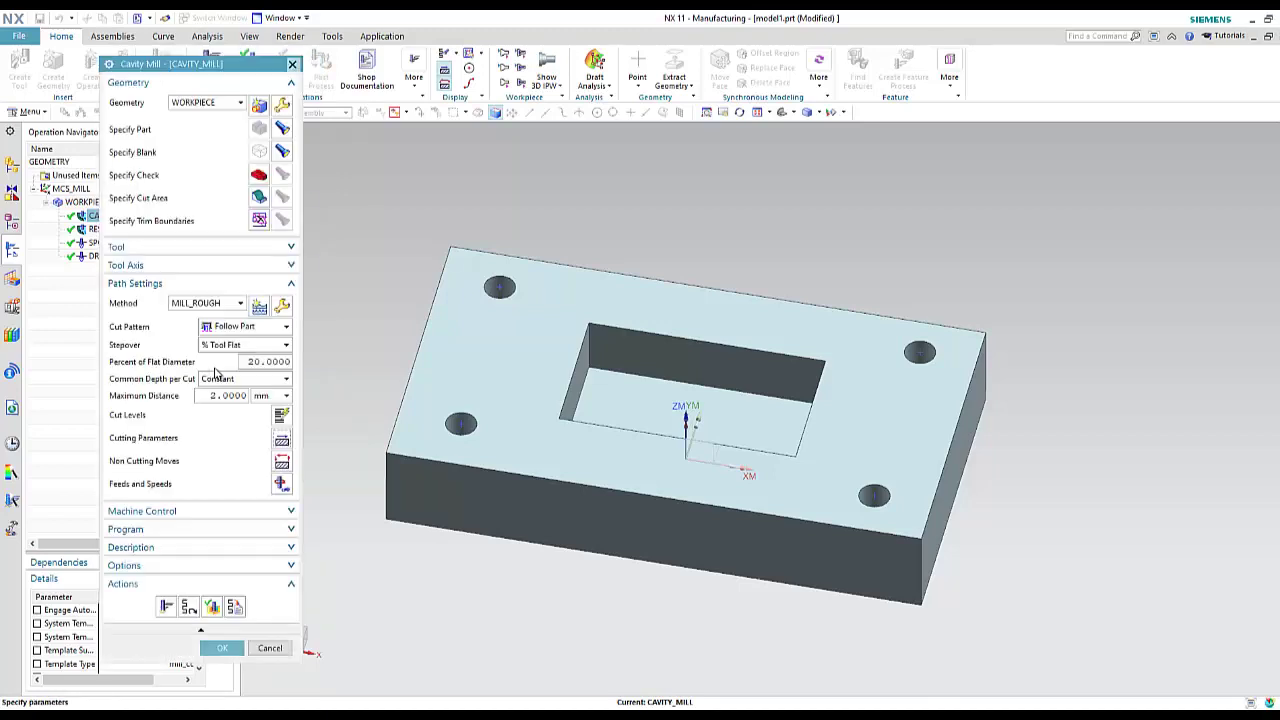
pyautogui.click(270, 648)
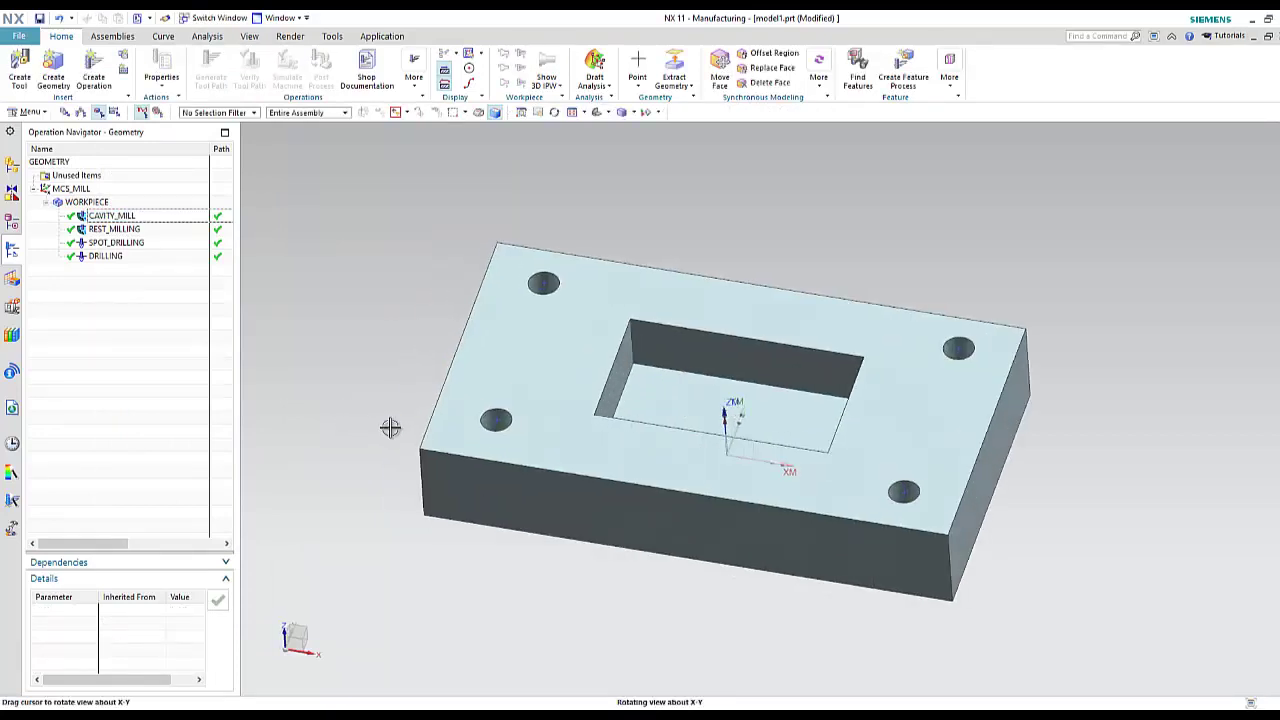
# Zoom and orbit to inspect CAVITY_MILL's blank from a low side view, then deselect it.
pyautogui.scroll(1, 390, 427)
pyautogui.scroll(-1, 393, 382)
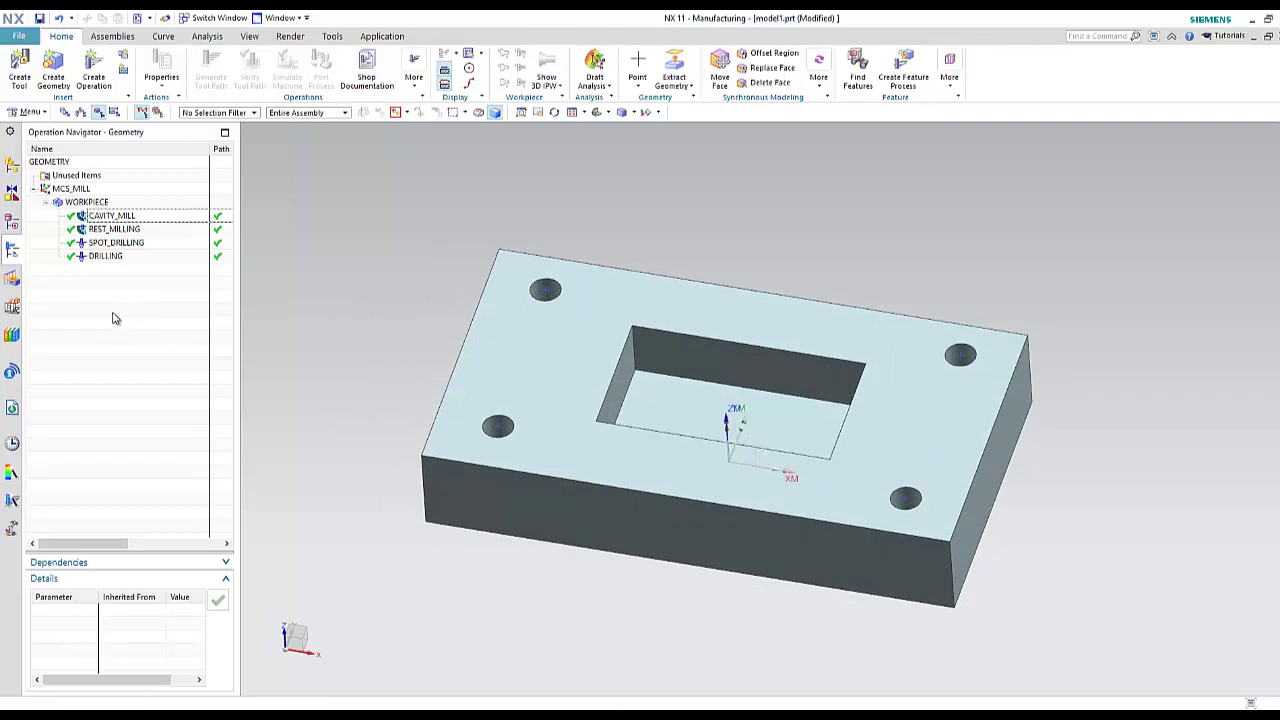
pyautogui.scroll(2, 559, 402)
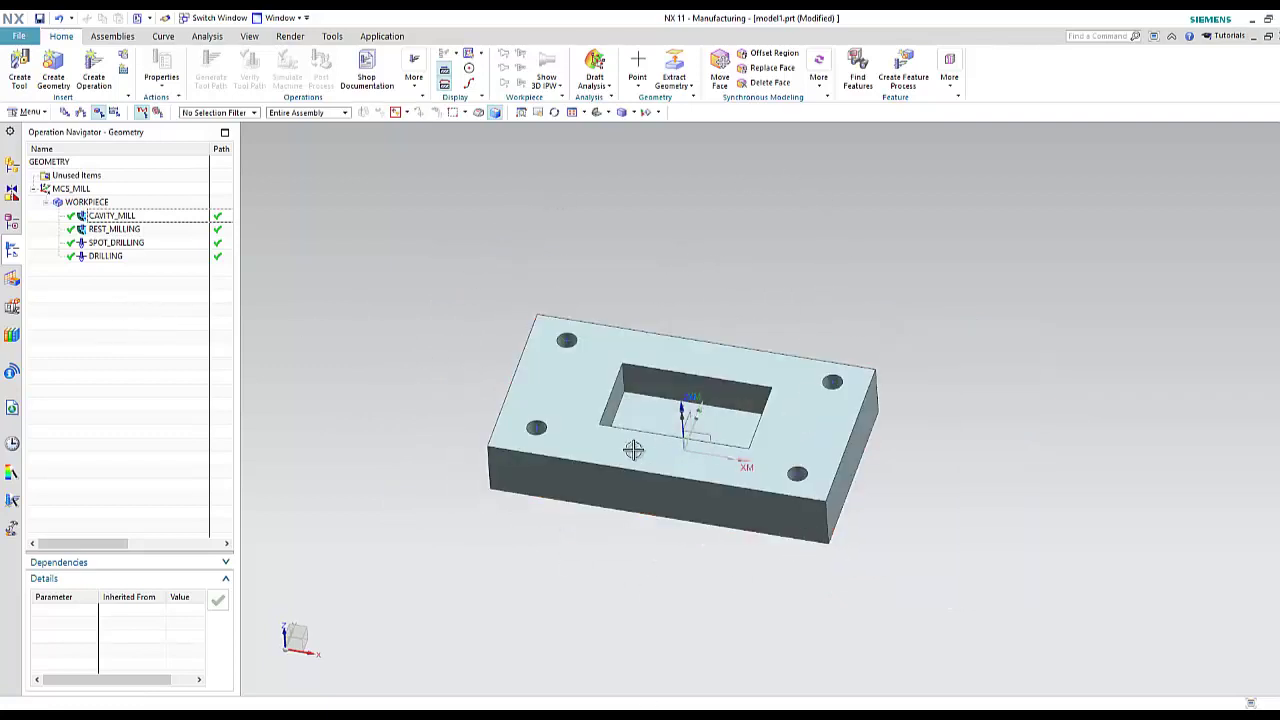
pyautogui.click(114, 216)
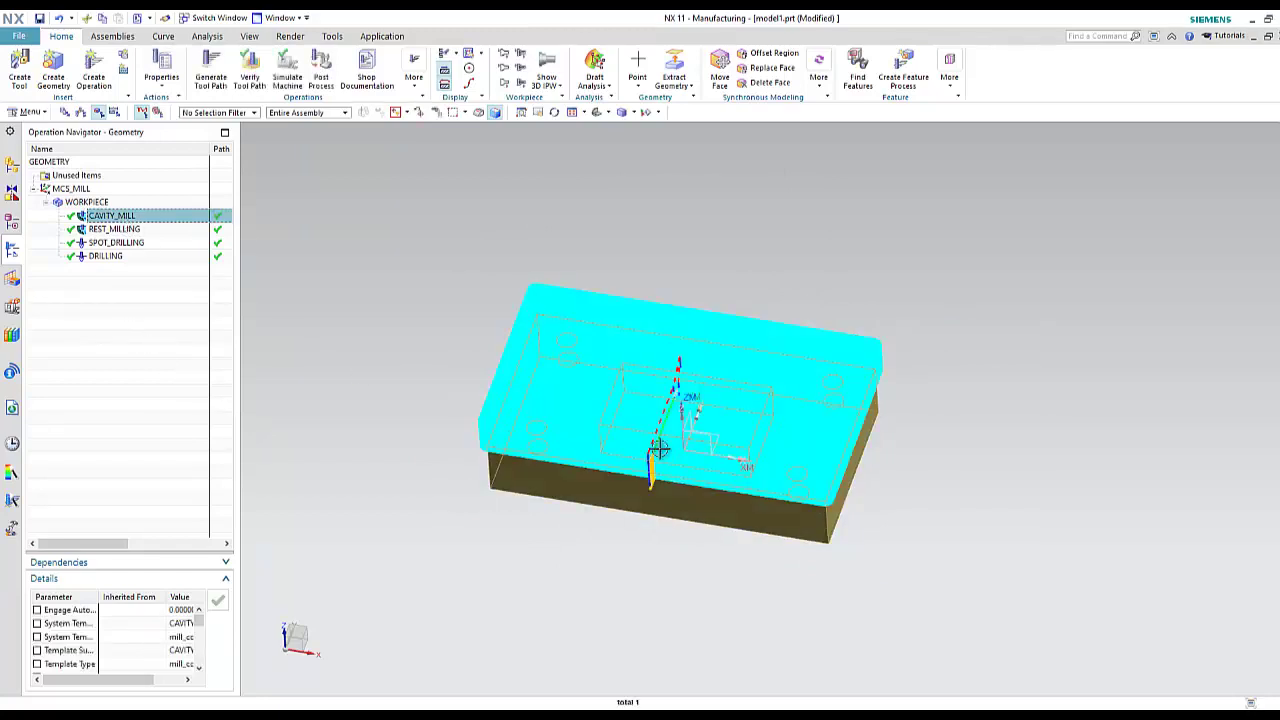
pyautogui.moveTo(662, 432); pyautogui.dragTo(651, 460, button='middle')
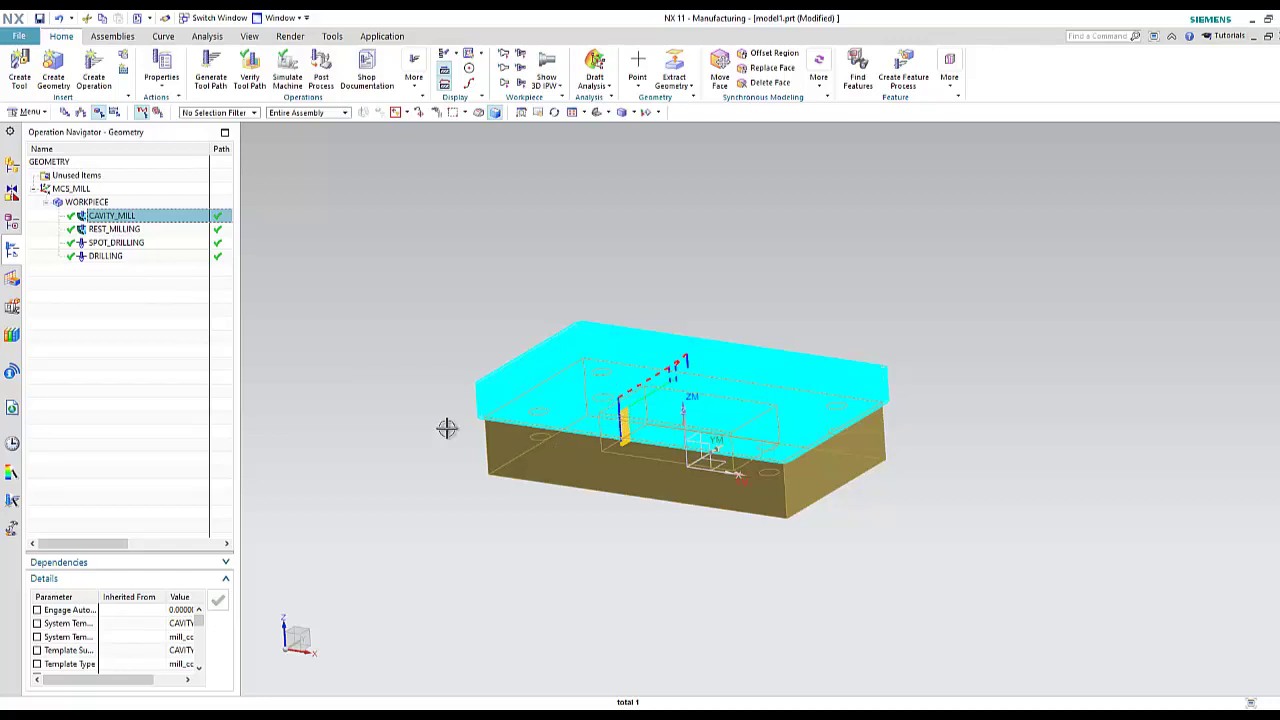
pyautogui.click(103, 310)
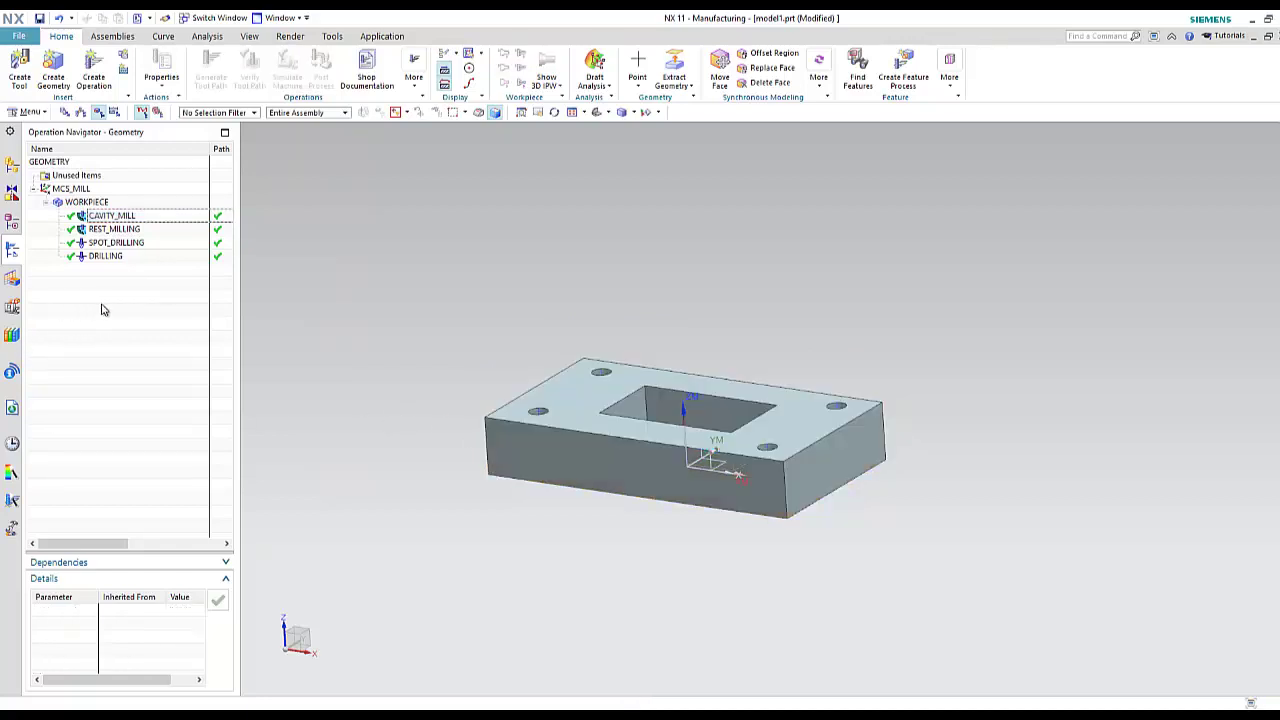
# In the Machine Tool view, replace GENERIC_MACHINE with the library's MILL-class sim01_mill_3ax_fanuc machine.
pyautogui.click(81, 112)
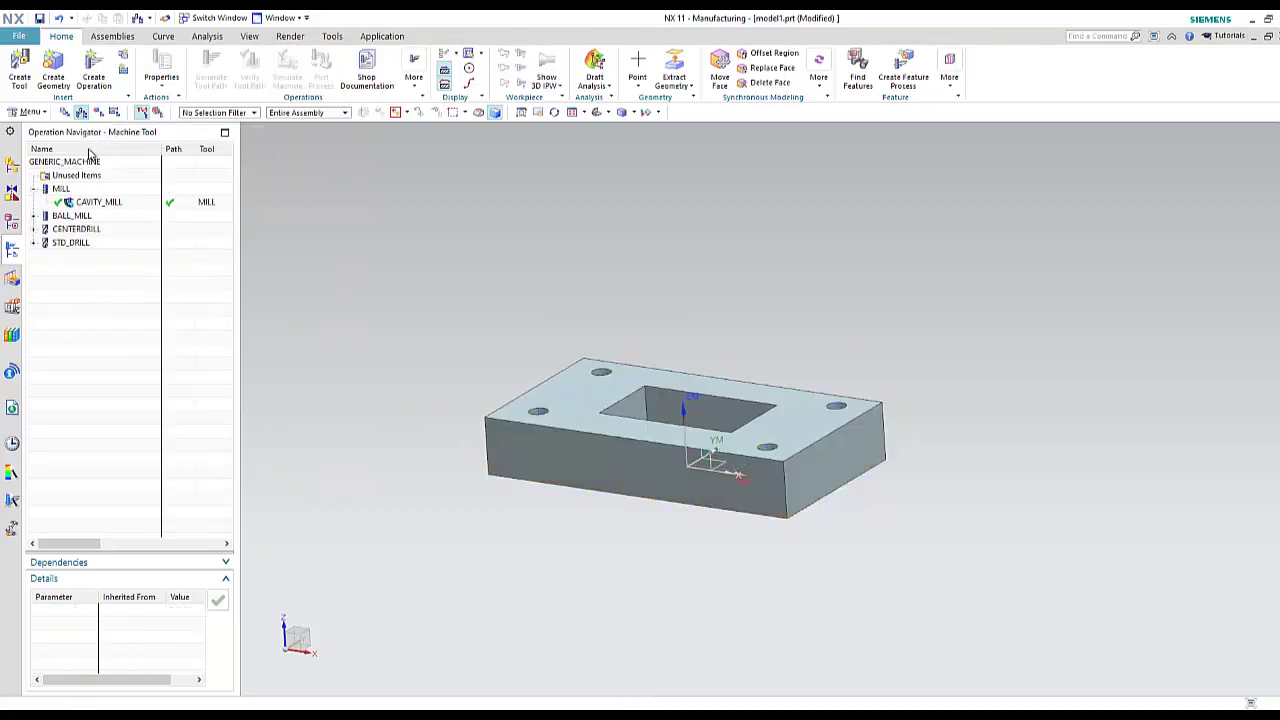
pyautogui.click(79, 163)
pyautogui.doubleClick(79, 162)
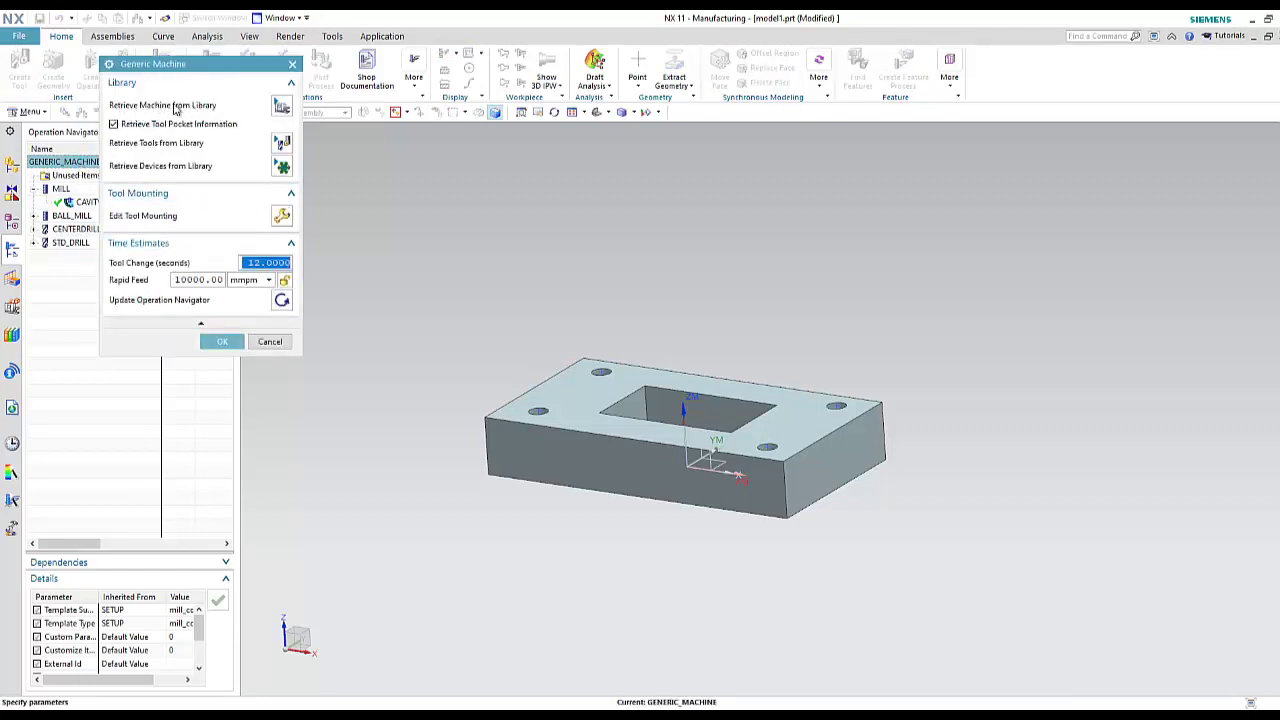
pyautogui.click(281, 106)
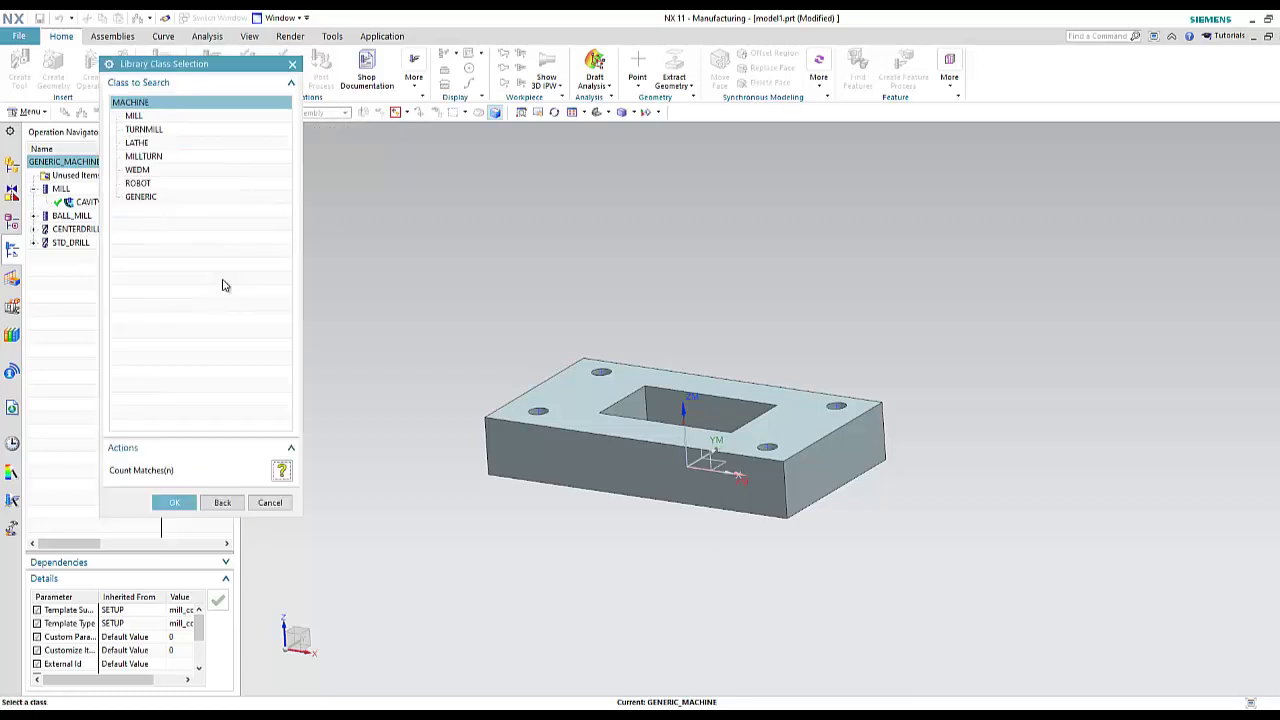
pyautogui.click(135, 116)
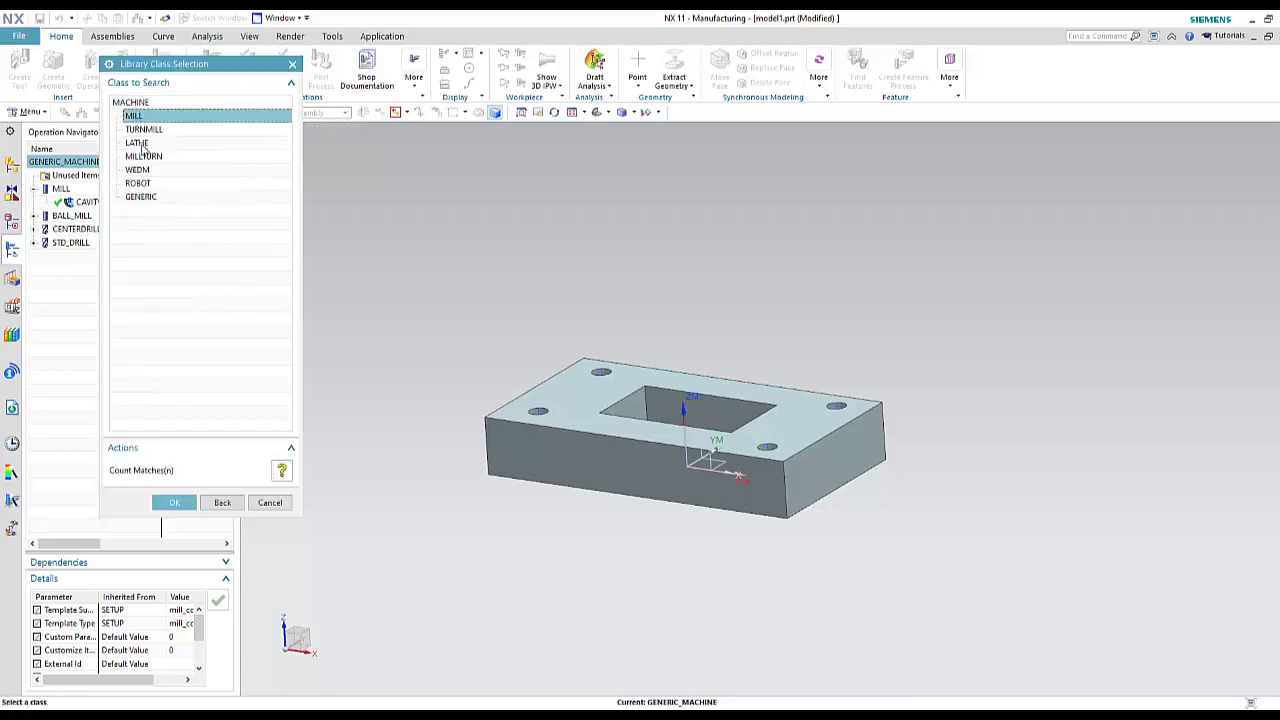
pyautogui.click(173, 502)
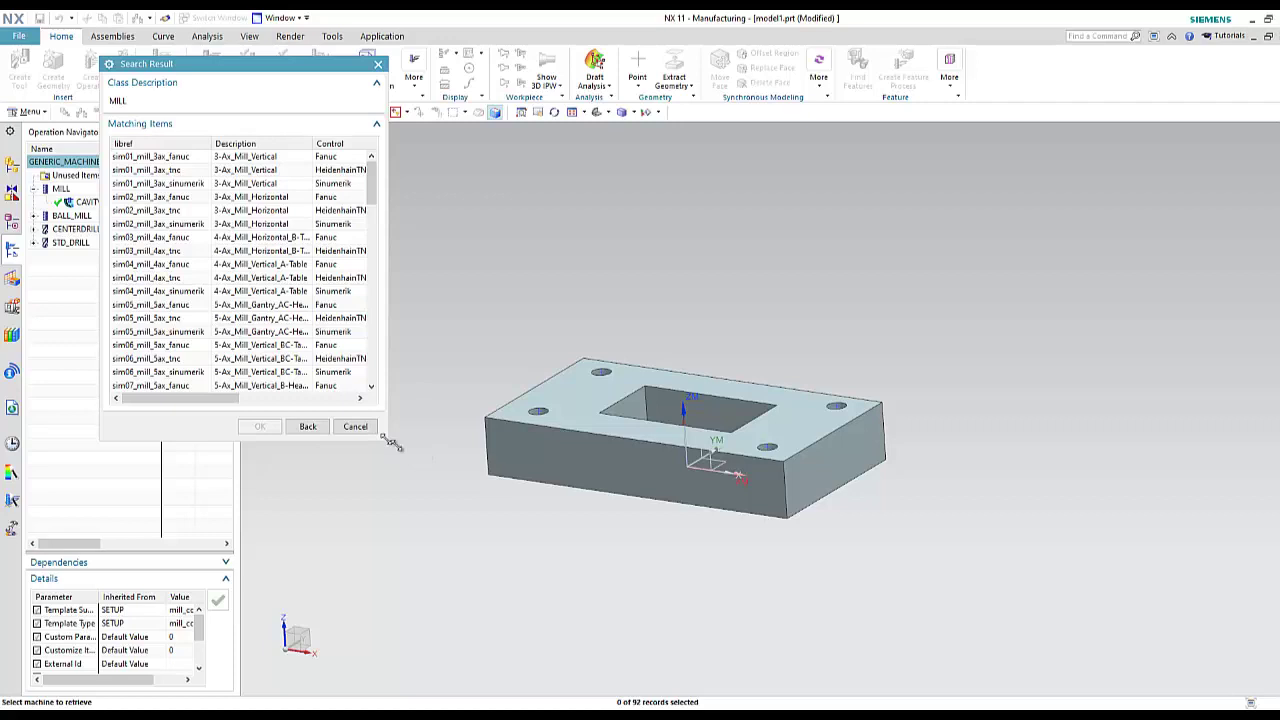
pyautogui.moveTo(390, 440); pyautogui.dragTo(662, 634)
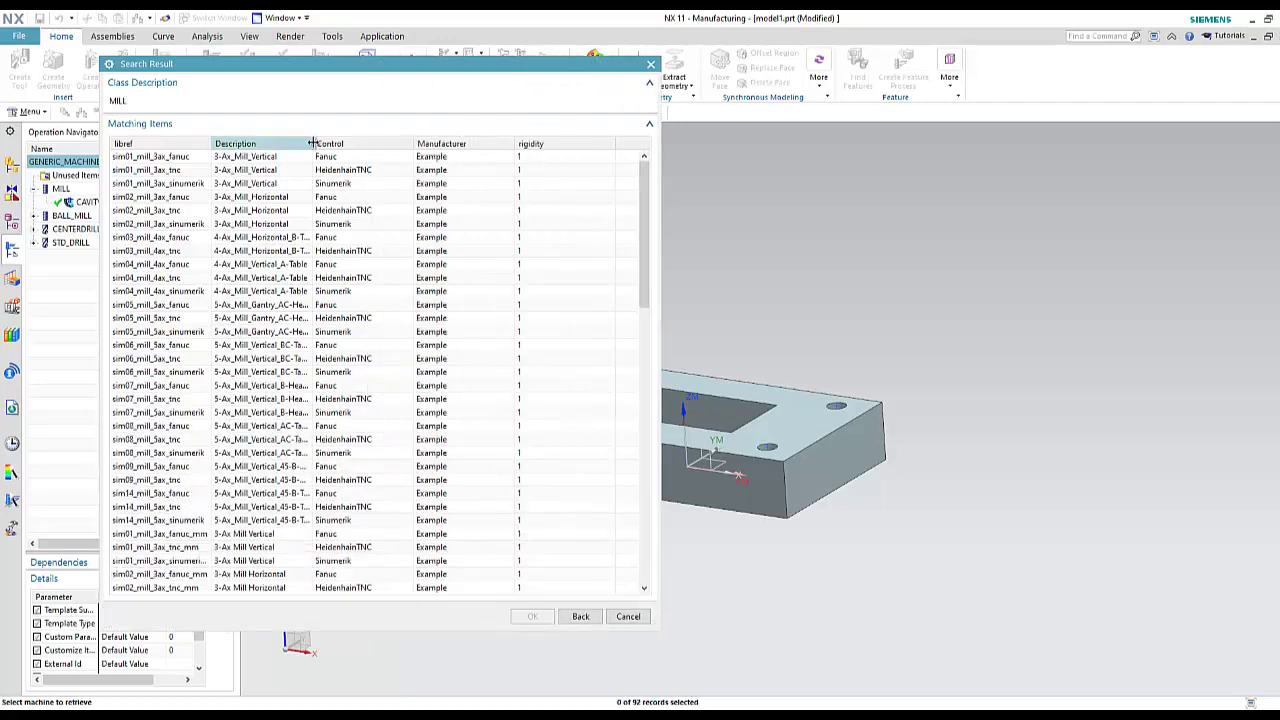
pyautogui.moveTo(312, 143); pyautogui.dragTo(418, 145)
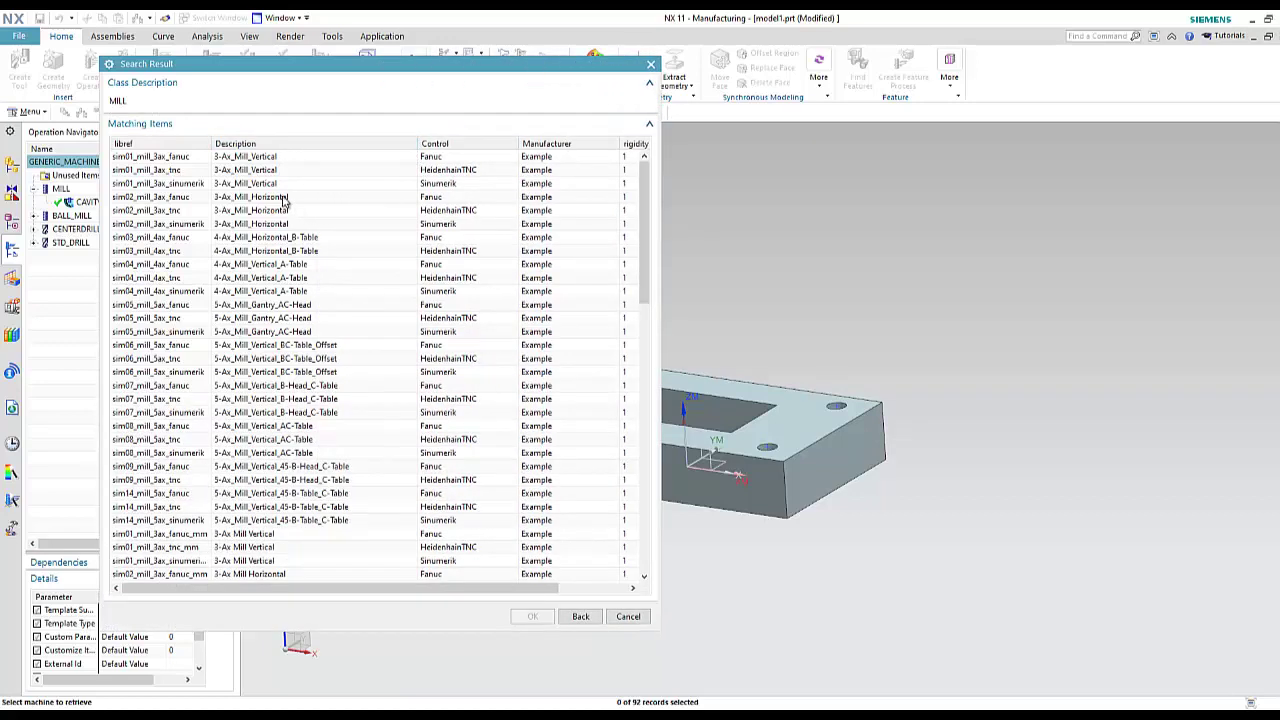
pyautogui.click(247, 158)
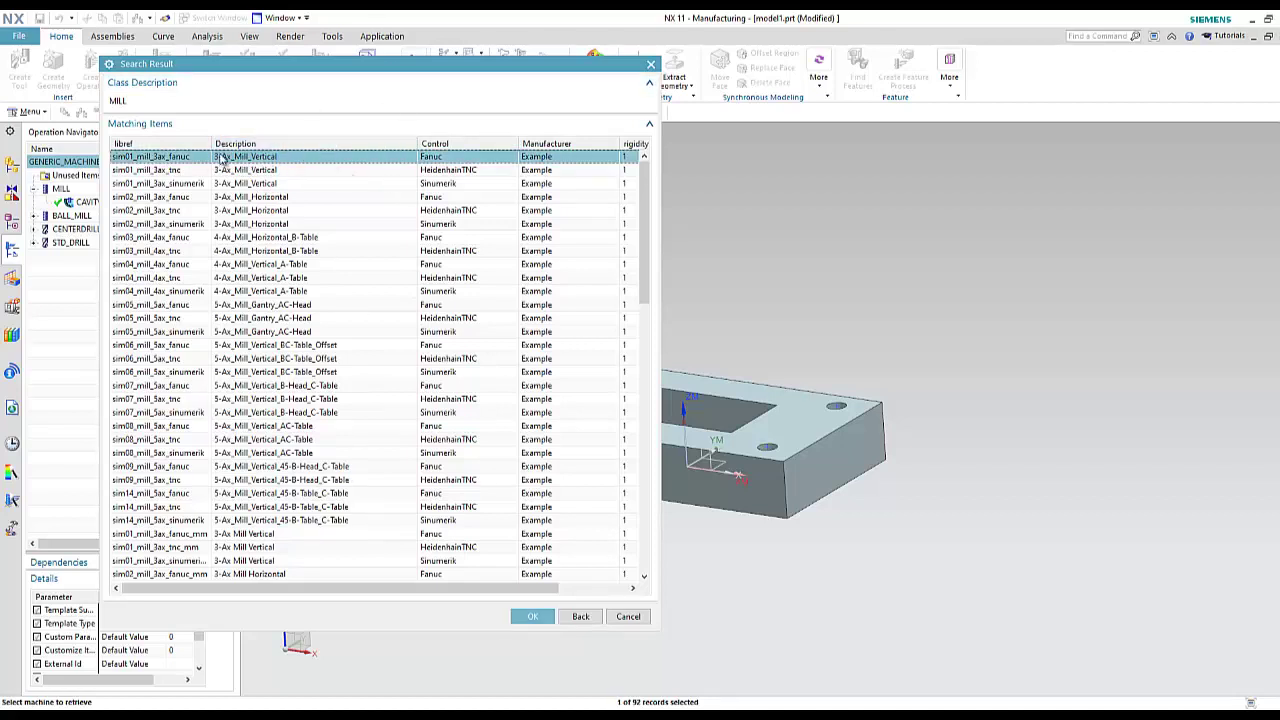
pyautogui.click(533, 617)
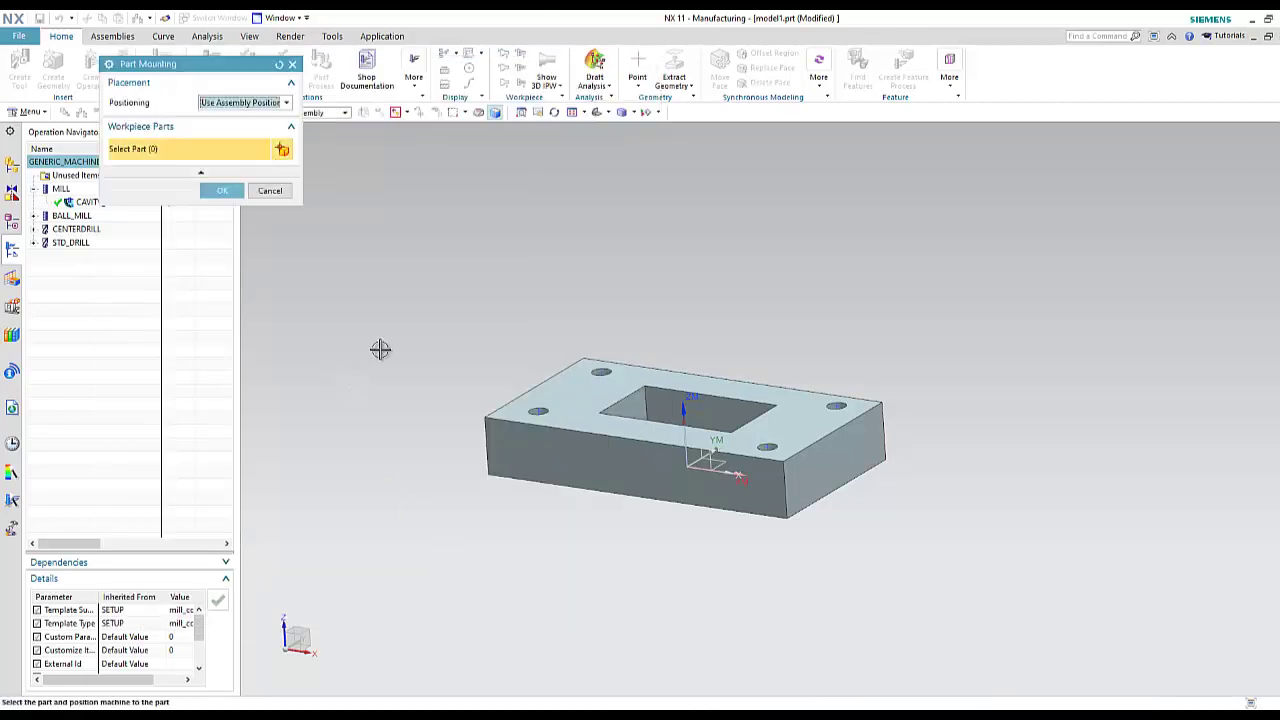
# Mount the plate on the sim01 mill table with Positioning set to Use Part Mount Junction.
pyautogui.moveTo(473, 358); pyautogui.dragTo(474, 377, button='middle')
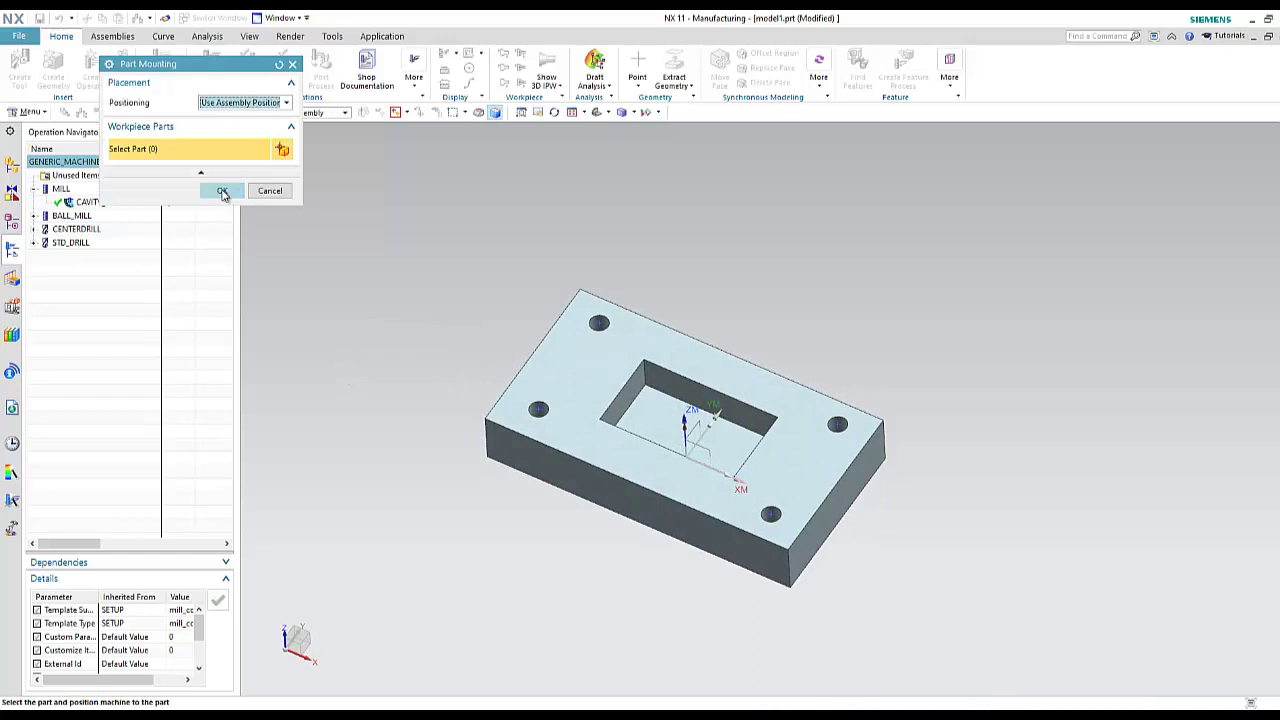
pyautogui.click(227, 104)
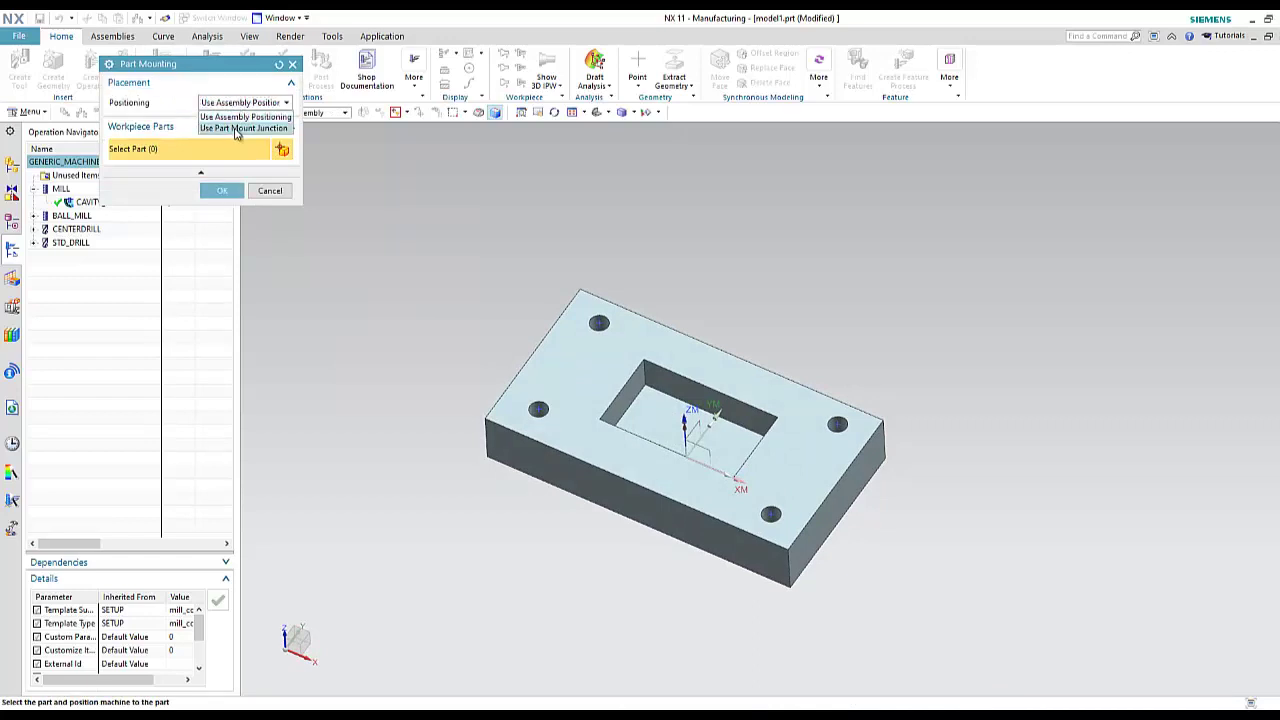
pyautogui.click(243, 128)
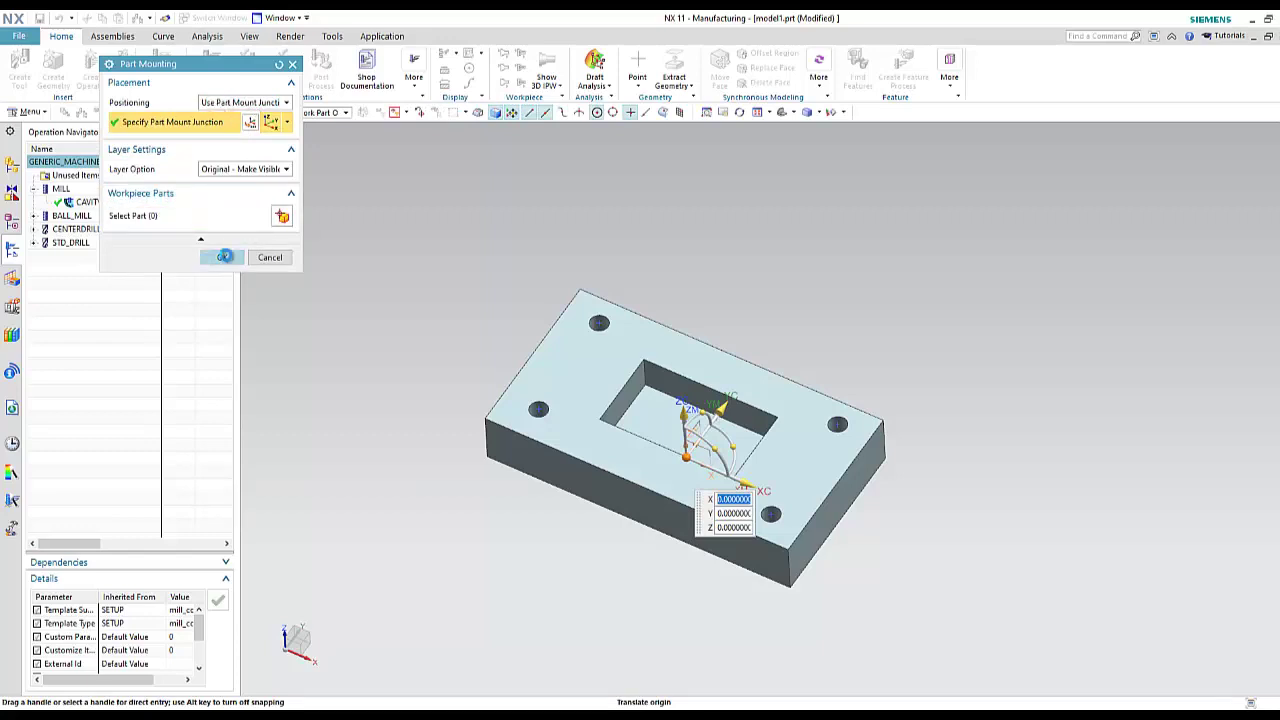
pyautogui.click(222, 257)
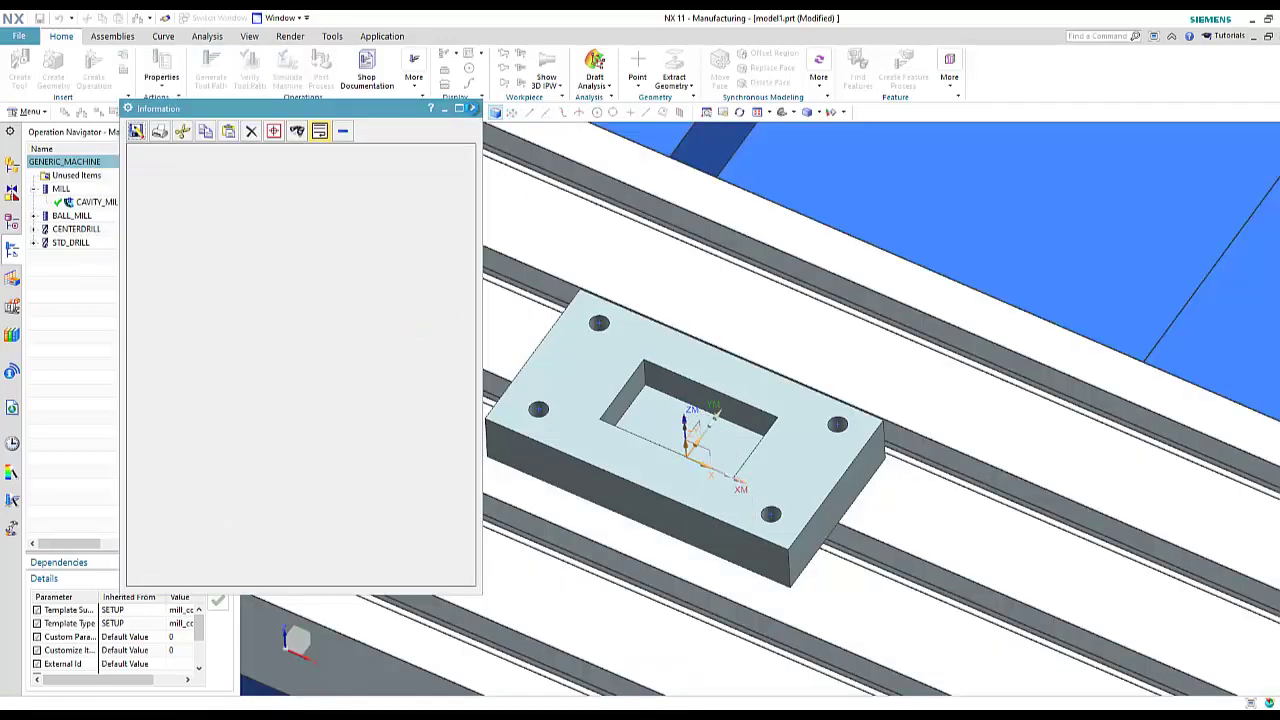